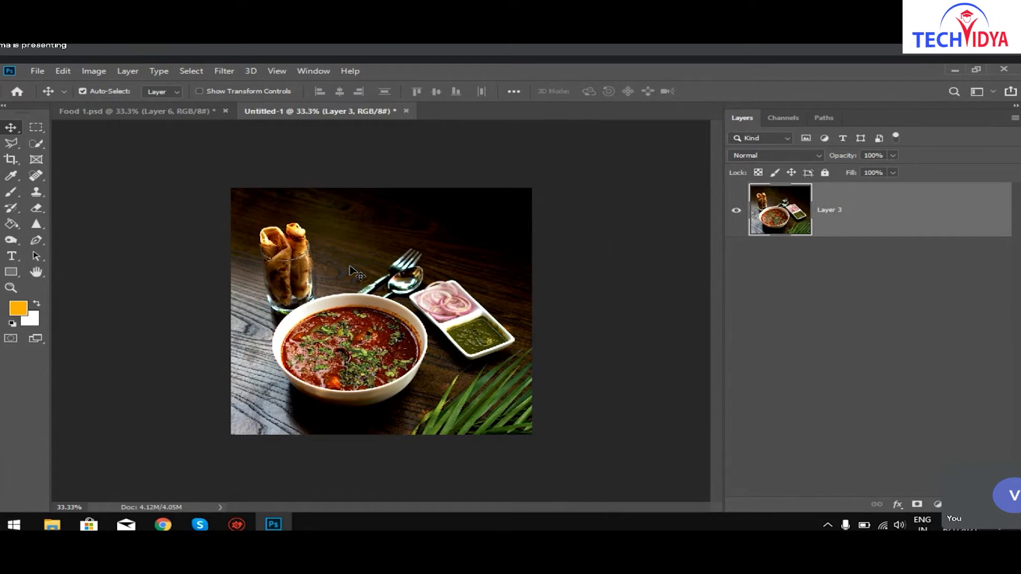
Open an incognito Chrome window and search Google for "line pattern" to view example images.
{"action": "right_click", "coordinate": [163, 526]}
{"action": "left_click", "coordinate": [185, 439]}
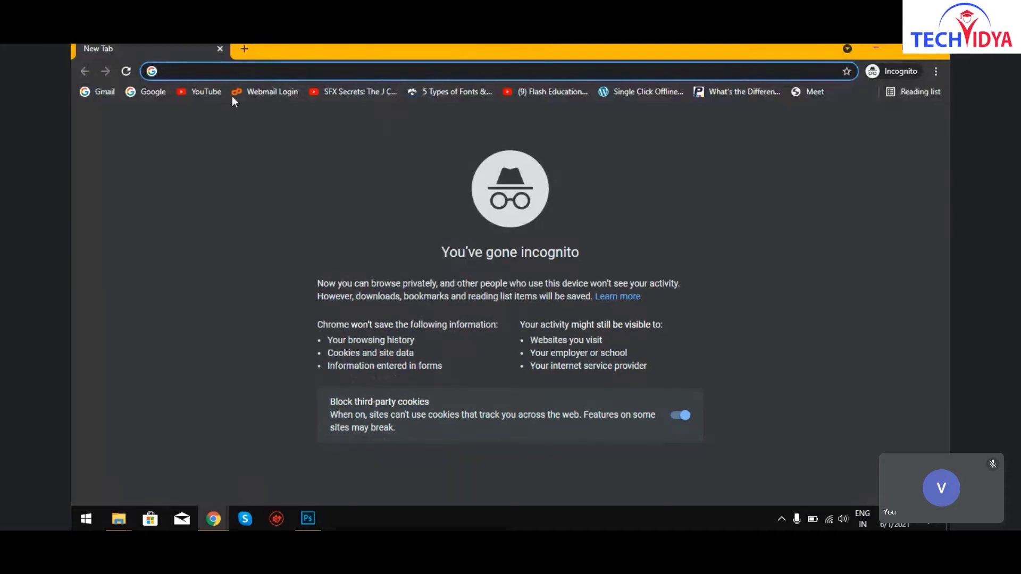
{"action": "left_click", "coordinate": [150, 92]}
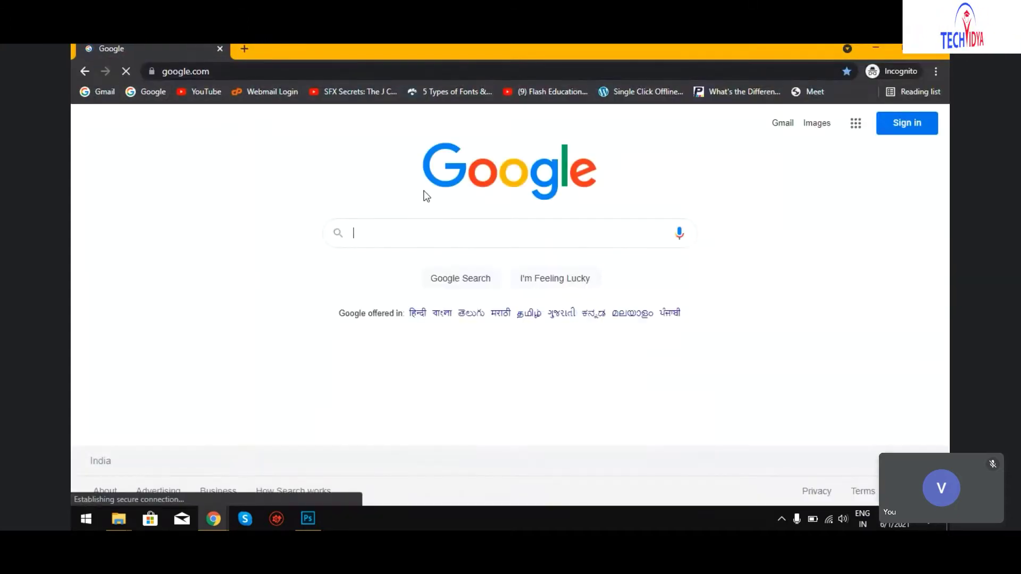
{"action": "type", "text": "li"}
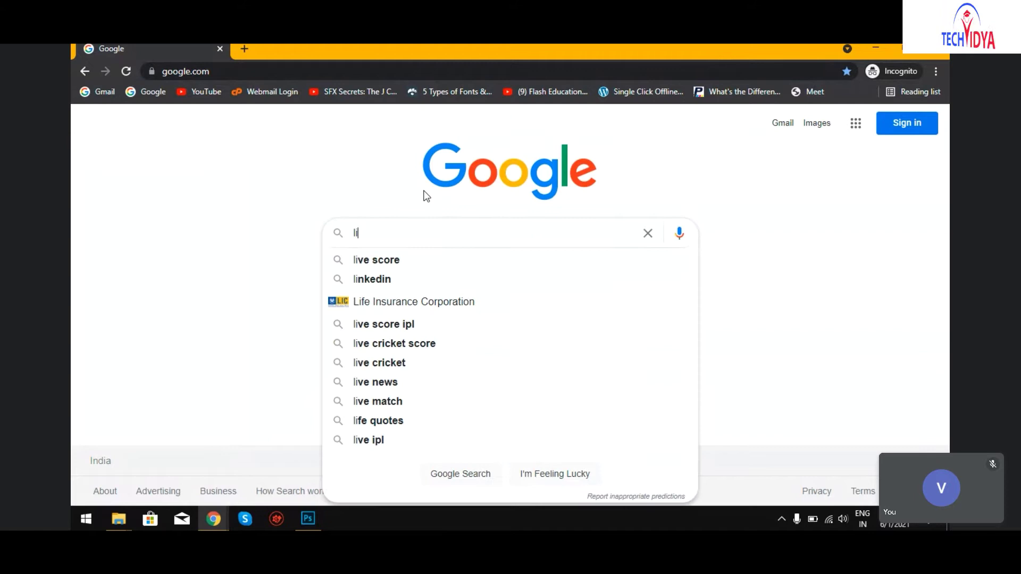
{"action": "type", "text": "ne "}
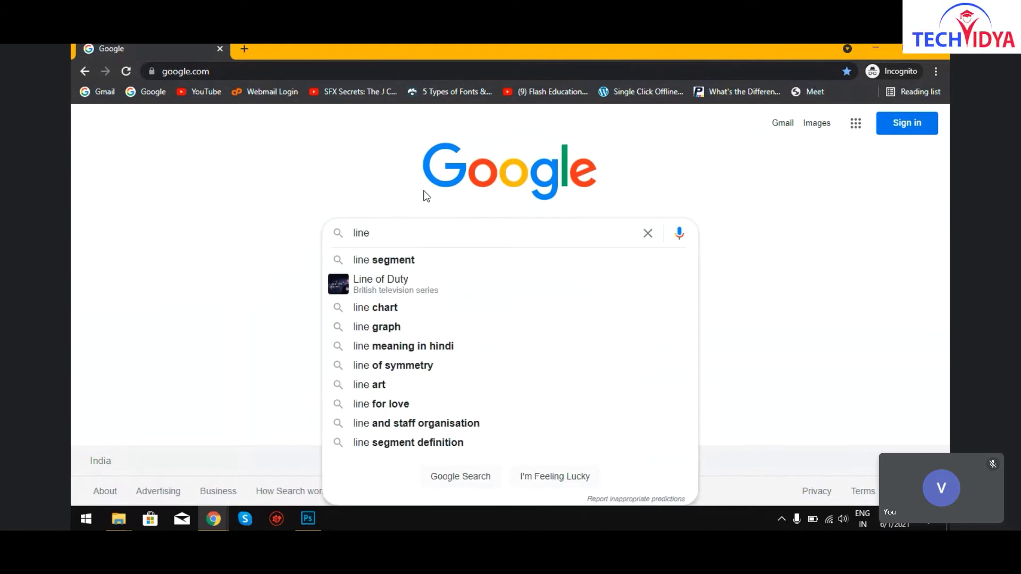
{"action": "type", "text": "pat"}
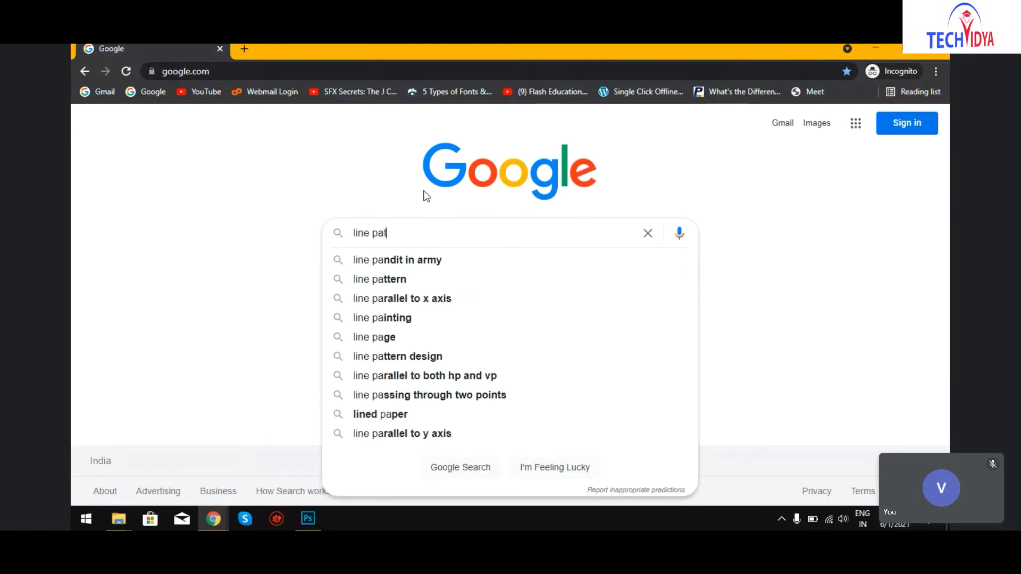
{"action": "type", "text": "tern"}
{"action": "key", "text": "Return"}
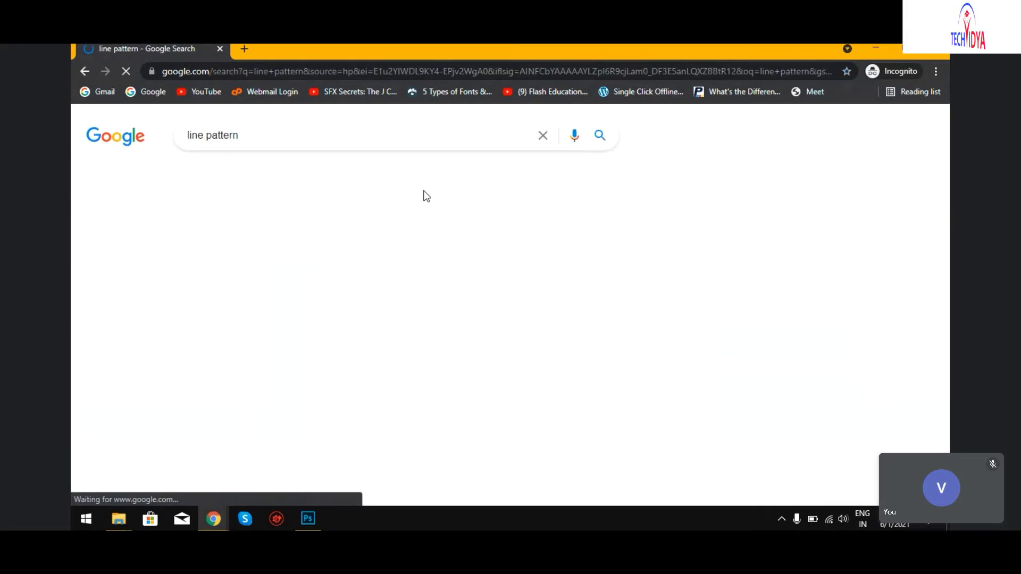
{"action": "scroll", "coordinate": [494, 330], "scroll_direction": "down", "scroll_amount": 1}
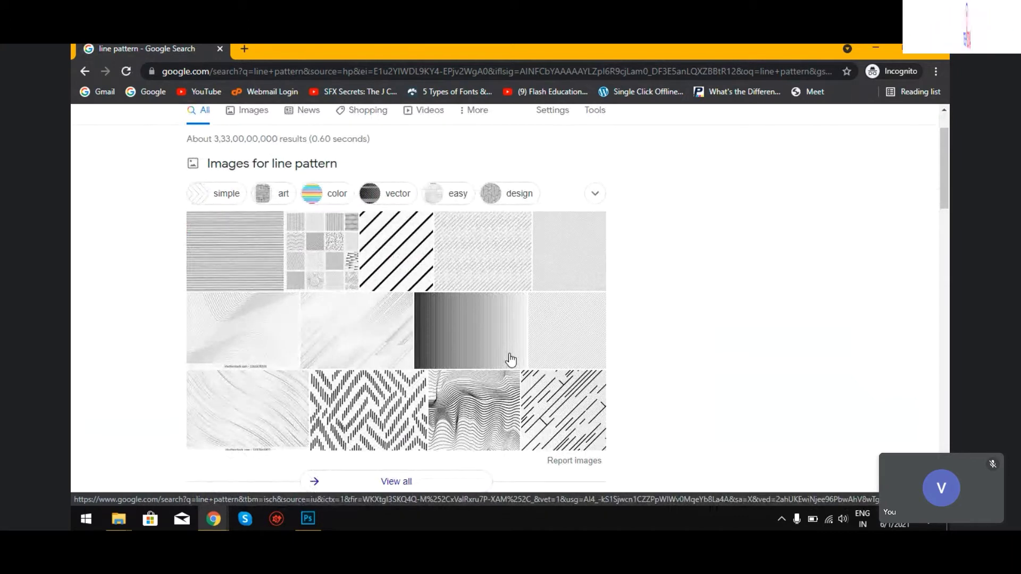
Replace the Google query with "icon graphic" and look through the results.
{"action": "scroll", "coordinate": [383, 346], "scroll_direction": "up", "scroll_amount": 1}
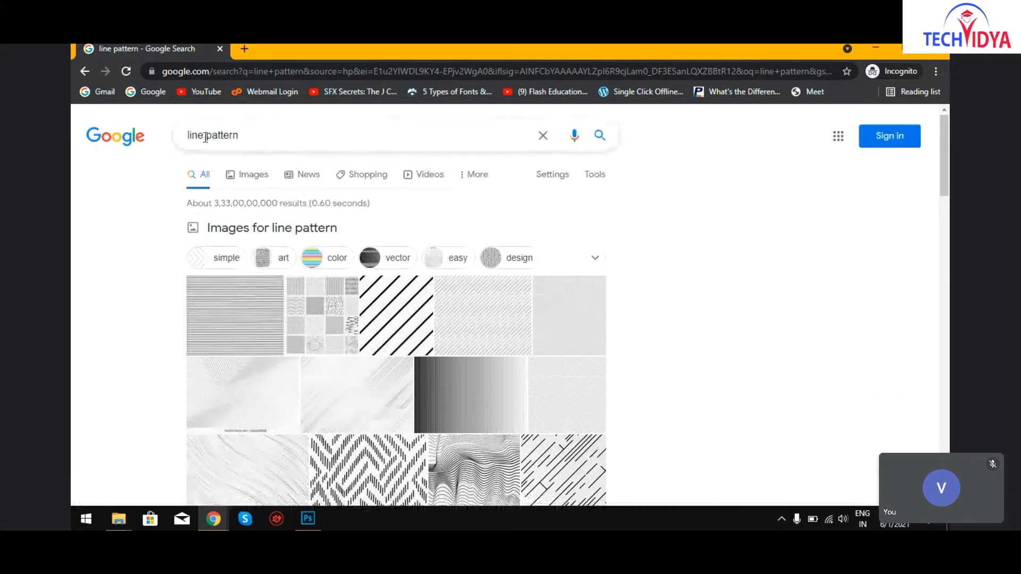
{"action": "left_click_drag", "start_coordinate": [207, 139], "coordinate": [267, 138]}
{"action": "key", "text": "BackSpace"}
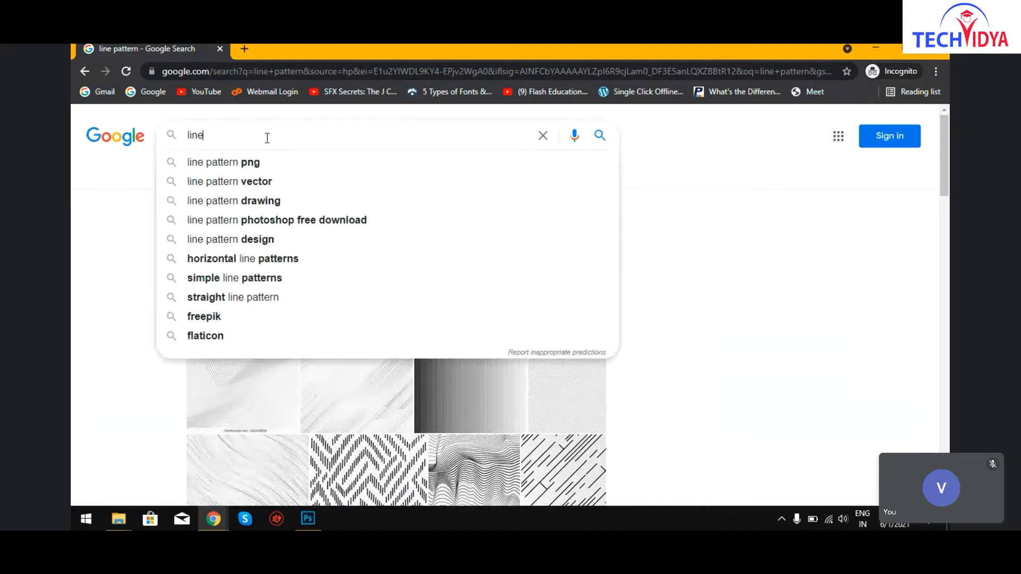
{"action": "key", "text": "BackSpace"}
{"action": "key", "text": "BackSpace"}
{"action": "key", "text": "BackSpace"}
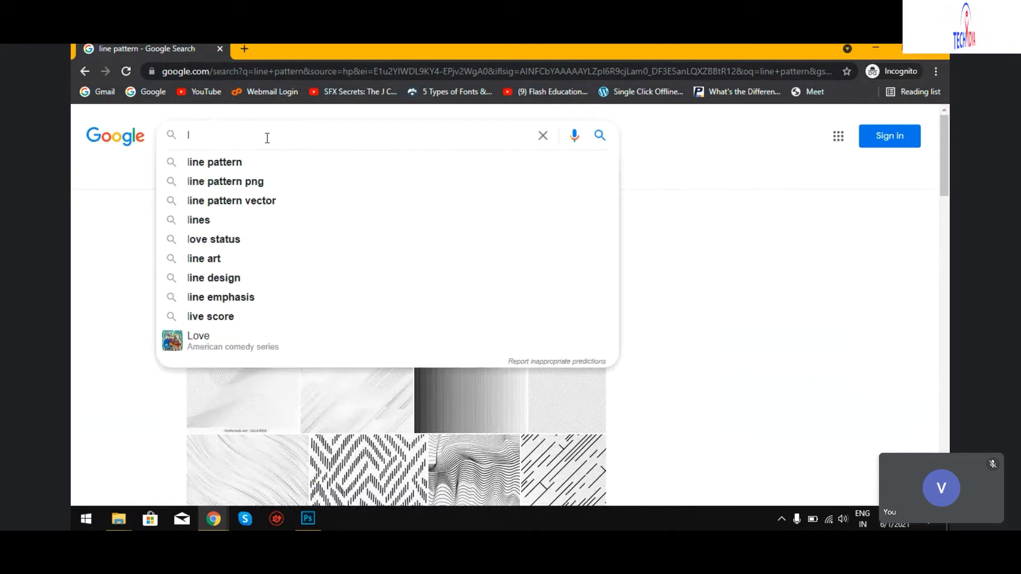
{"action": "key", "text": "BackSpace"}
{"action": "type", "text": "i"}
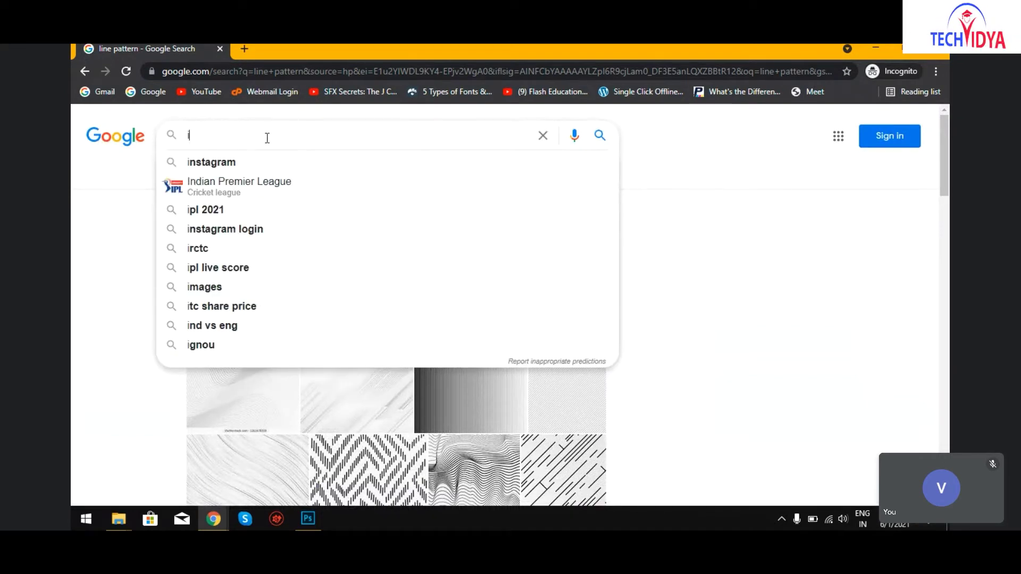
{"action": "type", "text": "con gra"}
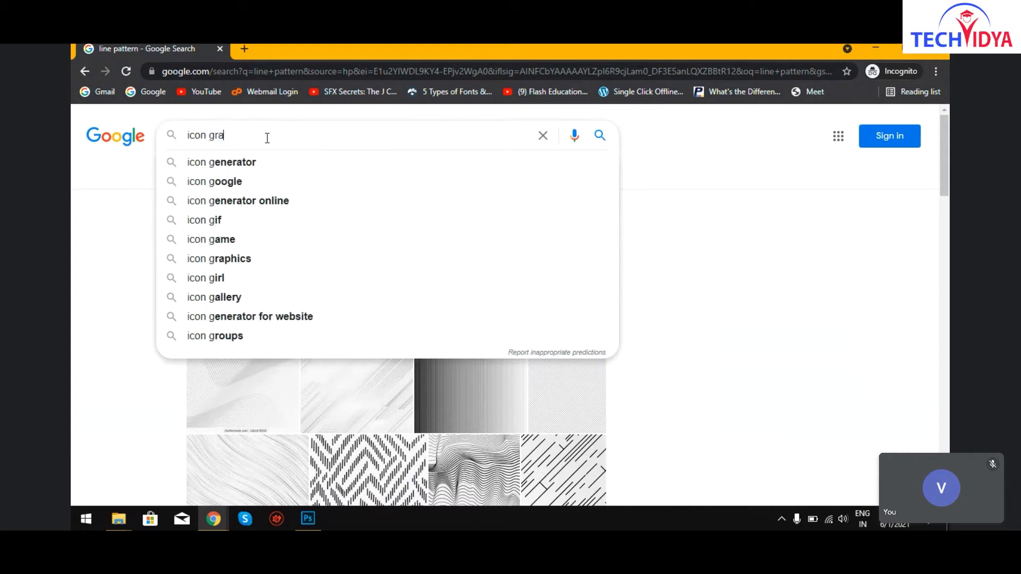
{"action": "type", "text": "phic"}
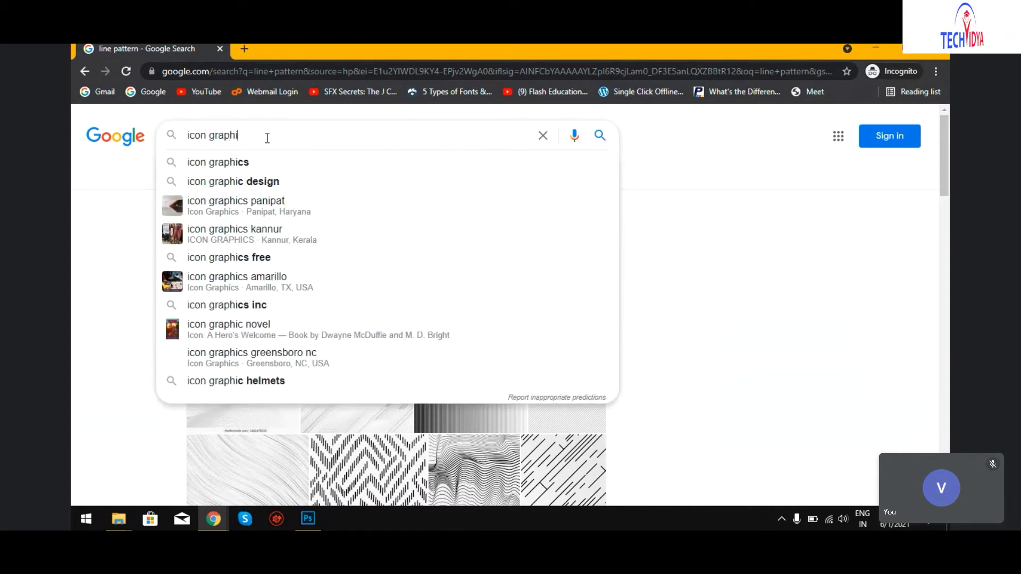
{"action": "key", "text": "Return"}
{"action": "scroll", "coordinate": [480, 356], "scroll_direction": "down", "scroll_amount": 3}
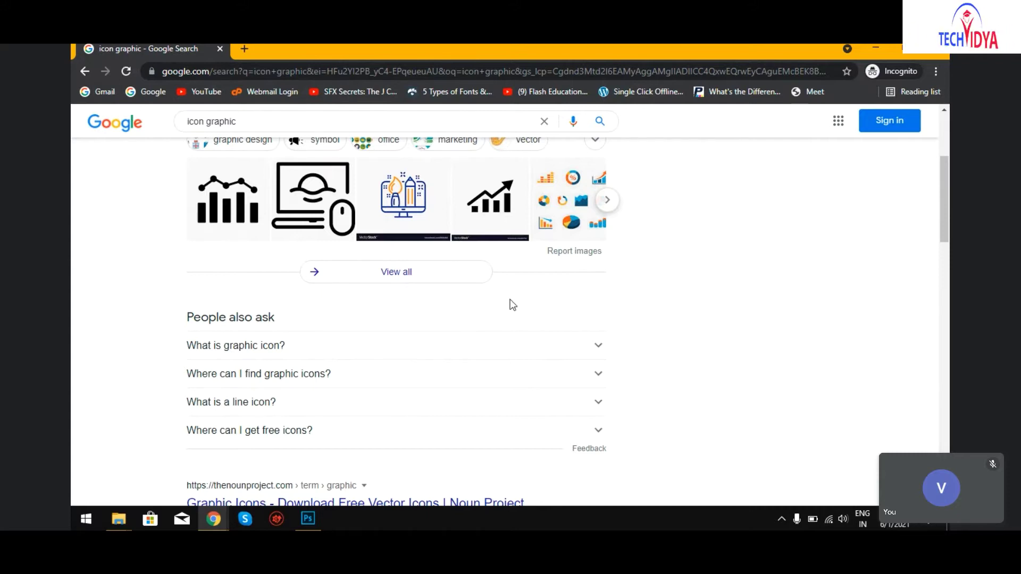
Change the Google query to "graphic design icon" and run the search.
{"action": "scroll", "coordinate": [509, 355], "scroll_direction": "up", "scroll_amount": 4}
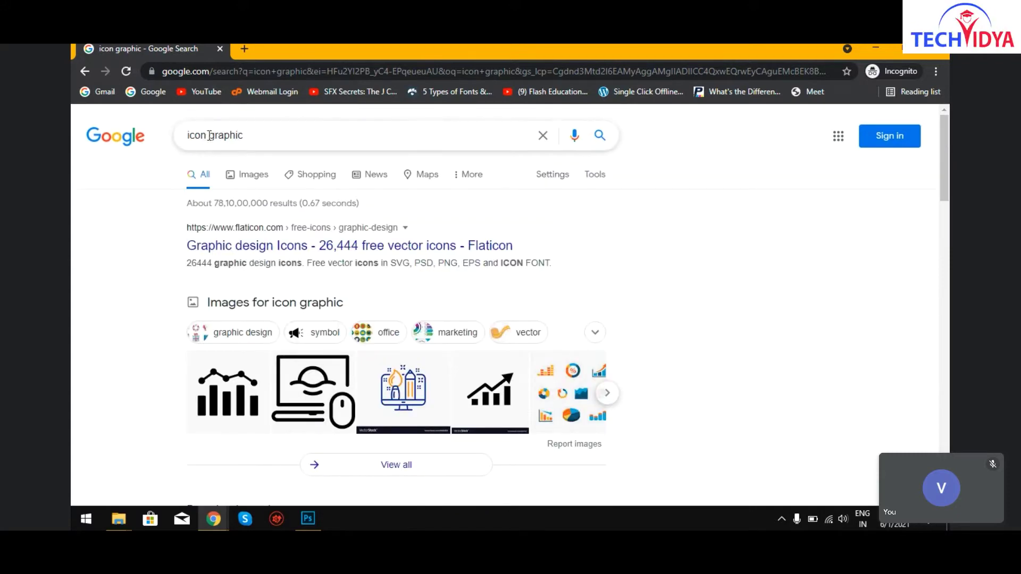
{"action": "left_click_drag", "start_coordinate": [211, 137], "coordinate": [147, 136]}
{"action": "key", "text": "BackSpace"}
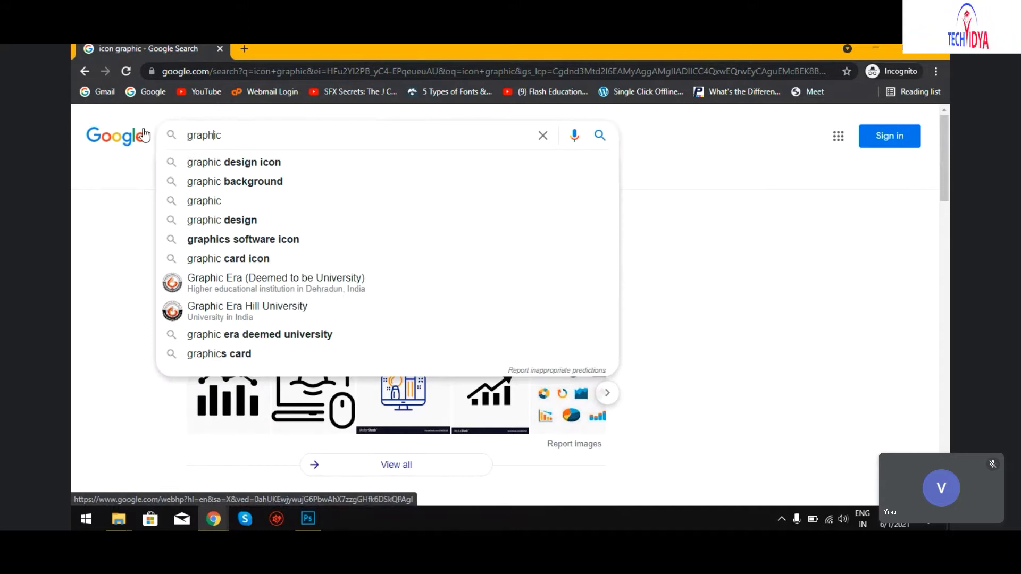
{"action": "type", "text": "des"}
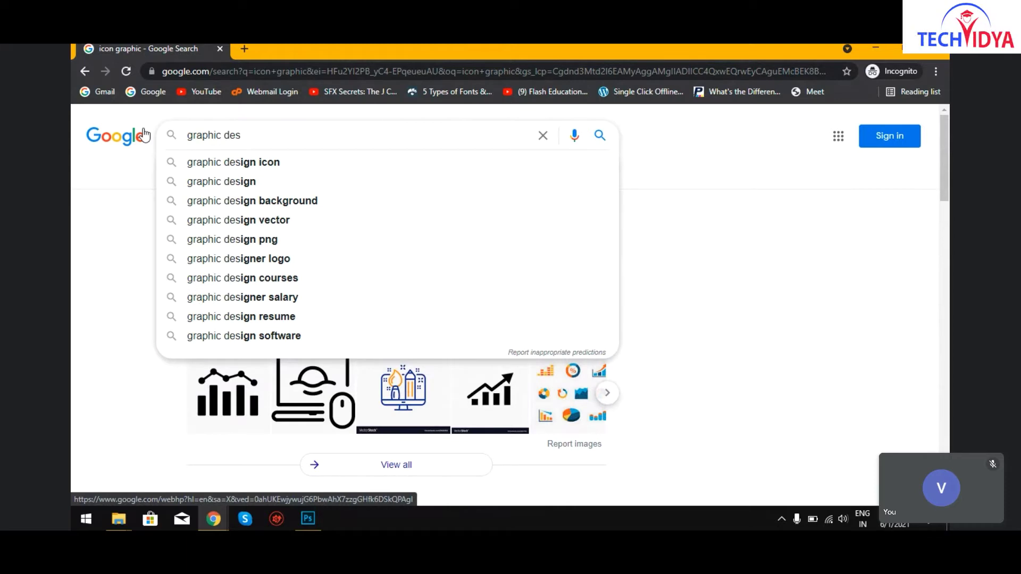
{"action": "key", "text": "Down"}
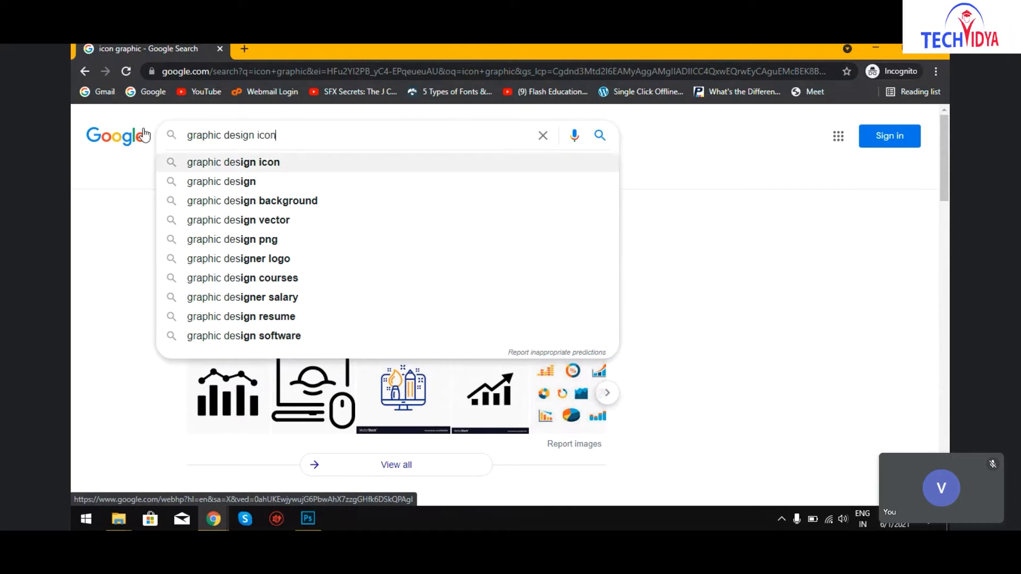
{"action": "key", "text": "Return"}
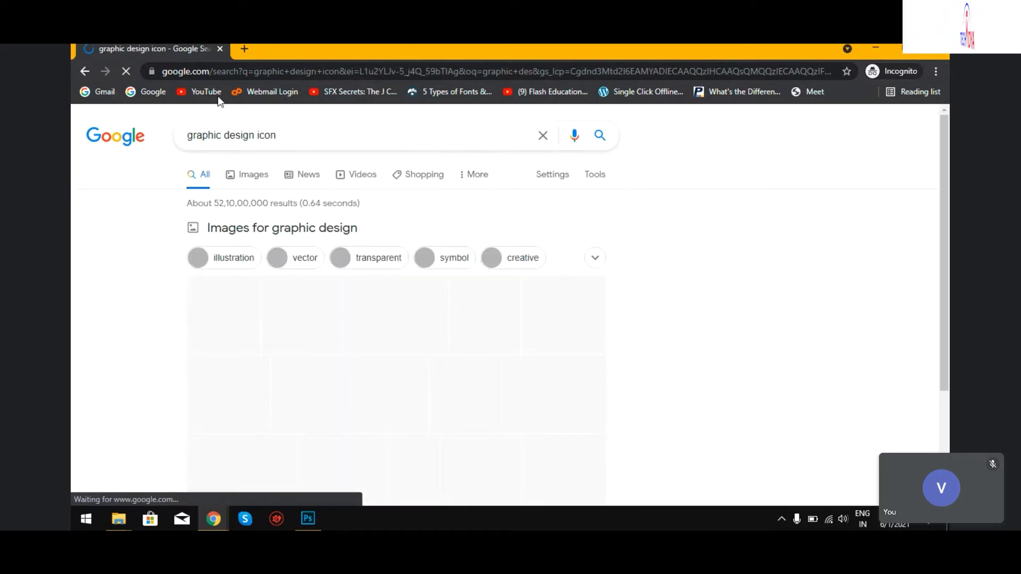
Shorten the Google query to "graphic design" and run the search.
{"action": "left_click", "coordinate": [303, 138]}
{"action": "key", "text": "BackSpace"}
{"action": "key", "text": "BackSpace"}
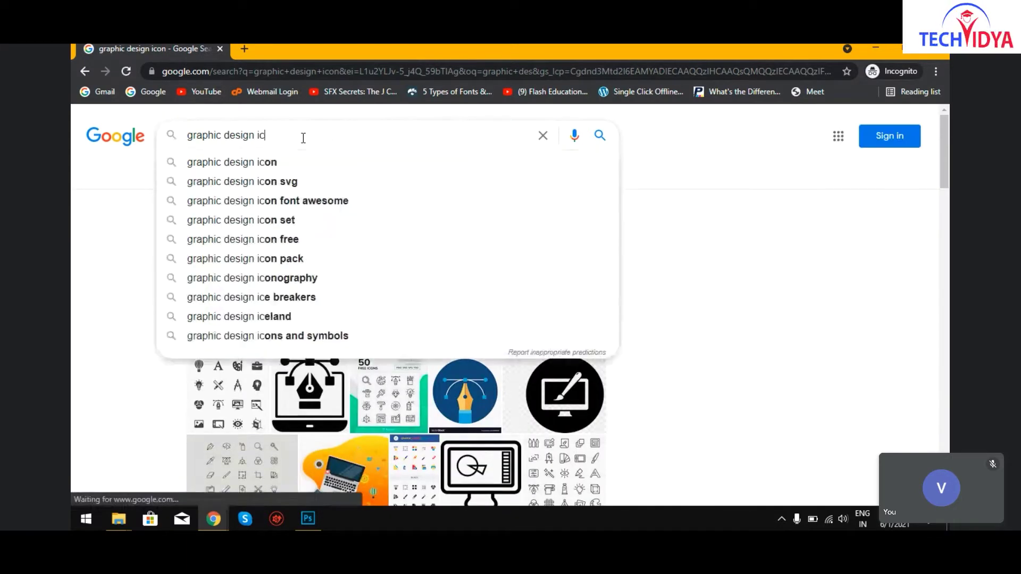
{"action": "key", "text": "BackSpace"}
{"action": "key", "text": "BackSpace"}
{"action": "key", "text": "Return"}
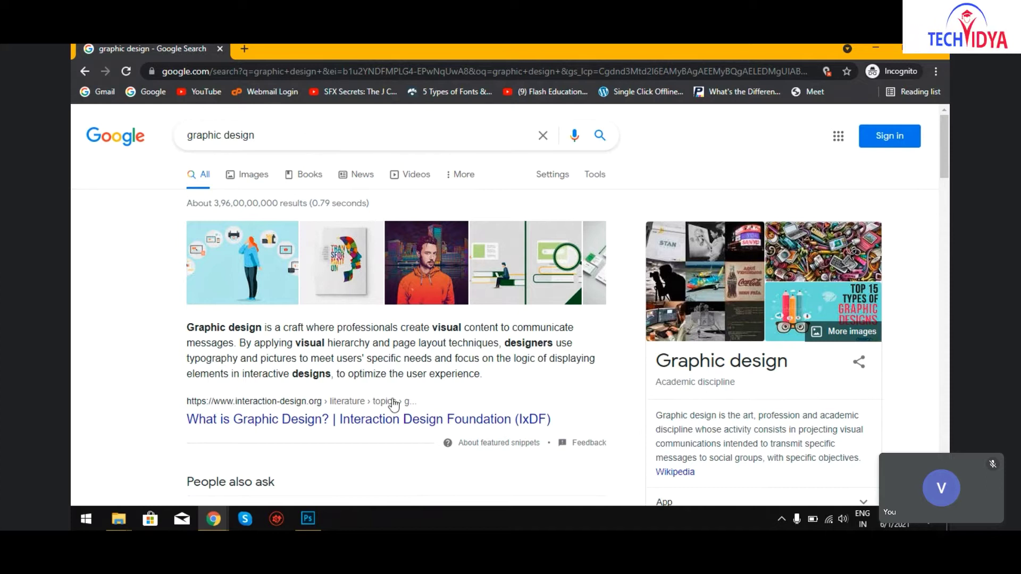
Switch to Photoshop and create a new 1200 x 1200 pixel document at 72 pixels/inch.
{"action": "left_click", "coordinate": [309, 521]}
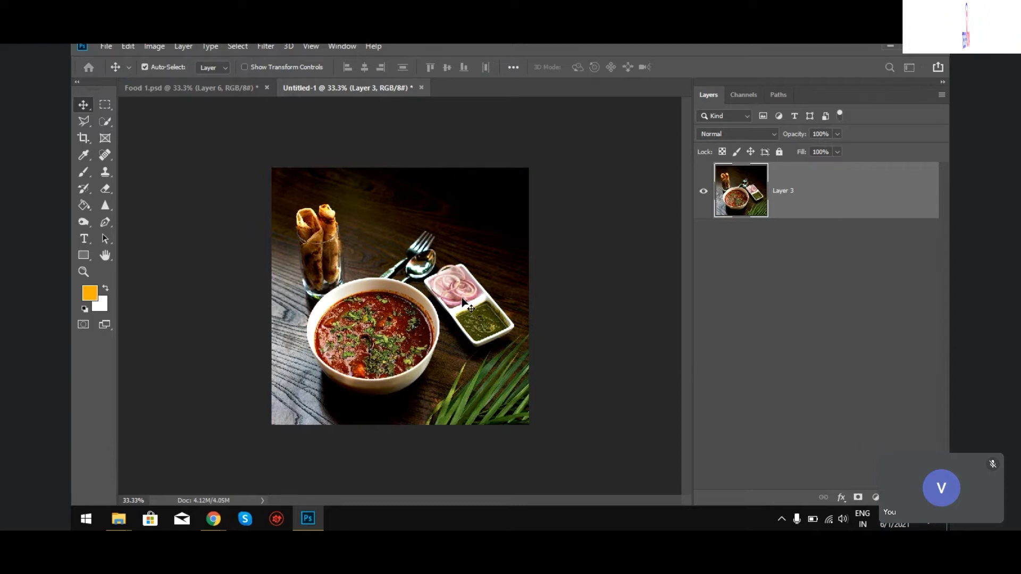
{"action": "key", "text": "ctrl+n"}
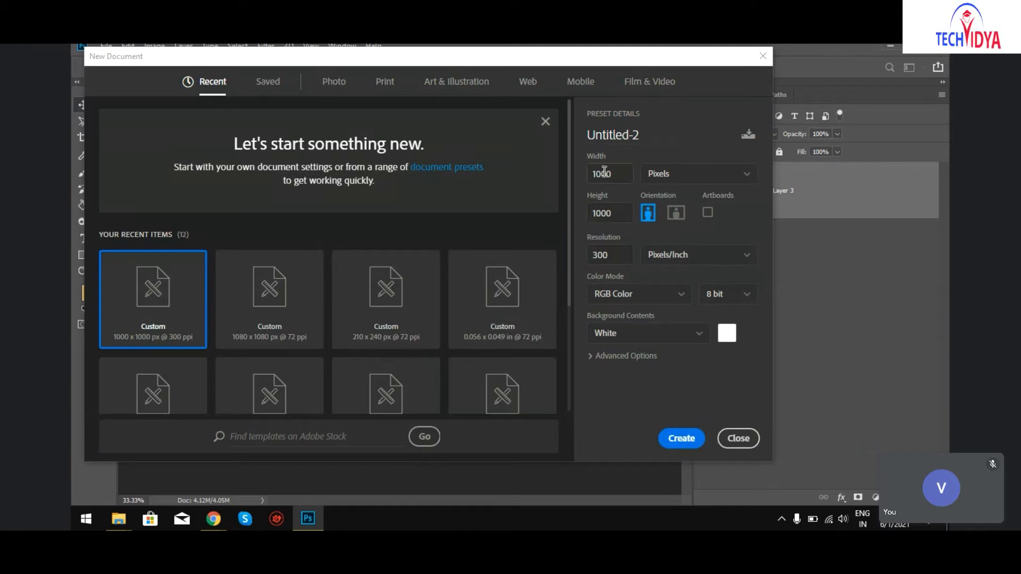
{"action": "type", "text": "12000"}
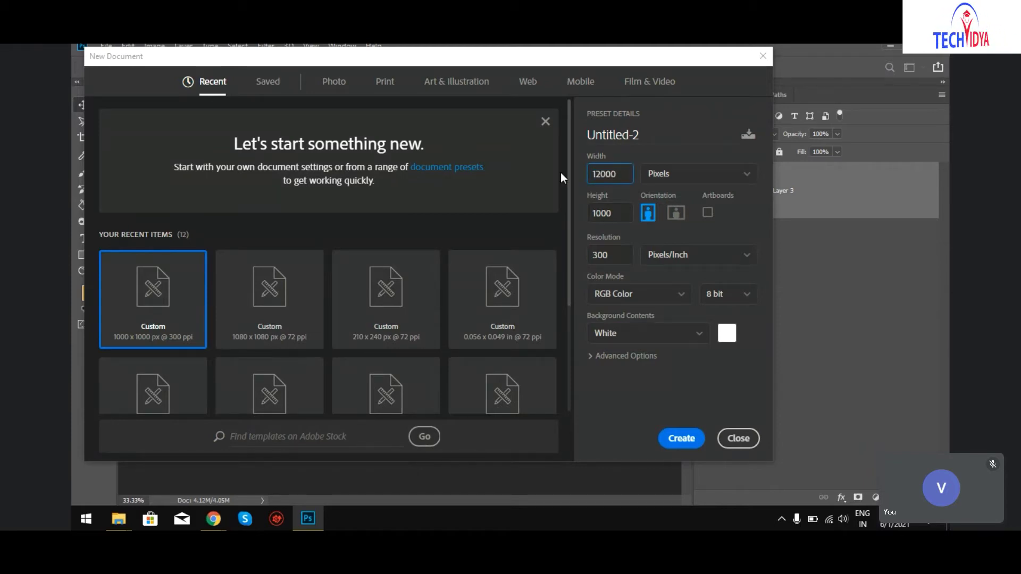
{"action": "key", "text": "BackSpace"}
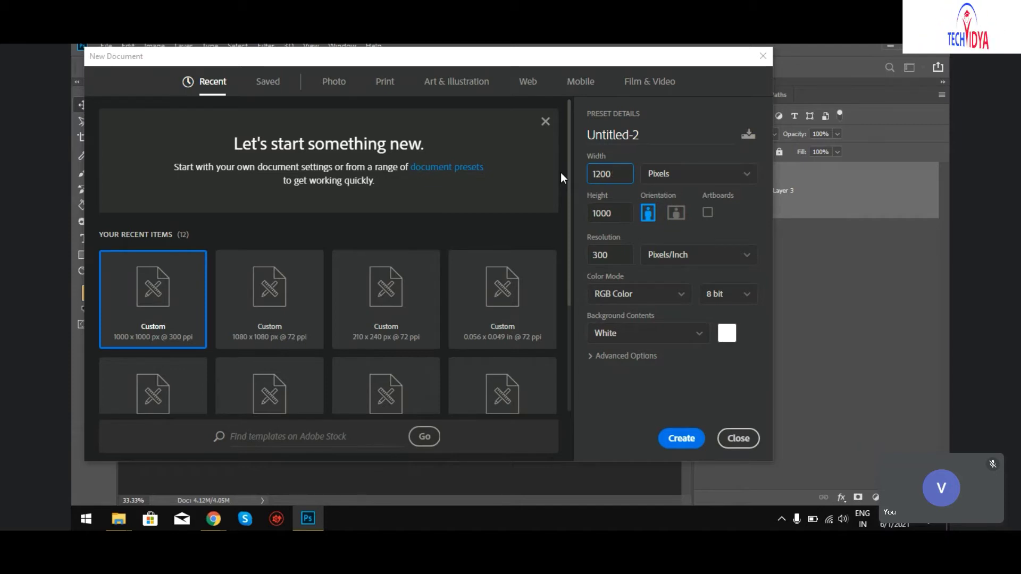
{"action": "key", "text": "Tab"}
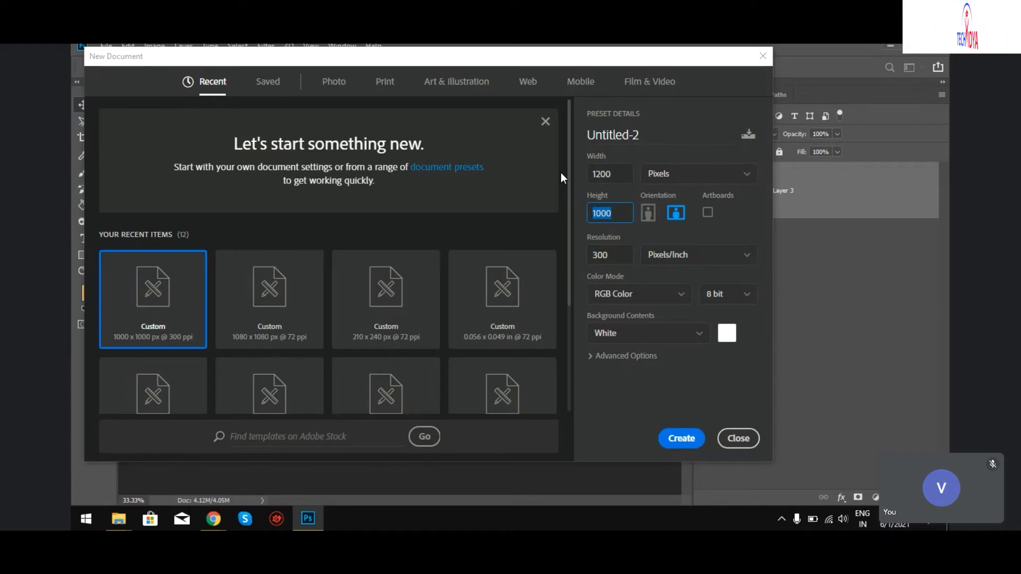
{"action": "type", "text": "12"}
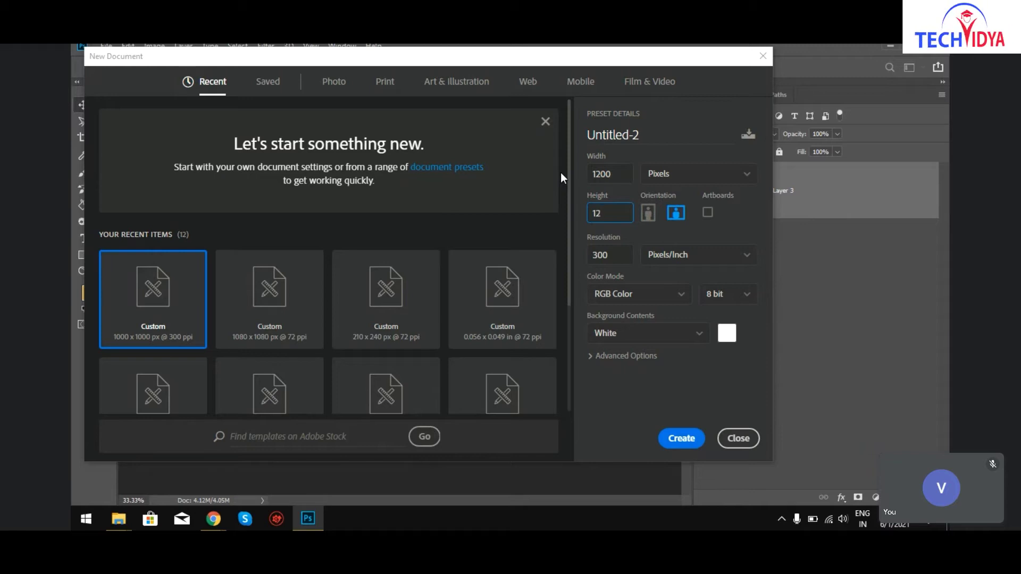
{"action": "type", "text": "00"}
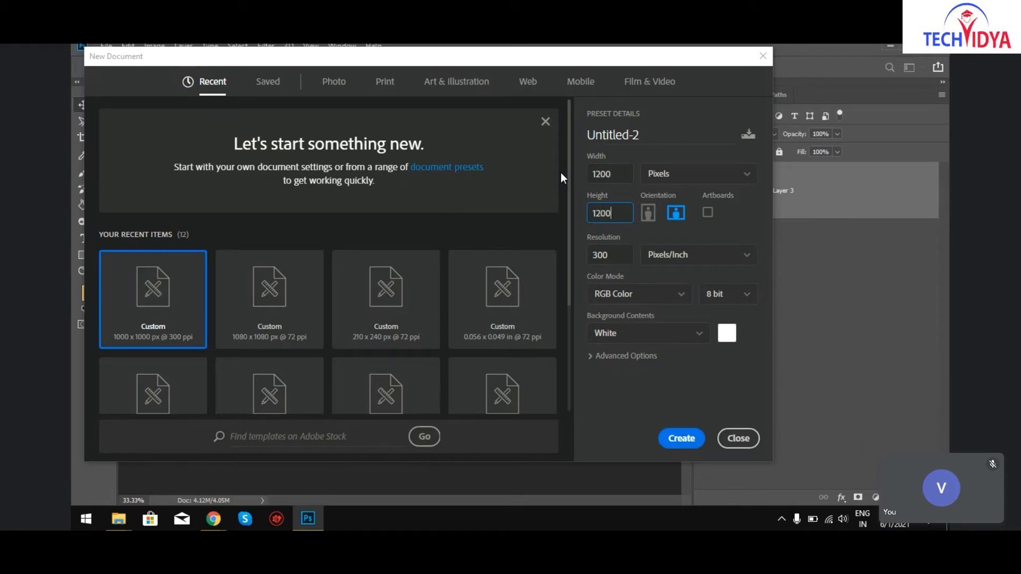
{"action": "left_click", "coordinate": [611, 255]}
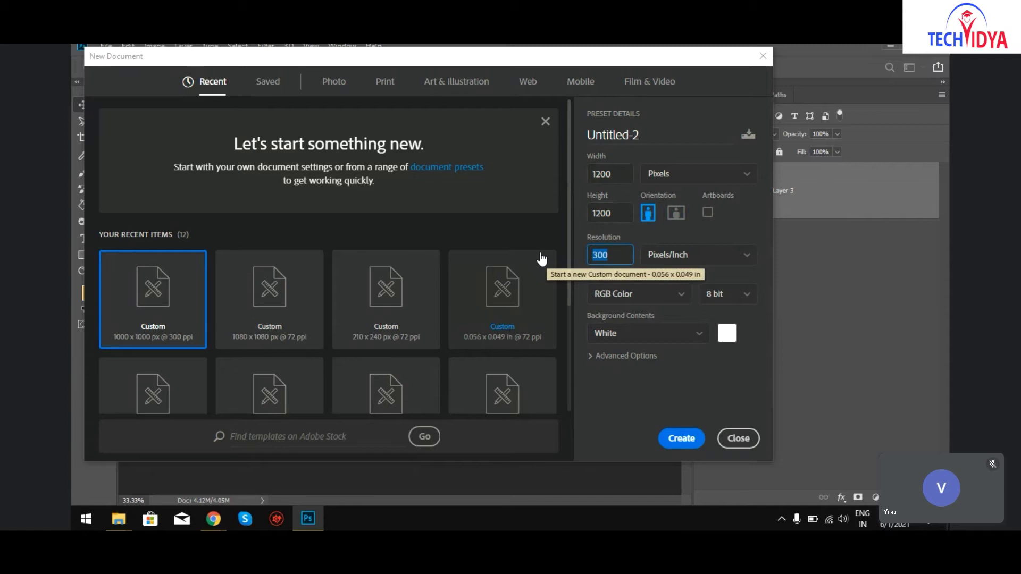
{"action": "type", "text": "72"}
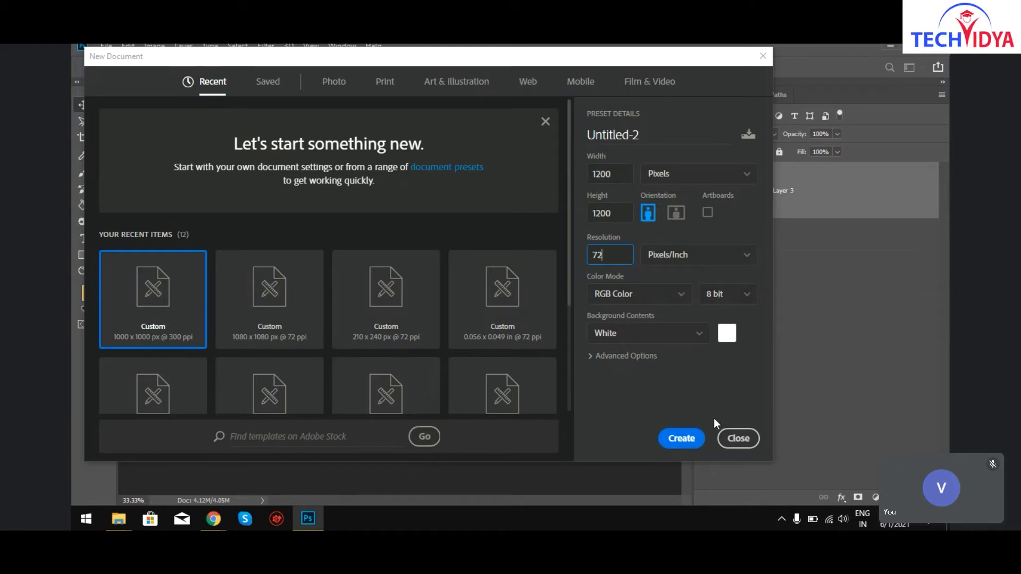
{"action": "left_click", "coordinate": [688, 439]}
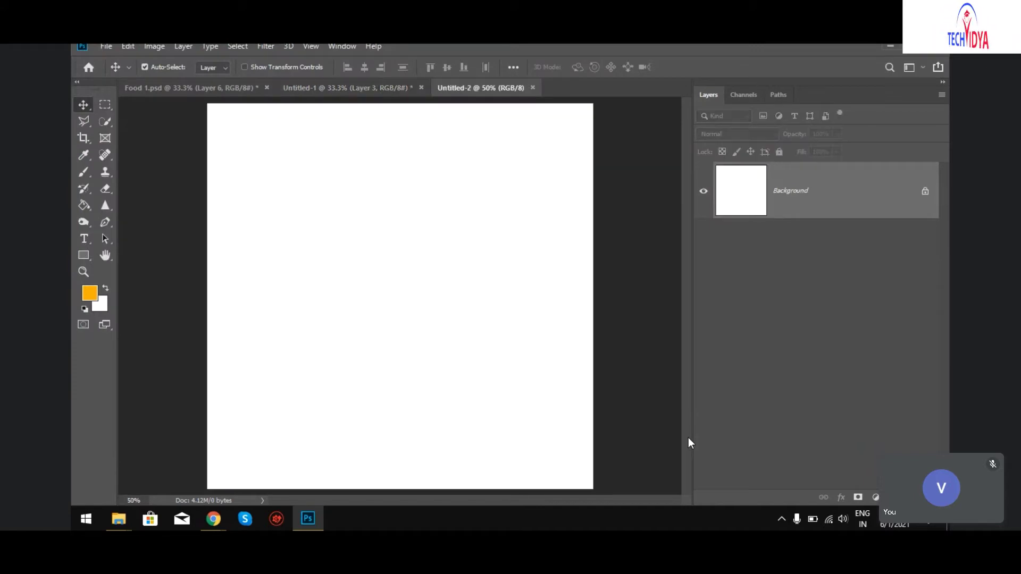
{"action": "key", "text": "ctrl+minus"}
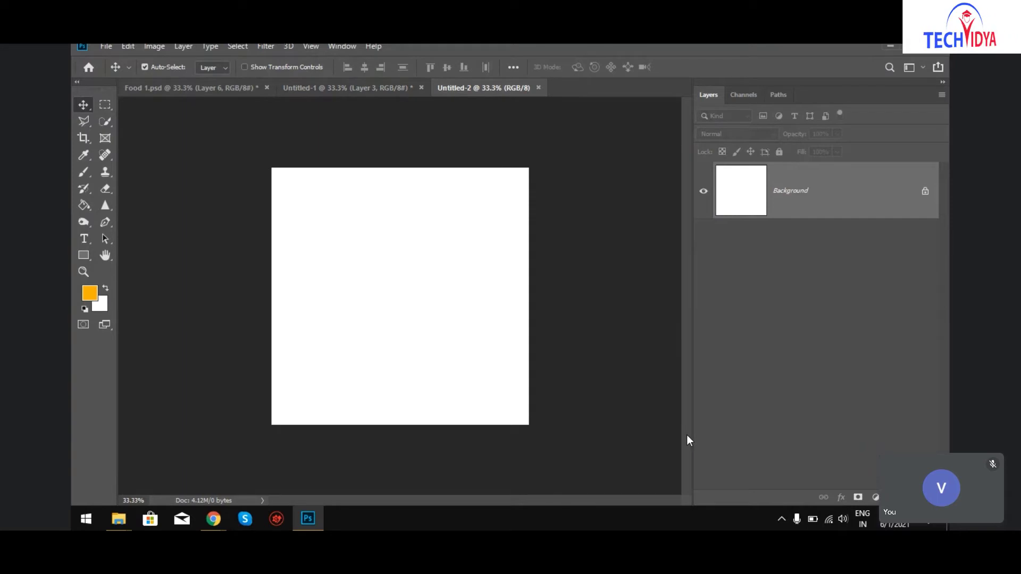
Duplicate the food photo layer from Untitled-1 into Untitled-2 as Layer 1 and return to Untitled-2.
{"action": "left_click", "coordinate": [375, 91]}
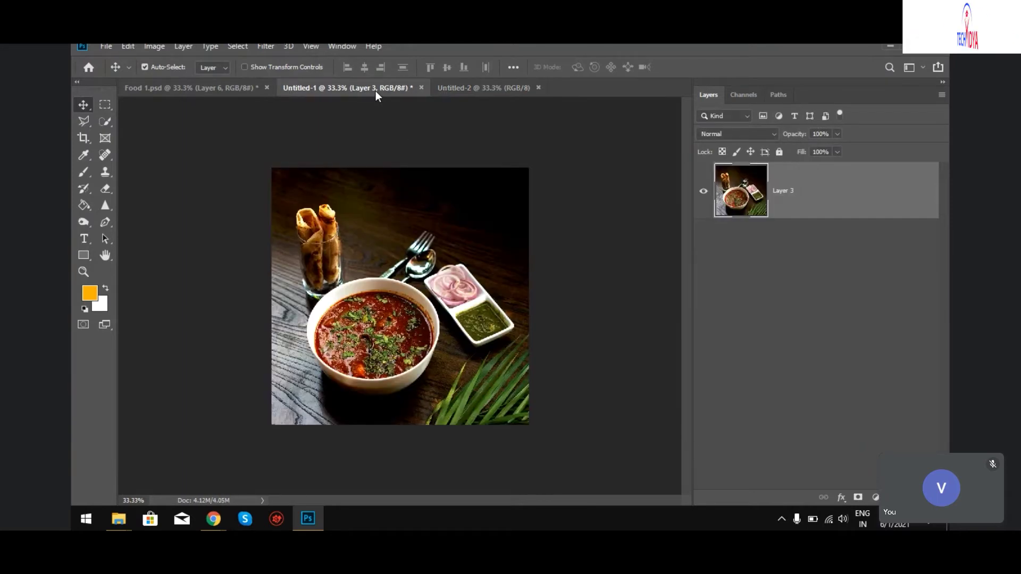
{"action": "right_click", "coordinate": [853, 183]}
{"action": "left_click", "coordinate": [739, 105]}
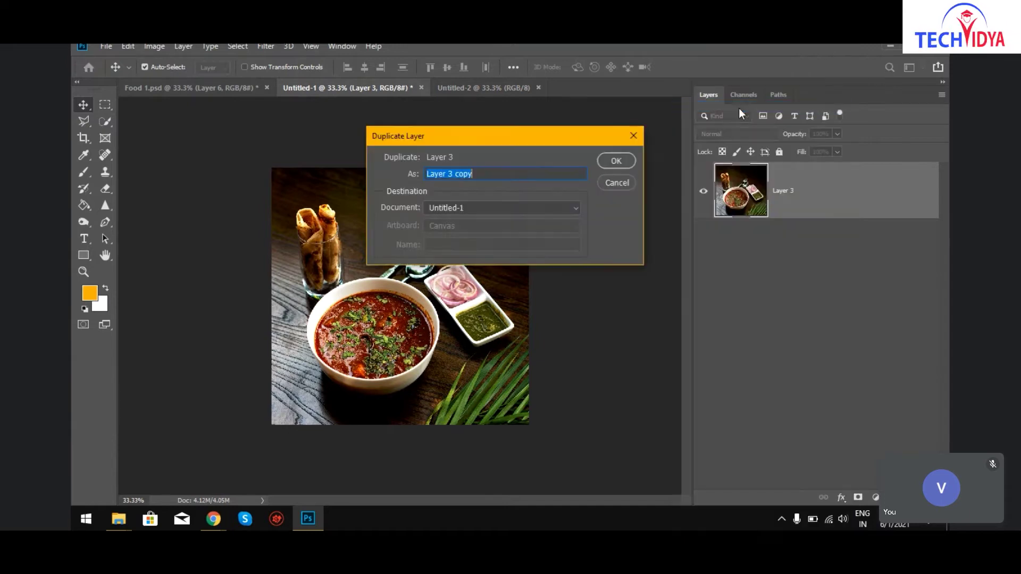
{"action": "left_click", "coordinate": [462, 209]}
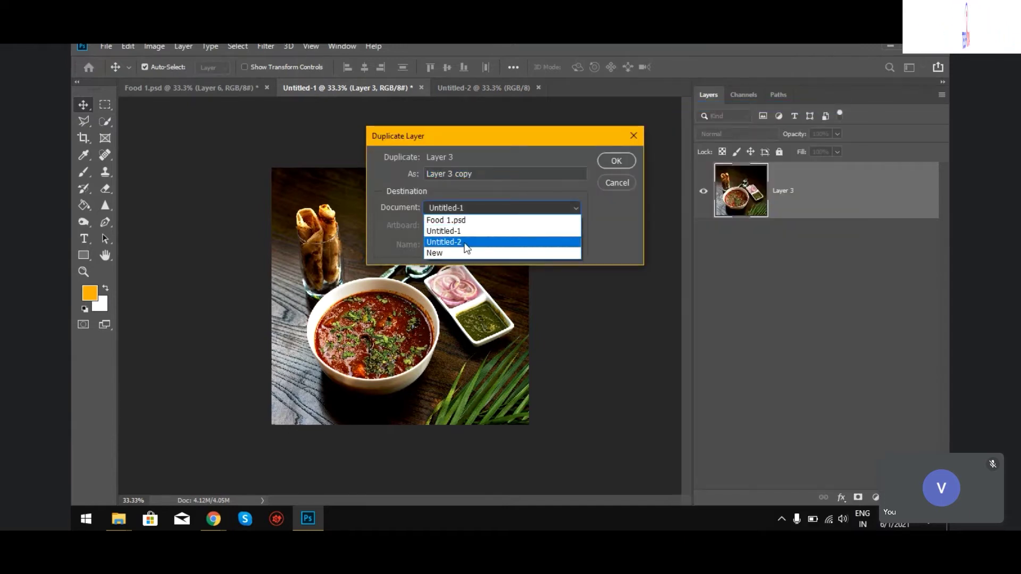
{"action": "left_click", "coordinate": [466, 242]}
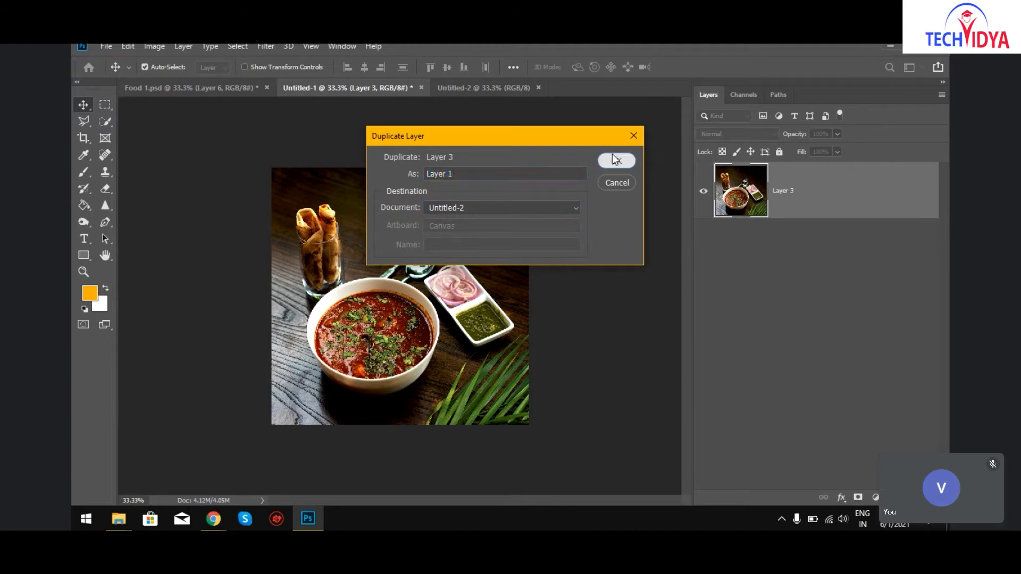
{"action": "left_click", "coordinate": [614, 159]}
{"action": "left_click", "coordinate": [502, 83]}
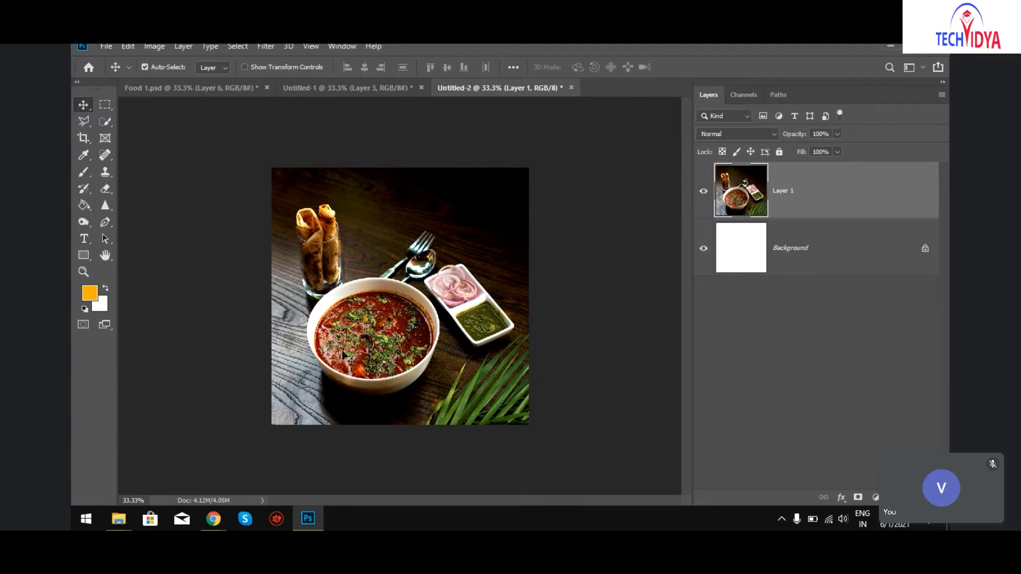
Check the document's pixel dimensions and resolution in Image Size without changing them.
{"action": "key", "text": "ctrl"}
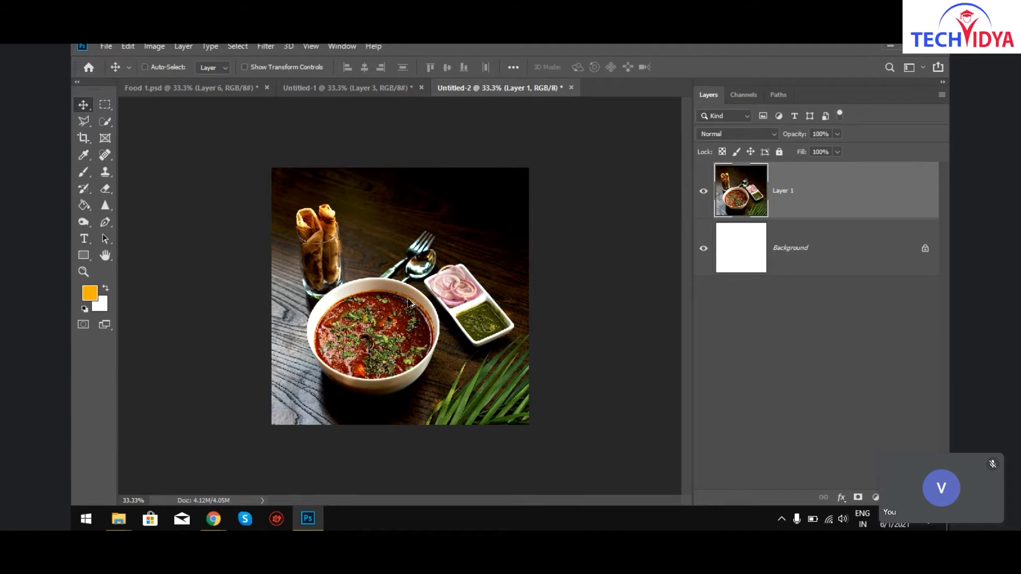
{"action": "key", "text": "ctrl+alt+i"}
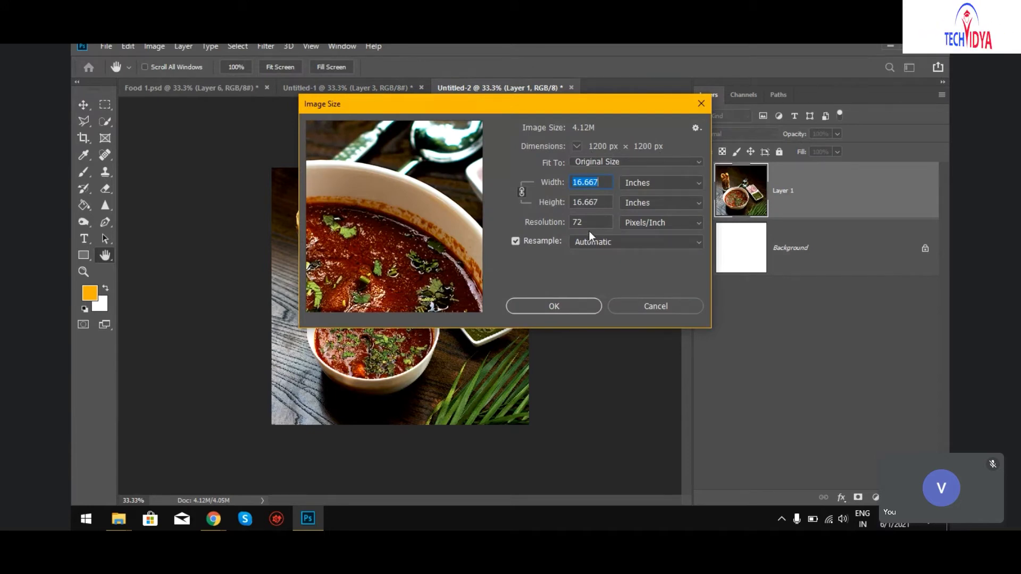
{"action": "left_click", "coordinate": [621, 306]}
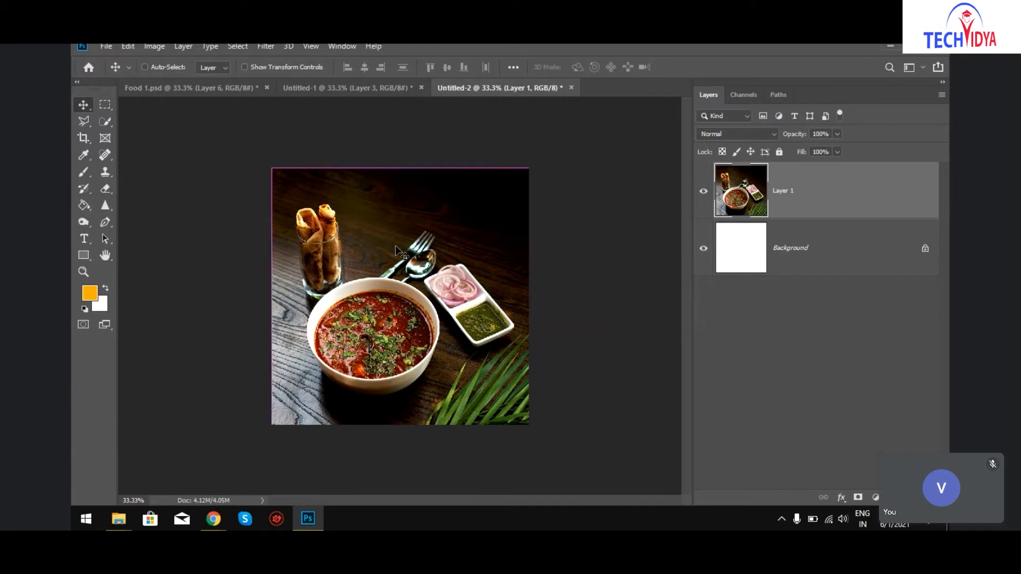
{"action": "key", "text": "ctrl+t"}
{"action": "key", "text": "Return"}
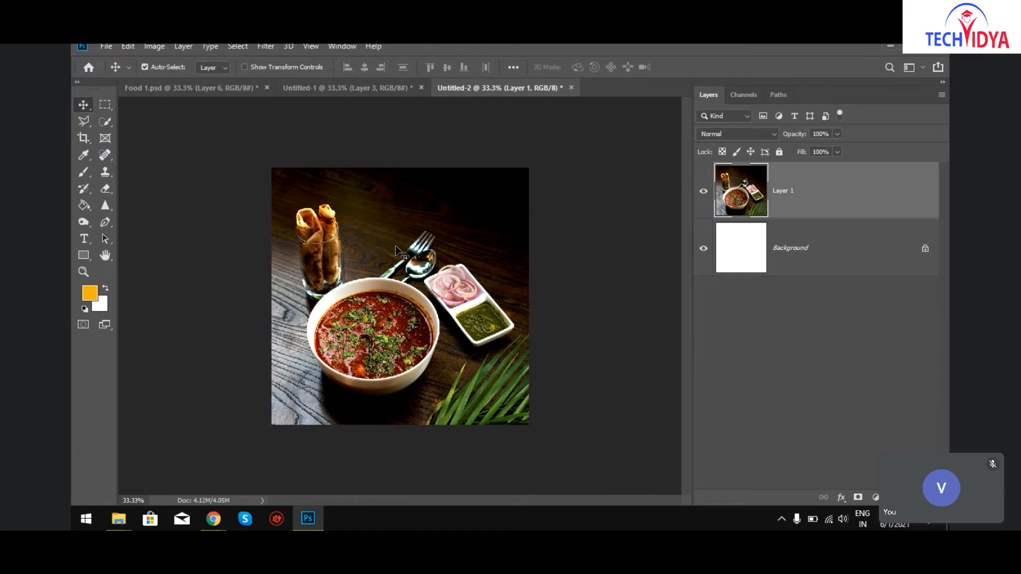
{"action": "key", "text": "ctrl"}
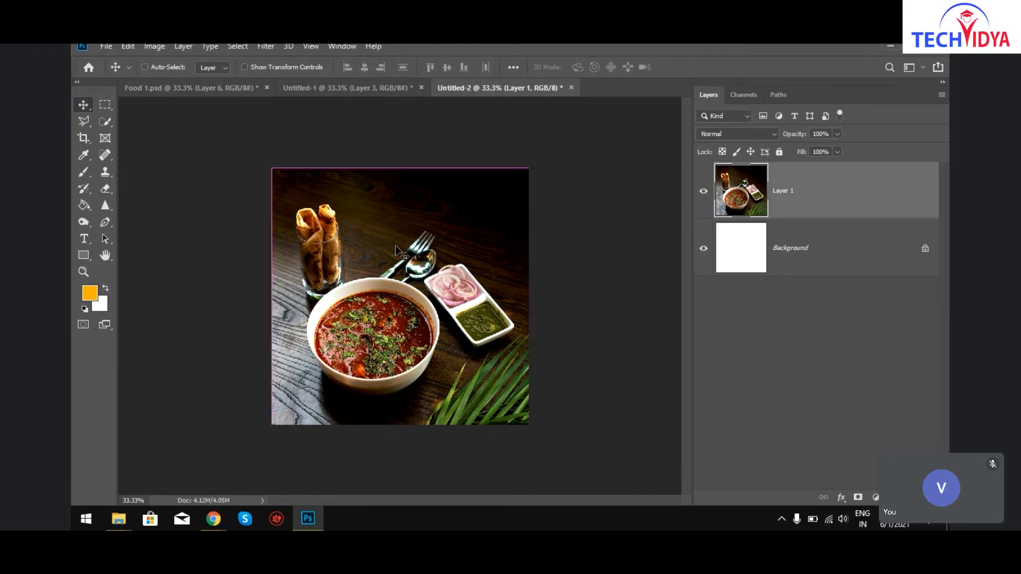
{"action": "key", "text": "ctrl+1"}
{"action": "left_click_drag", "start_coordinate": [274, 125], "coordinate": [367, 234]}
{"action": "key", "text": "ctrl+0"}
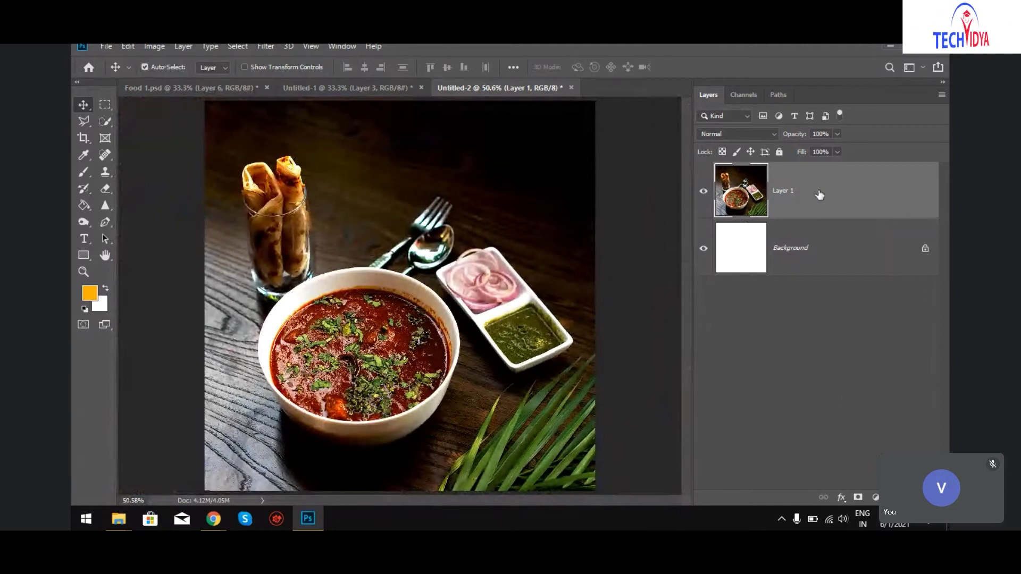
Duplicate the food photo layer within the document and hide the original Layer 1.
{"action": "key", "text": "ctrl"}
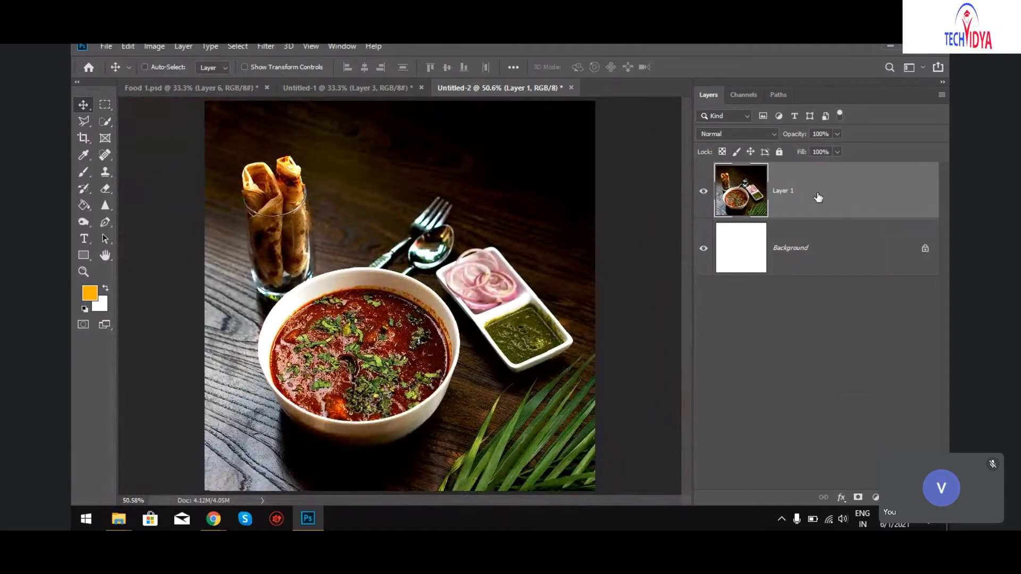
{"action": "key", "text": "ctrl+j"}
{"action": "left_click", "coordinate": [704, 249]}
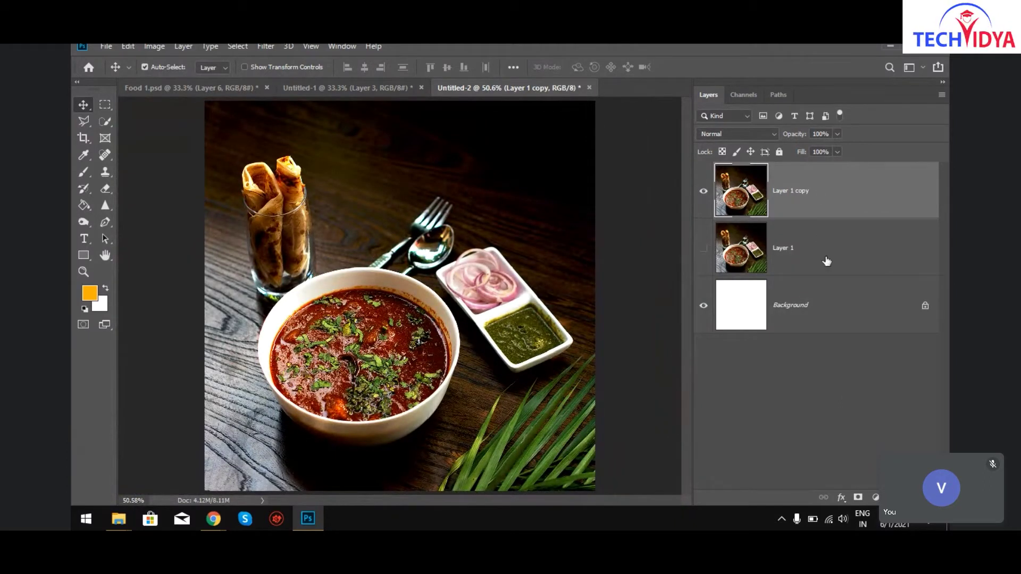
{"action": "left_click", "coordinate": [813, 261]}
{"action": "key", "text": "ctrl"}
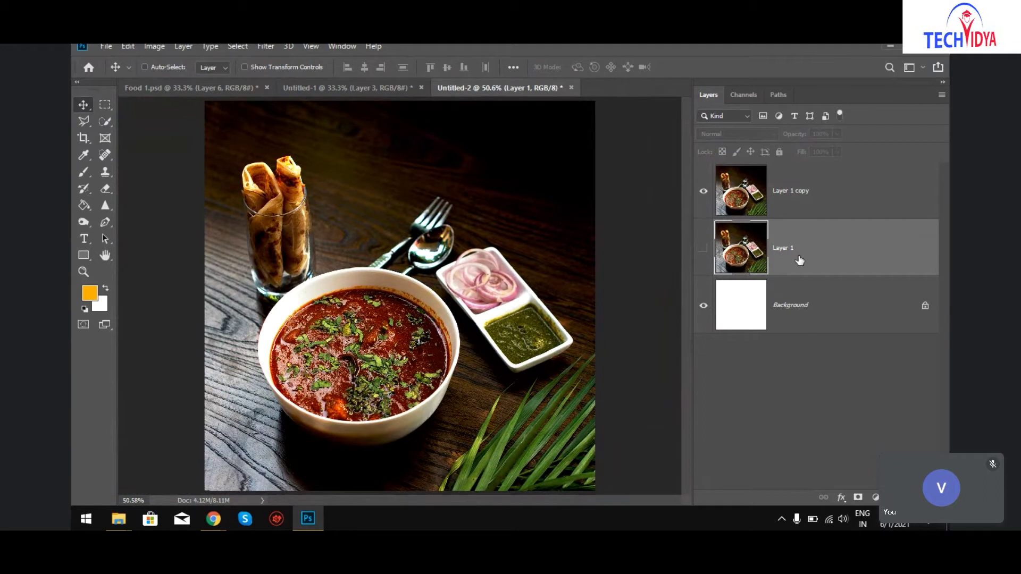
{"action": "key", "text": "ctrl+minus"}
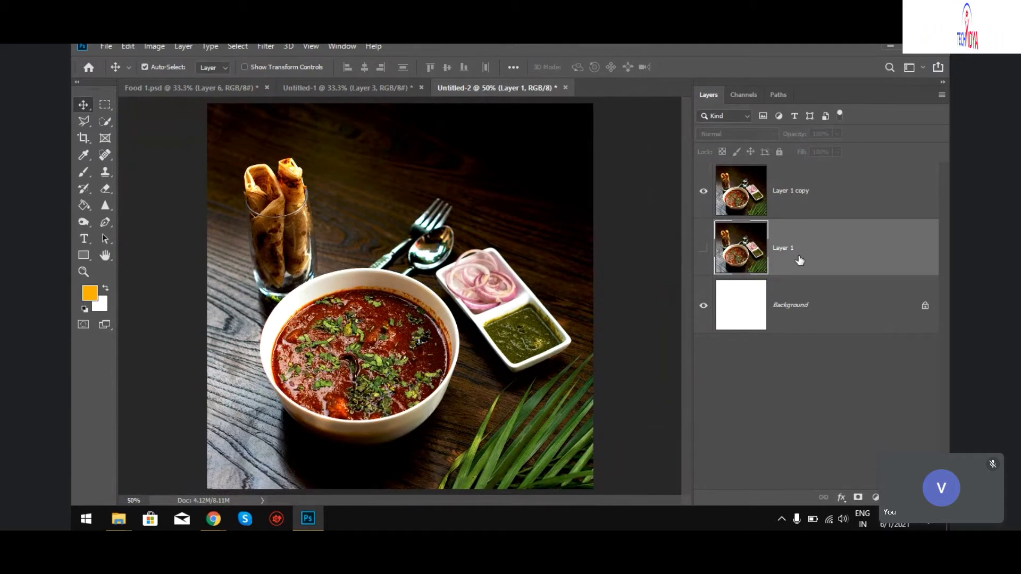
{"action": "key", "text": "ctrl"}
{"action": "key", "text": "ctrl+minus"}
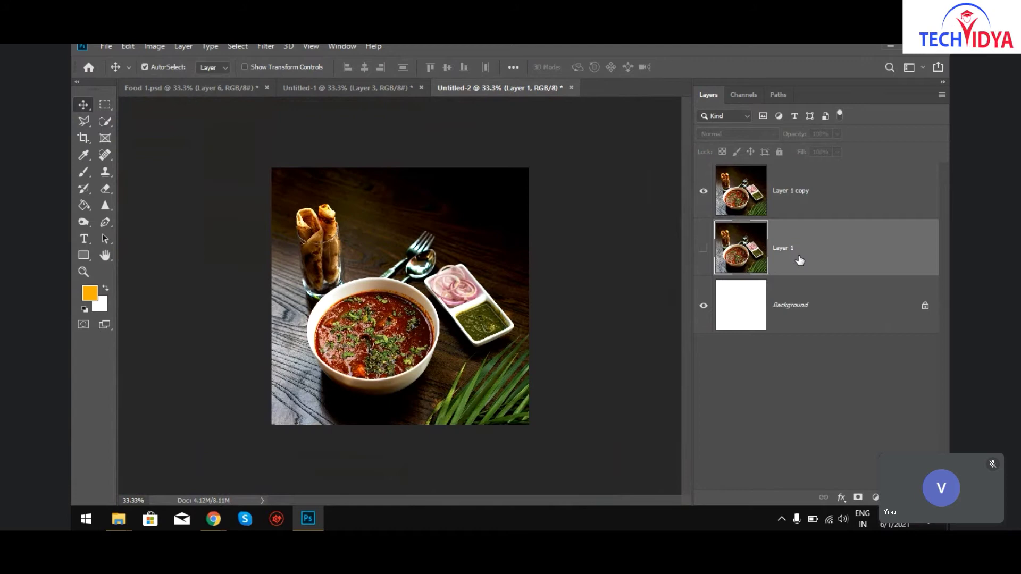
{"action": "left_click", "coordinate": [267, 46]}
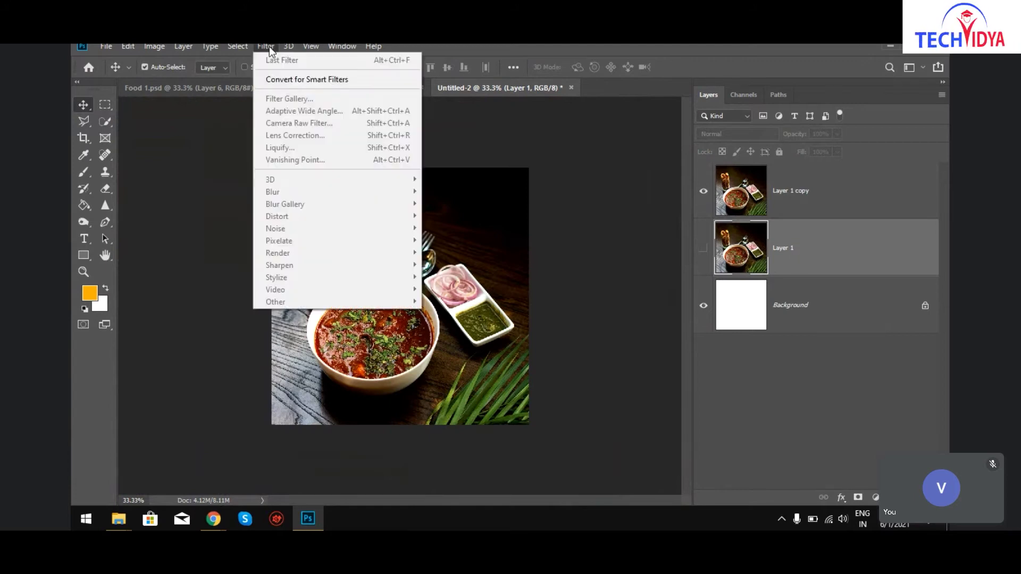
{"action": "left_click", "coordinate": [534, 215]}
Start the Camera Raw Filter on Layer 1 copy and set Clarity to +31, Vibrance to +43 and Saturation to +43.
{"action": "left_click", "coordinate": [816, 208]}
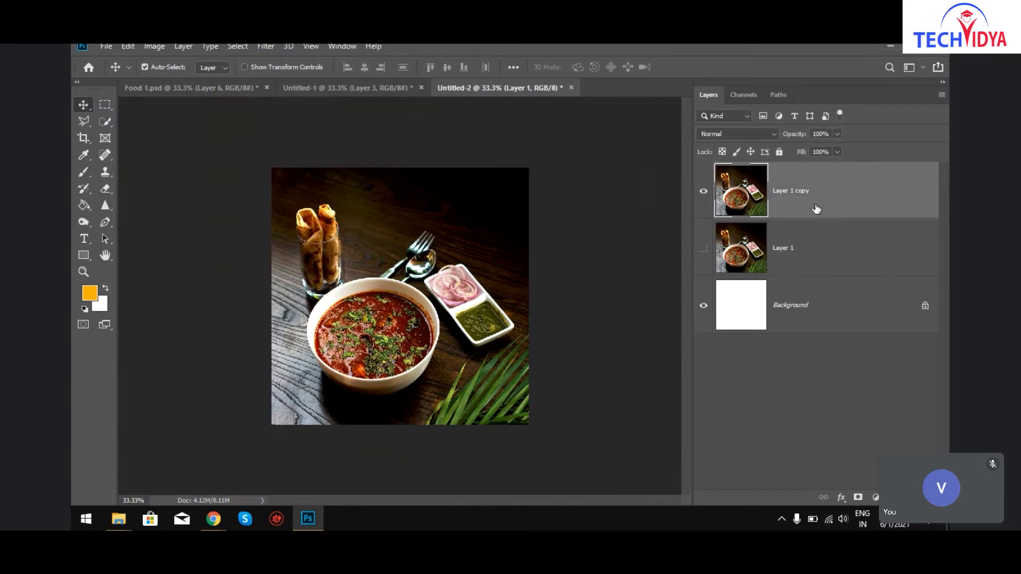
{"action": "left_click", "coordinate": [266, 45]}
{"action": "mouse_move", "coordinate": [309, 195]}
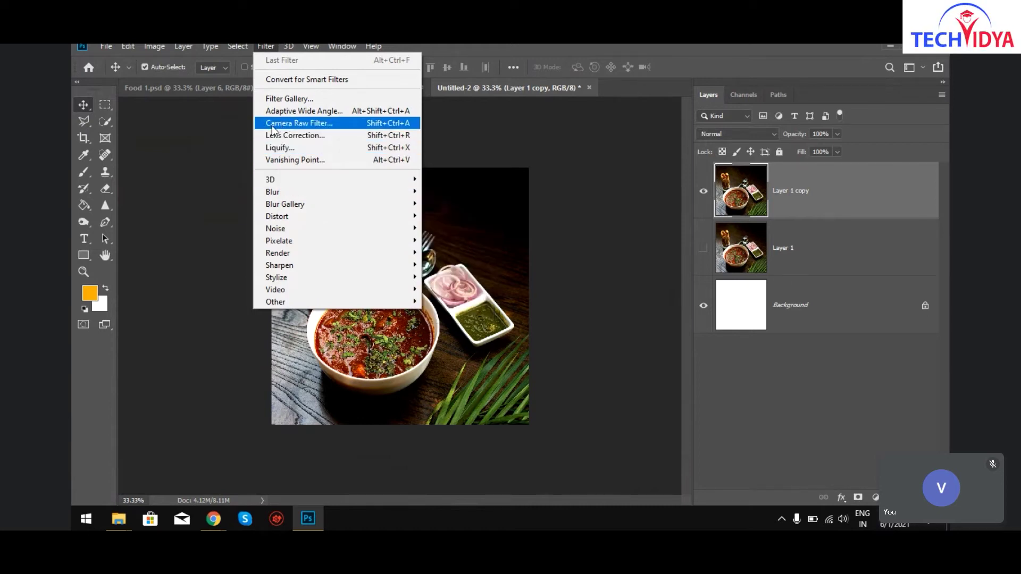
{"action": "left_click", "coordinate": [327, 124]}
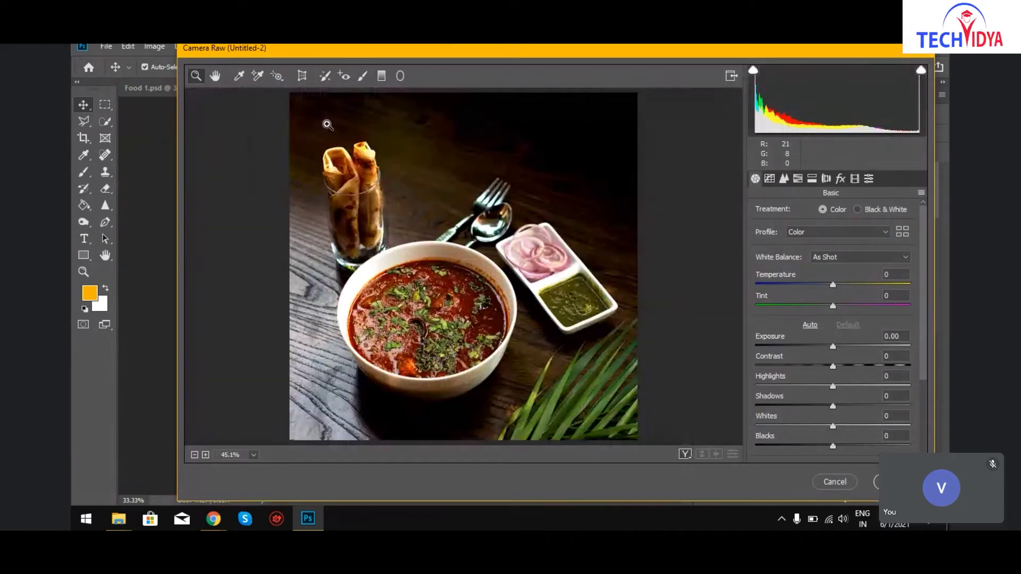
{"action": "scroll", "coordinate": [847, 336], "scroll_direction": "down", "scroll_amount": 2}
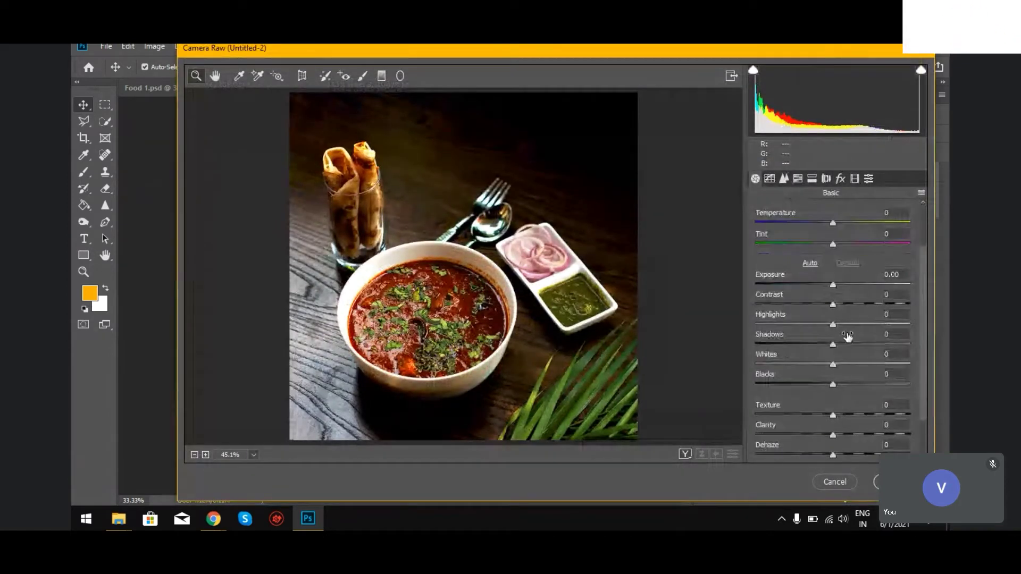
{"action": "scroll", "coordinate": [847, 336], "scroll_direction": "down", "scroll_amount": 1}
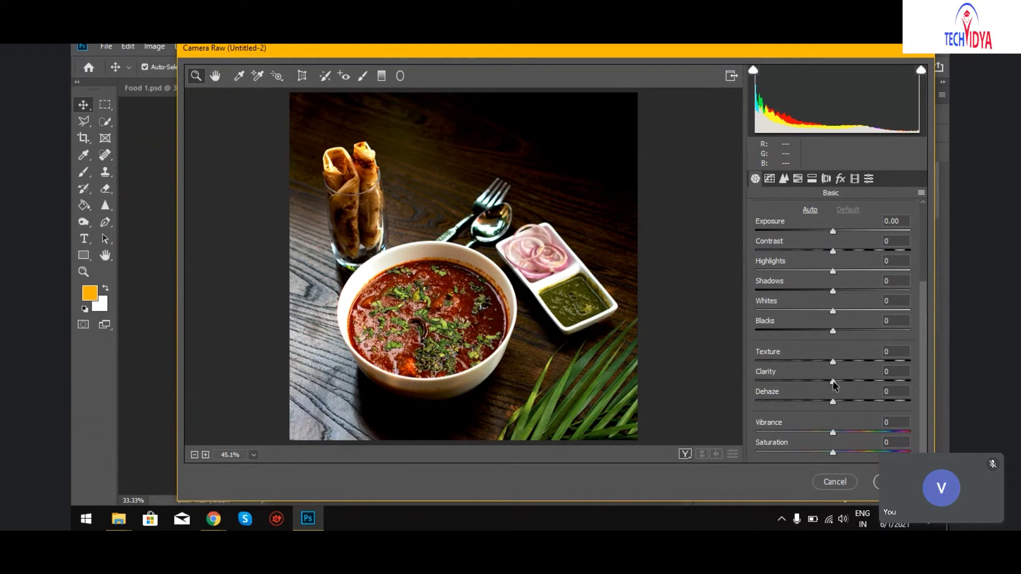
{"action": "left_click_drag", "start_coordinate": [833, 381], "coordinate": [858, 389]}
{"action": "left_click_drag", "start_coordinate": [835, 434], "coordinate": [867, 456]}
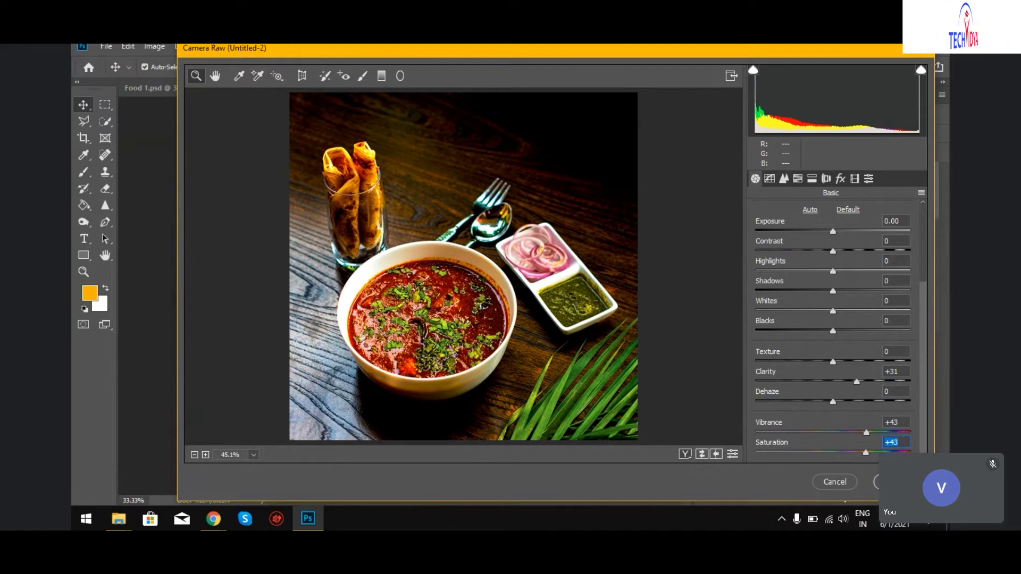
Set Shadows to +38 and Blacks to +35, and apply the Camera Raw adjustments.
{"action": "left_click_drag", "start_coordinate": [833, 292], "coordinate": [862, 293]}
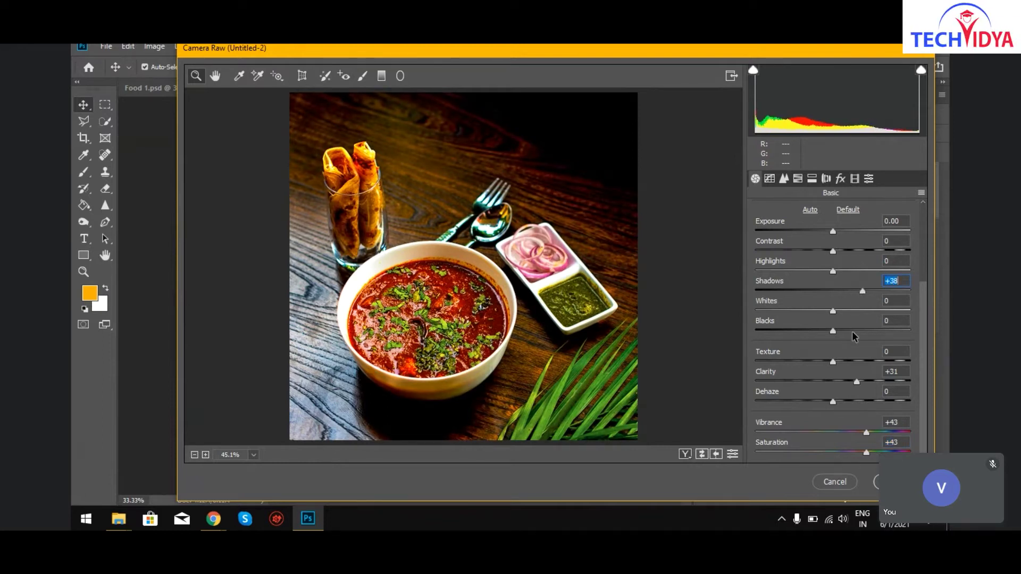
{"action": "left_click_drag", "start_coordinate": [834, 331], "coordinate": [860, 333]}
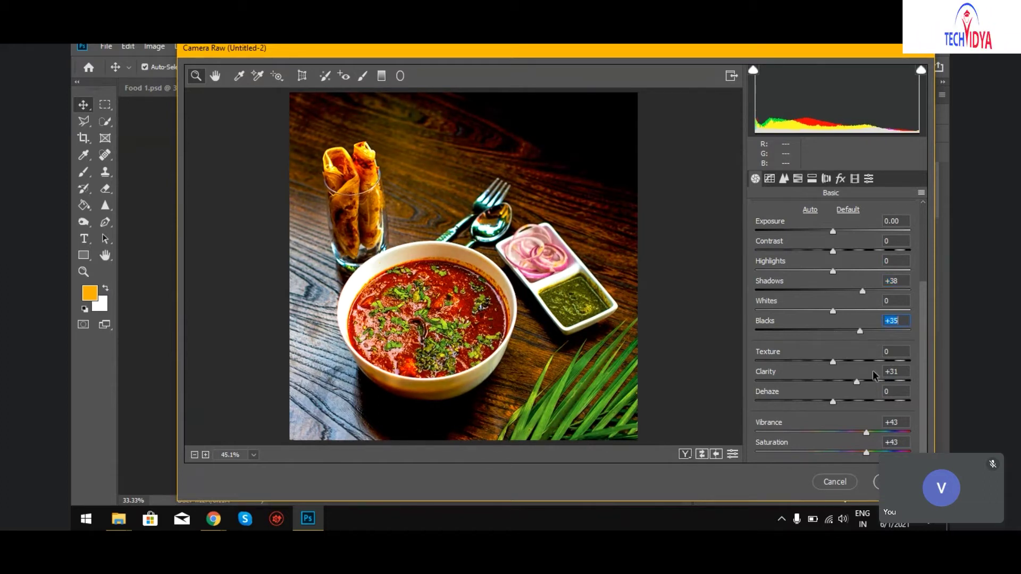
{"action": "left_click", "coordinate": [894, 482]}
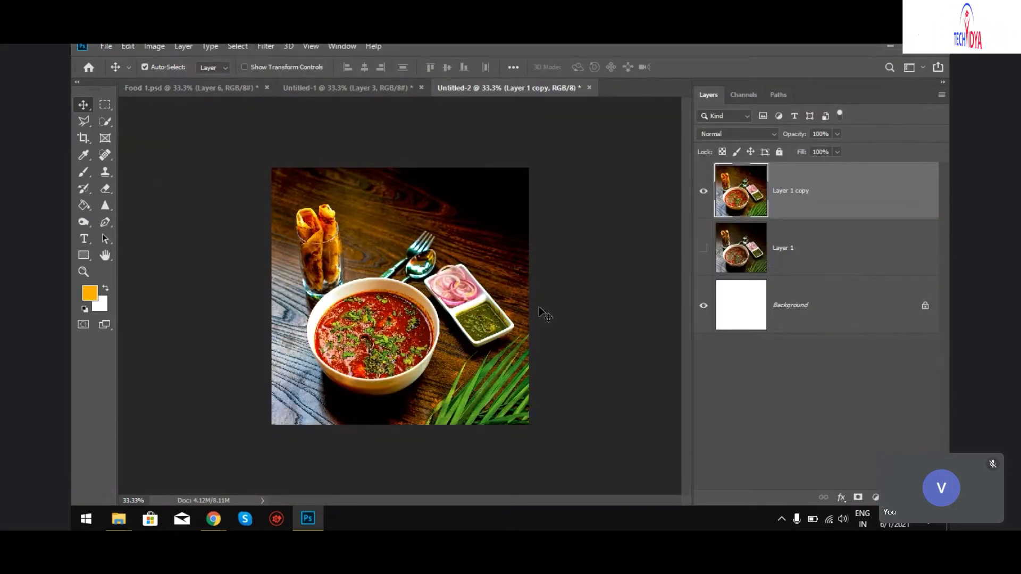
Add a Levels adjustment layer above the enhanced photo and clip it to Layer 1 copy.
{"action": "left_click", "coordinate": [844, 498]}
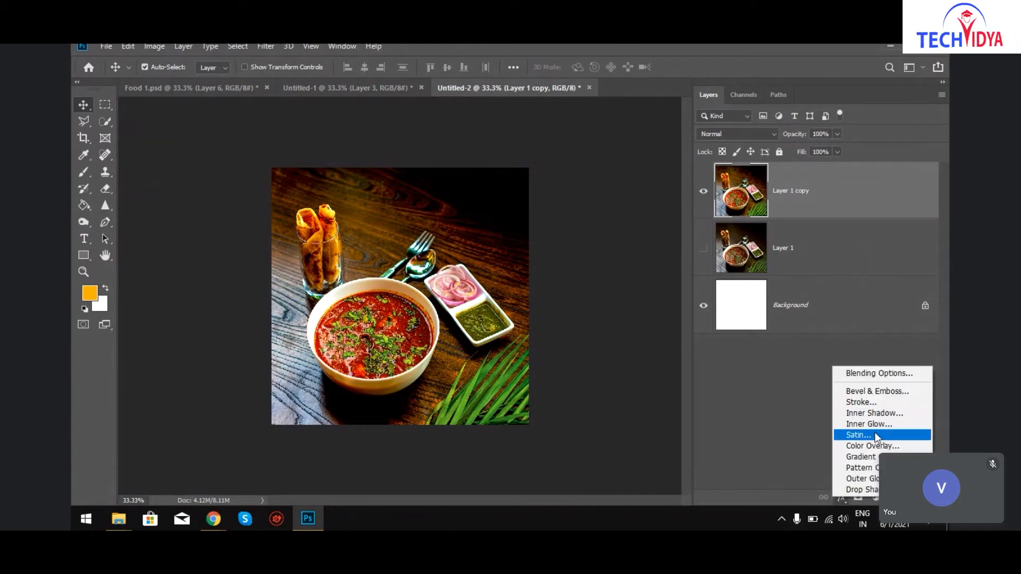
{"action": "left_click", "coordinate": [802, 463]}
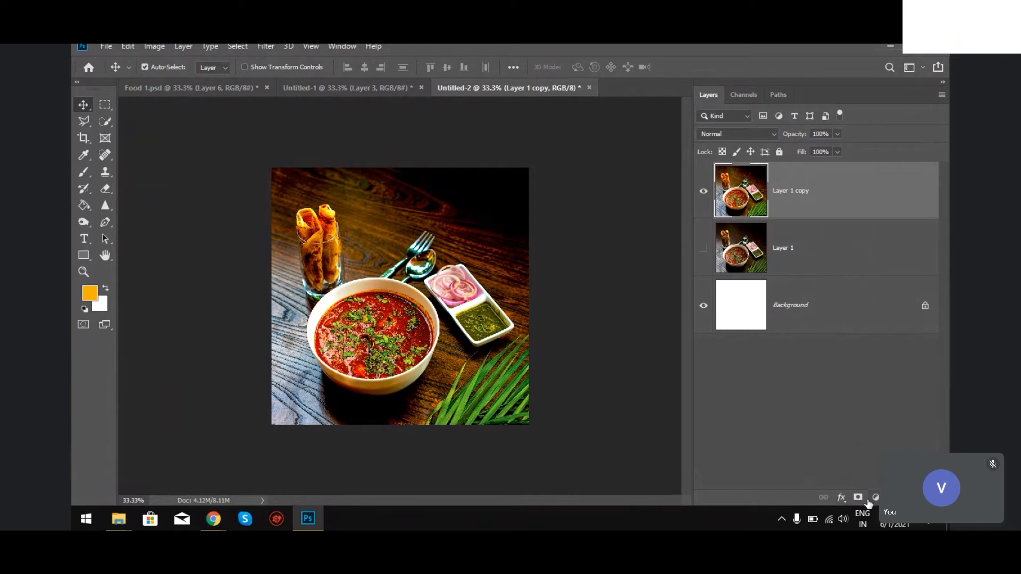
{"action": "left_click", "coordinate": [876, 498]}
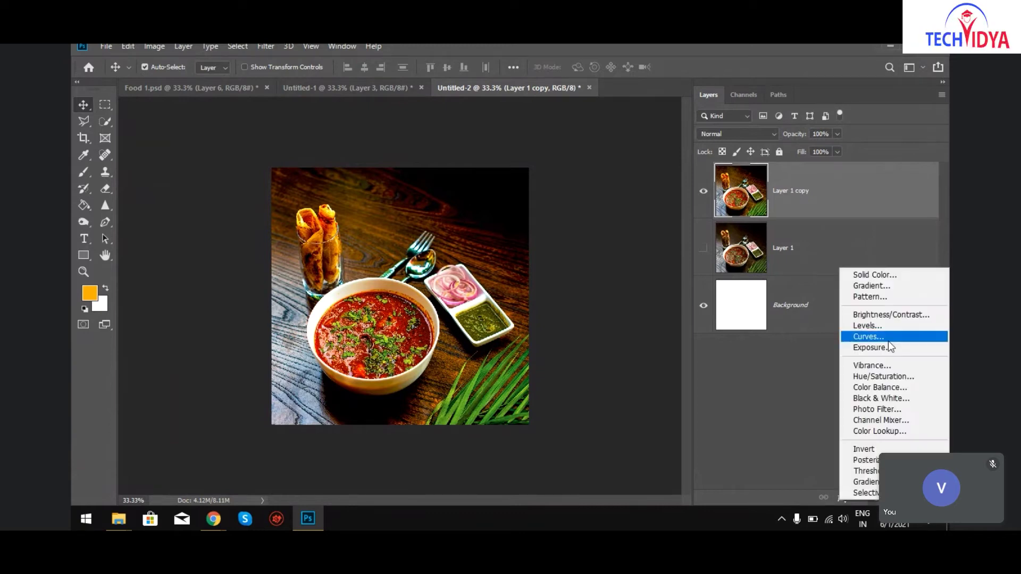
{"action": "left_click", "coordinate": [884, 328]}
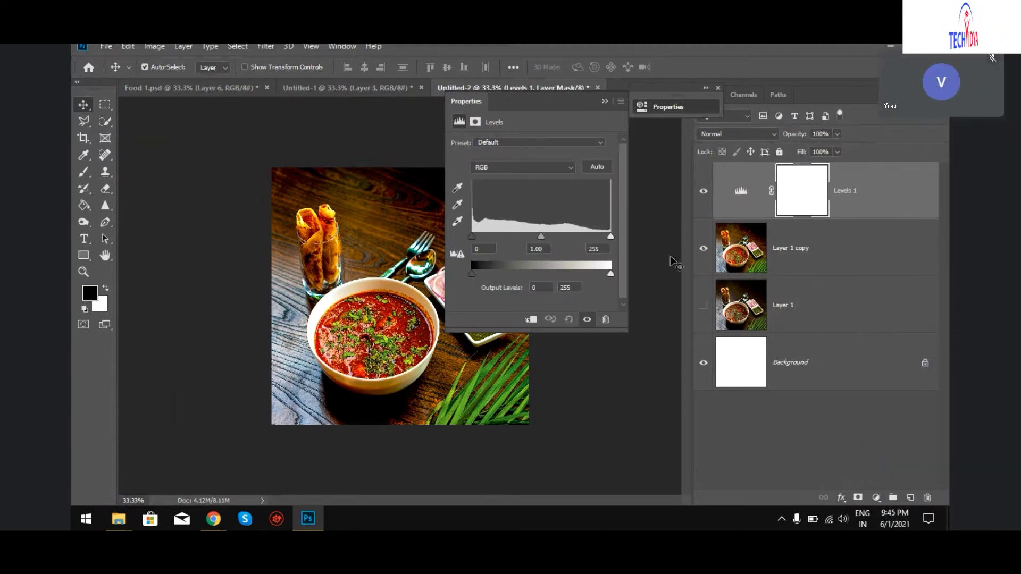
{"action": "left_click", "coordinate": [533, 320]}
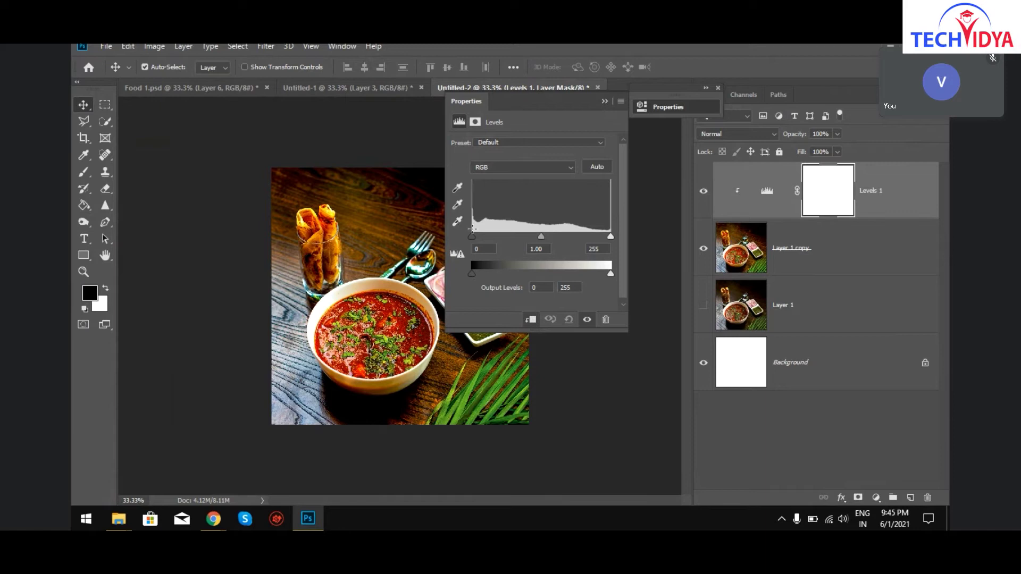
Set the Levels black input point to 15 and collapse the adjustment settings.
{"action": "left_click_drag", "start_coordinate": [473, 234], "coordinate": [480, 234]}
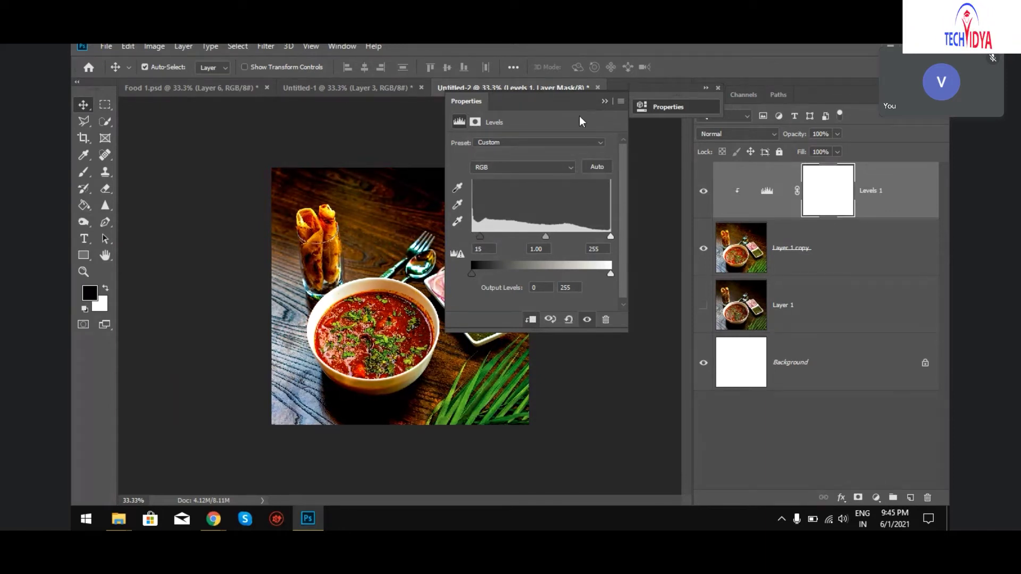
{"action": "left_click", "coordinate": [607, 101]}
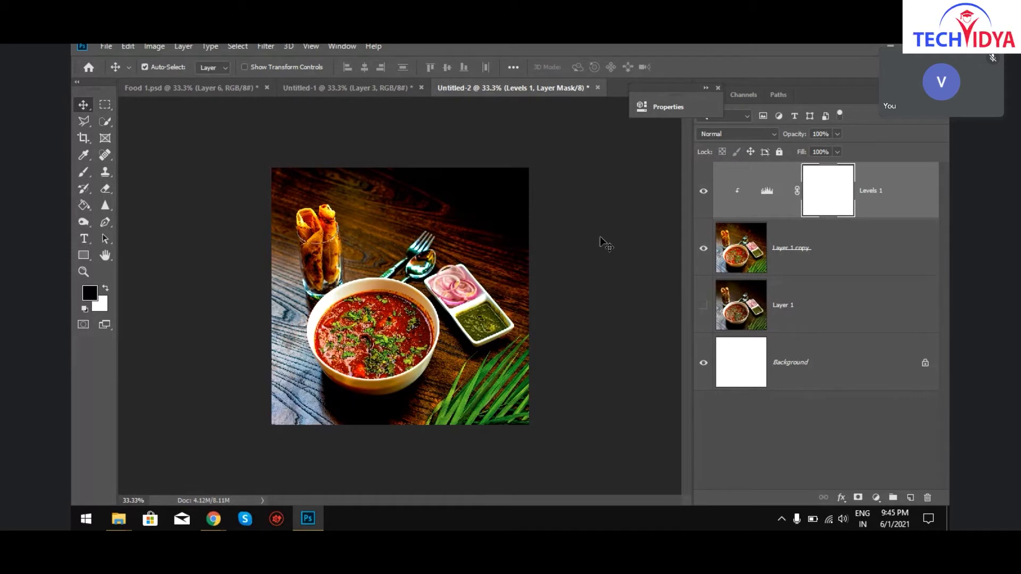
{"action": "key", "text": "ctrl"}
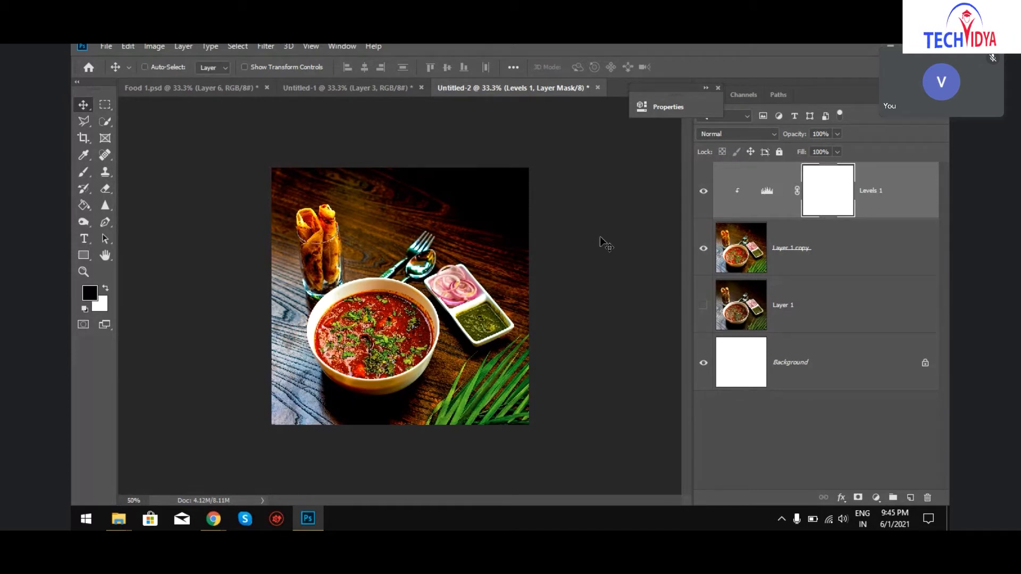
{"action": "key", "text": "ctrl+plus"}
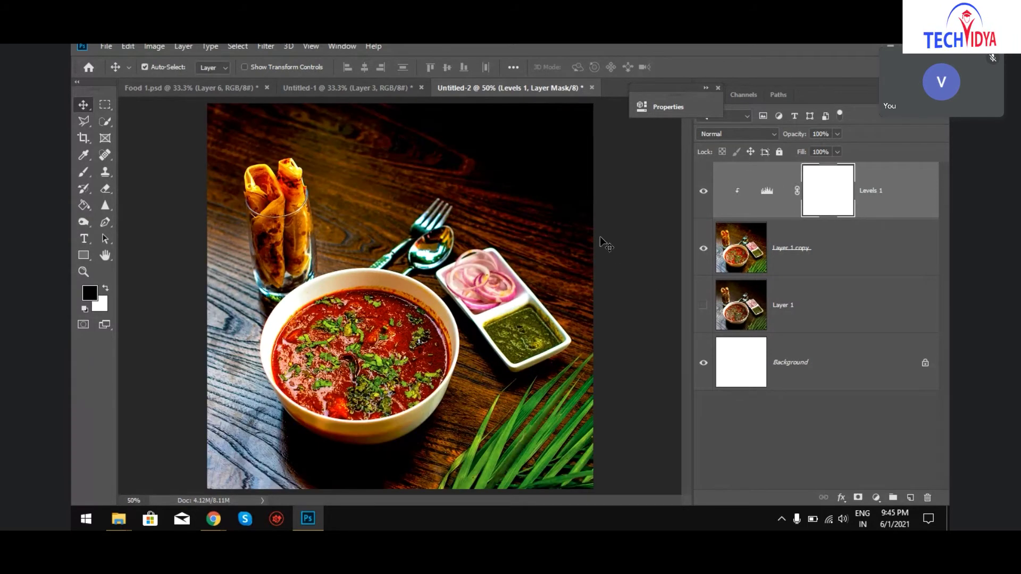
Hide the Levels 1 adjustment and show Layer 1, toggling Layer 1 copy to compare the enhanced photo with the original.
{"action": "left_click", "coordinate": [705, 191]}
{"action": "left_click", "coordinate": [708, 193]}
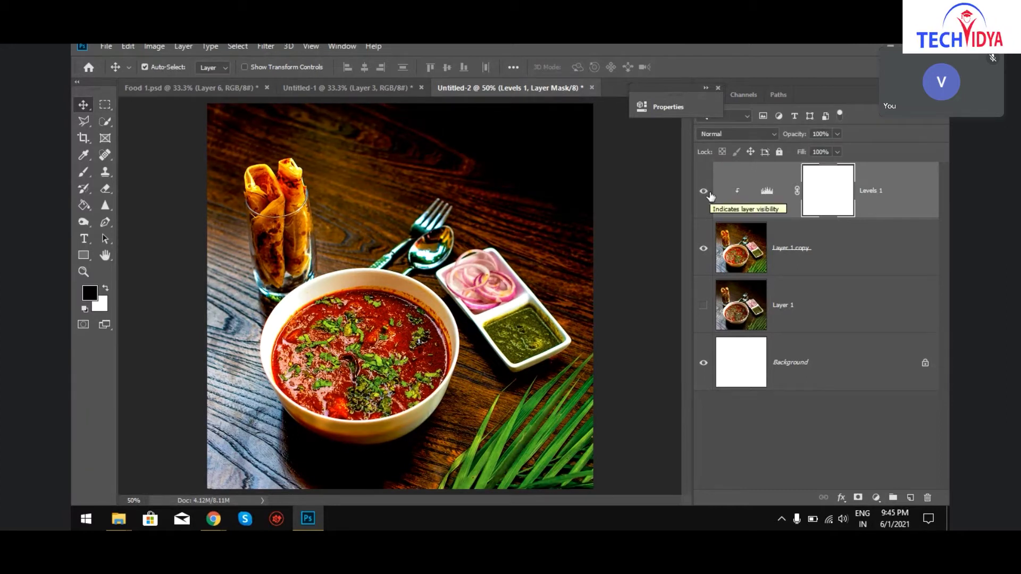
{"action": "left_click", "coordinate": [710, 194]}
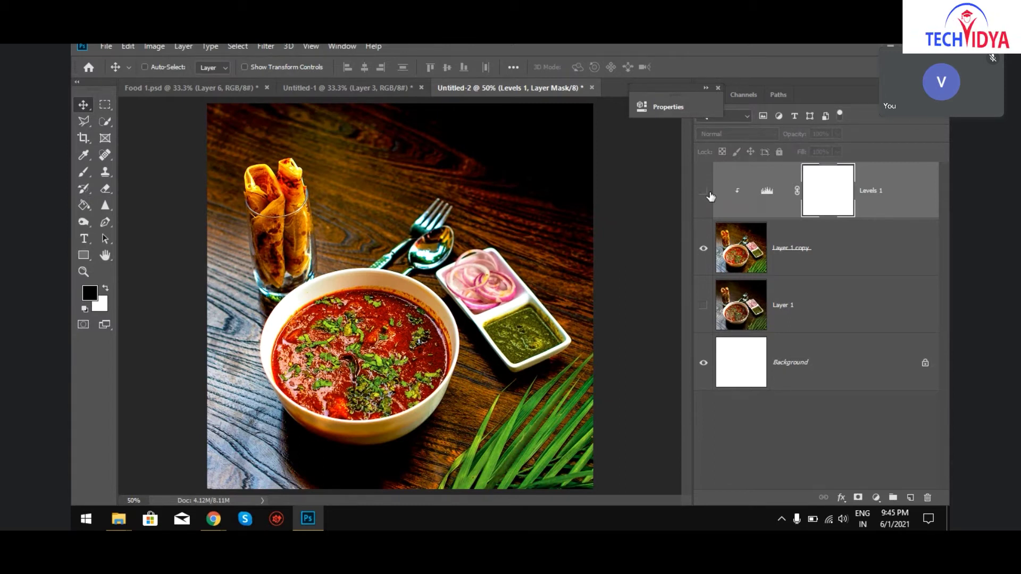
{"action": "left_click", "coordinate": [704, 307]}
{"action": "left_click", "coordinate": [705, 248]}
{"action": "left_click", "coordinate": [705, 249]}
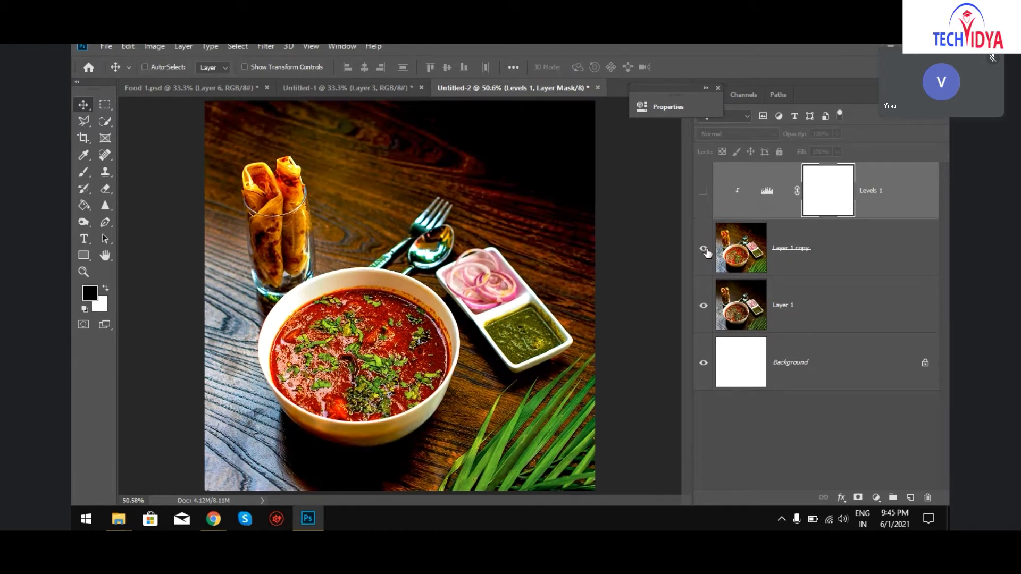
Add a text layer reading ME FOOD on the dark area near the top of the photo.
{"action": "key", "text": "ctrl+minus"}
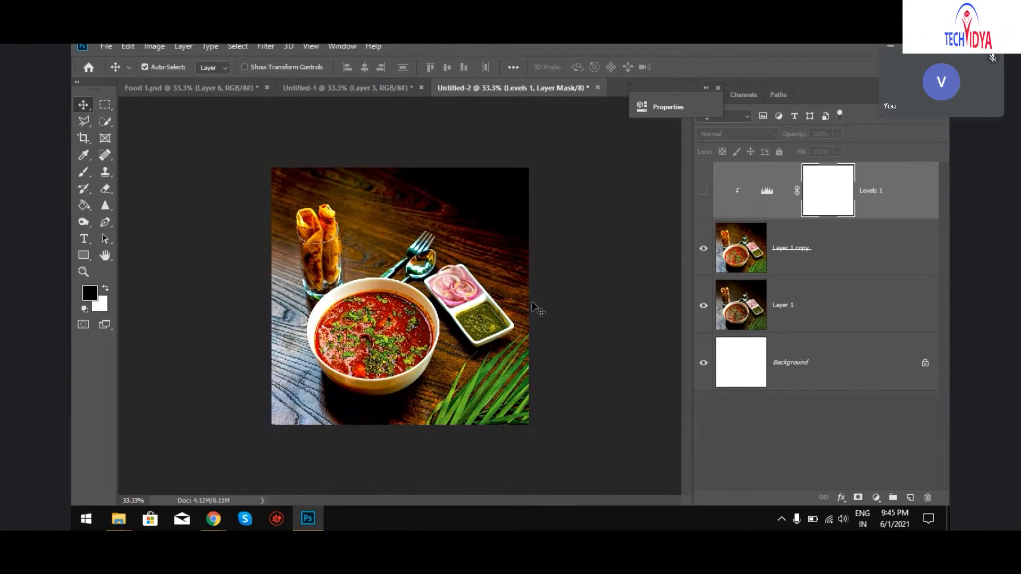
{"action": "left_click", "coordinate": [84, 238]}
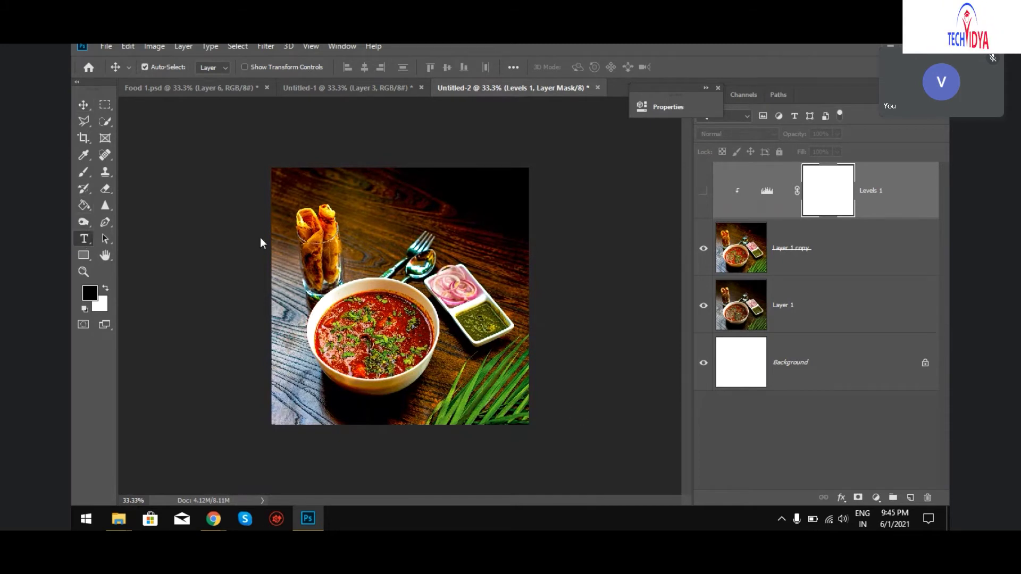
{"action": "left_click", "coordinate": [383, 206]}
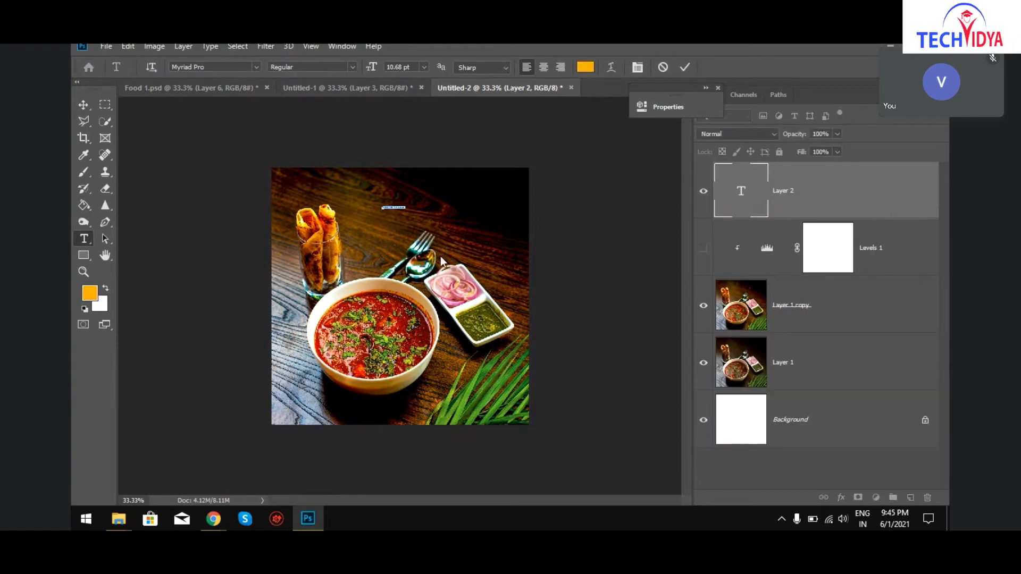
{"action": "key", "text": "BackSpace"}
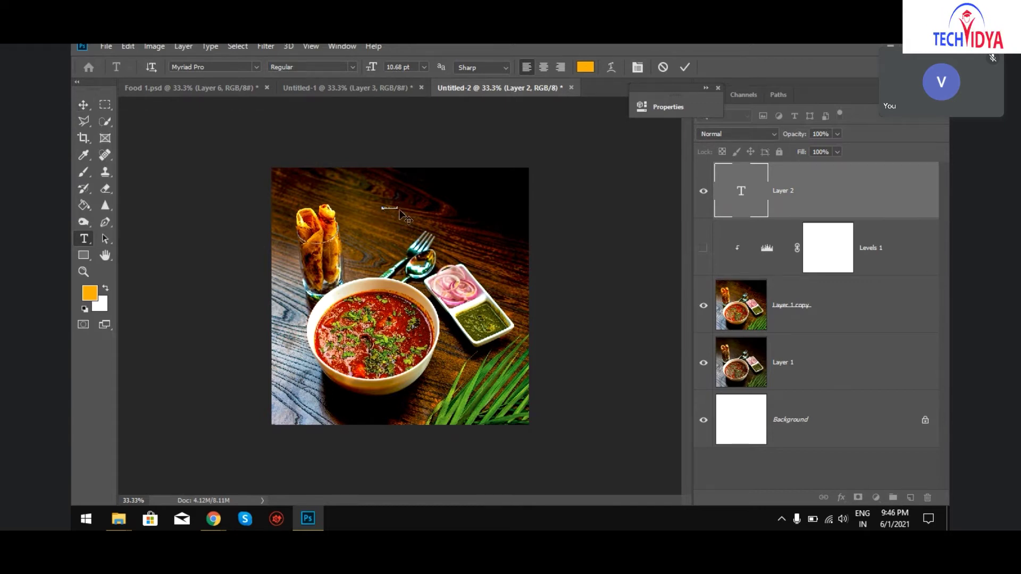
Set the ME FOOD text to 60 pt with Smooth anti-aliasing.
{"action": "left_click_drag", "start_coordinate": [398, 208], "coordinate": [382, 208]}
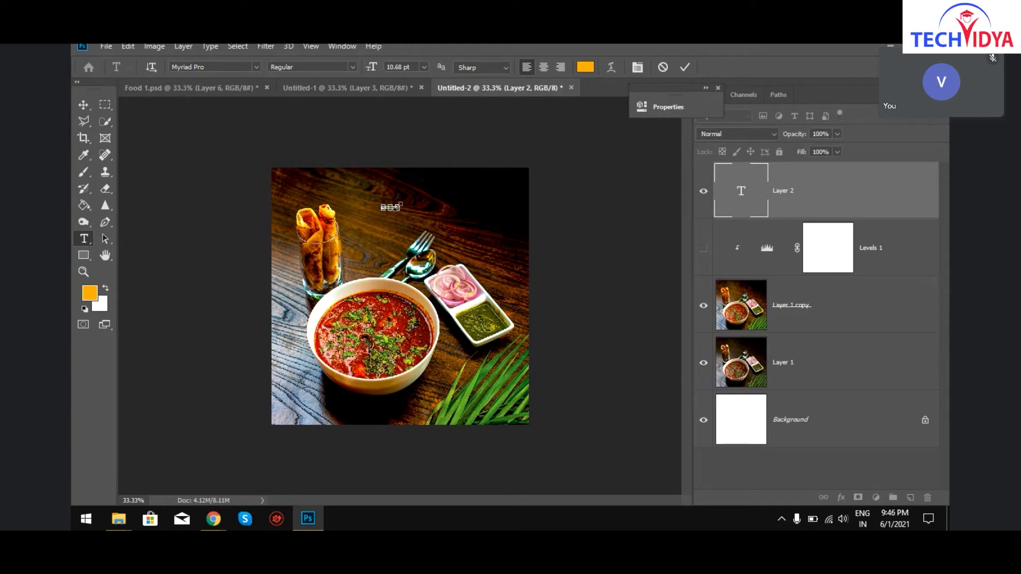
{"action": "left_click", "coordinate": [423, 67]}
{"action": "left_click", "coordinate": [428, 154]}
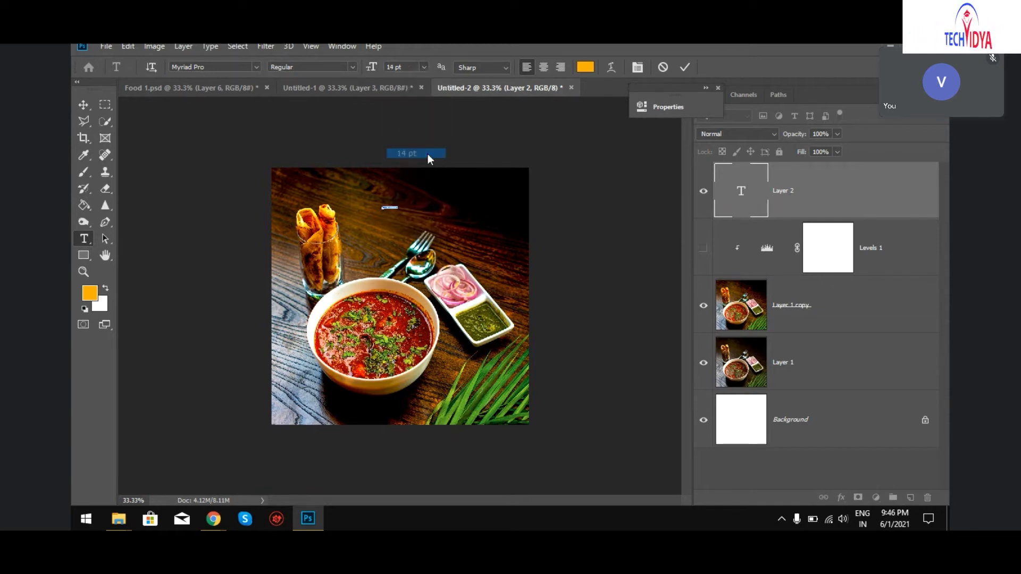
{"action": "left_click", "coordinate": [424, 67]}
{"action": "left_click", "coordinate": [419, 203]}
{"action": "left_click", "coordinate": [502, 69]}
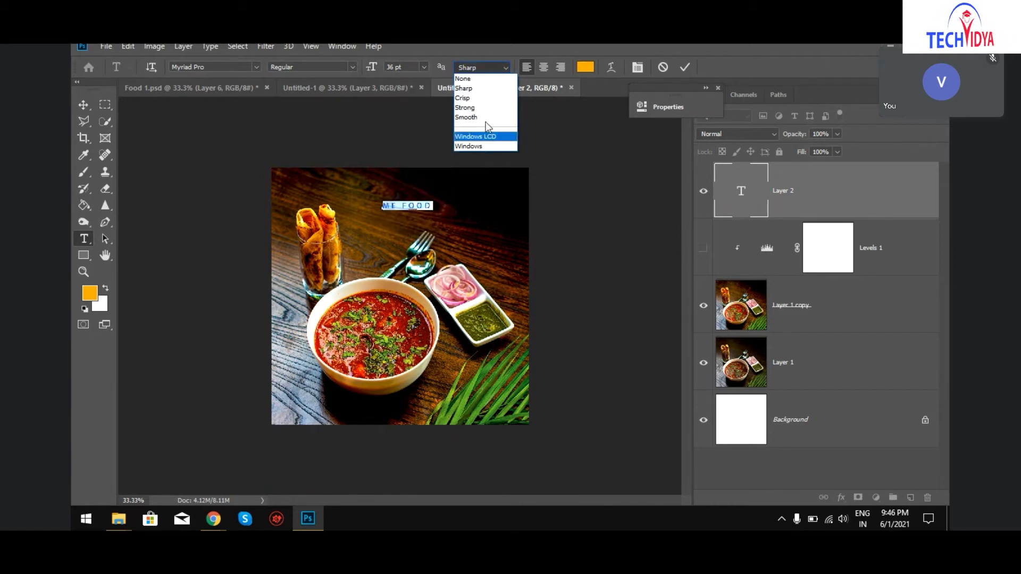
{"action": "left_click", "coordinate": [484, 117]}
{"action": "left_click", "coordinate": [425, 67]}
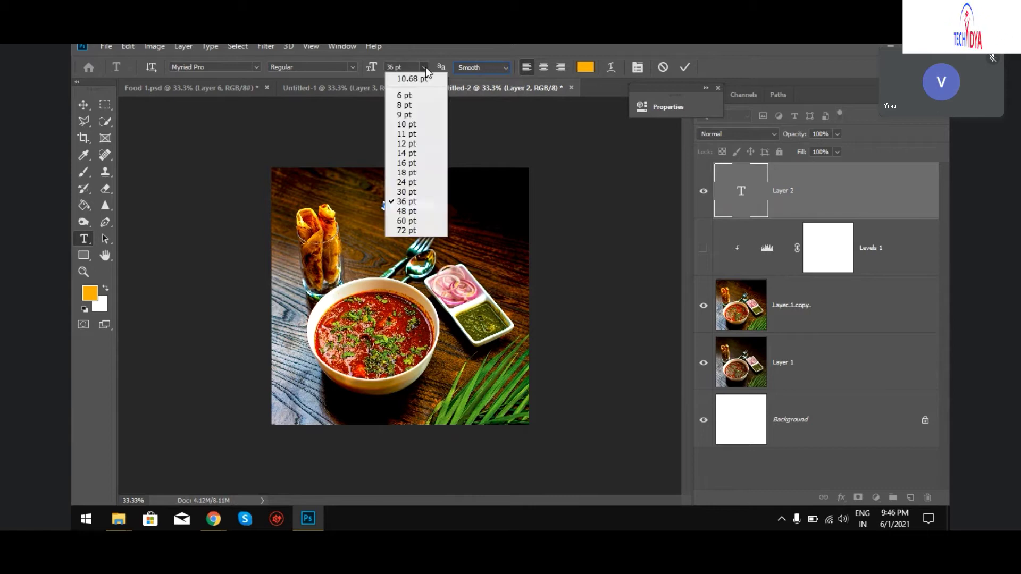
{"action": "left_click", "coordinate": [420, 219]}
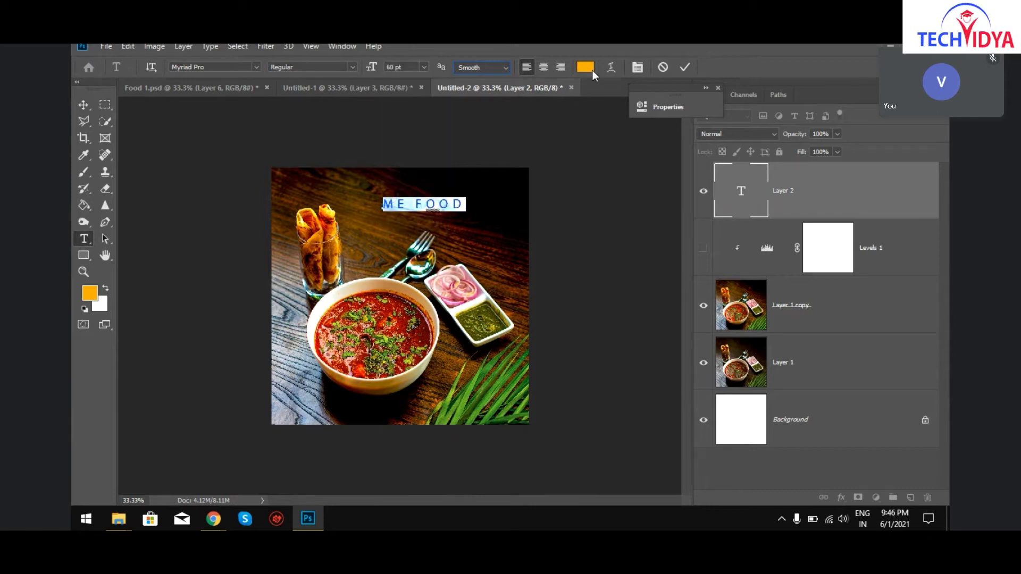
Reset the ME FOOD text's character formatting and set its font size to 120 pt.
{"action": "left_click", "coordinate": [633, 69]}
{"action": "left_click", "coordinate": [873, 85]}
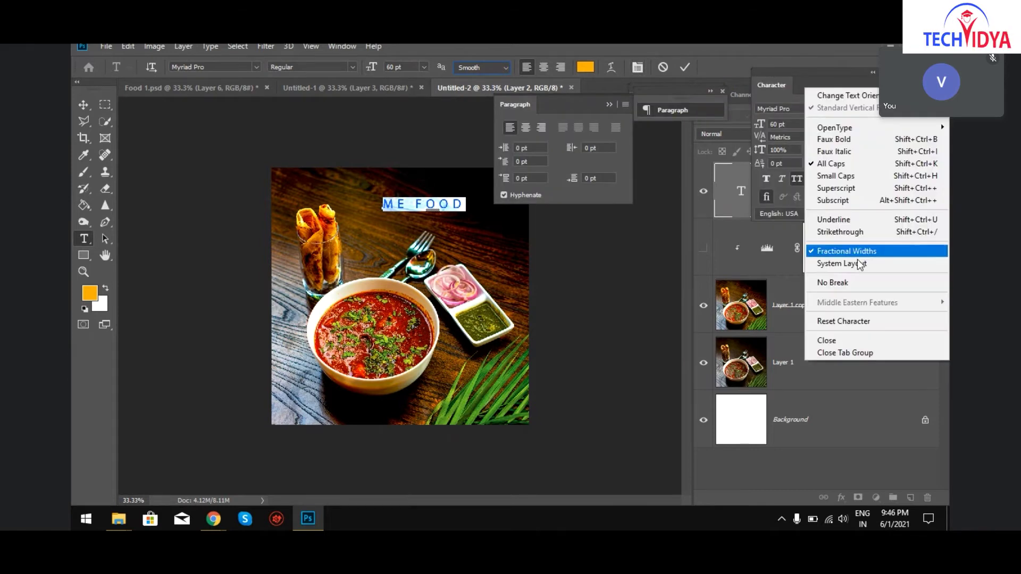
{"action": "left_click", "coordinate": [846, 320]}
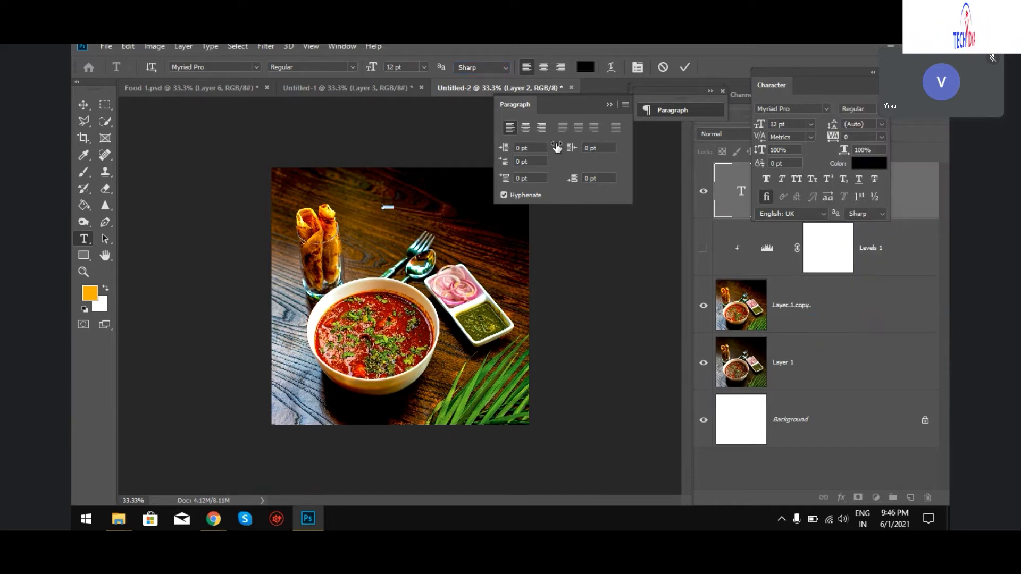
{"action": "left_click_drag", "start_coordinate": [371, 68], "coordinate": [433, 68]}
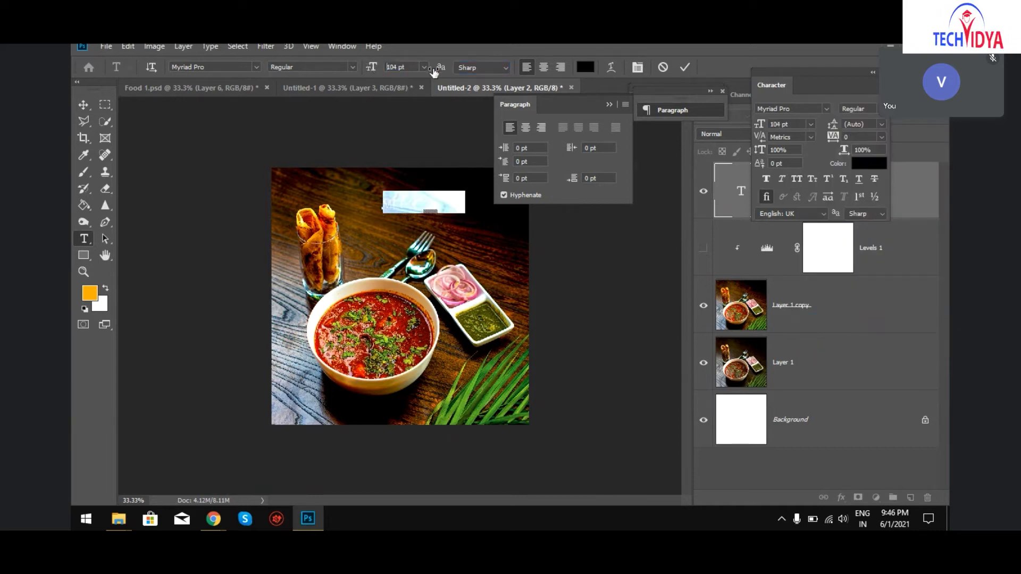
Set the ME FOOD text's font to Intro Rust G Base 2 Line and move it left, above the rolls and cutlery.
{"action": "left_click", "coordinate": [233, 68]}
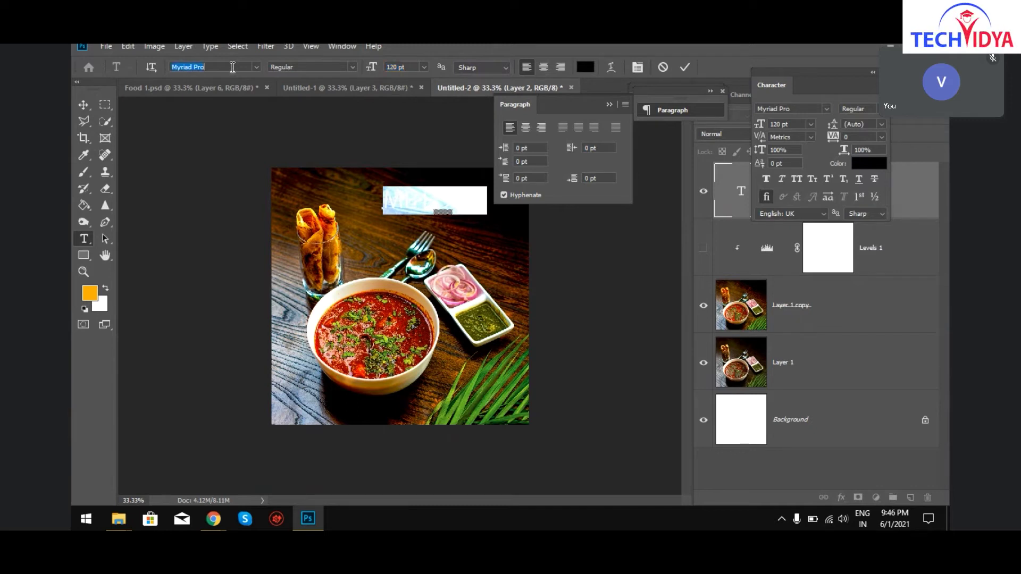
{"action": "left_click", "coordinate": [232, 68]}
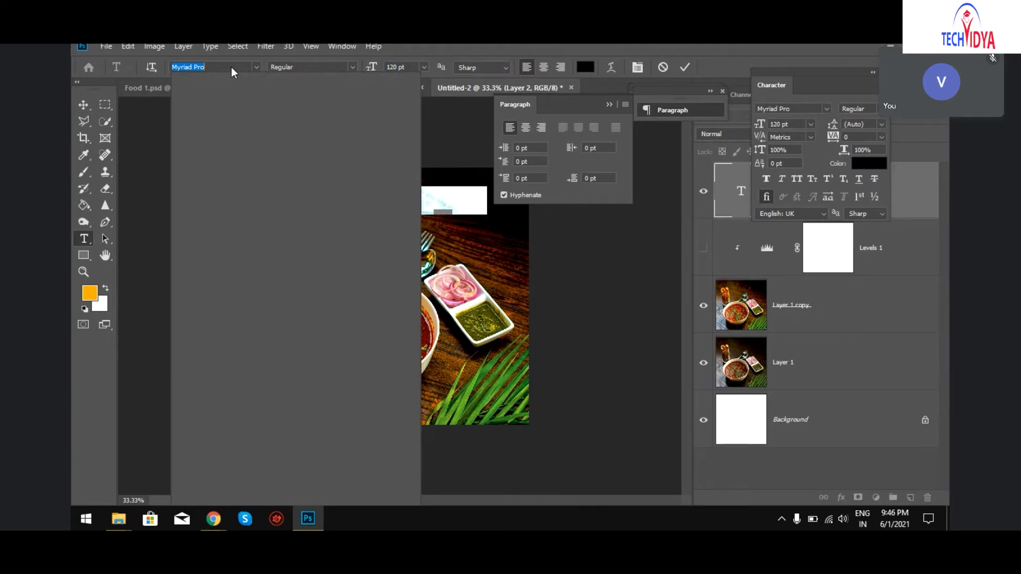
{"action": "key", "text": "BackSpace"}
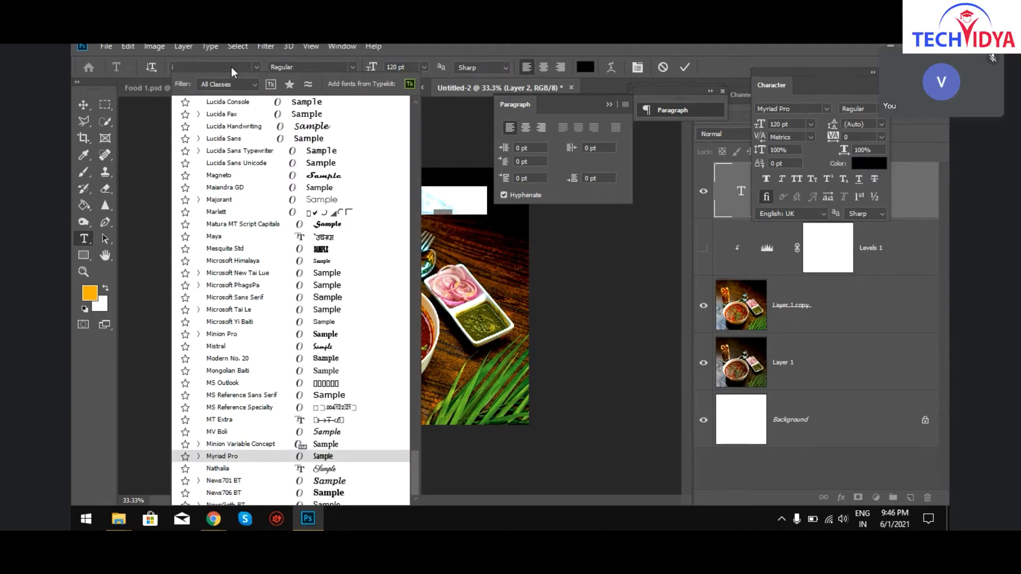
{"action": "type", "text": "int"}
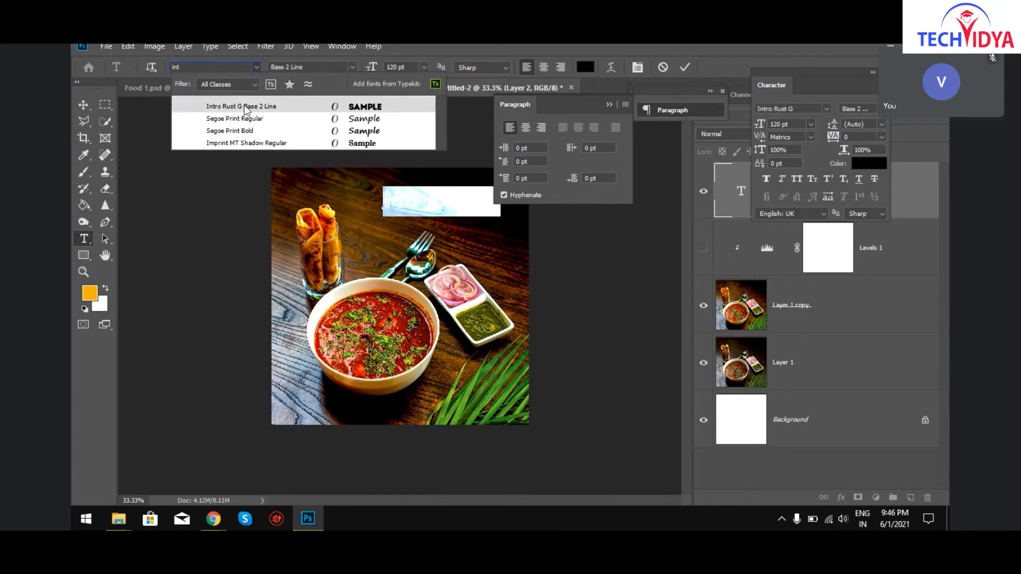
{"action": "left_click", "coordinate": [244, 106]}
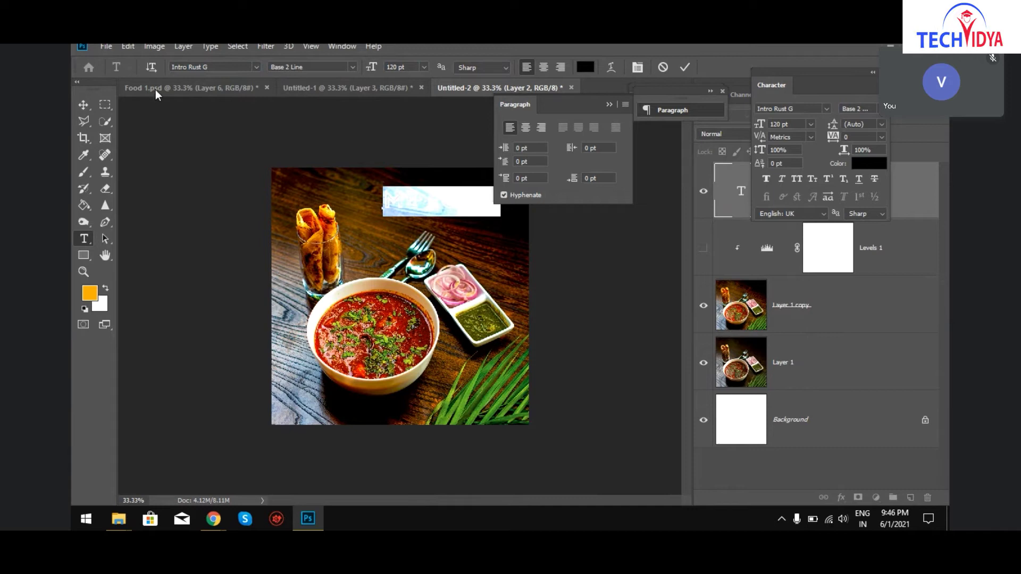
{"action": "left_click", "coordinate": [81, 108]}
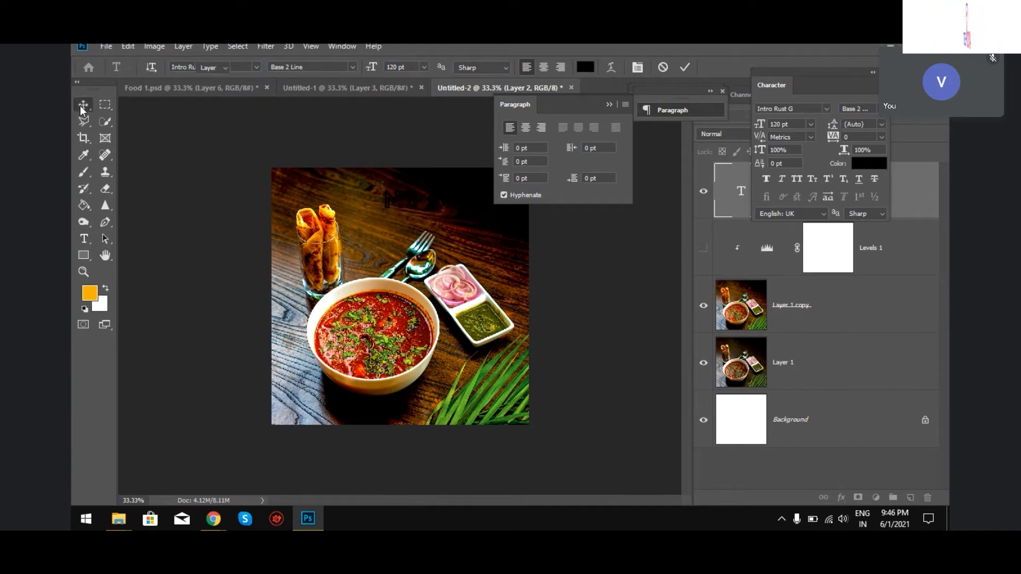
{"action": "left_click_drag", "start_coordinate": [413, 207], "coordinate": [367, 206]}
{"action": "double_click", "coordinate": [367, 202]}
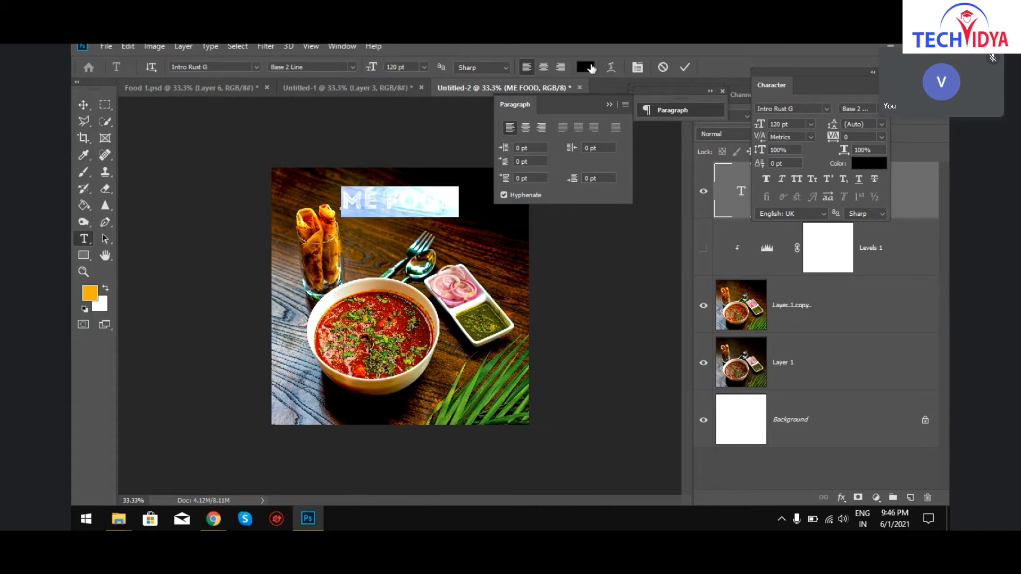
{"action": "left_click", "coordinate": [585, 67]}
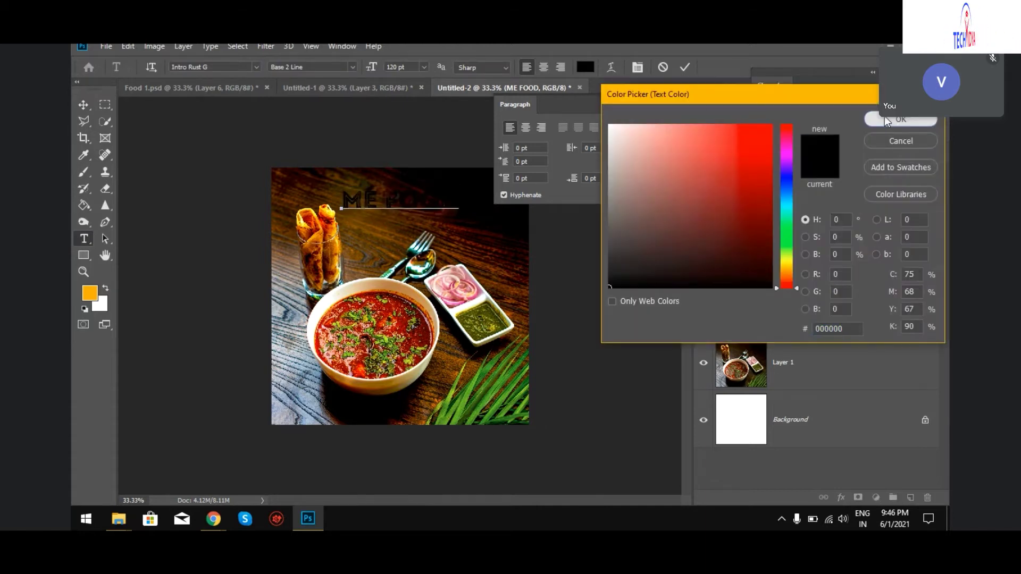
{"action": "left_click", "coordinate": [886, 121]}
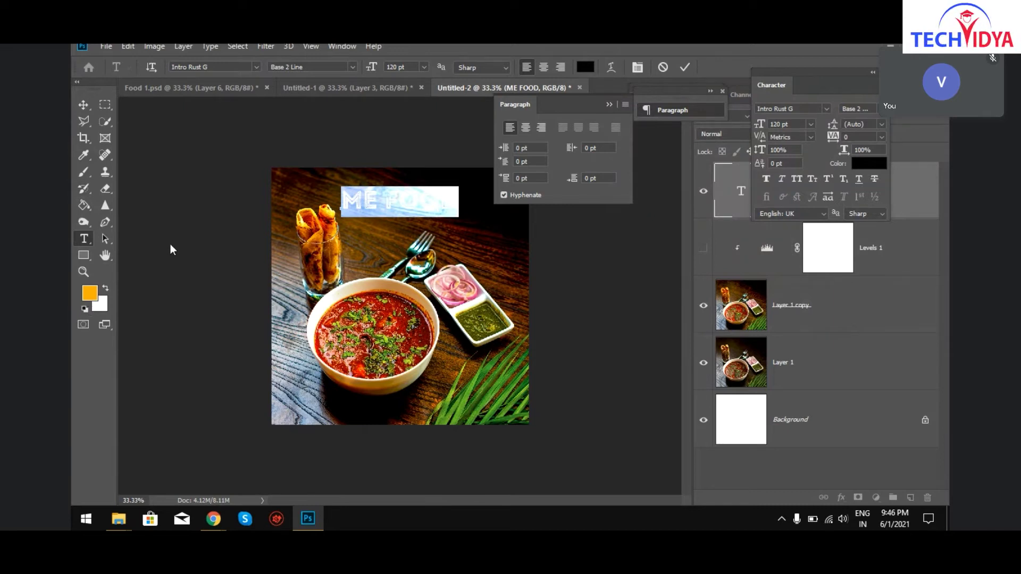
{"action": "key", "text": "BackSpace"}
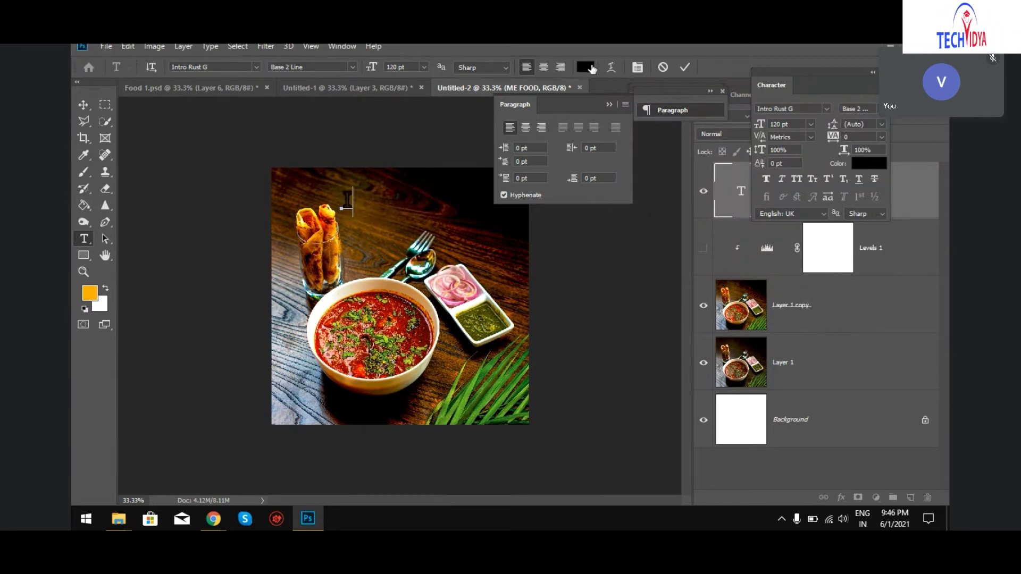
{"action": "key", "text": "ctrl+z"}
Colour the ME FOOD text with the orange sampled from the foreground swatch.
{"action": "left_click", "coordinate": [585, 66]}
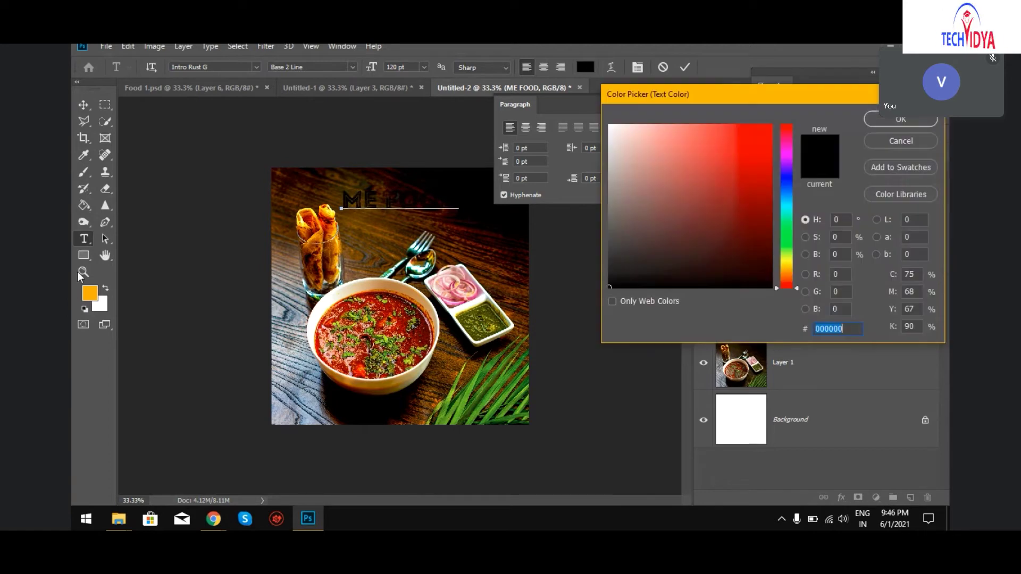
{"action": "left_click", "coordinate": [91, 291]}
{"action": "left_click", "coordinate": [870, 125]}
{"action": "left_click", "coordinate": [84, 105]}
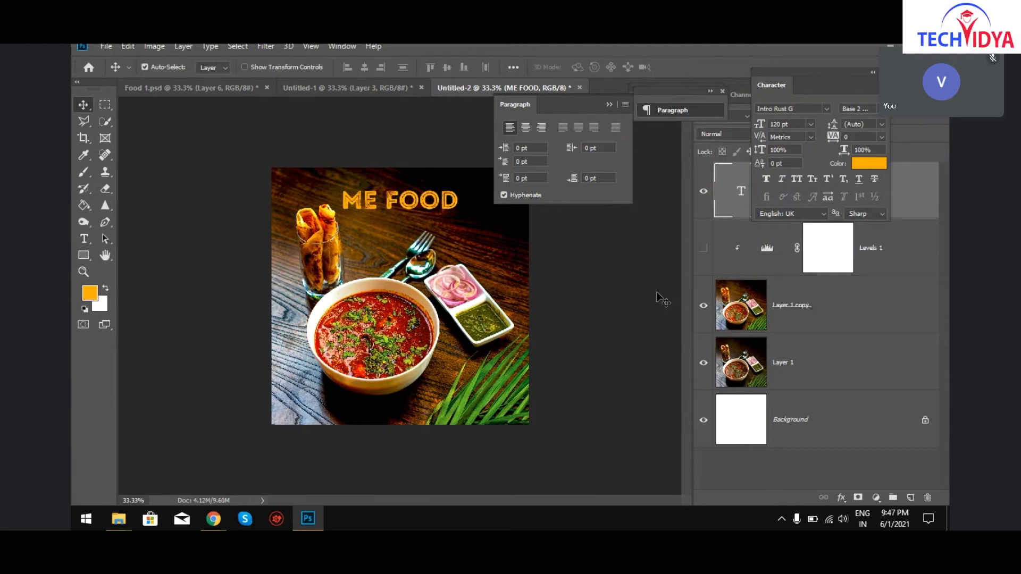
{"action": "double_click", "coordinate": [451, 212]}
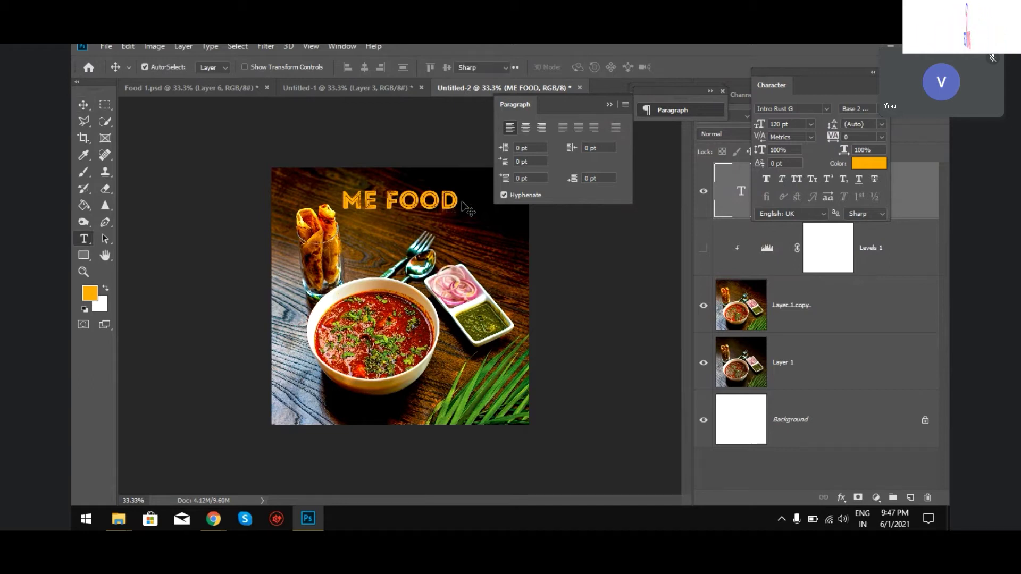
{"action": "left_click", "coordinate": [461, 199]}
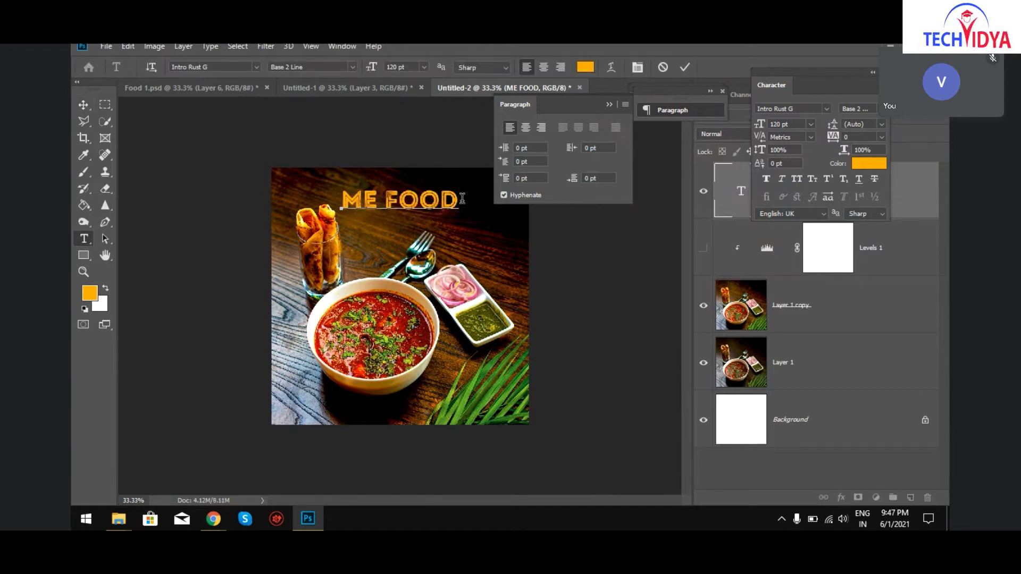
{"action": "left_click", "coordinate": [83, 105]}
Add a second text layer reading TASTE TO YUM directly below the ME FOOD title.
{"action": "left_click", "coordinate": [87, 242]}
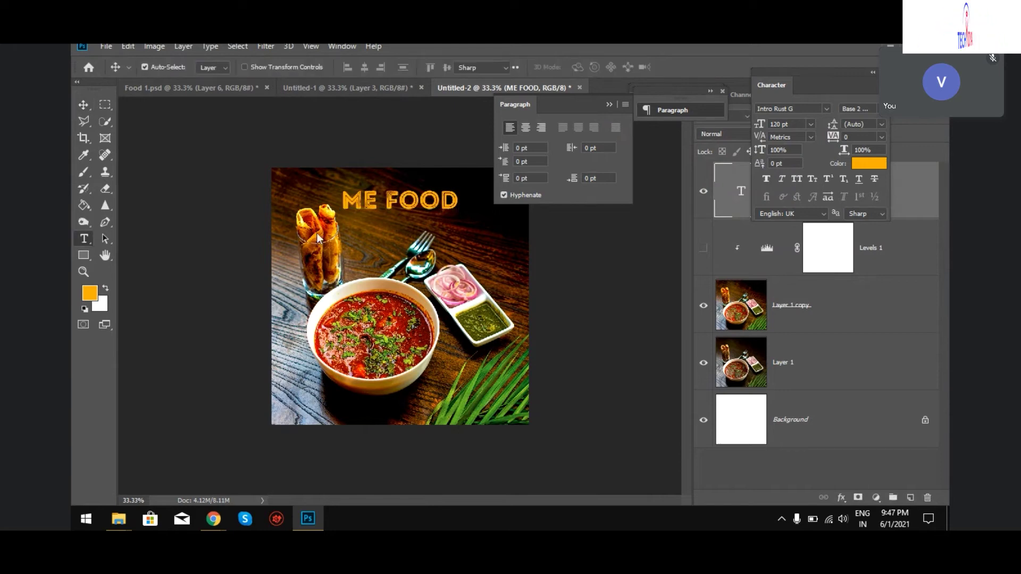
{"action": "left_click", "coordinate": [385, 241]}
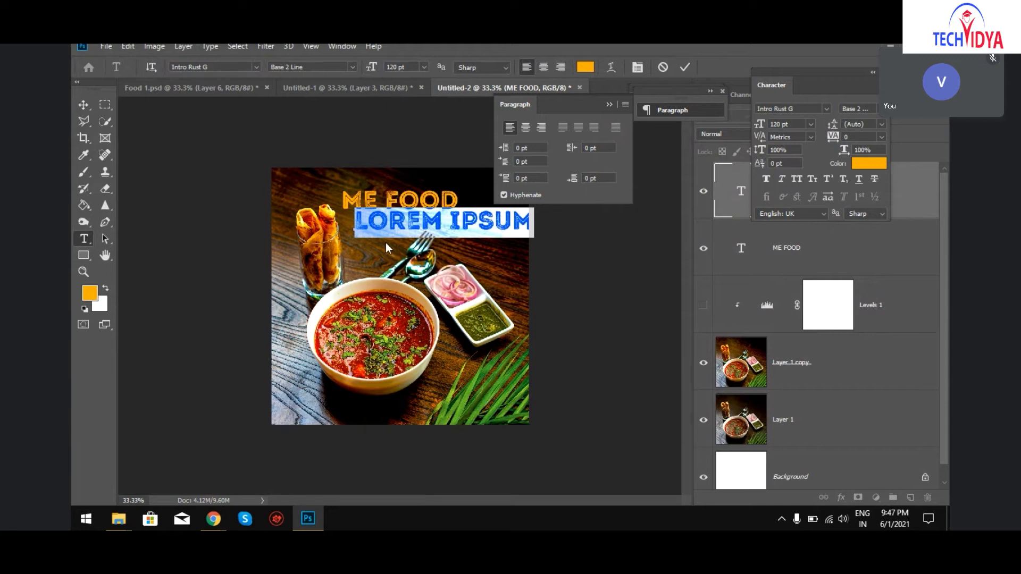
{"action": "type", "text": "TAST"}
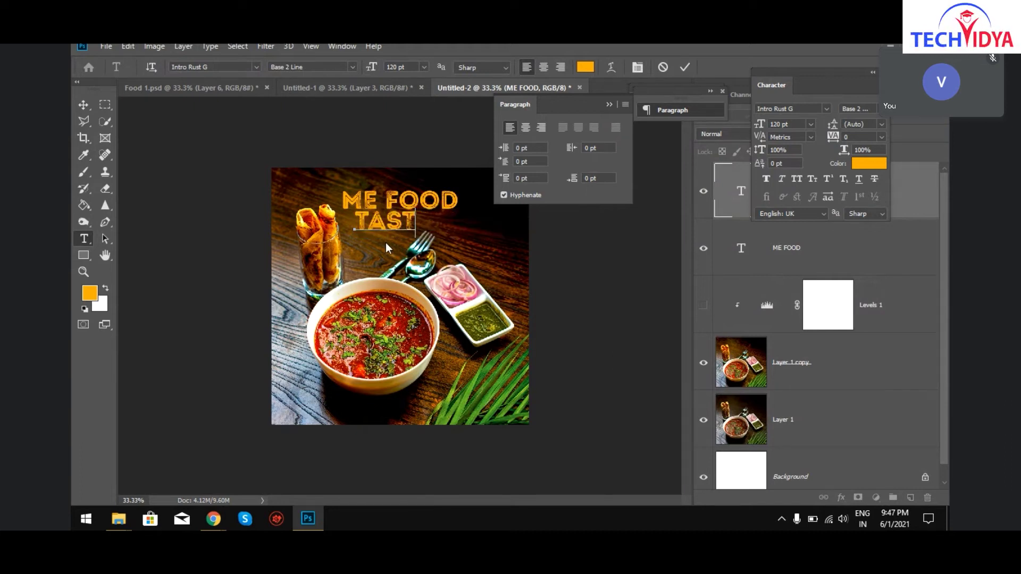
{"action": "type", "text": "E"}
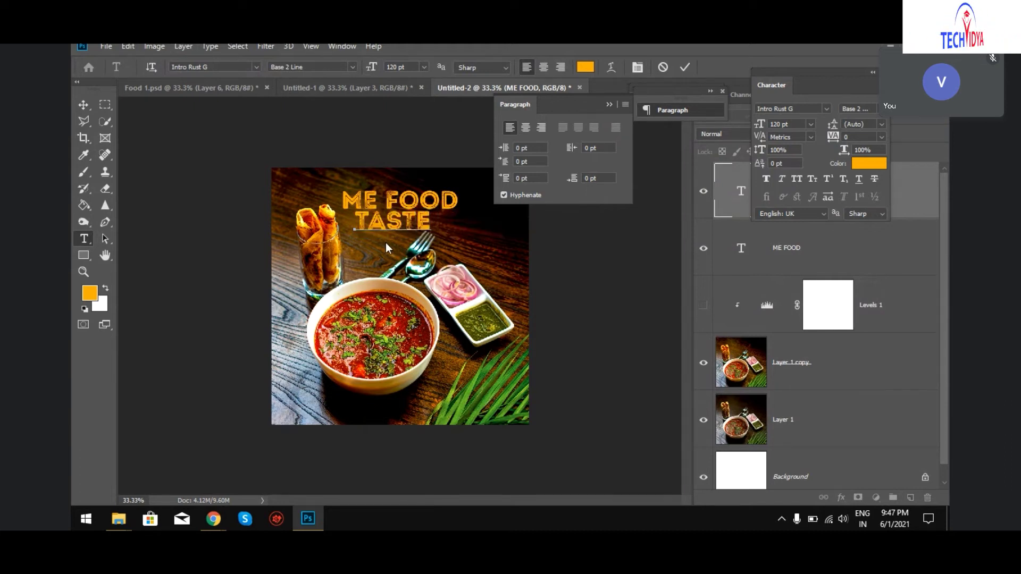
{"action": "type", "text": " TO YUM"}
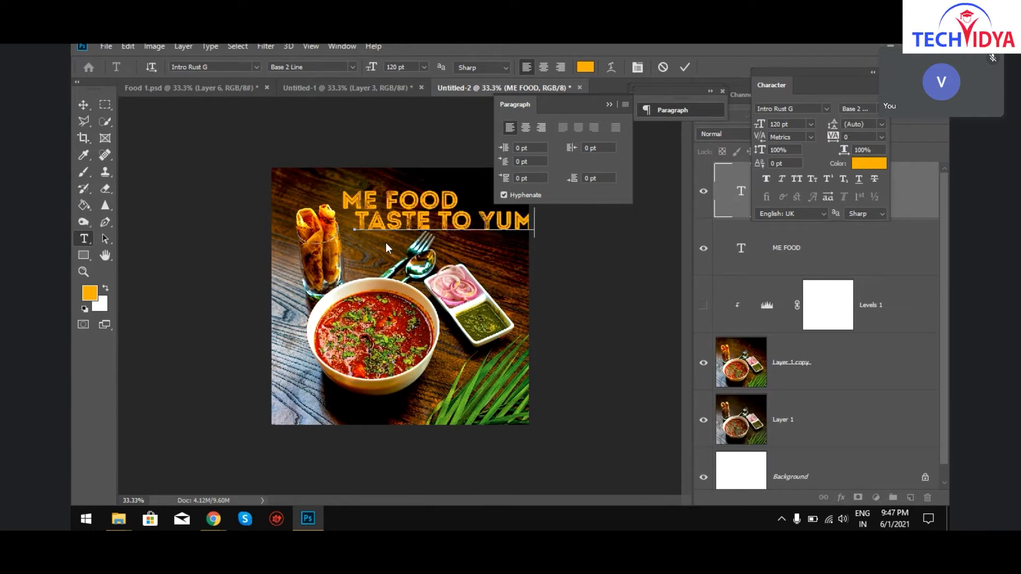
{"action": "left_click", "coordinate": [84, 104]}
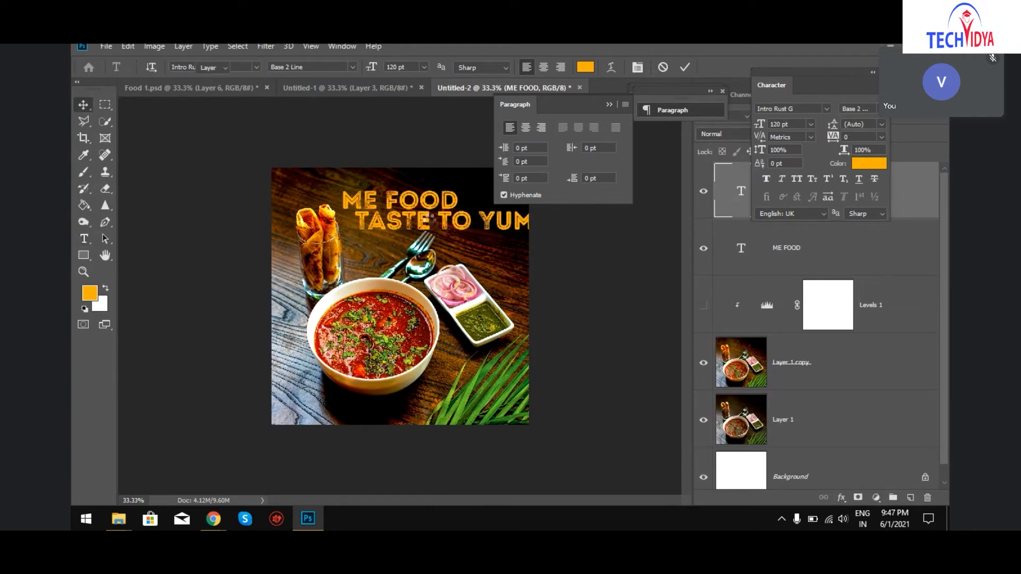
Align the TASTE TO YUM text with the left edge of ME FOOD and place a duplicate of it directly below.
{"action": "left_click_drag", "start_coordinate": [423, 226], "coordinate": [408, 236]}
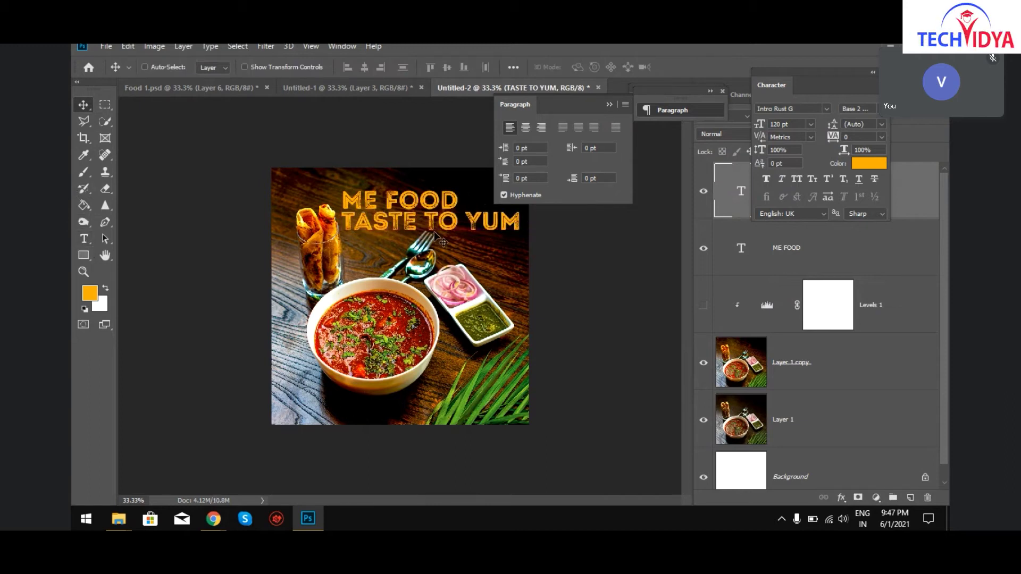
{"action": "key", "text": "ctrl+j"}
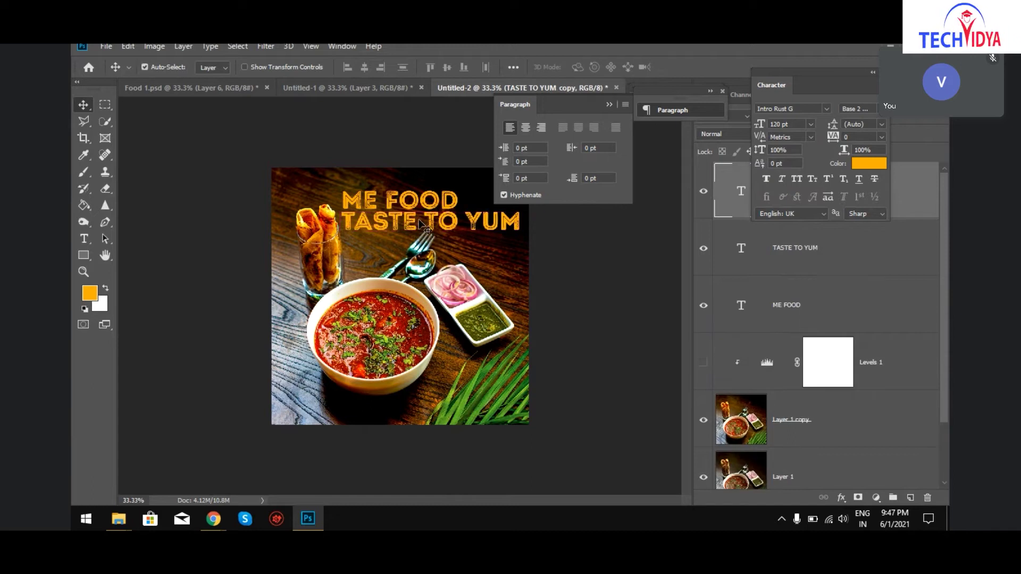
{"action": "left_click_drag", "start_coordinate": [410, 225], "coordinate": [410, 244]}
Replace the wording of the duplicated third text line with BETTER WAY.
{"action": "key", "text": "t"}
{"action": "left_click", "coordinate": [410, 245]}
{"action": "key", "text": "ctrl+a"}
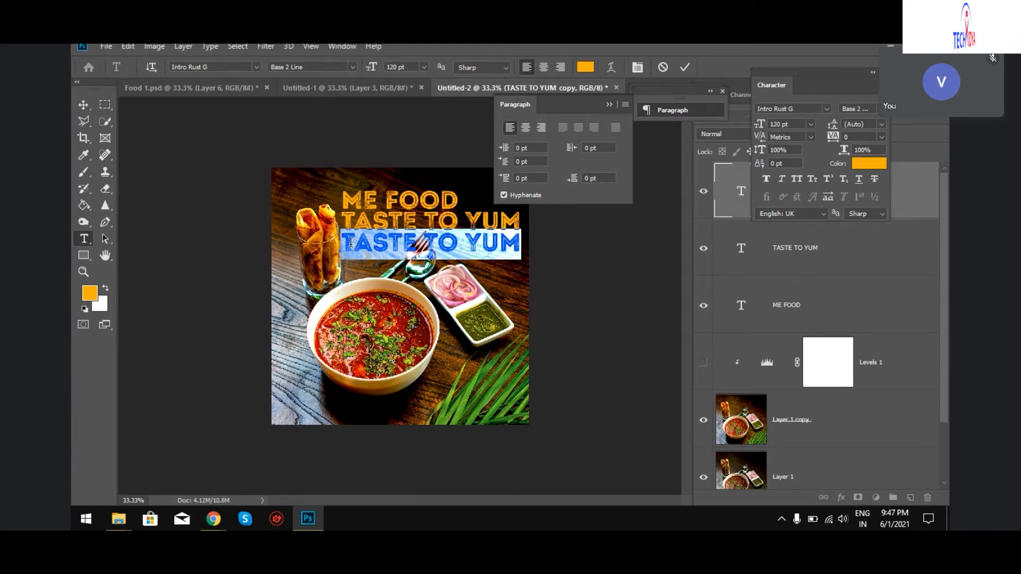
{"action": "type", "text": "BETT"}
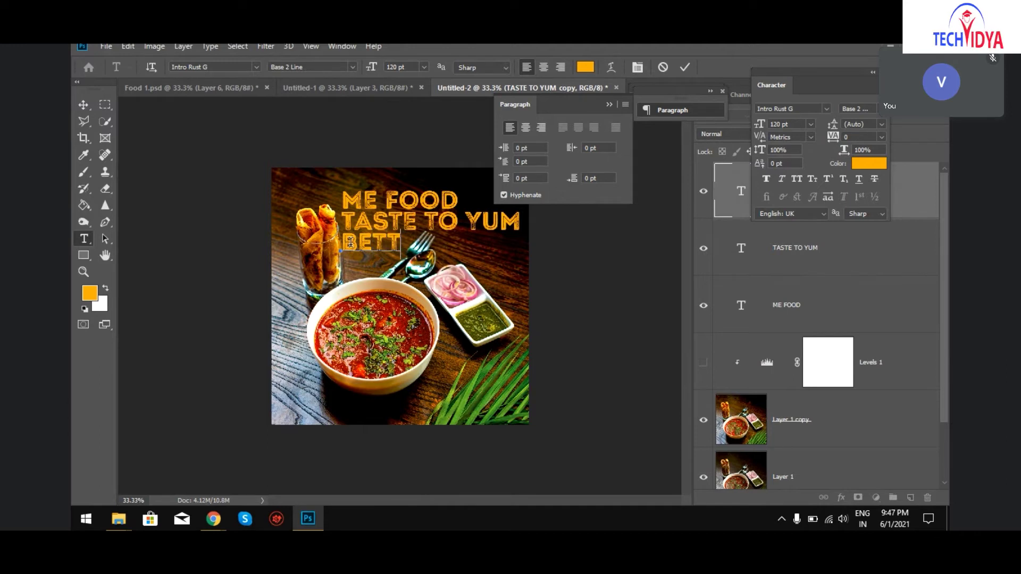
{"action": "type", "text": "ER W"}
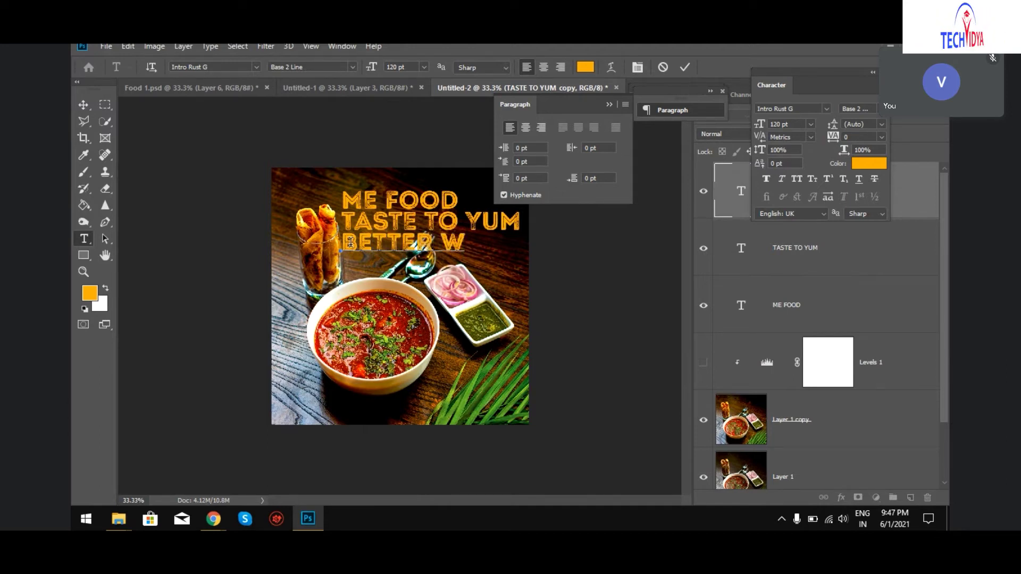
{"action": "type", "text": "AY"}
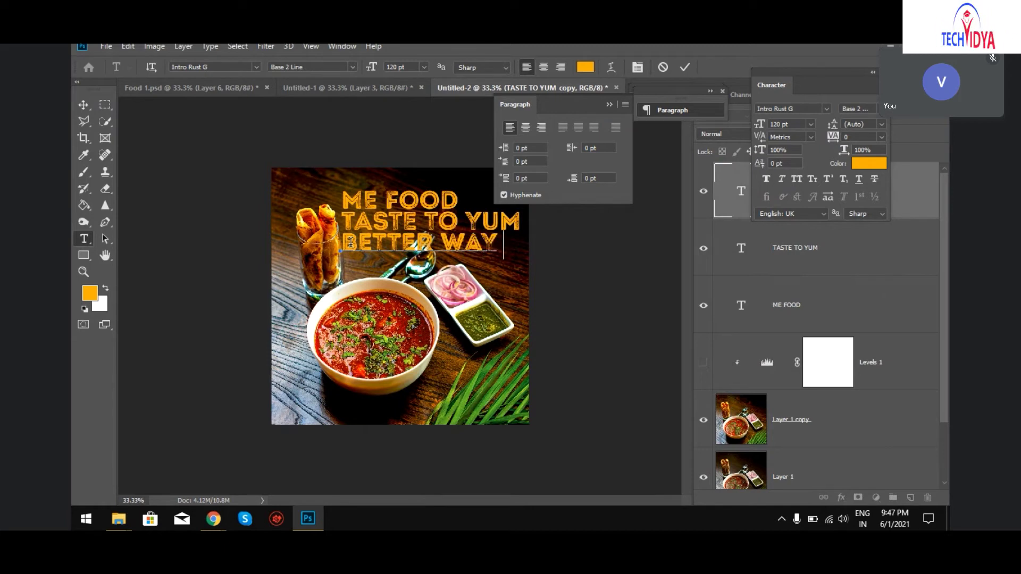
{"action": "left_click", "coordinate": [84, 104]}
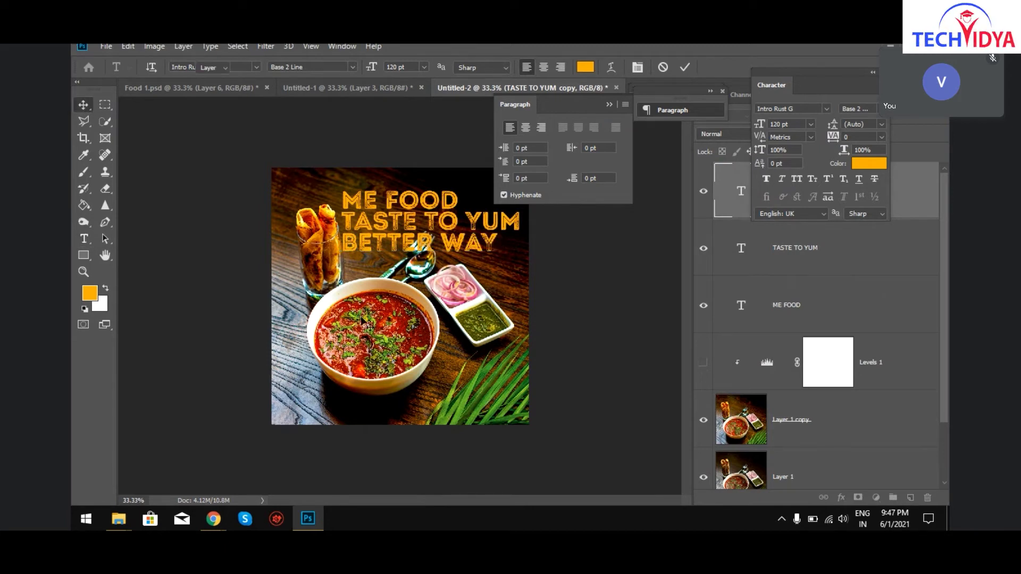
Change the colour of the TASTE TO YUM text to white, ffffff.
{"action": "left_click", "coordinate": [355, 228]}
{"action": "key", "text": "t"}
{"action": "left_click_drag", "start_coordinate": [341, 221], "coordinate": [521, 222]}
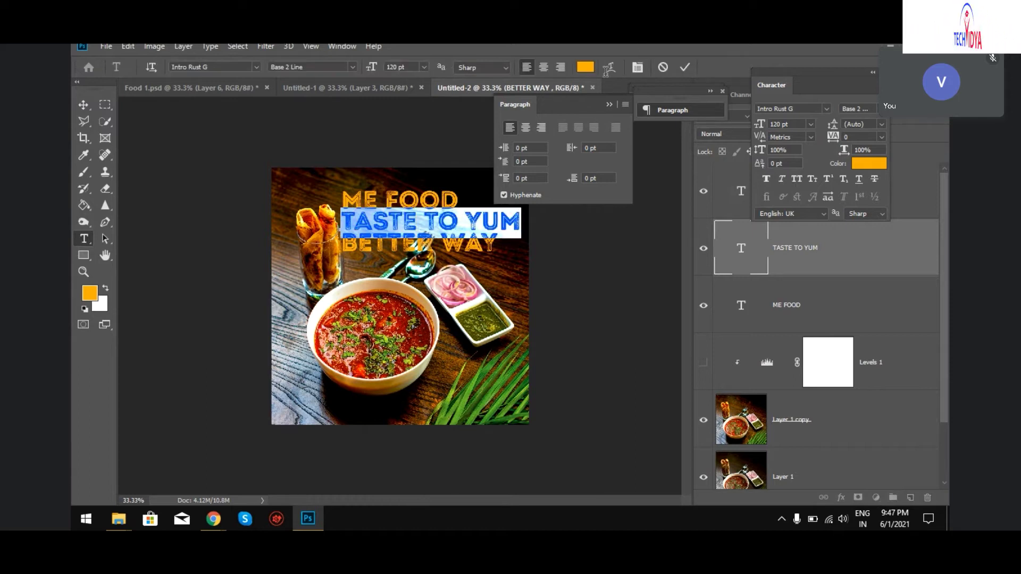
{"action": "left_click", "coordinate": [586, 67]}
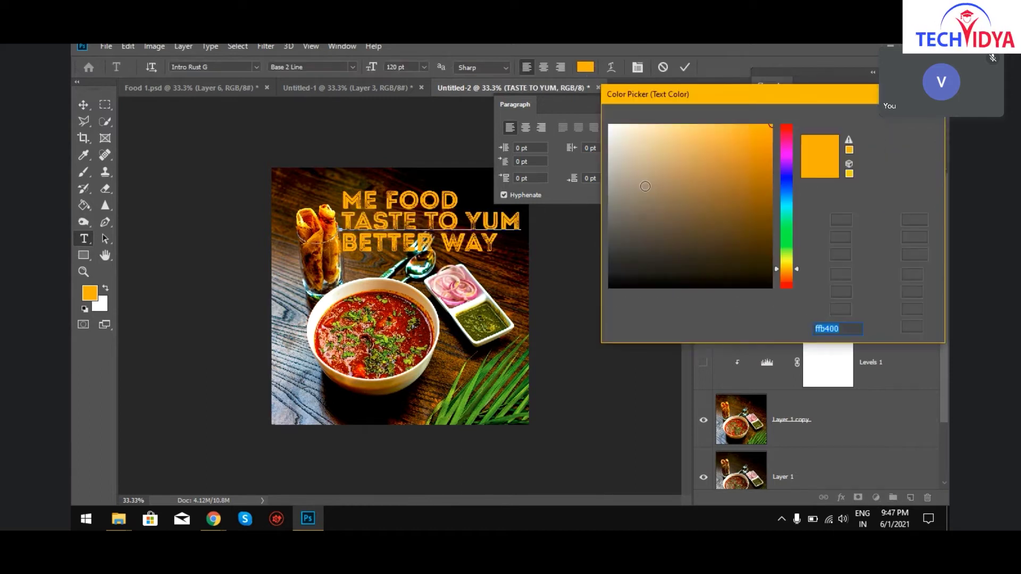
{"action": "type", "text": "ffffff"}
{"action": "left_click", "coordinate": [921, 119]}
{"action": "left_click", "coordinate": [91, 108]}
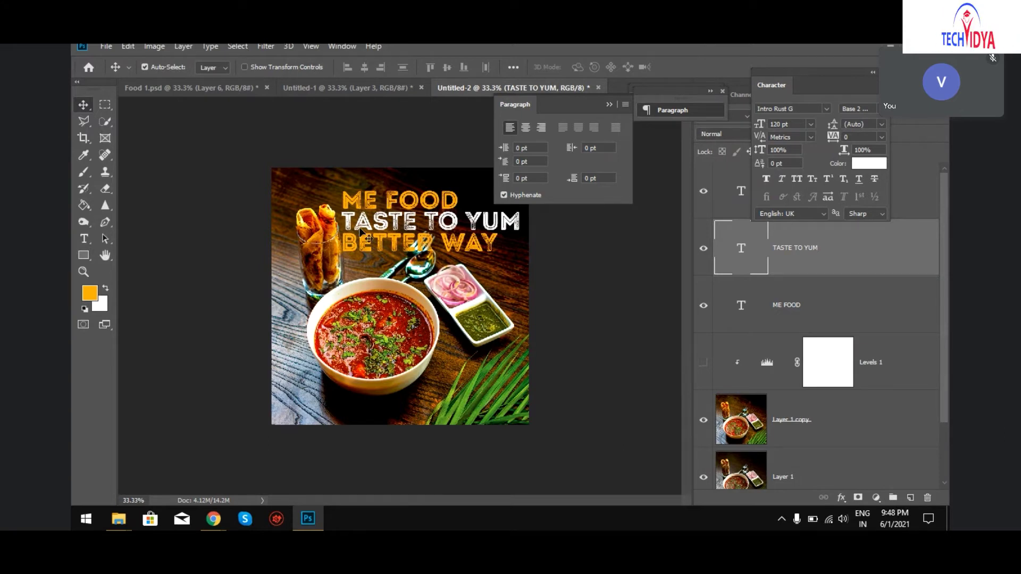
Shorten the TASTE TO YUM line so that it reads TASTES.
{"action": "left_click", "coordinate": [84, 239]}
{"action": "left_click_drag", "start_coordinate": [428, 223], "coordinate": [530, 219]}
{"action": "key", "text": "BackSpace"}
{"action": "key", "text": "BackSpace"}
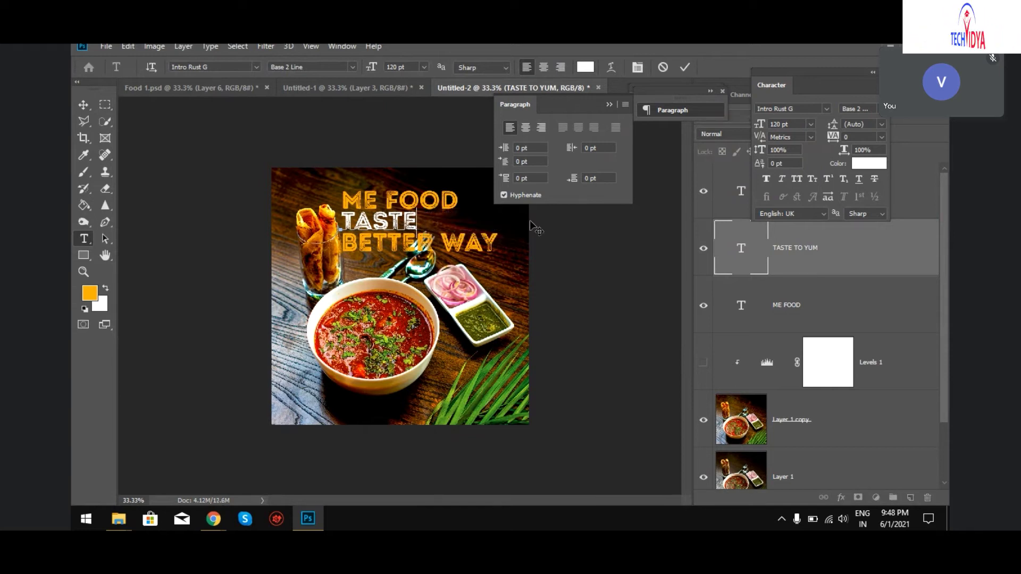
{"action": "type", "text": "S"}
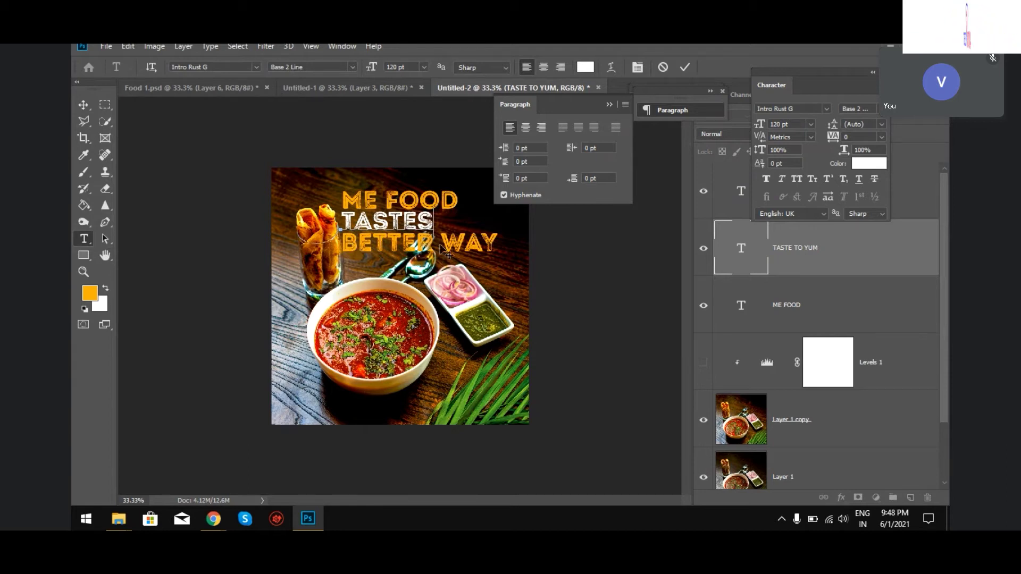
{"action": "left_click", "coordinate": [84, 105]}
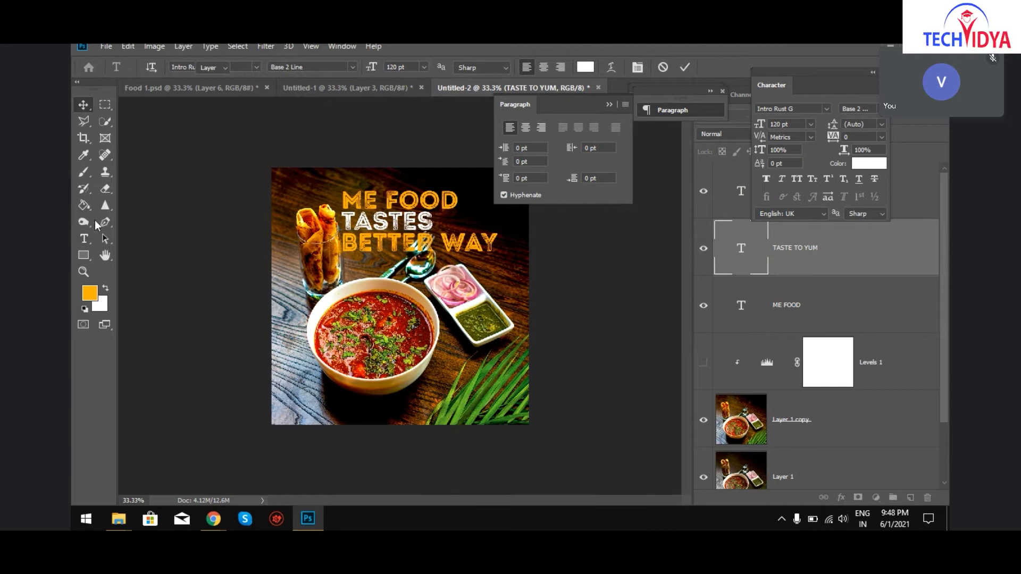
Delete the word WAY from the third text line, leaving only BETTER.
{"action": "left_click", "coordinate": [83, 239]}
{"action": "left_click_drag", "start_coordinate": [442, 238], "coordinate": [513, 239]}
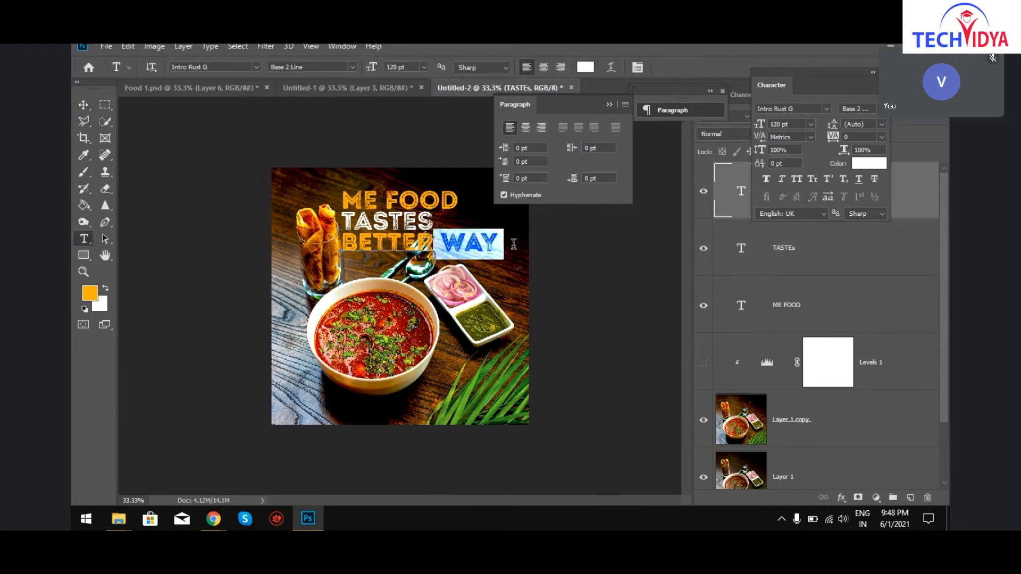
{"action": "key", "text": "alt+BackSpace"}
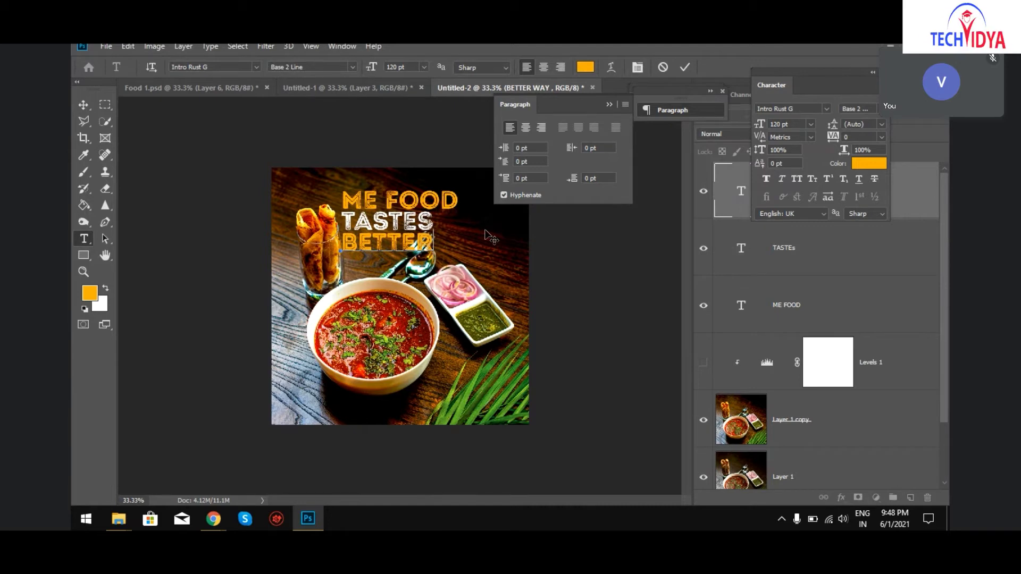
{"action": "left_click", "coordinate": [84, 105]}
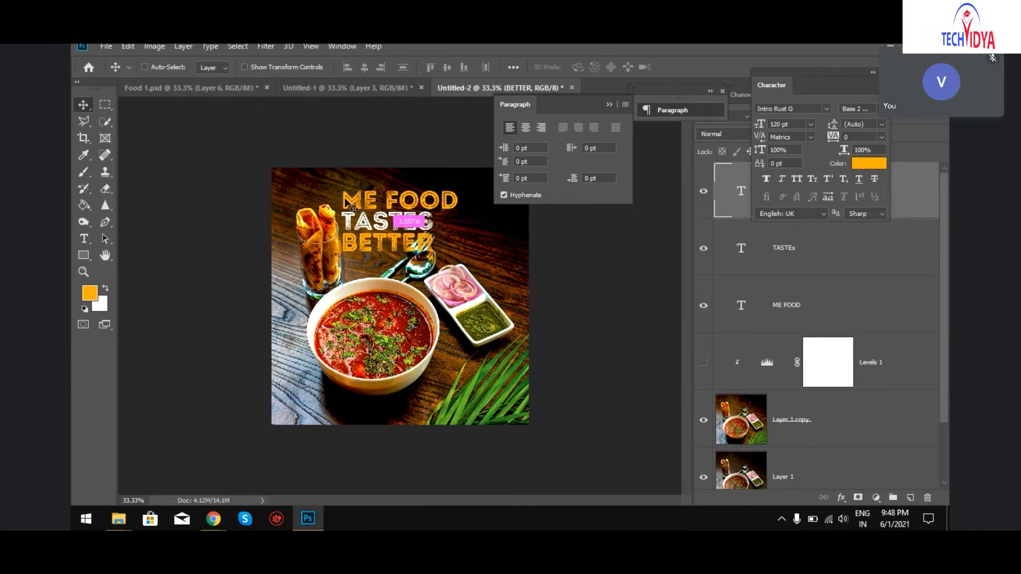
Scale the ME FOOD text down to 63.35% and nudge it down 8 px closer to TASTES.
{"action": "key", "text": "ctrl+plus"}
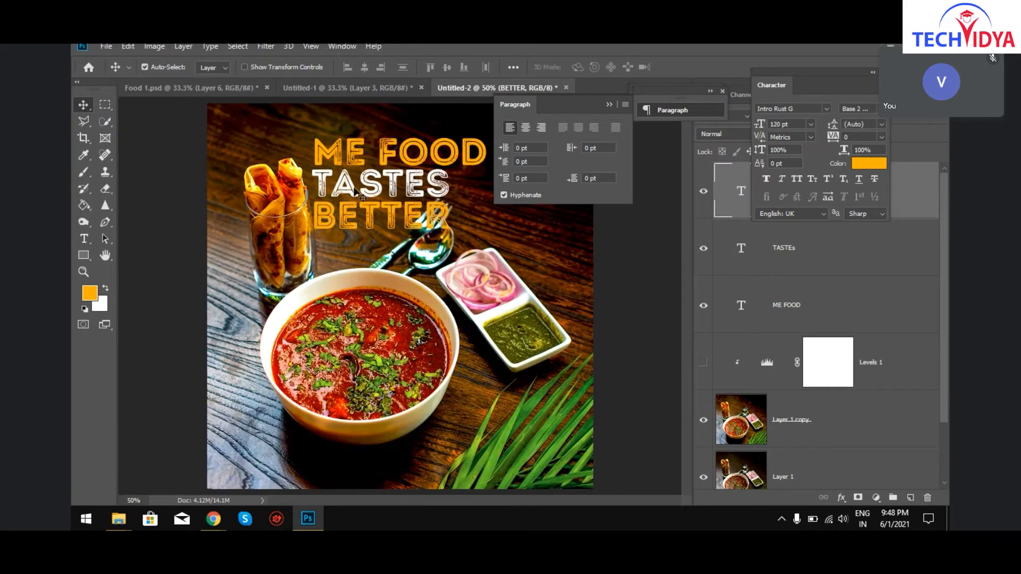
{"action": "left_click", "coordinate": [610, 104]}
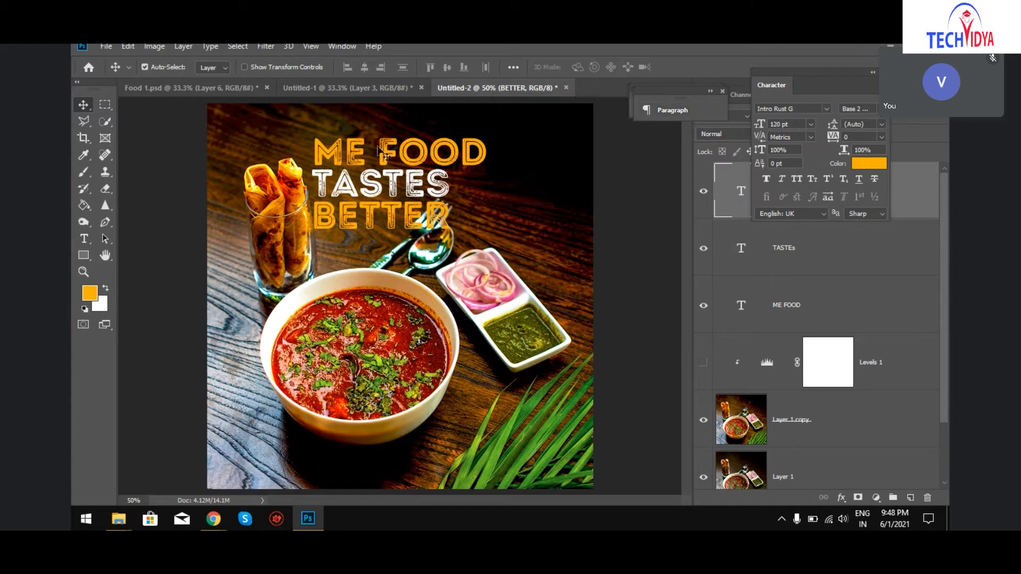
{"action": "left_click", "coordinate": [406, 153]}
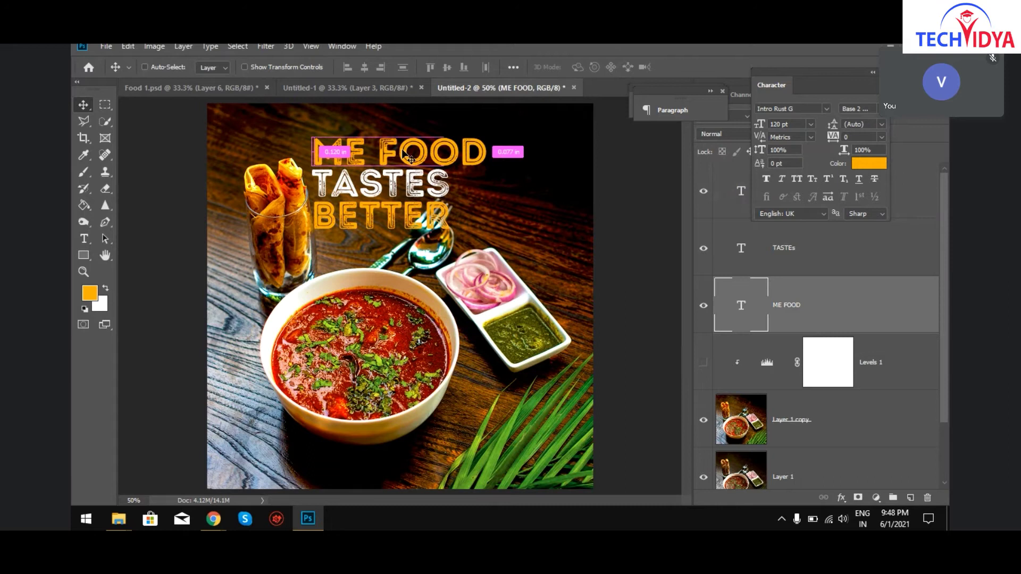
{"action": "key", "text": "ctrl+t"}
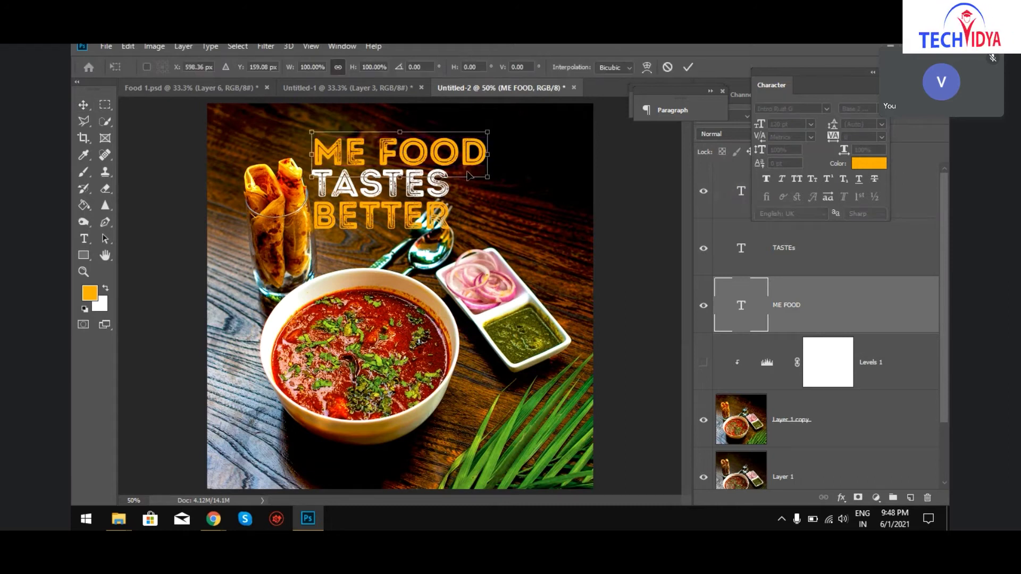
{"action": "left_click_drag", "start_coordinate": [485, 178], "coordinate": [376, 165]}
{"action": "left_click_drag", "start_coordinate": [384, 163], "coordinate": [385, 165]}
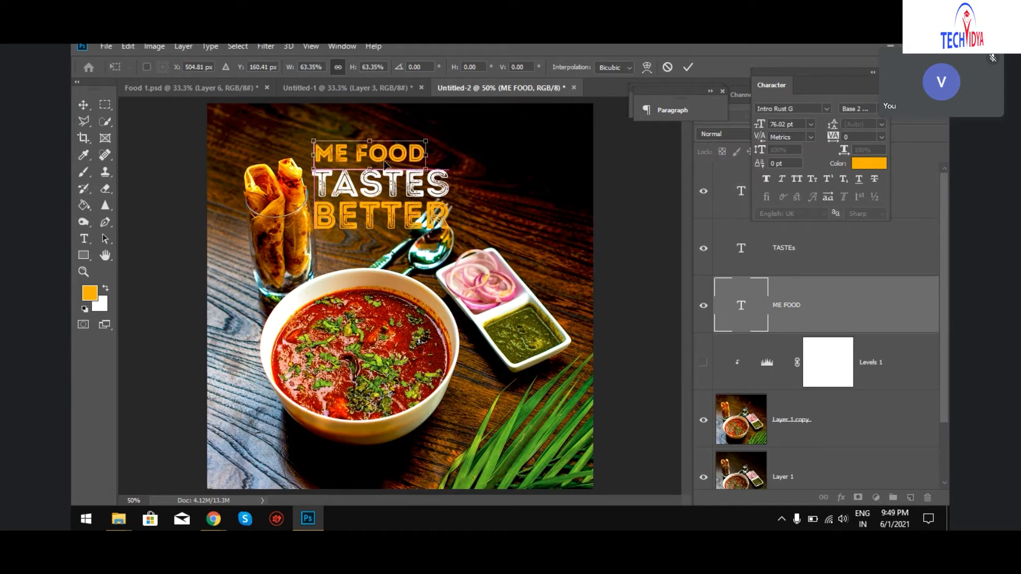
{"action": "key", "text": "Down"}
{"action": "key", "text": "Down"}
{"action": "key", "text": "Down"}
{"action": "key", "text": "Down"}
{"action": "key", "text": "Down"}
{"action": "key", "text": "Down"}
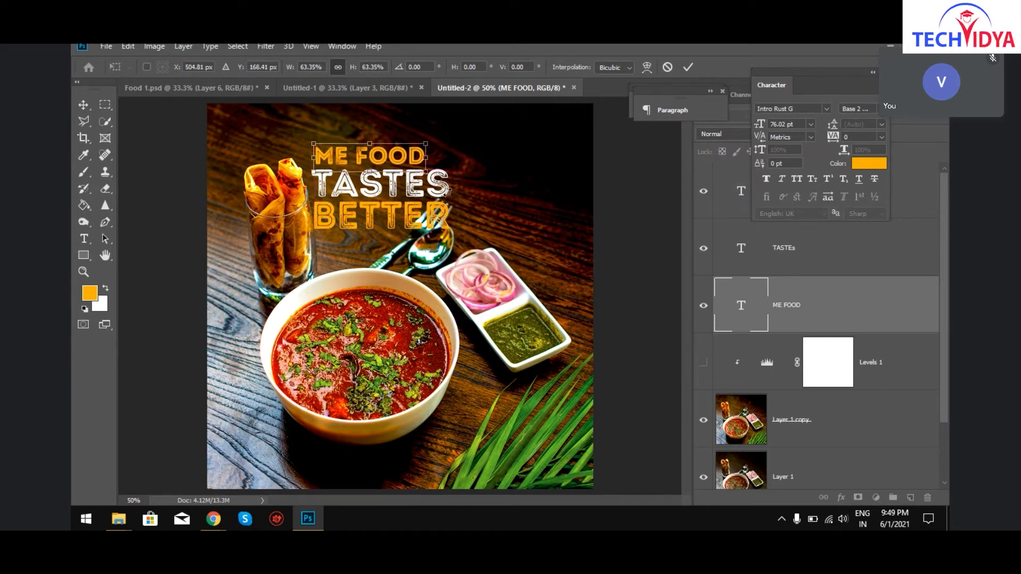
{"action": "key", "text": "Return"}
Scale the TASTES text down to 68.61% around its centre.
{"action": "left_click", "coordinate": [446, 193], "text": "ctrl"}
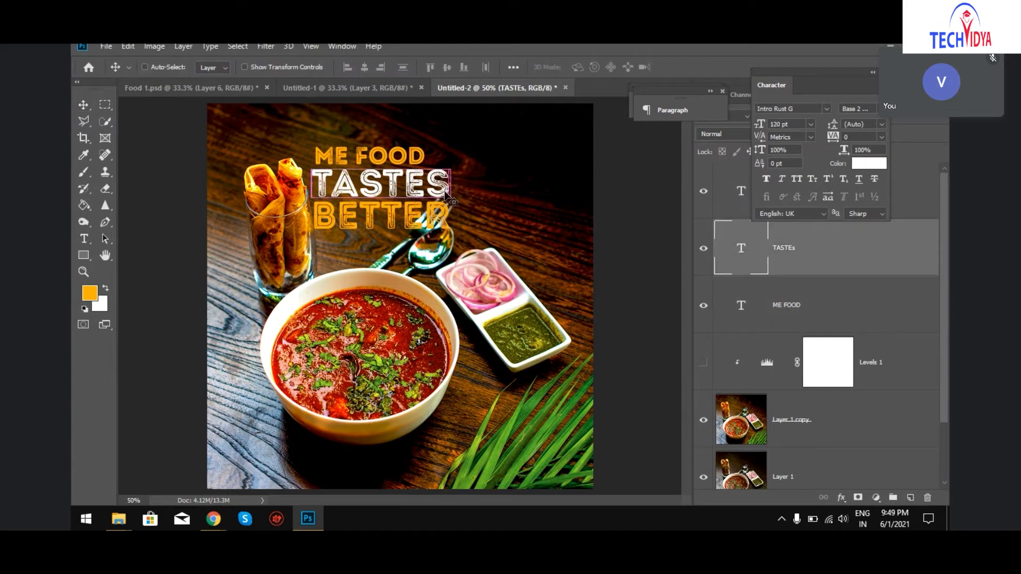
{"action": "key", "text": "ctrl+t"}
{"action": "left_click_drag", "start_coordinate": [451, 215], "coordinate": [429, 196]}
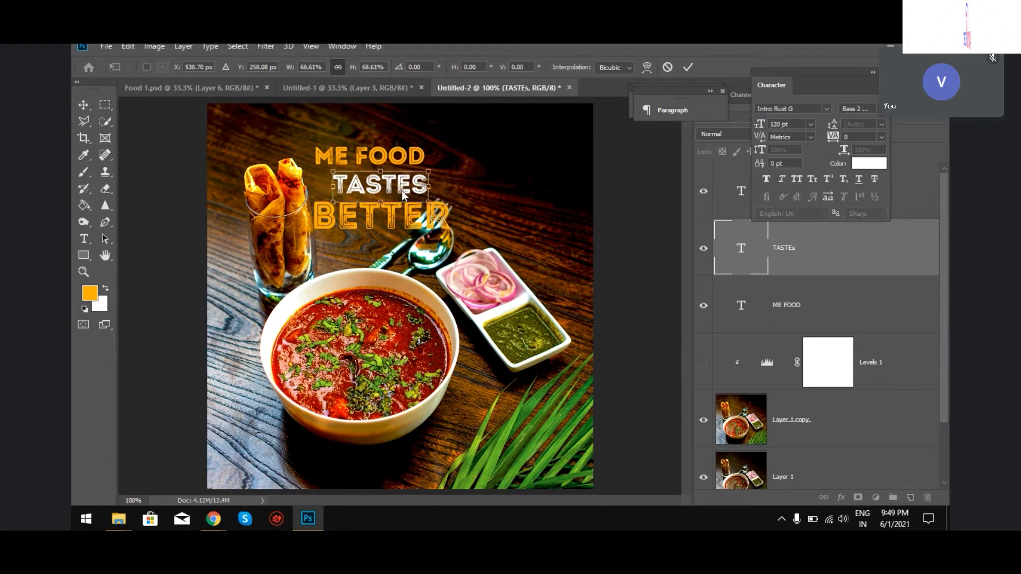
{"action": "key", "text": "ctrl+1"}
{"action": "left_click_drag", "start_coordinate": [401, 191], "coordinate": [419, 343]}
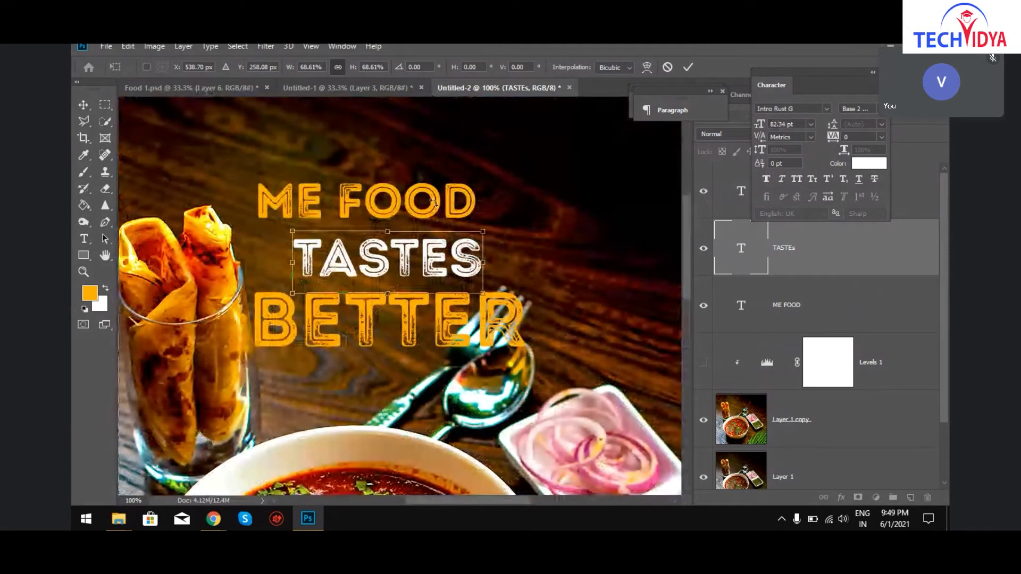
{"action": "left_click", "coordinate": [84, 105]}
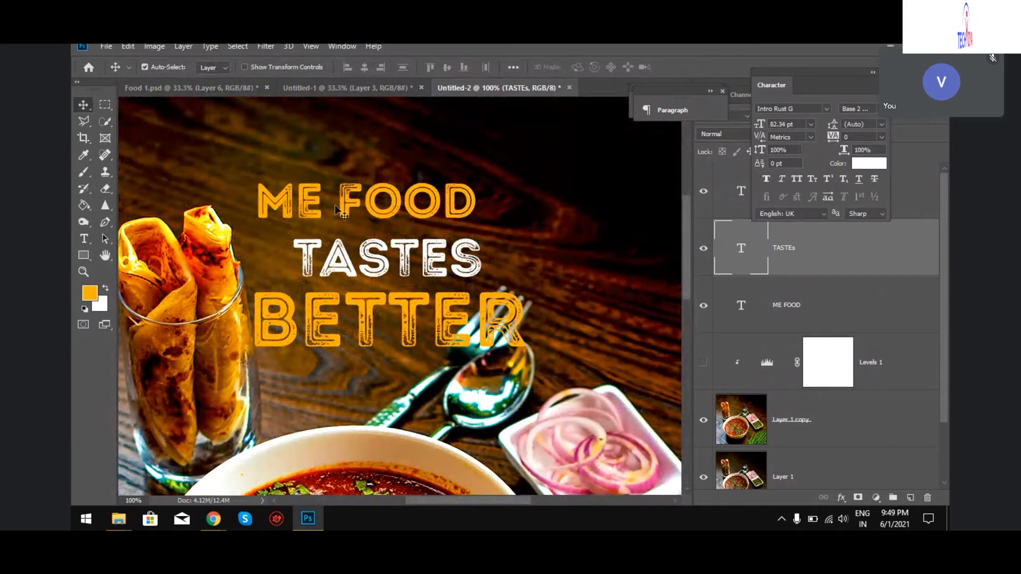
Stack ME FOOD, TASTES and BETTER closely together with their left edges roughly aligned.
{"action": "left_click_drag", "start_coordinate": [346, 210], "coordinate": [386, 209]}
{"action": "left_click_drag", "start_coordinate": [369, 259], "coordinate": [369, 244]}
{"action": "left_click_drag", "start_coordinate": [372, 303], "coordinate": [410, 277]}
Scale the ME FOOD text down to 73.23%, keeping it left-aligned just above TASTES.
{"action": "left_click", "coordinate": [421, 217]}
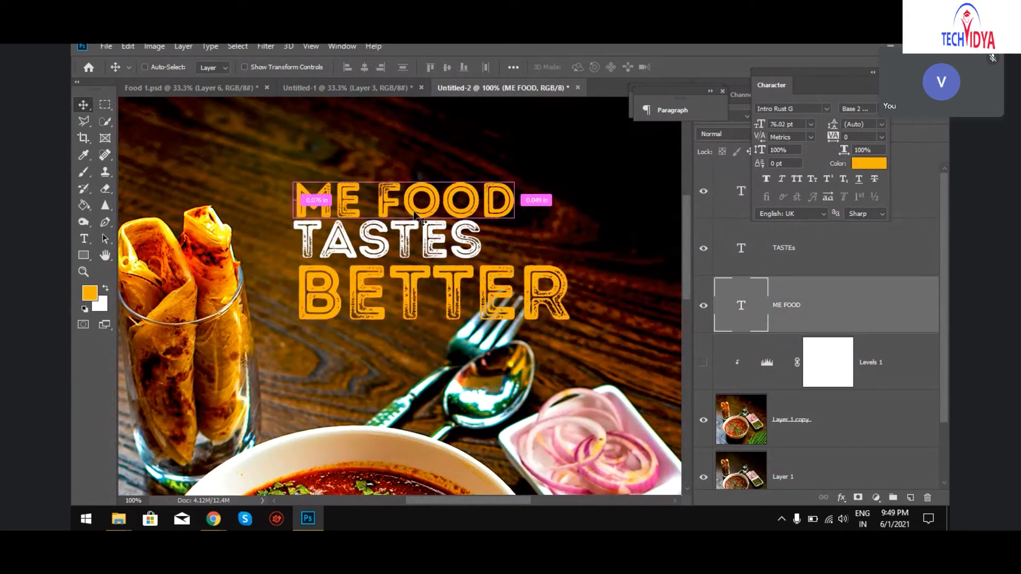
{"action": "key", "text": "ctrl+t"}
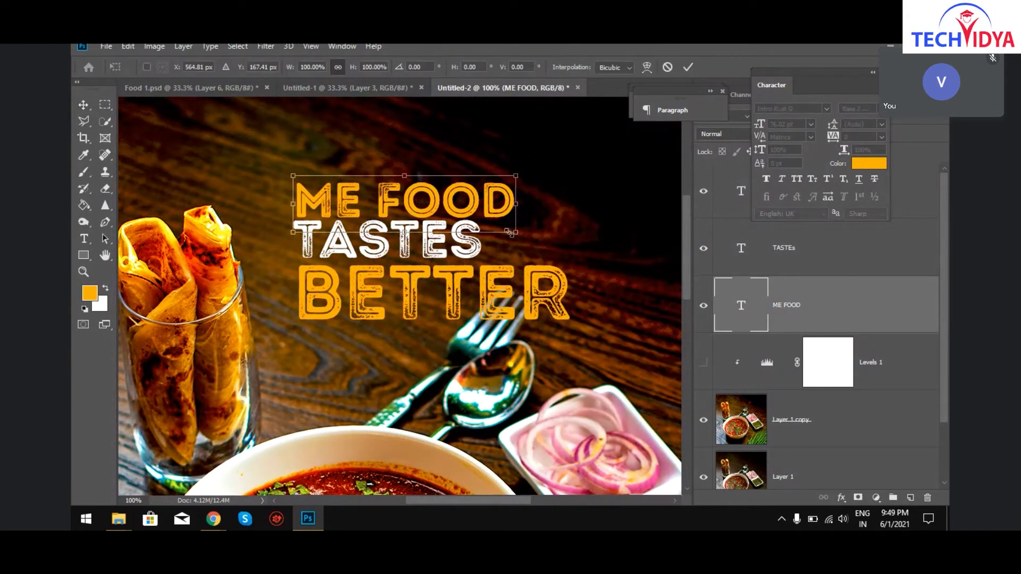
{"action": "left_click_drag", "start_coordinate": [515, 233], "coordinate": [437, 214]}
{"action": "key", "text": "ctrl+z"}
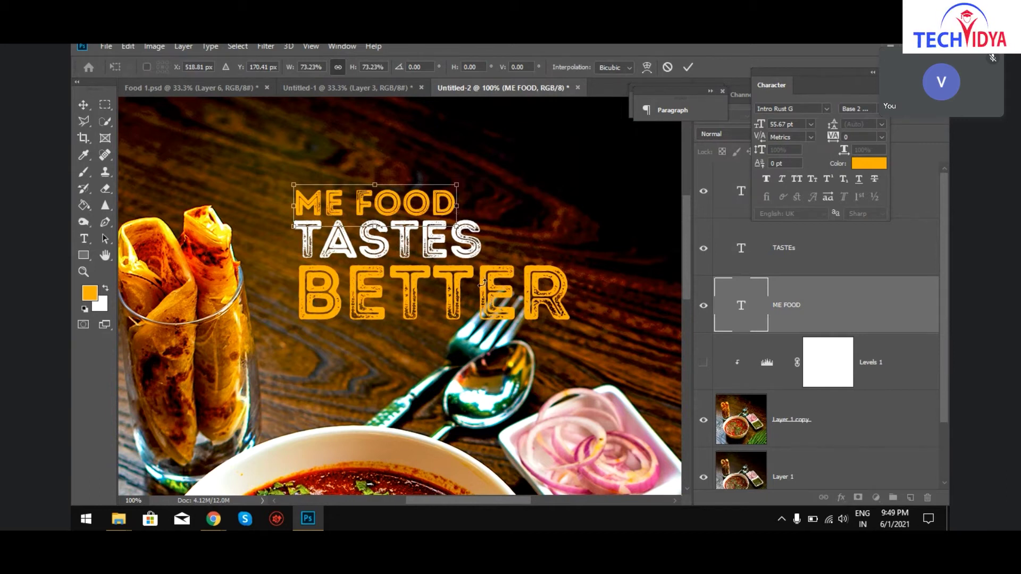
{"action": "key", "text": "Return"}
{"action": "left_click_drag", "start_coordinate": [340, 253], "coordinate": [341, 253]}
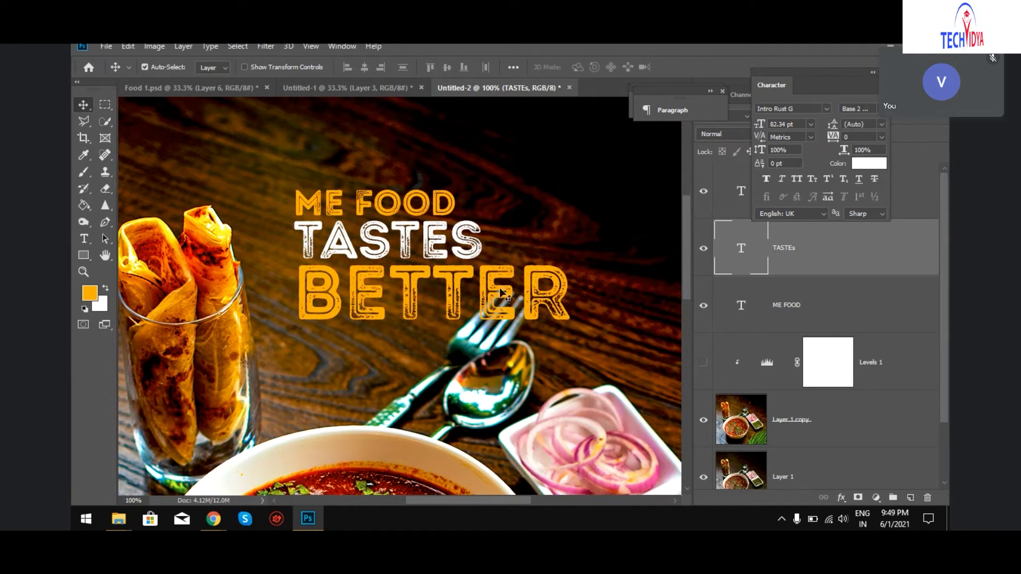
Recolour the ME FOOD text to the lighter orange ffbd1e.
{"action": "left_click", "coordinate": [403, 211]}
{"action": "key", "text": "t"}
{"action": "left_click_drag", "start_coordinate": [288, 209], "coordinate": [457, 210]}
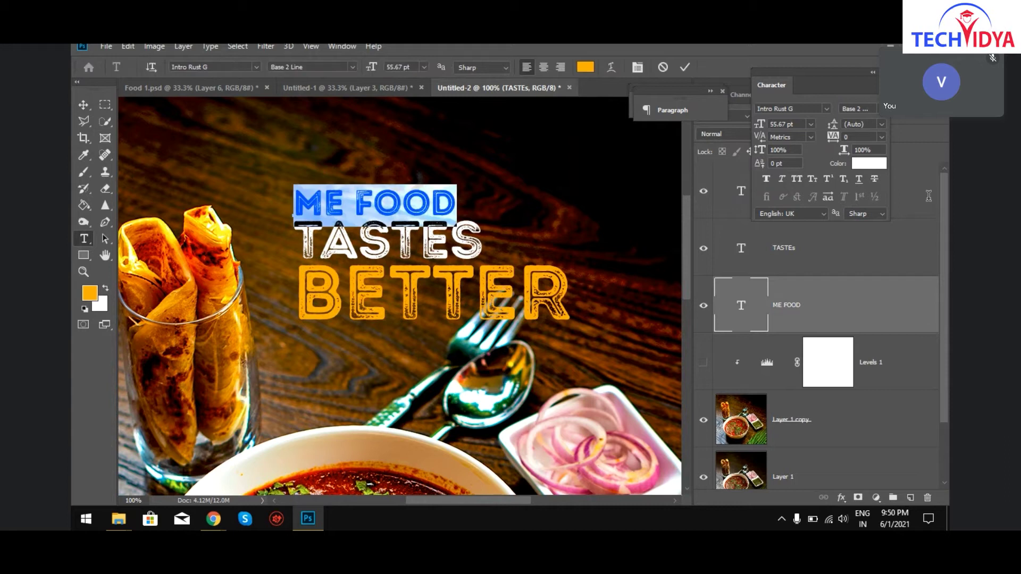
{"action": "left_click", "coordinate": [588, 65]}
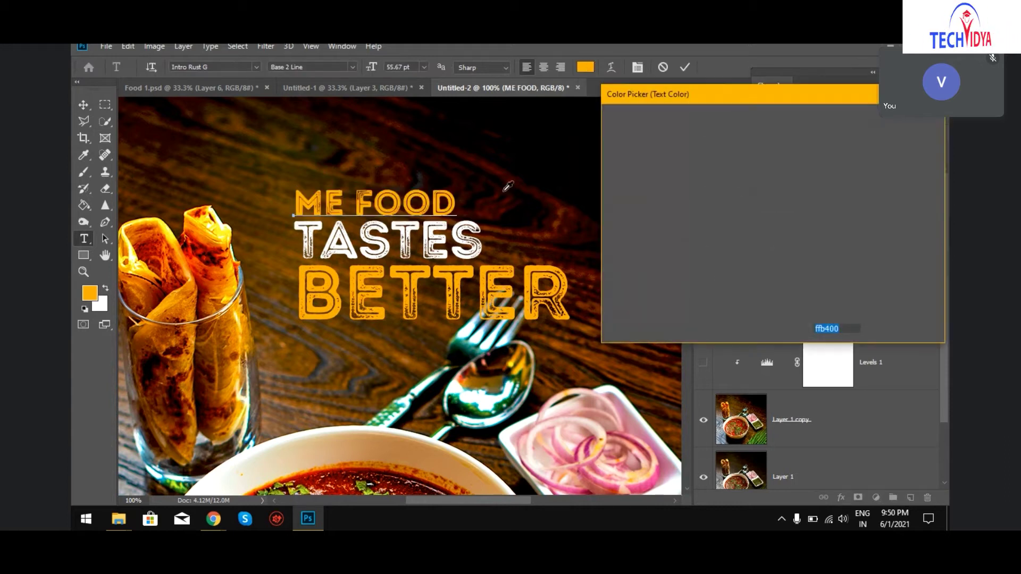
{"action": "left_click", "coordinate": [806, 255]}
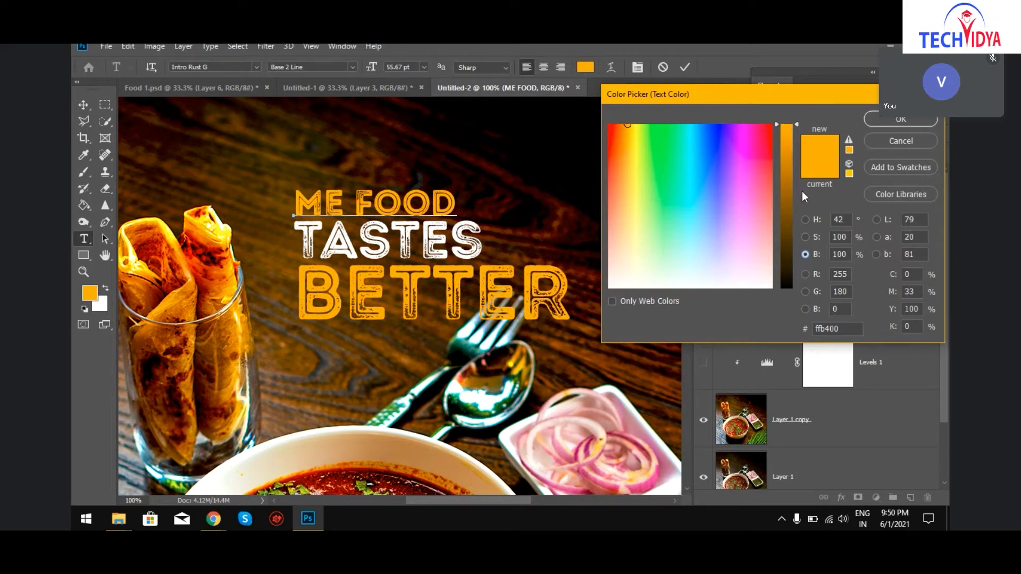
{"action": "left_click", "coordinate": [806, 220]}
{"action": "left_click_drag", "start_coordinate": [763, 128], "coordinate": [753, 125]}
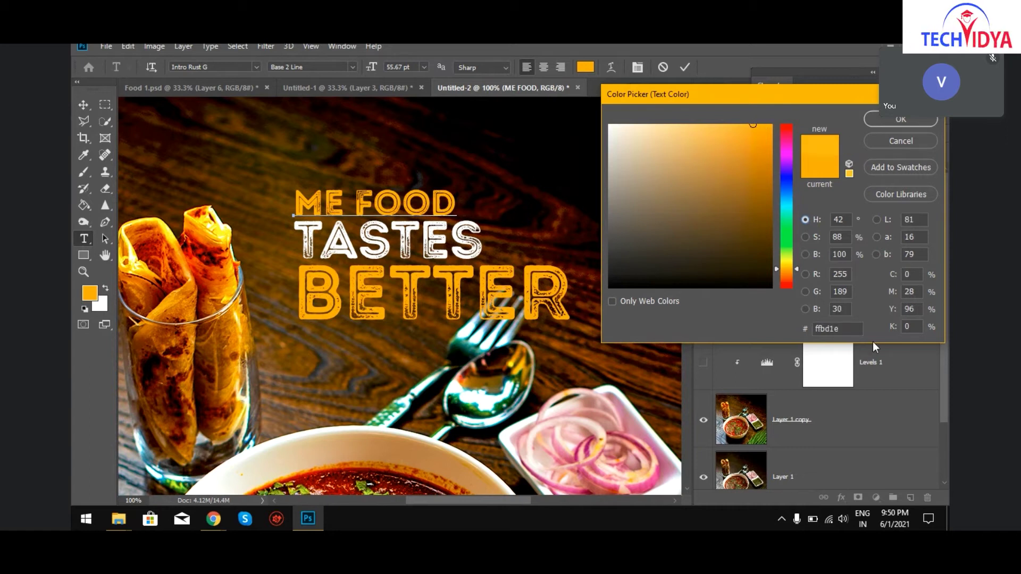
{"action": "left_click_drag", "start_coordinate": [861, 328], "coordinate": [793, 328]}
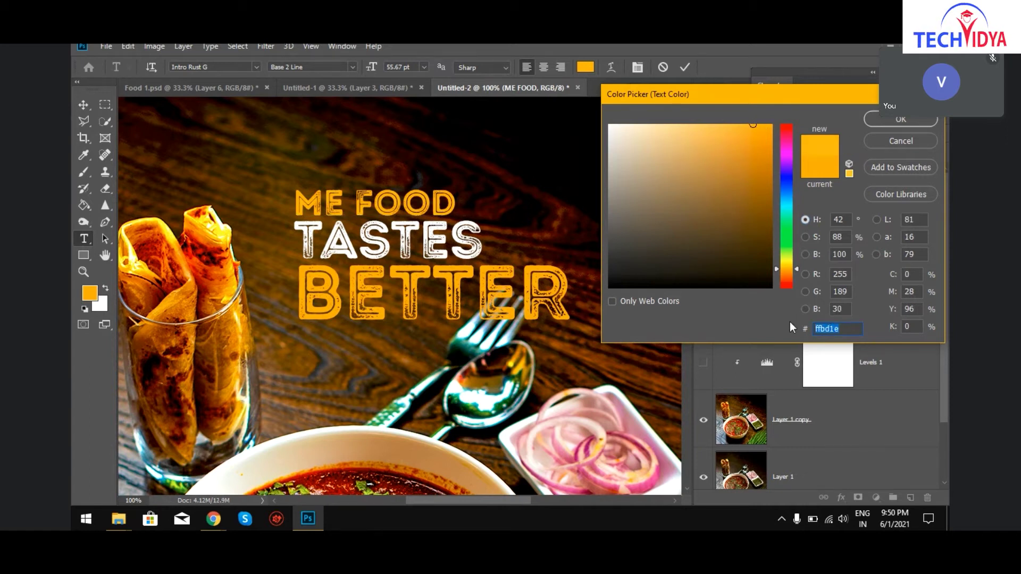
{"action": "left_click", "coordinate": [900, 120]}
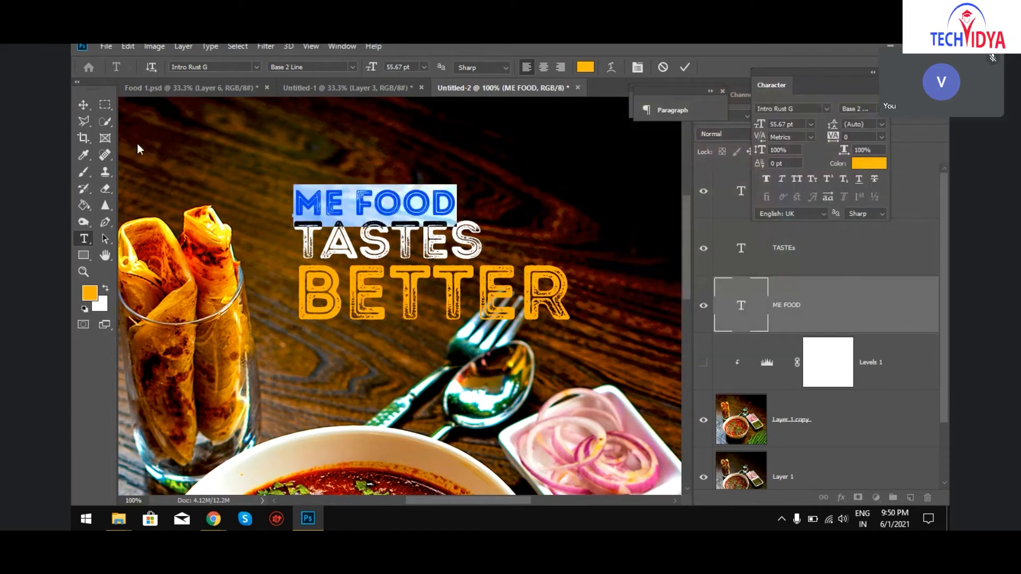
{"action": "left_click", "coordinate": [80, 104]}
Recolour the BETTER text to the same orange, ffbd1e.
{"action": "left_click", "coordinate": [327, 287]}
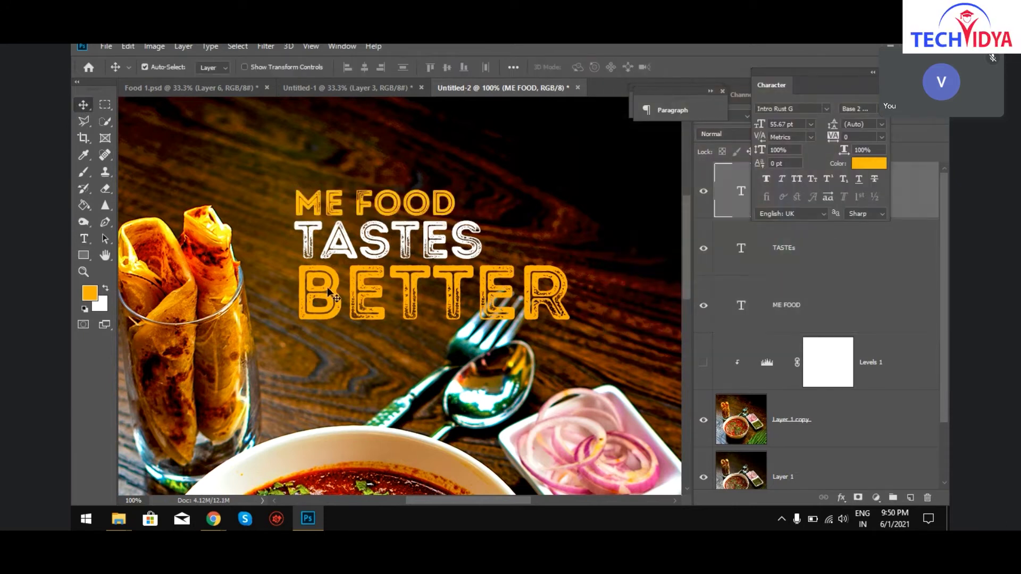
{"action": "key", "text": "t"}
{"action": "double_click", "coordinate": [327, 287]}
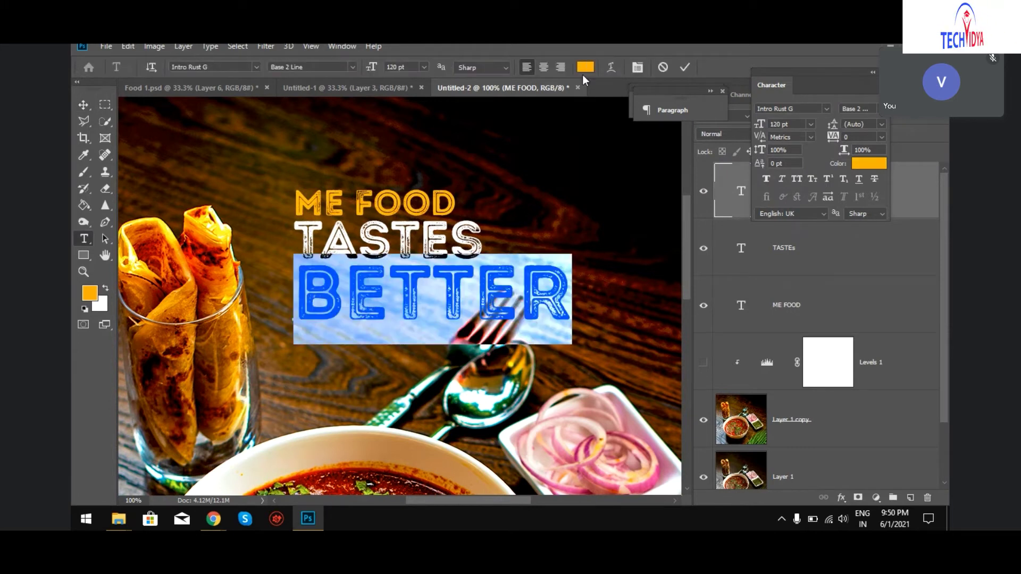
{"action": "left_click", "coordinate": [586, 66]}
{"action": "left_click", "coordinate": [752, 125]}
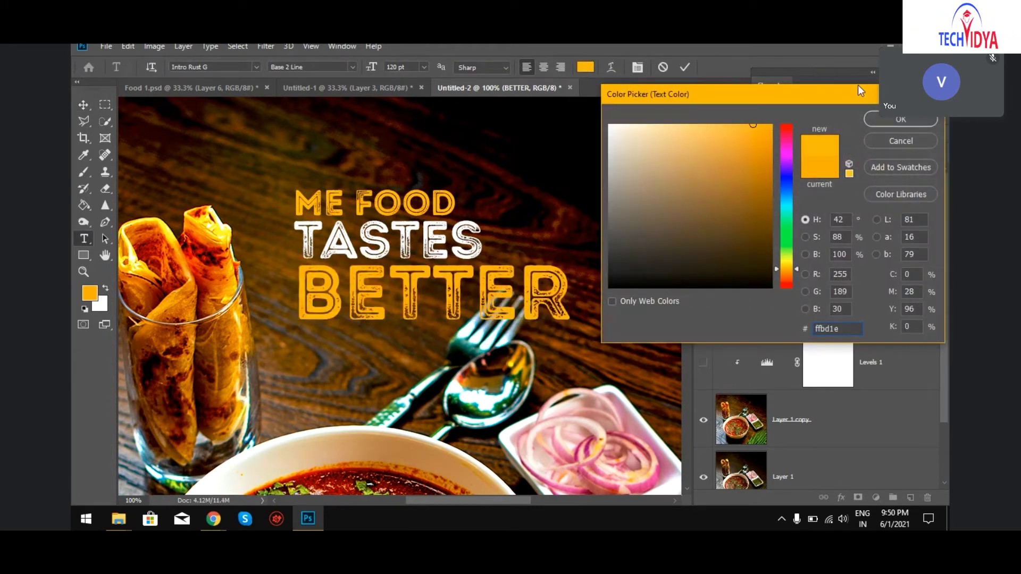
{"action": "left_click", "coordinate": [888, 123]}
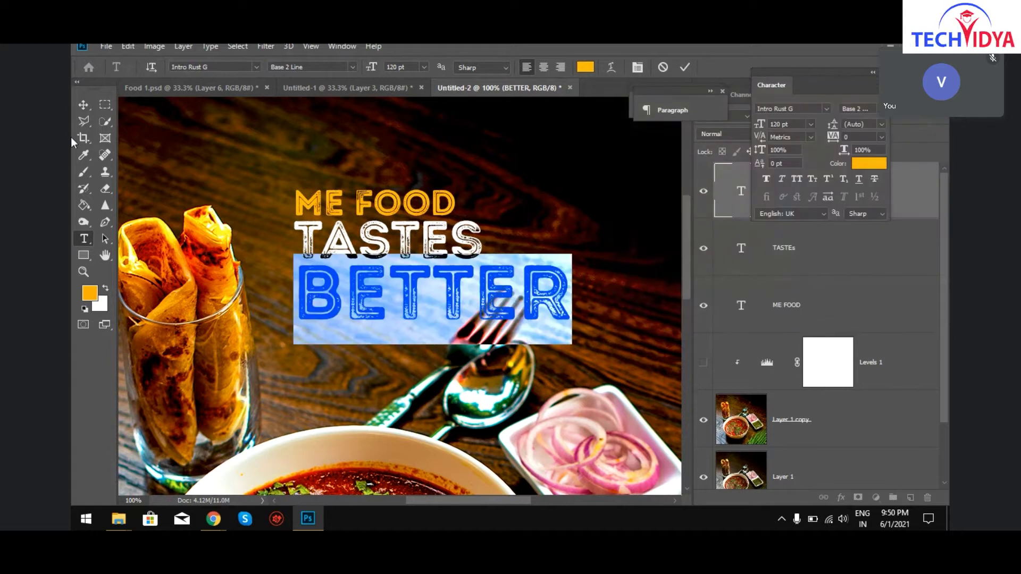
{"action": "left_click", "coordinate": [85, 105]}
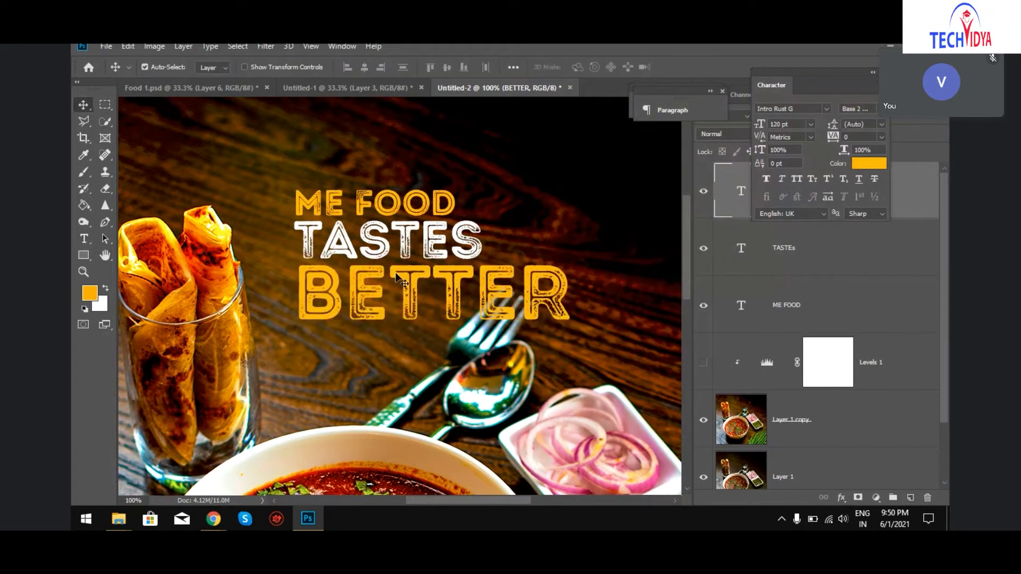
Add a Drop Shadow layer style to the BETTER text layer.
{"action": "scroll", "coordinate": [457, 324], "scroll_direction": "down", "scroll_amount": 5}
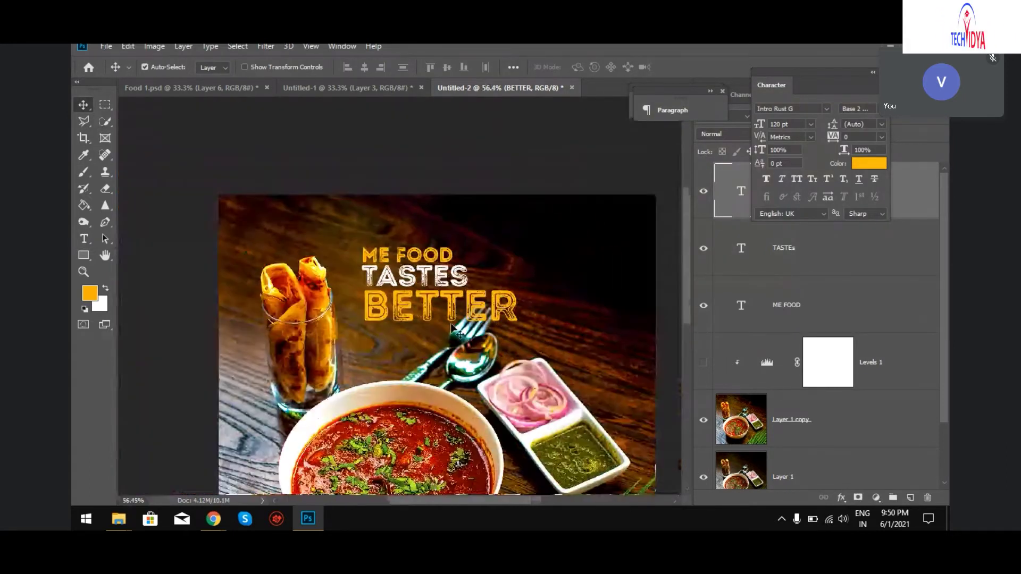
{"action": "left_click_drag", "start_coordinate": [487, 346], "coordinate": [430, 275]}
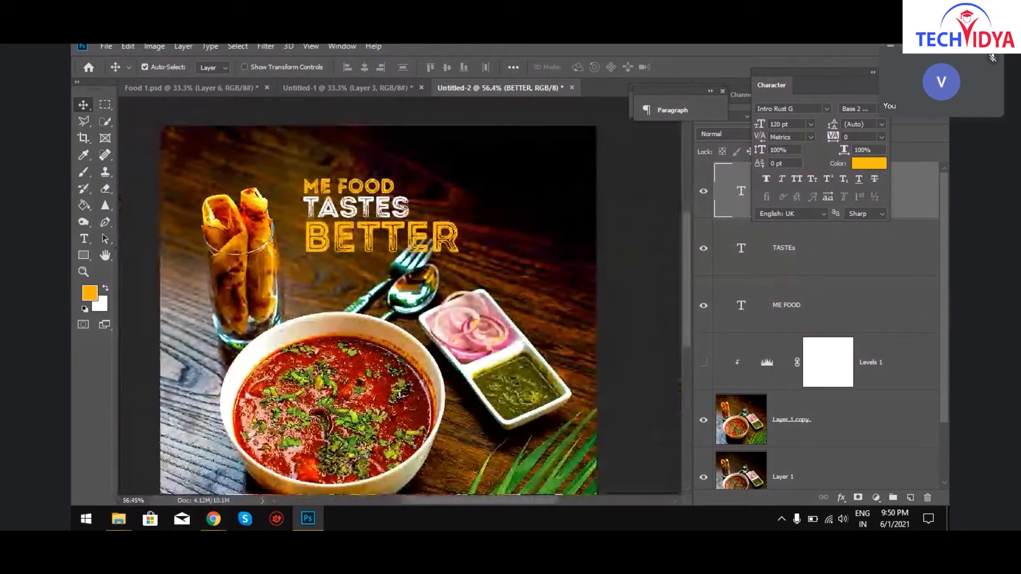
{"action": "right_click", "coordinate": [848, 199]}
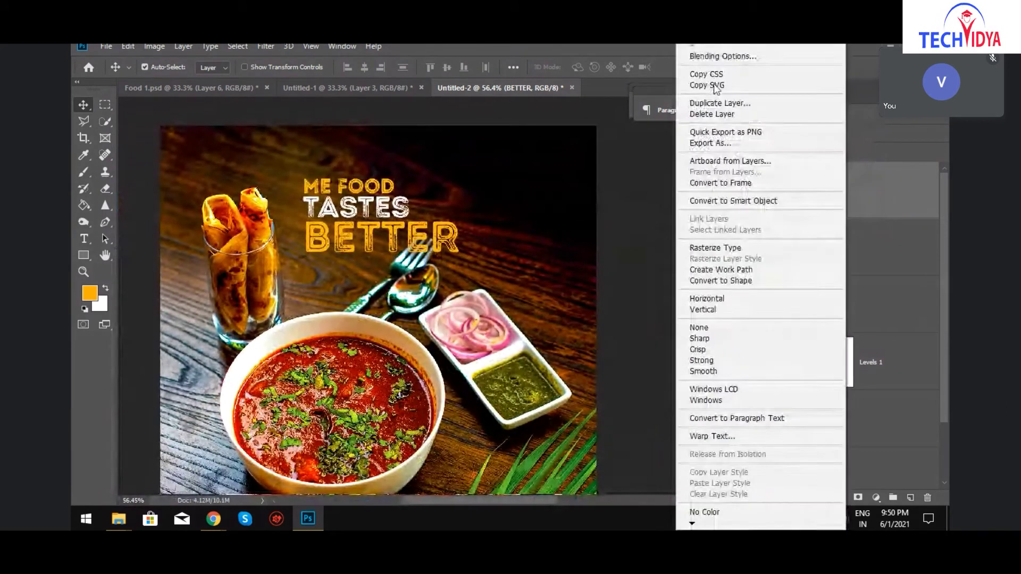
{"action": "left_click", "coordinate": [708, 55]}
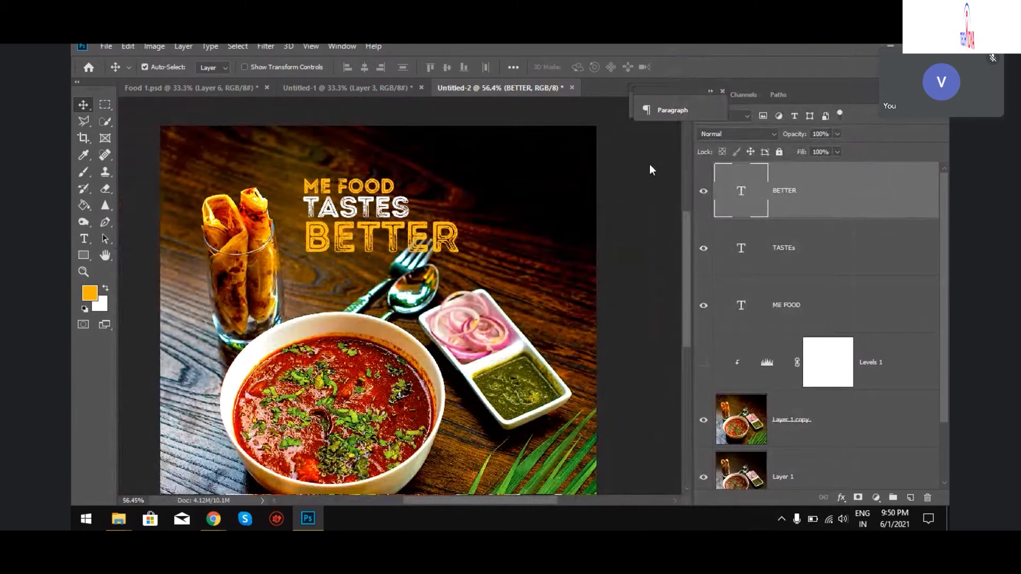
{"action": "left_click_drag", "start_coordinate": [529, 181], "coordinate": [686, 48]}
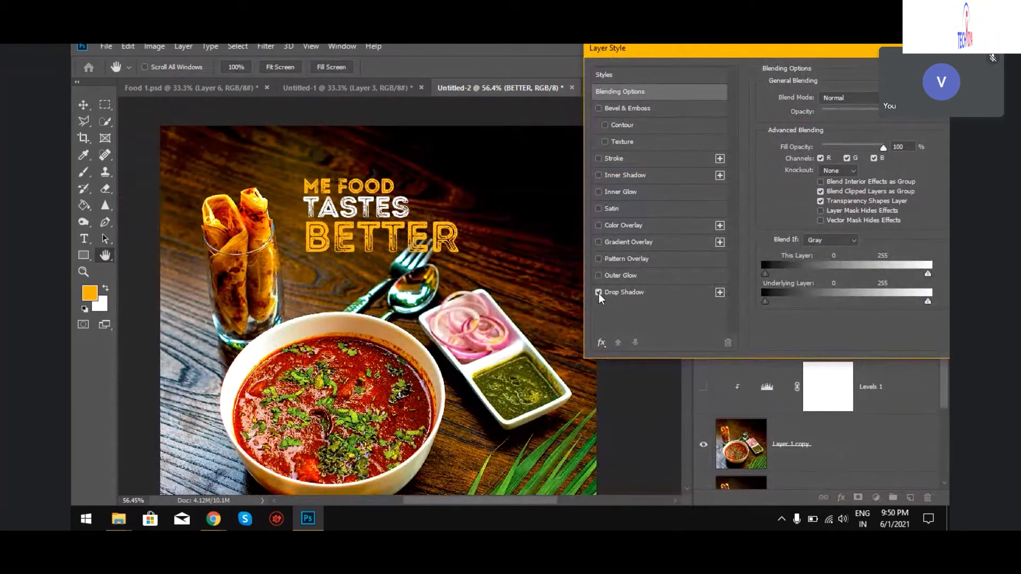
{"action": "left_click", "coordinate": [627, 294]}
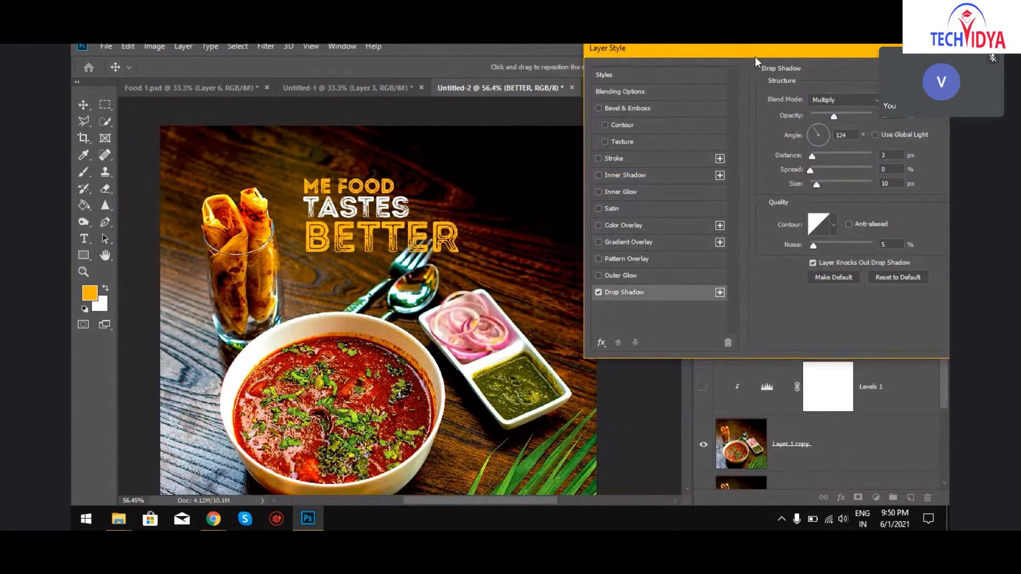
{"action": "left_click_drag", "start_coordinate": [754, 55], "coordinate": [703, 57]}
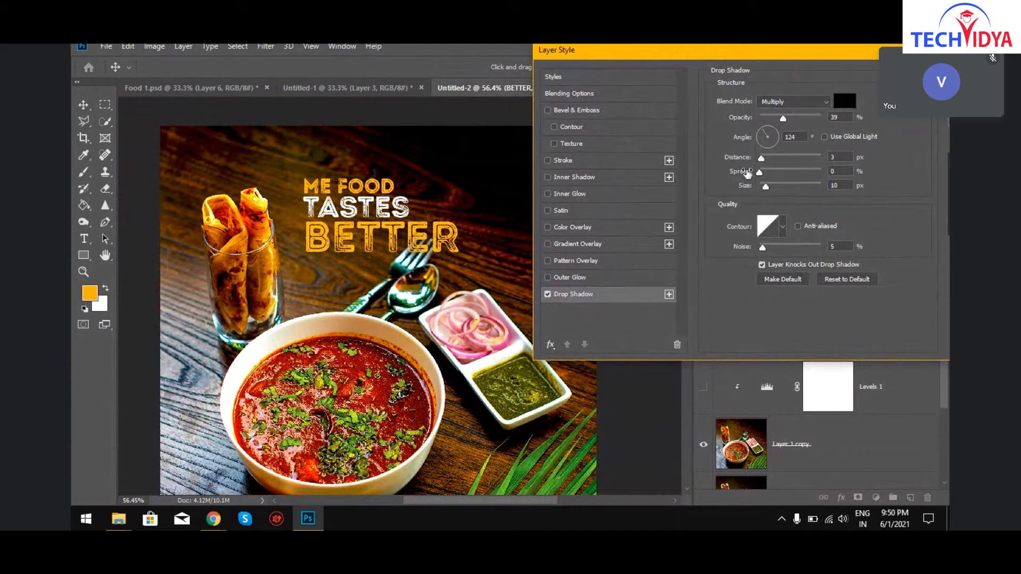
Set BETTER's drop shadow to 9 px distance, 27% spread, 4 px size and about 76% opacity, and apply it.
{"action": "left_click_drag", "start_coordinate": [765, 158], "coordinate": [786, 160]}
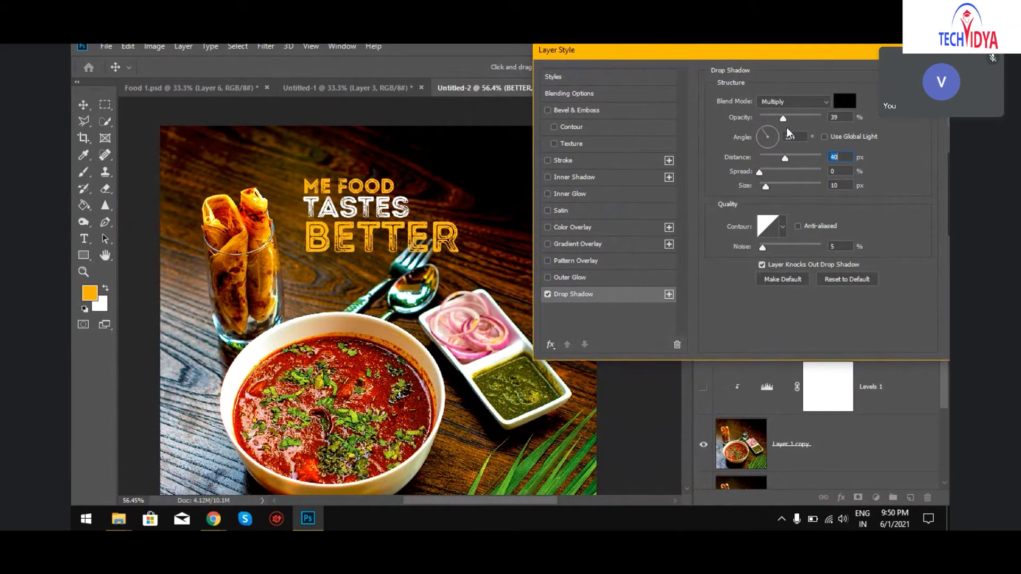
{"action": "left_click_drag", "start_coordinate": [784, 119], "coordinate": [823, 118]}
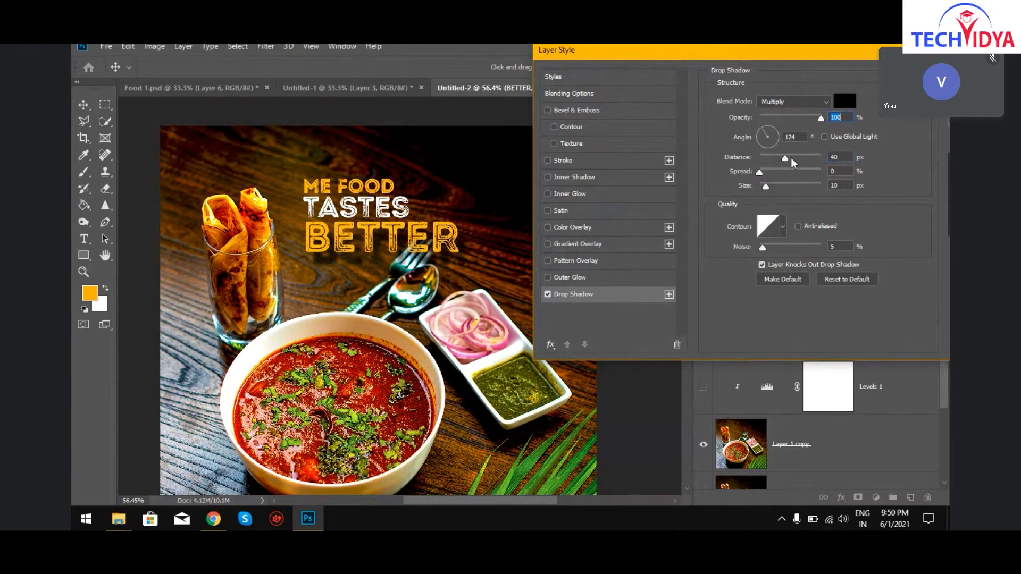
{"action": "left_click_drag", "start_coordinate": [784, 155], "coordinate": [766, 156]}
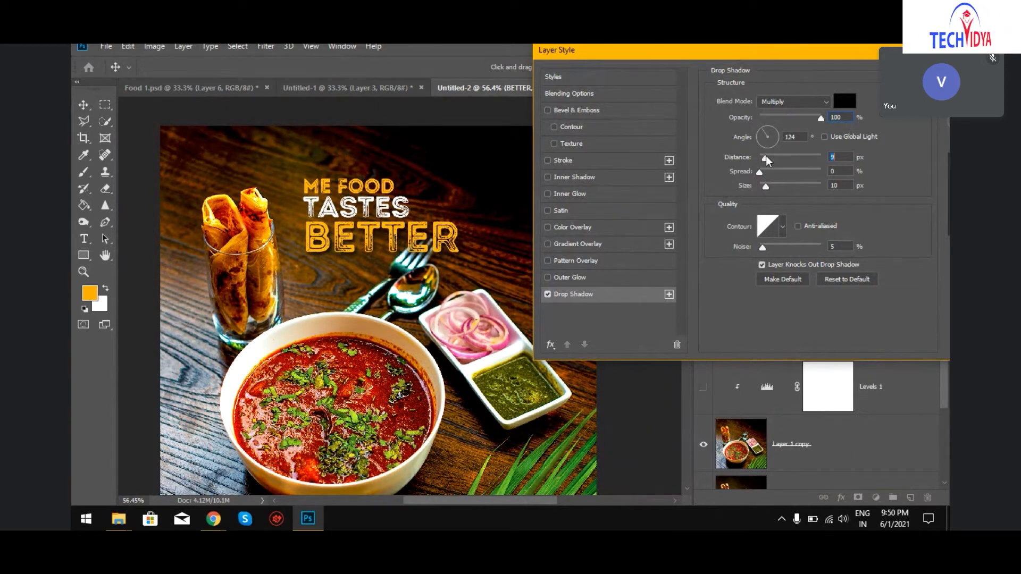
{"action": "left_click_drag", "start_coordinate": [759, 171], "coordinate": [786, 173]}
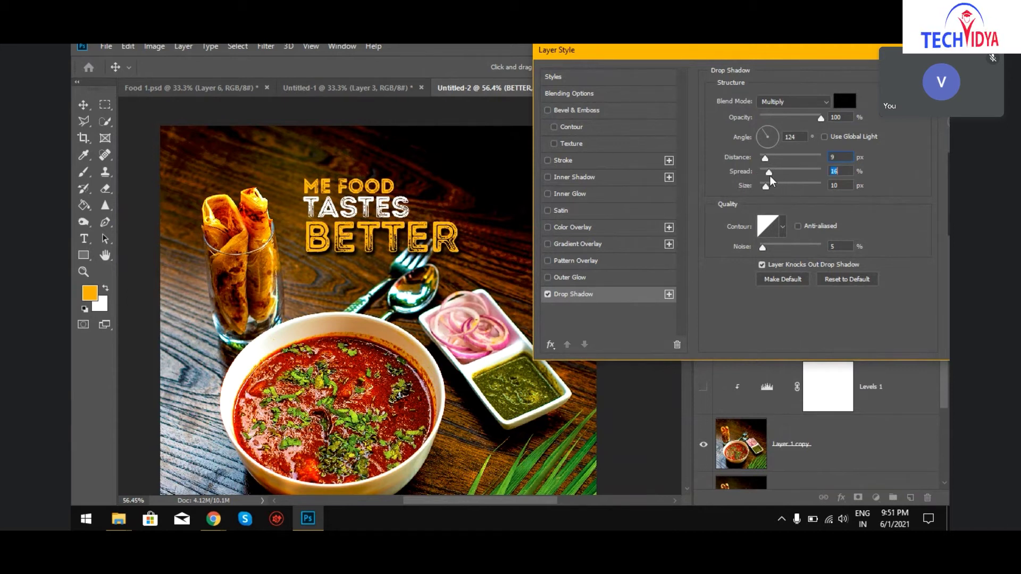
{"action": "mouse_move", "coordinate": [768, 184]}
{"action": "left_mouse_down"}
{"action": "mouse_move", "coordinate": [784, 184]}
{"action": "mouse_move", "coordinate": [754, 187]}
{"action": "mouse_move", "coordinate": [777, 173]}
{"action": "mouse_move", "coordinate": [763, 188]}
{"action": "left_mouse_up"}
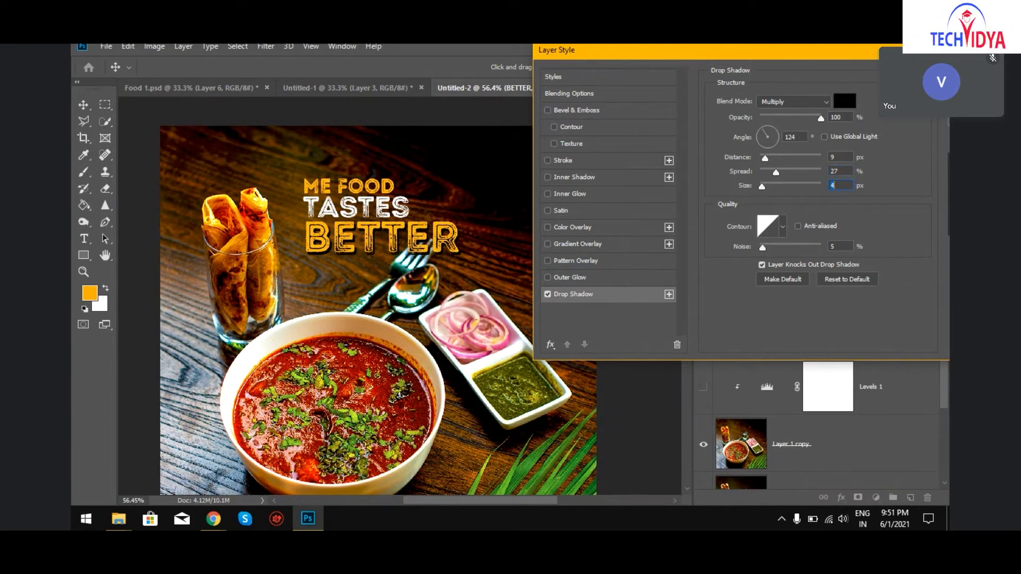
{"action": "left_click_drag", "start_coordinate": [878, 54], "coordinate": [829, 61]}
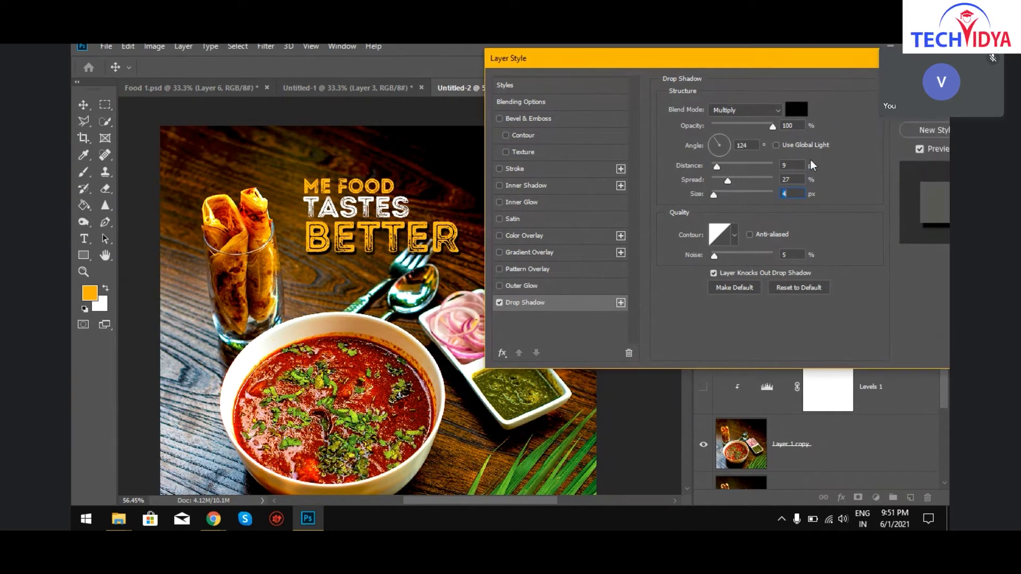
{"action": "left_click_drag", "start_coordinate": [774, 127], "coordinate": [751, 123]}
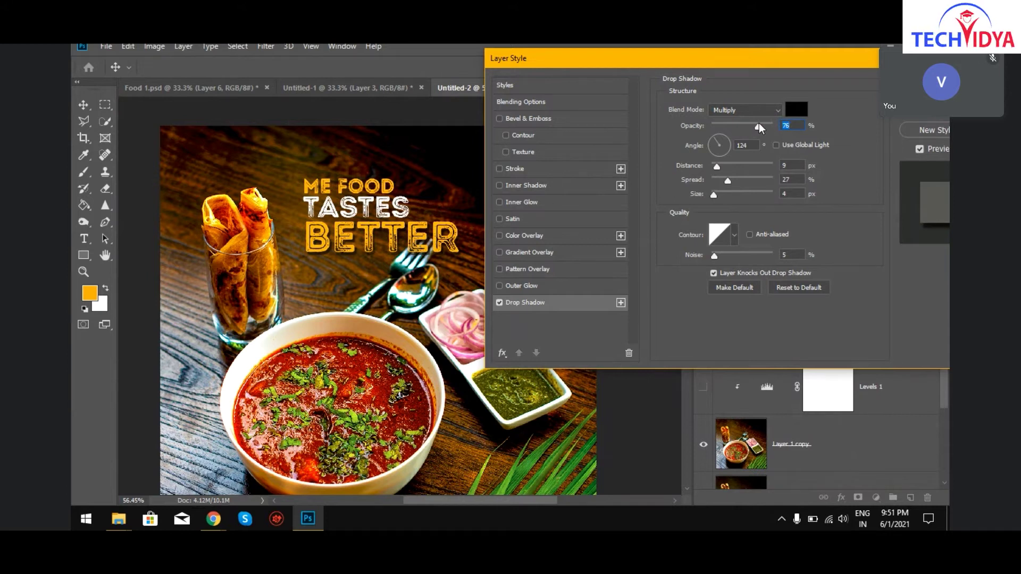
{"action": "left_click", "coordinate": [926, 91]}
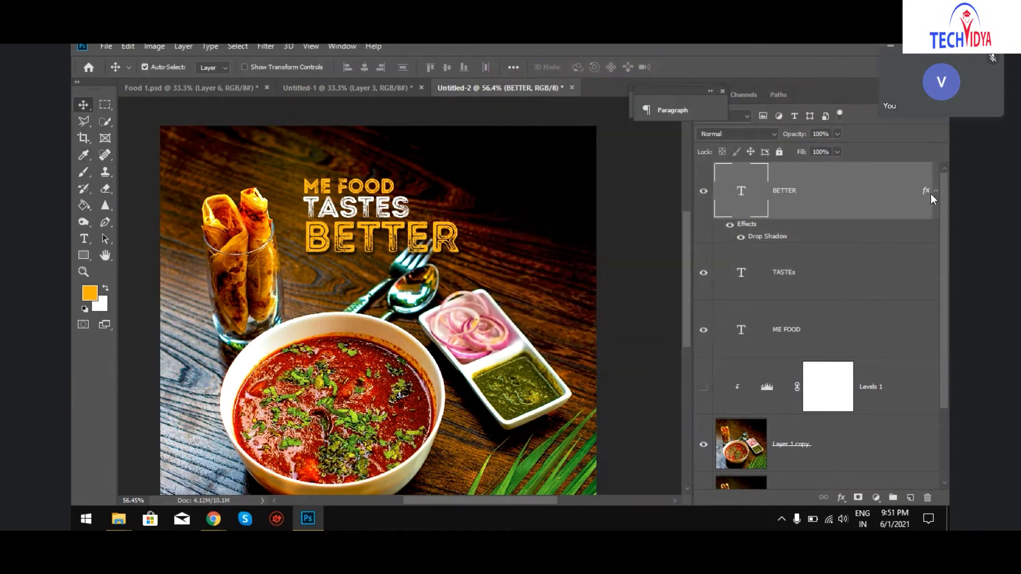
Copy BETTER's drop shadow to the TASTES and ME FOOD layers and link all three text layers.
{"action": "left_click_drag", "start_coordinate": [922, 196], "coordinate": [914, 348]}
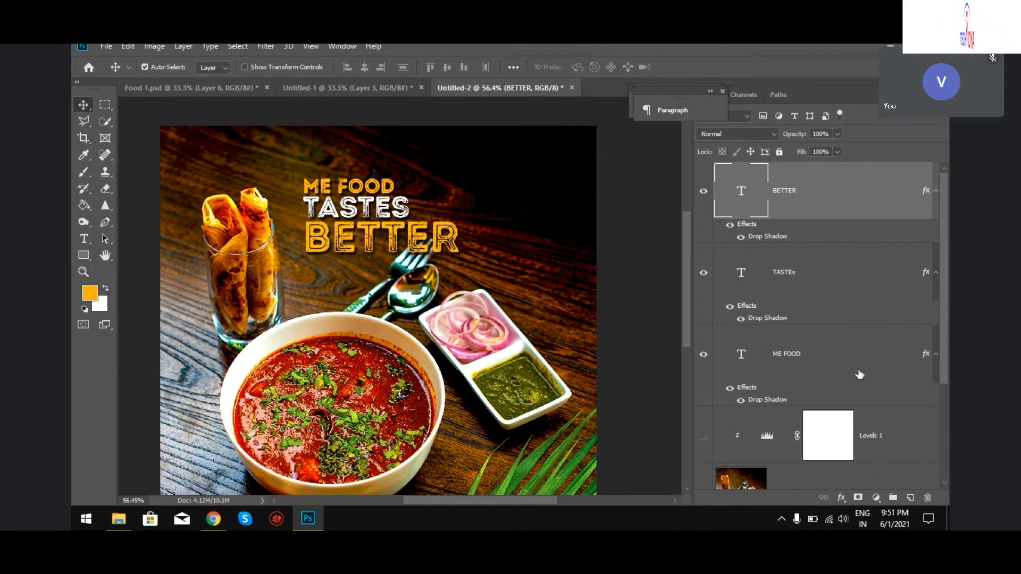
{"action": "left_click", "coordinate": [839, 298], "text": "shift"}
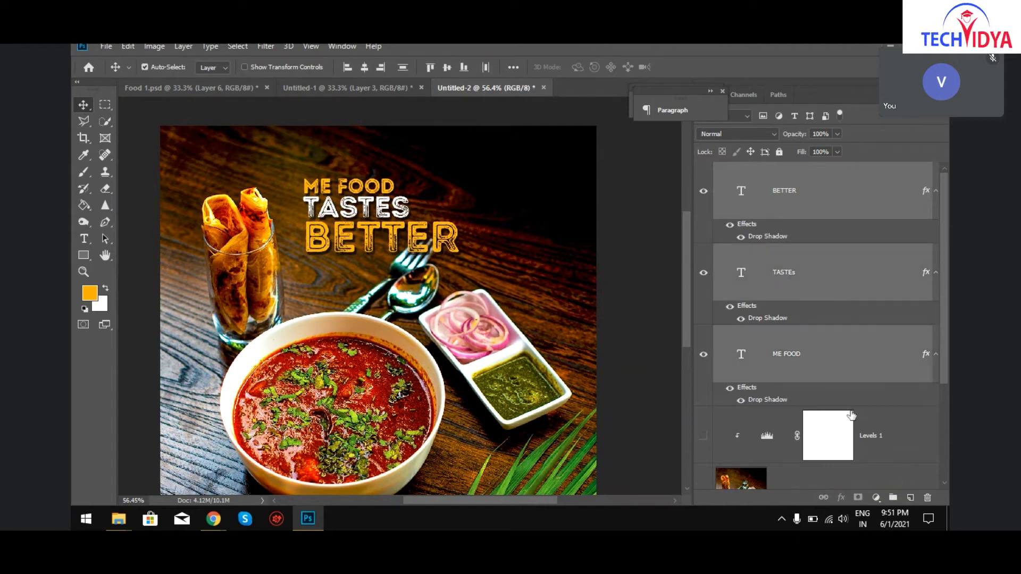
{"action": "left_click", "coordinate": [823, 497]}
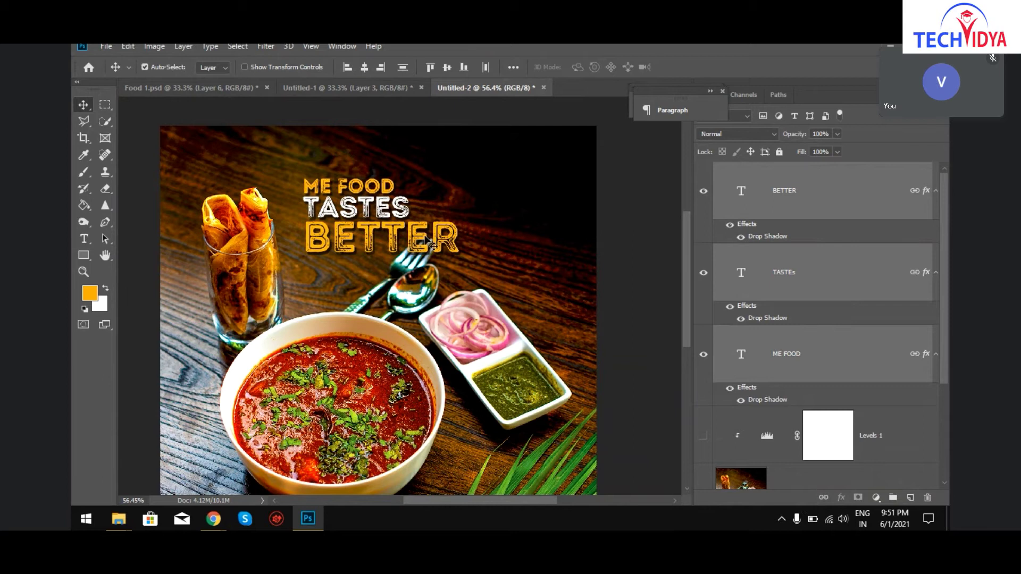
Move the linked title up and slightly right, clear of the fork, to about X 637 px, Y 160 px.
{"action": "key", "text": "ctrl+t"}
{"action": "left_click_drag", "start_coordinate": [400, 190], "coordinate": [412, 168]}
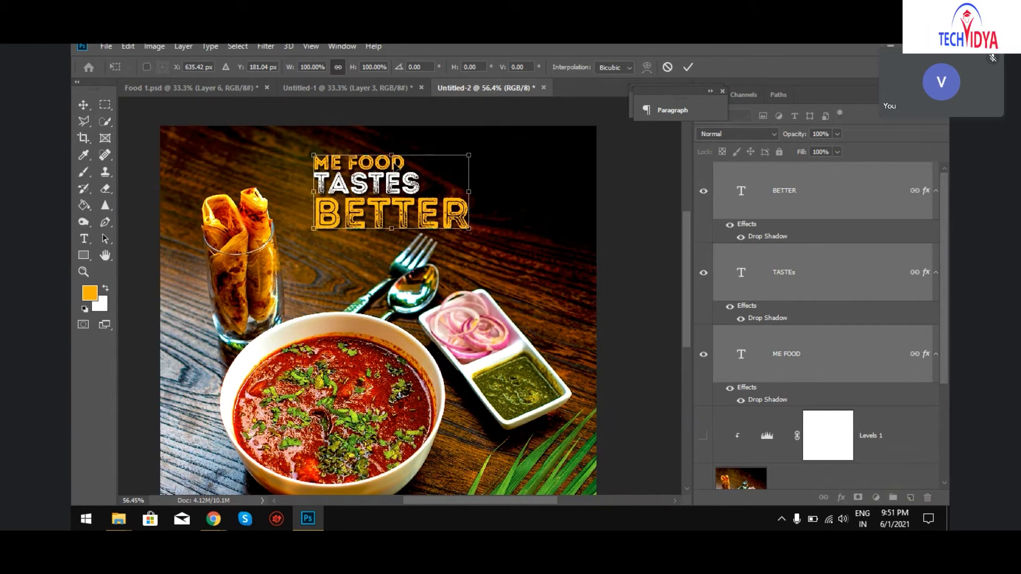
{"action": "left_click_drag", "start_coordinate": [373, 190], "coordinate": [374, 184]}
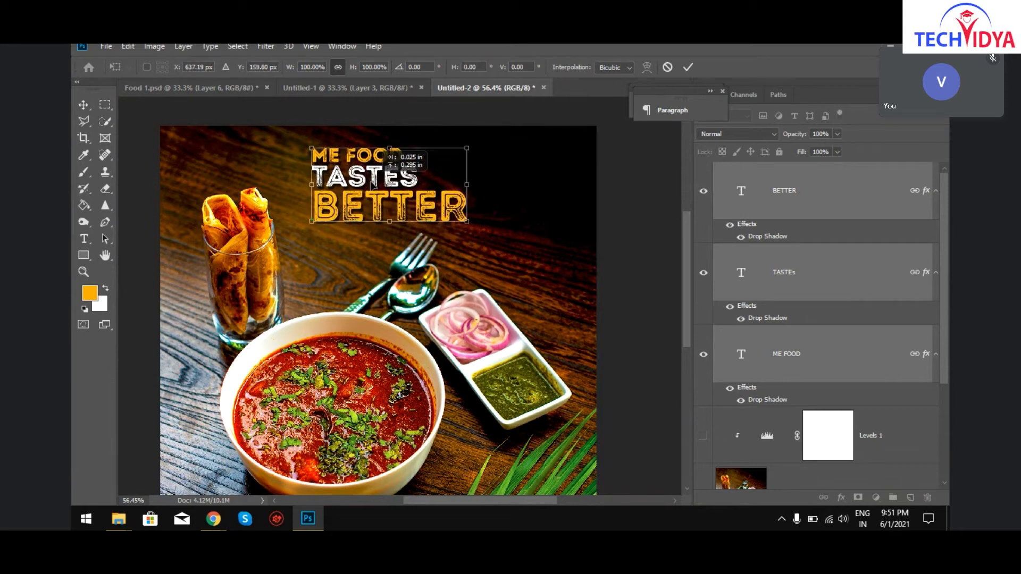
{"action": "key", "text": "Return"}
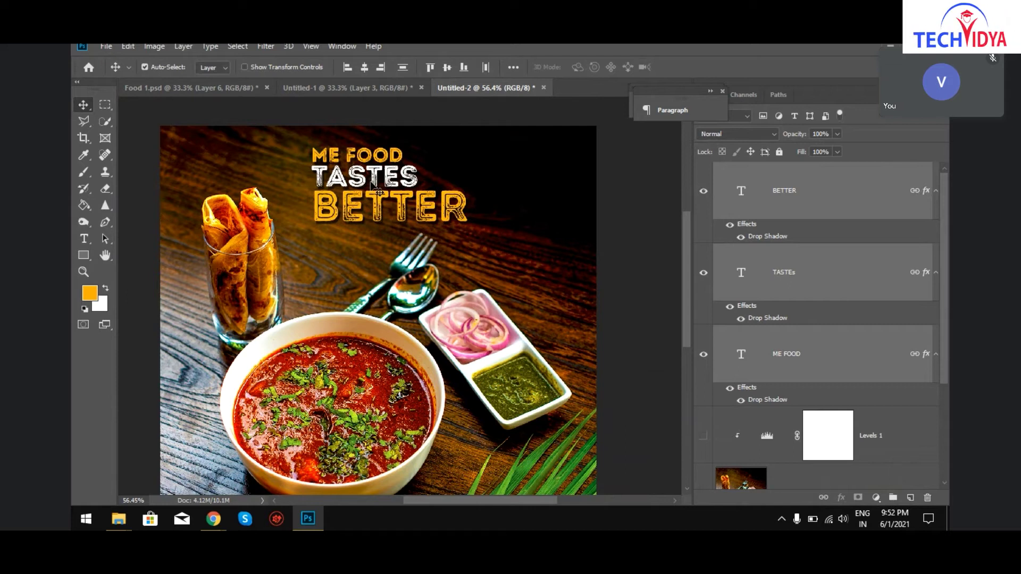
Choose the 2391 px brush preset for the Brush tool and add an empty layer between ME FOOD and Levels 1.
{"action": "key", "text": "b"}
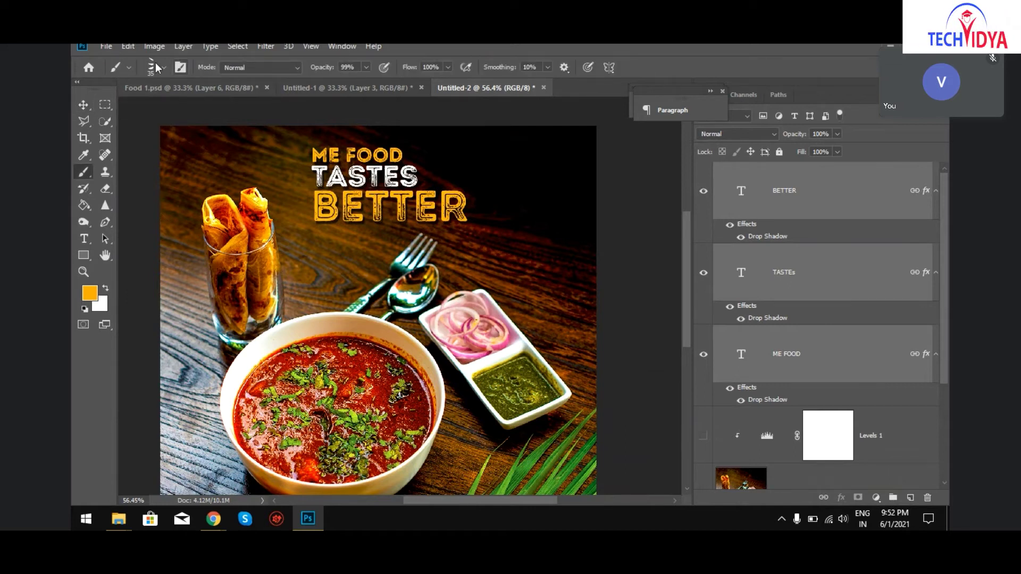
{"action": "left_click", "coordinate": [162, 67]}
{"action": "double_click", "coordinate": [176, 212]}
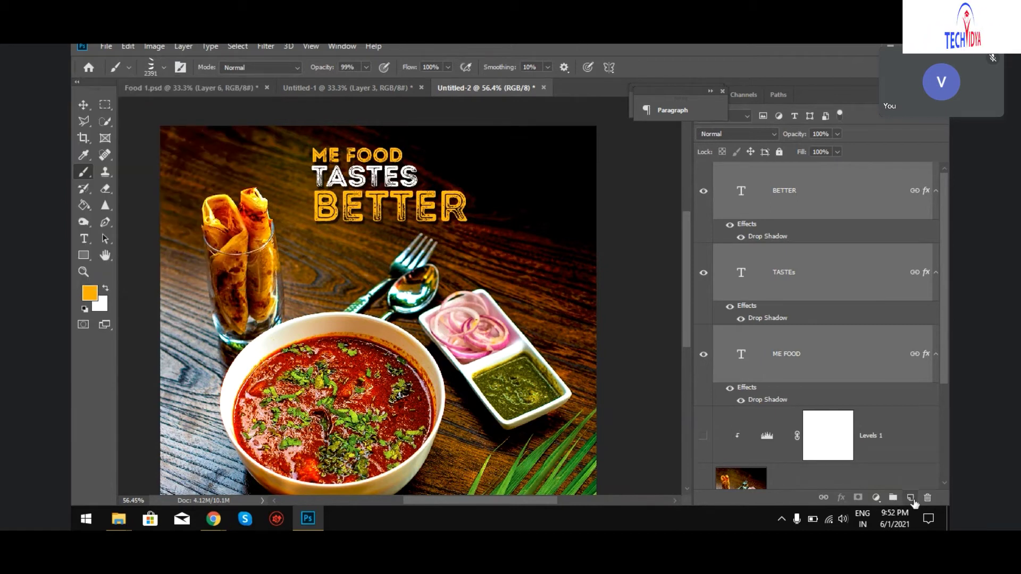
{"action": "left_click_drag", "start_coordinate": [918, 397], "coordinate": [900, 492]}
{"action": "left_click", "coordinate": [910, 497]}
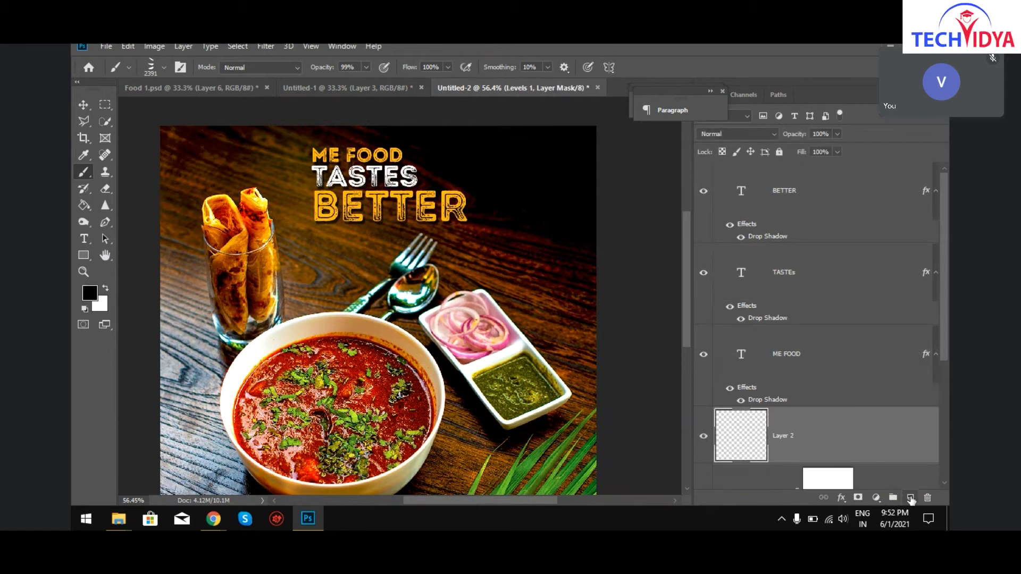
Reduce the Food Brush 1 size to 35 px, with orange as the foreground colour.
{"action": "key", "text": "bracketleft"}
{"action": "key", "text": "bracketleft"}
{"action": "key", "text": "bracketleft"}
{"action": "key", "text": "bracketleft"}
{"action": "key", "text": "bracketleft"}
{"action": "key", "text": "bracketleft"}
{"action": "key", "text": "bracketleft"}
{"action": "key", "text": "bracketleft"}
{"action": "key", "text": "bracketleft"}
{"action": "key", "text": "bracketleft"}
{"action": "key", "text": "bracketleft"}
{"action": "key", "text": "bracketleft"}
{"action": "key", "text": "bracketleft"}
{"action": "key", "text": "bracketleft"}
{"action": "key", "text": "bracketleft"}
{"action": "key", "text": "bracketleft"}
{"action": "key", "text": "bracketleft"}
{"action": "key", "text": "bracketleft"}
{"action": "key", "text": "bracketleft"}
{"action": "key", "text": "bracketleft"}
{"action": "key", "text": "bracketleft"}
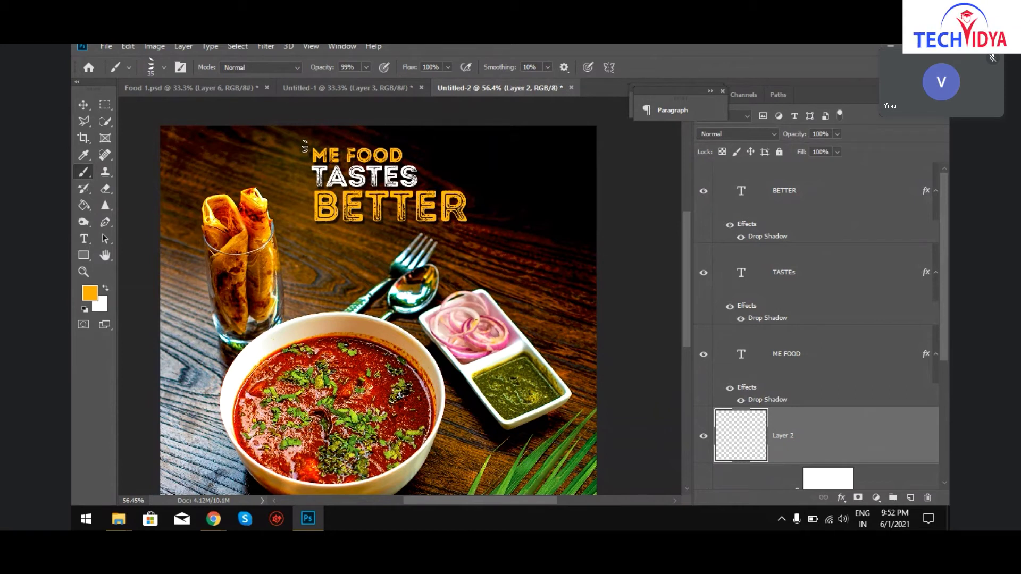
Rotate the brush tip and stamp small orange accent strokes at the upper-left corners of ME FOOD and BETTER.
{"action": "left_click", "coordinate": [164, 67]}
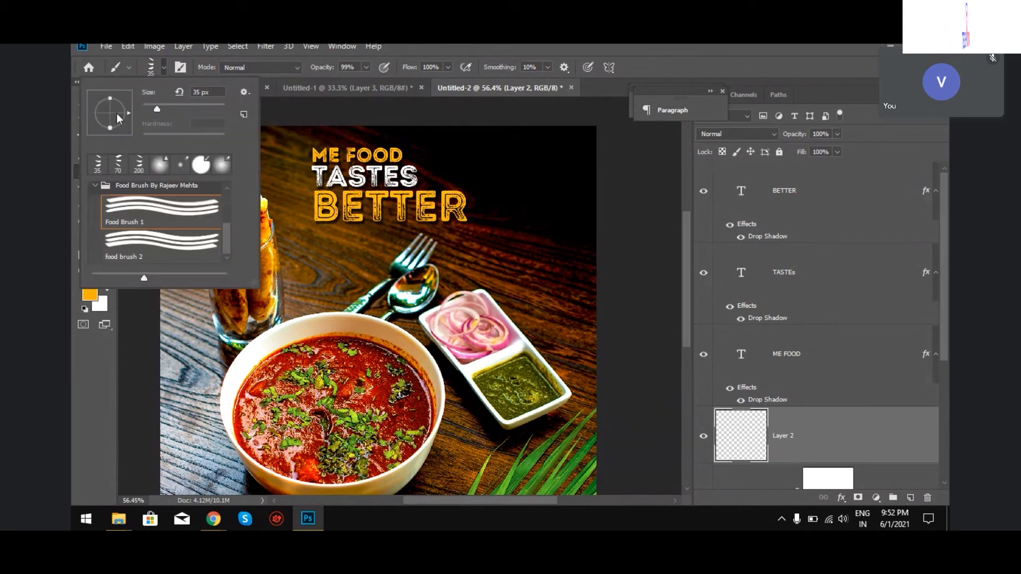
{"action": "left_click", "coordinate": [463, 46]}
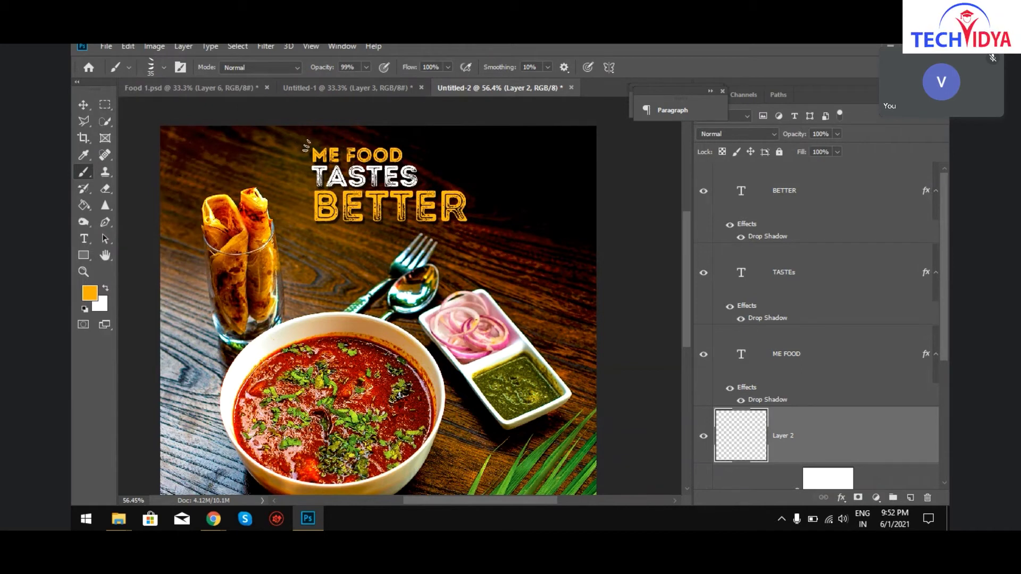
{"action": "left_click", "coordinate": [307, 146]}
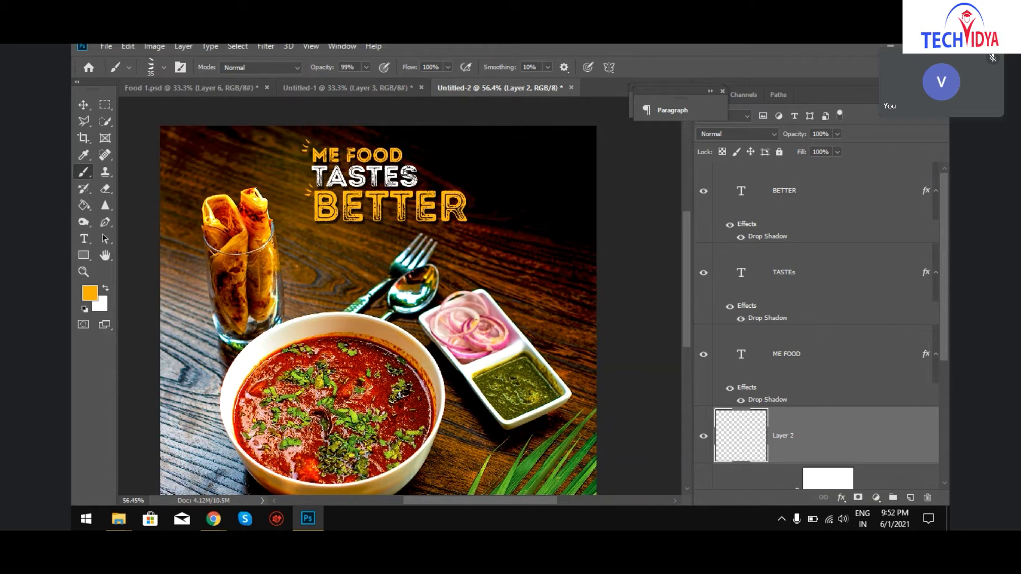
Switch to the food brush 2 preset and reduce its size to 60 px.
{"action": "left_click", "coordinate": [163, 68]}
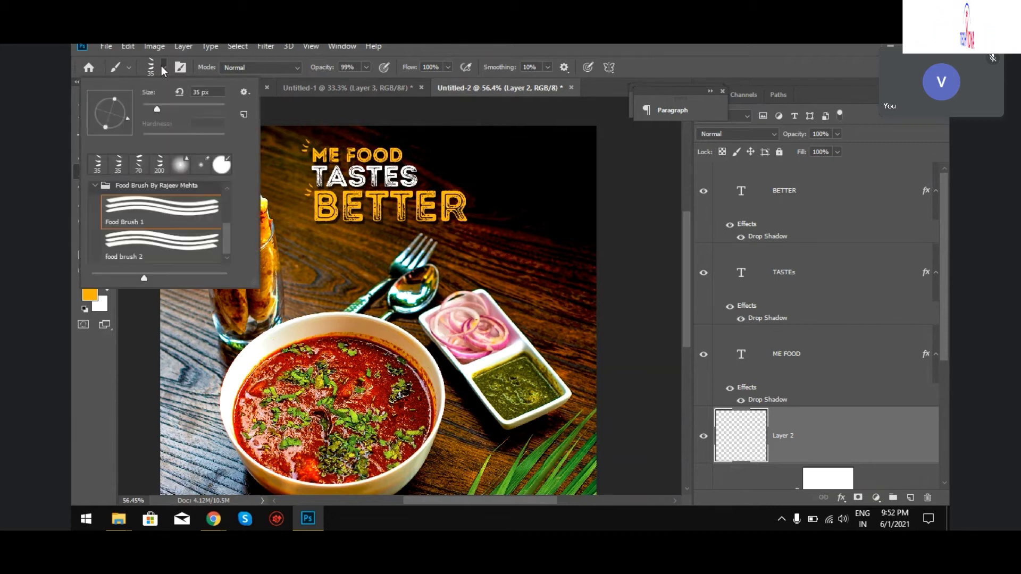
{"action": "left_click", "coordinate": [198, 242]}
{"action": "left_click", "coordinate": [554, 73]}
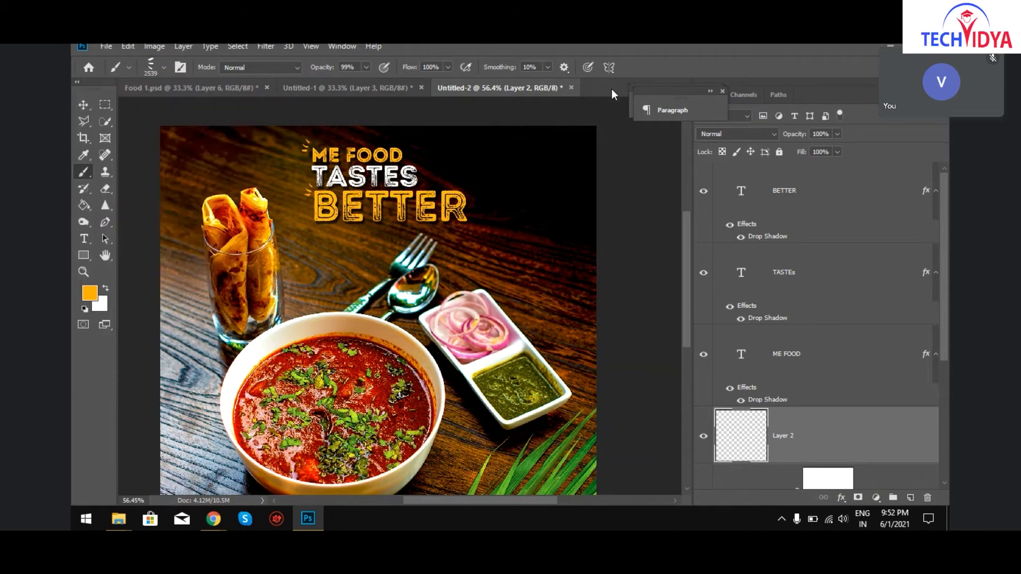
{"action": "key", "text": "bracketleft"}
{"action": "key", "text": "bracketleft"}
{"action": "key", "text": "bracketleft"}
{"action": "key", "text": "bracketleft"}
{"action": "key", "text": "bracketleft"}
{"action": "key", "text": "bracketleft"}
{"action": "key", "text": "bracketleft"}
{"action": "key", "text": "bracketleft"}
{"action": "key", "text": "bracketleft"}
{"action": "key", "text": "bracketleft"}
{"action": "key", "text": "bracketleft"}
{"action": "key", "text": "bracketleft"}
{"action": "key", "text": "bracketleft"}
{"action": "key", "text": "bracketleft"}
{"action": "key", "text": "bracketleft"}
{"action": "key", "text": "bracketleft"}
{"action": "key", "text": "bracketleft"}
{"action": "key", "text": "bracketleft"}
{"action": "key", "text": "bracketleft"}
{"action": "key", "text": "bracketleft"}
{"action": "key", "text": "bracketleft"}
{"action": "key", "text": "bracketleft"}
{"action": "key", "text": "bracketleft"}
{"action": "key", "text": "bracketleft"}
{"action": "key", "text": "bracketleft"}
{"action": "key", "text": "bracketleft"}
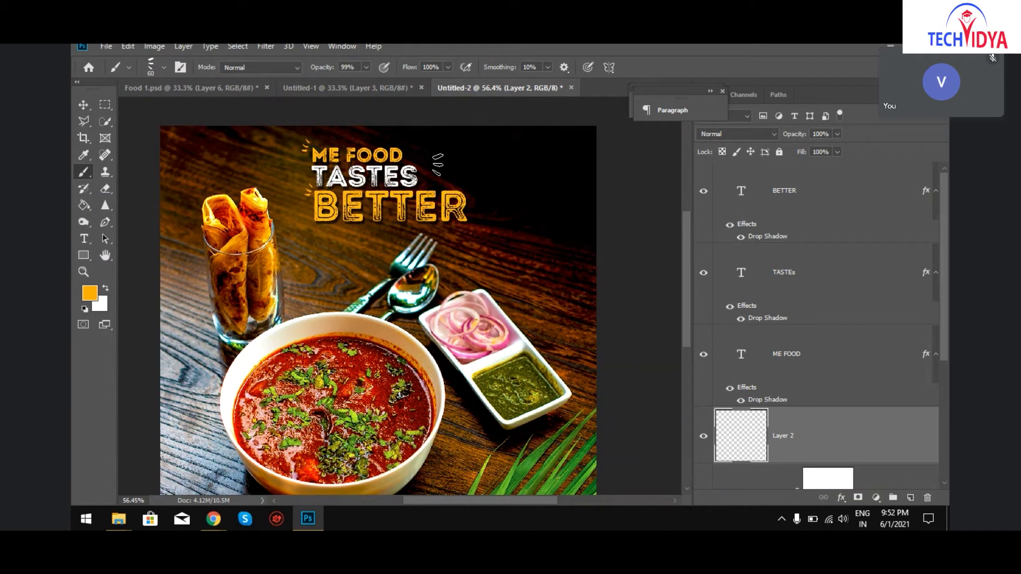
Tilt the brush tip, reduce it to 40 px and stamp orange accent strokes at the upper-right corners of TASTES and BETTER.
{"action": "left_click", "coordinate": [164, 68]}
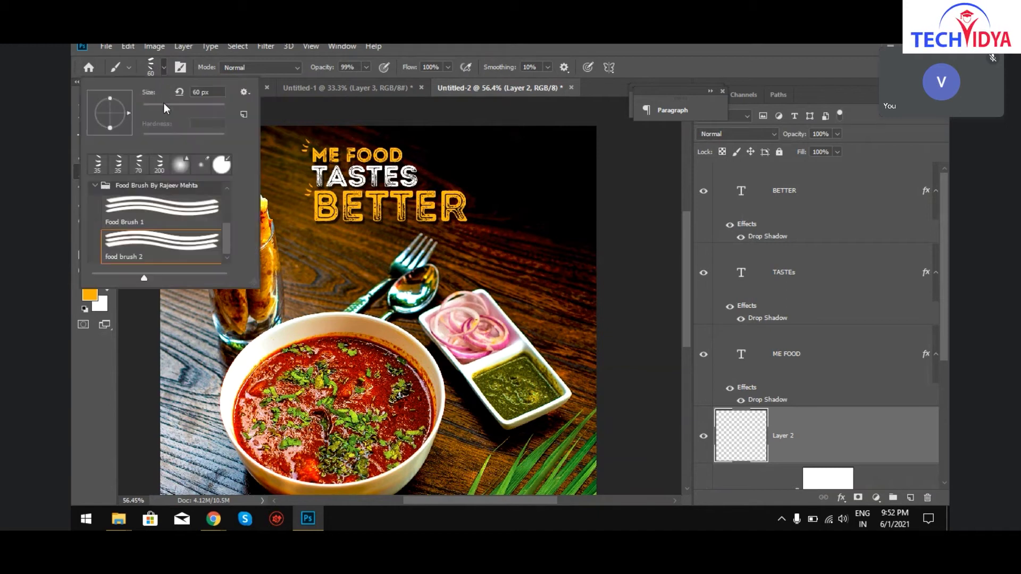
{"action": "left_click_drag", "start_coordinate": [127, 113], "coordinate": [127, 101]}
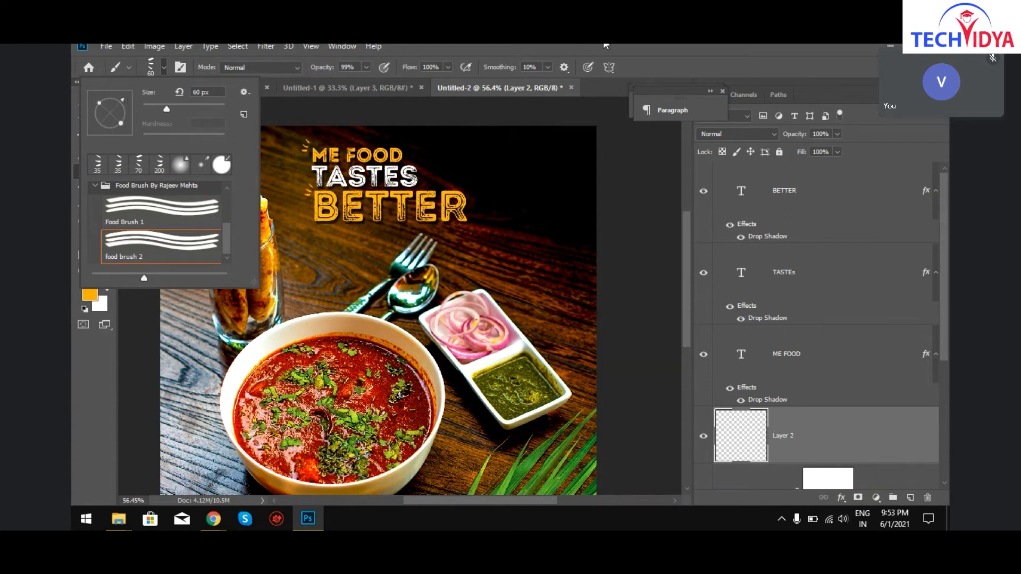
{"action": "key", "text": "Escape"}
{"action": "key", "text": "bracketleft"}
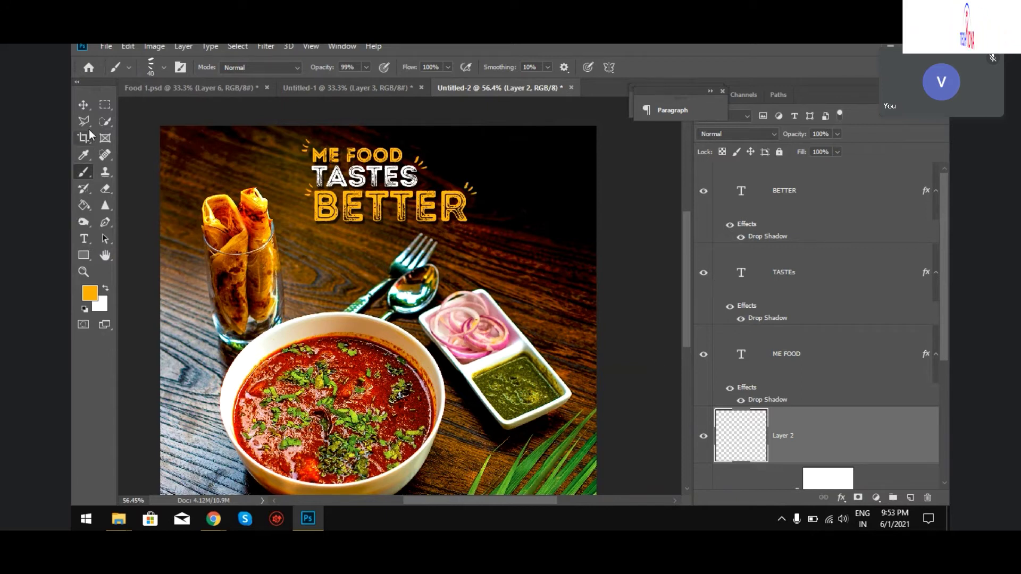
Copy ME FOOD's drop shadow to the brush-stroke layer, Layer 2.
{"action": "left_click", "coordinate": [82, 105]}
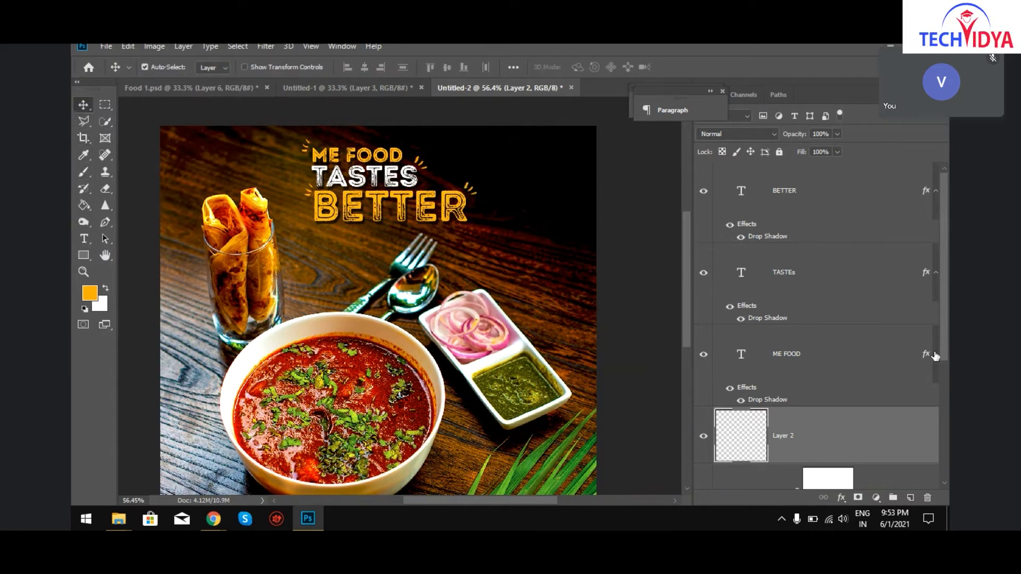
{"action": "left_click_drag", "start_coordinate": [943, 328], "coordinate": [947, 366]}
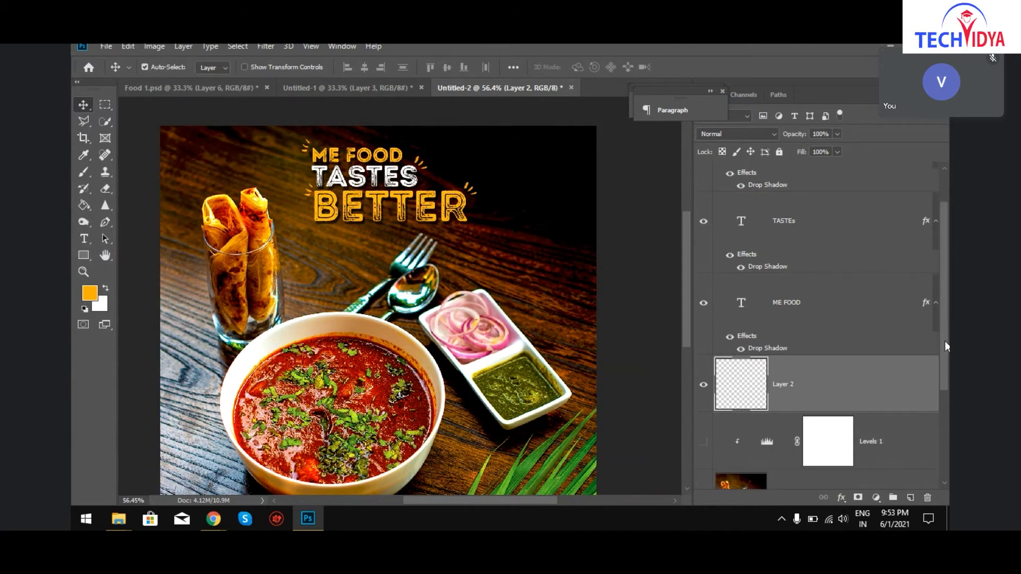
{"action": "left_click_drag", "start_coordinate": [926, 303], "coordinate": [922, 389]}
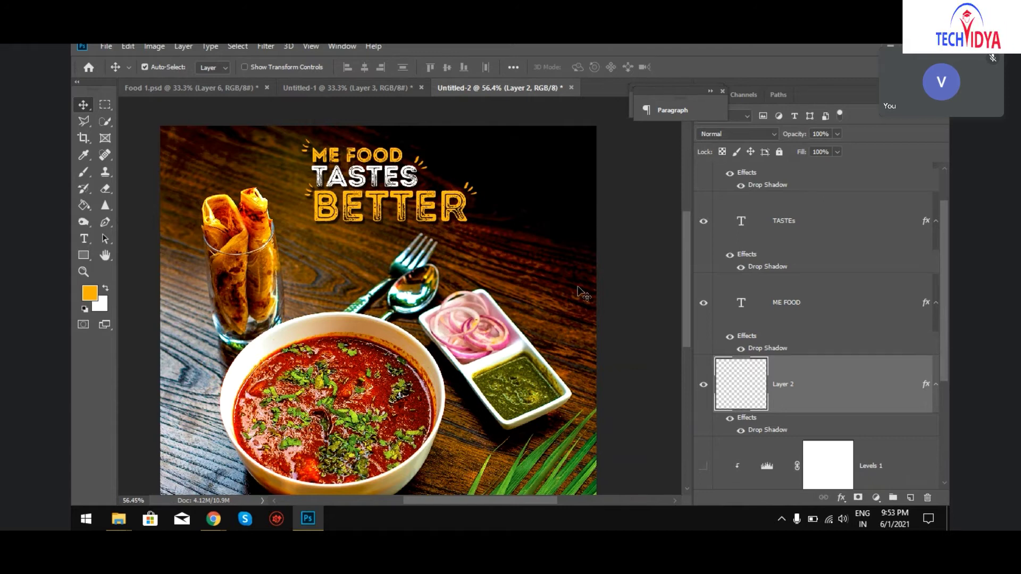
Switch to Chrome, search Google for food quotes and copy the quote "Everything tastes good when you're hungry.".
{"action": "mouse_move", "coordinate": [213, 519]}
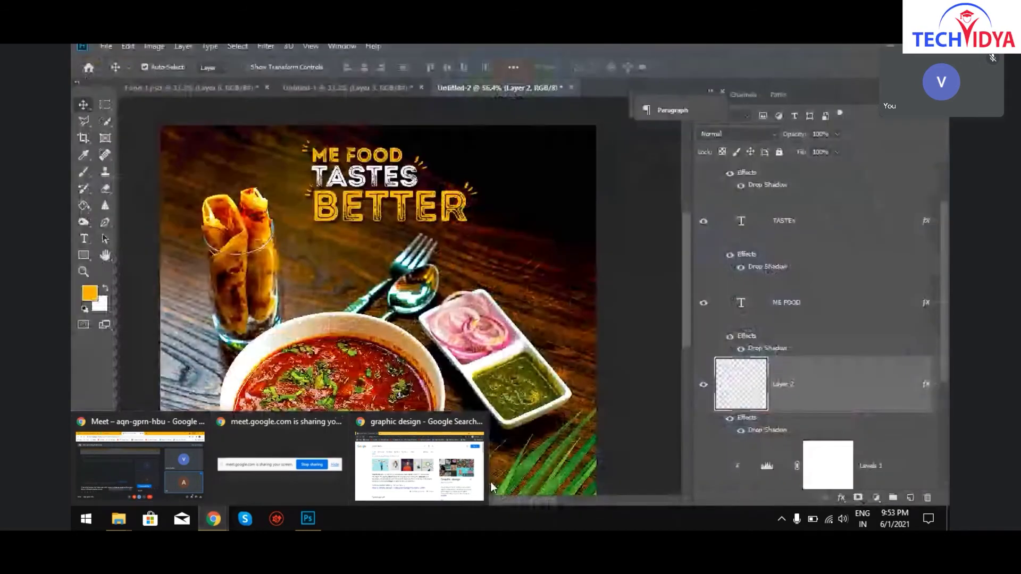
{"action": "left_click", "coordinate": [469, 463]}
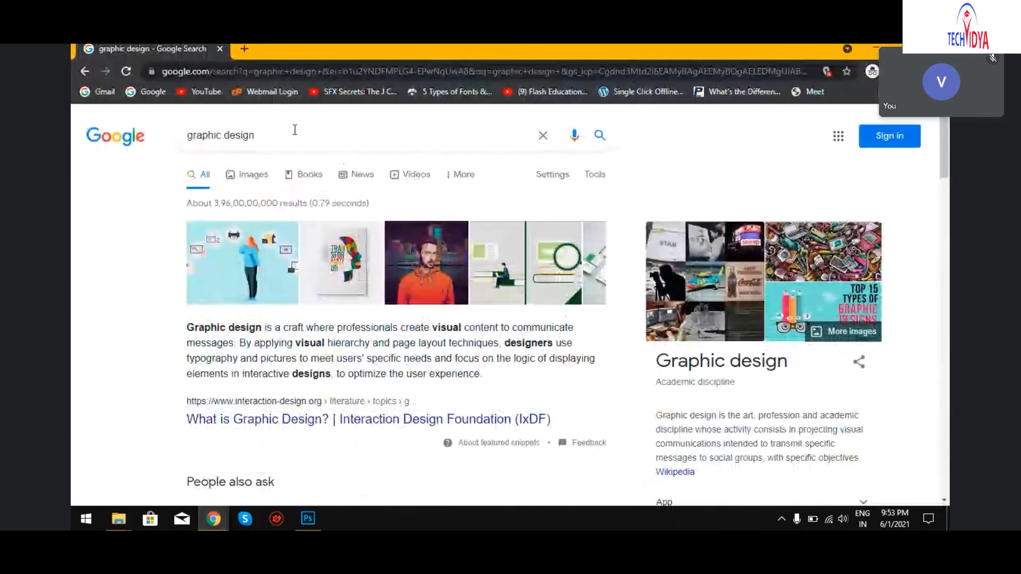
{"action": "left_click_drag", "start_coordinate": [295, 135], "coordinate": [208, 136]}
{"action": "left_click_drag", "start_coordinate": [85, 116], "coordinate": [72, 116]}
{"action": "type", "text": "f"}
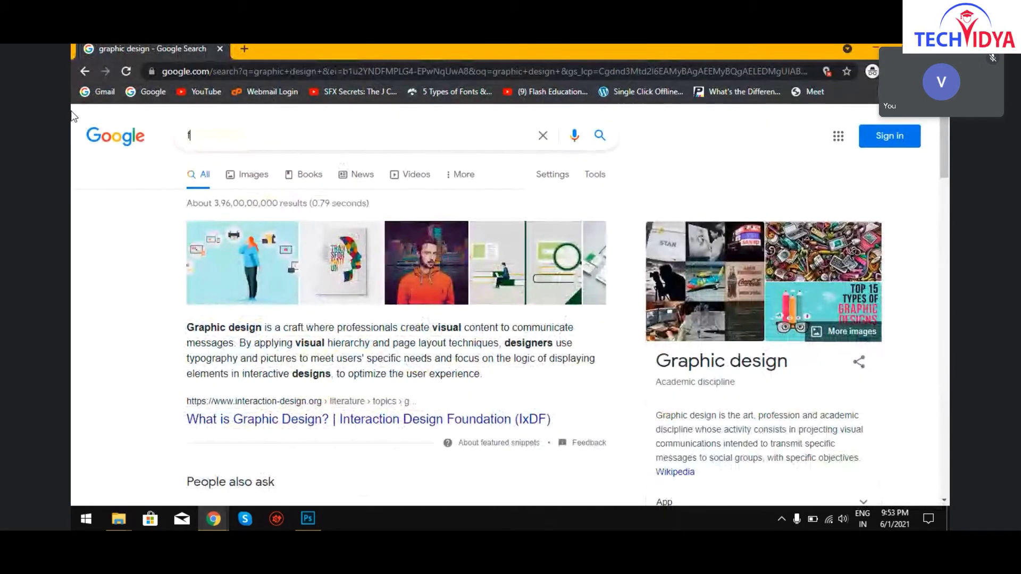
{"action": "type", "text": "fod qou"}
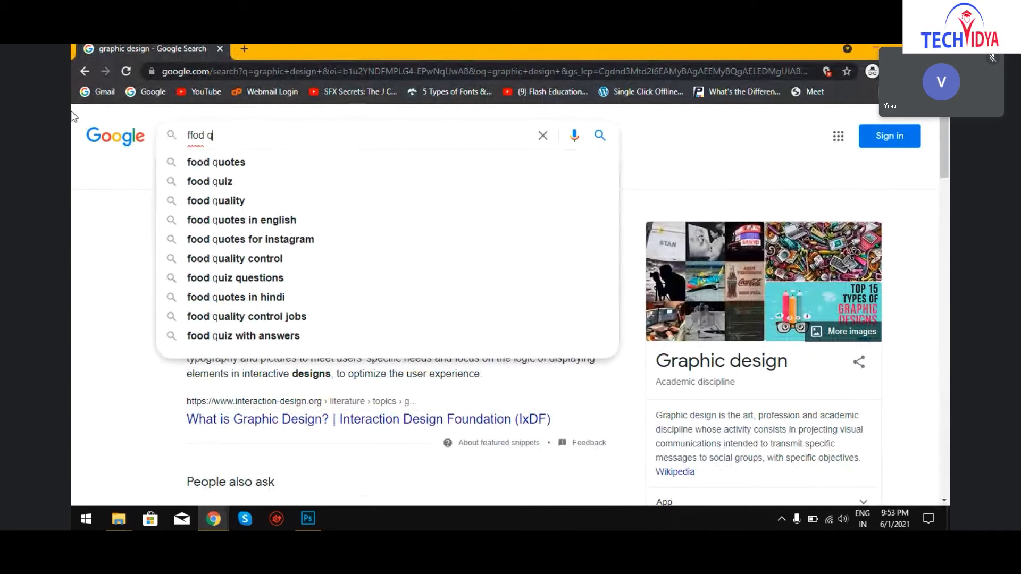
{"action": "left_click", "coordinate": [257, 165]}
{"action": "scroll", "coordinate": [273, 250], "scroll_direction": "down", "scroll_amount": 3}
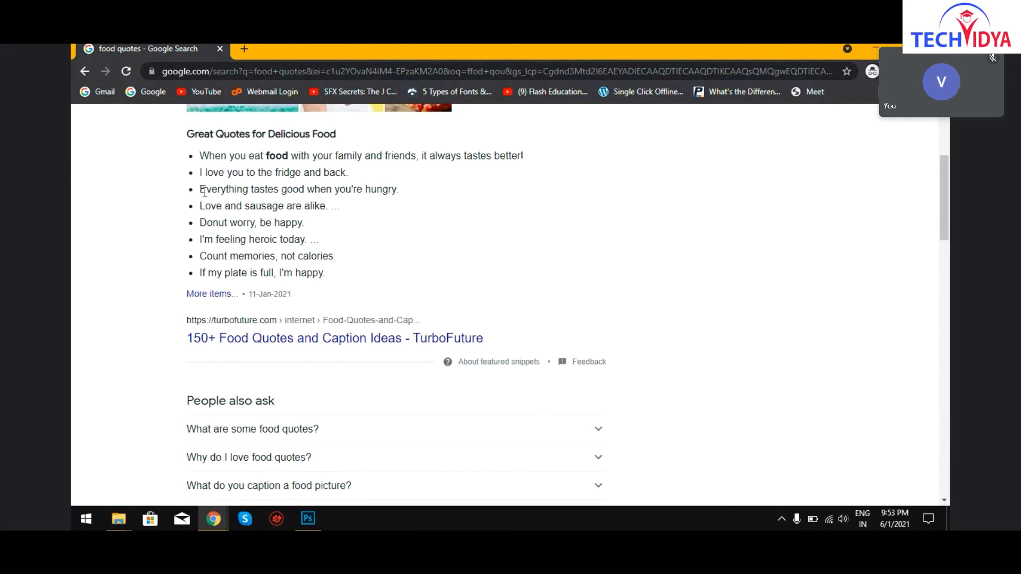
{"action": "left_click_drag", "start_coordinate": [201, 190], "coordinate": [401, 188]}
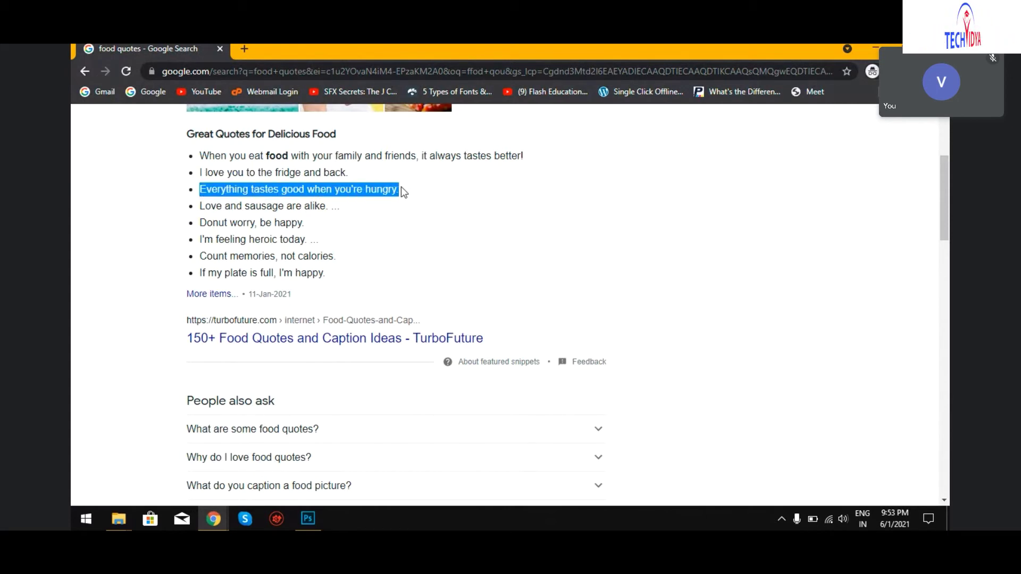
Return to Photoshop and add the quote "Everything tastes good when you're hungry." as a new text layer below BETTER.
{"action": "left_click", "coordinate": [303, 522]}
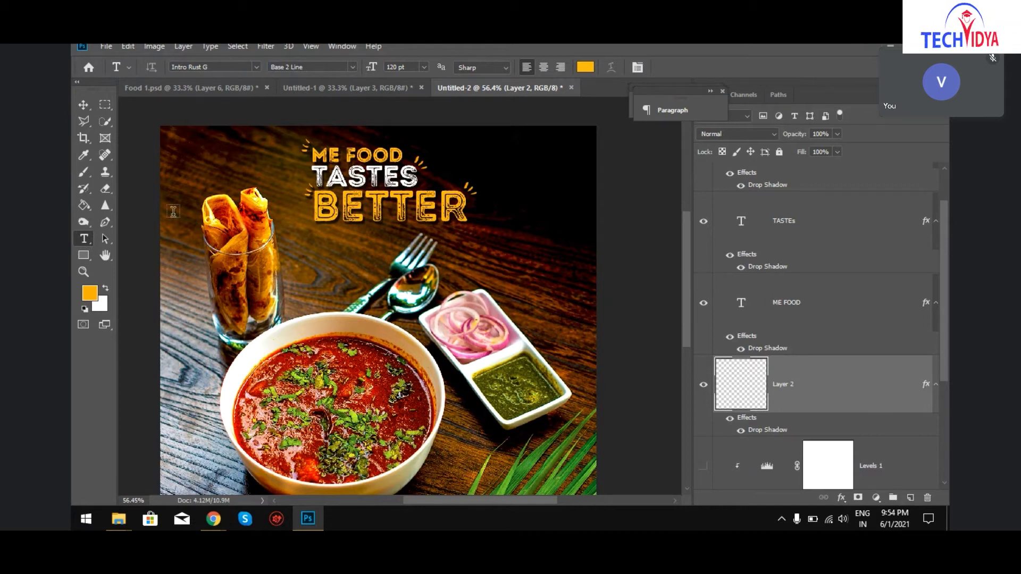
{"action": "left_click", "coordinate": [306, 253]}
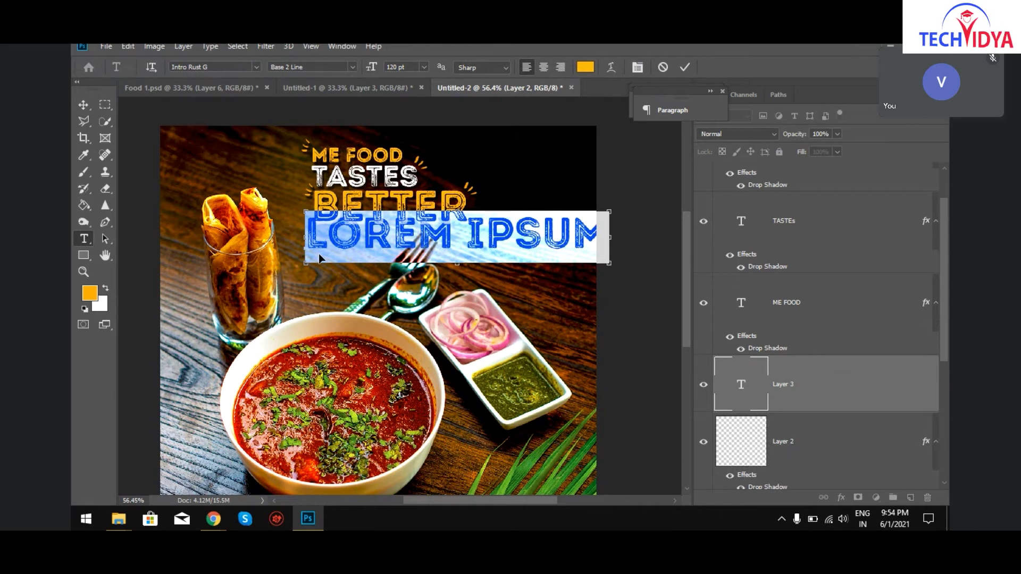
{"action": "type", "text": "EVERYTHING"}
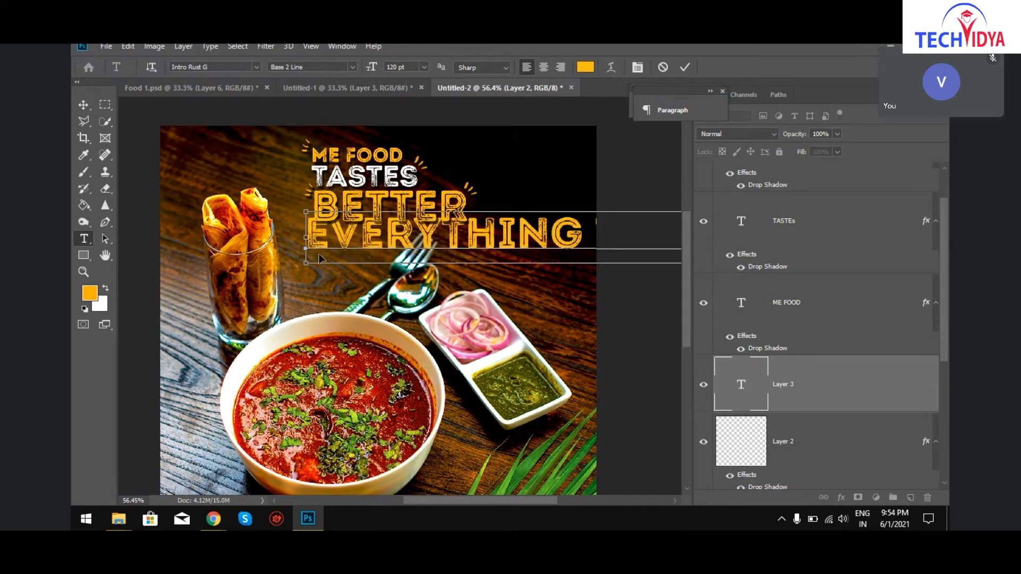
Set the whole quote in the Poppins Light font.
{"action": "key", "text": "ctrl+a"}
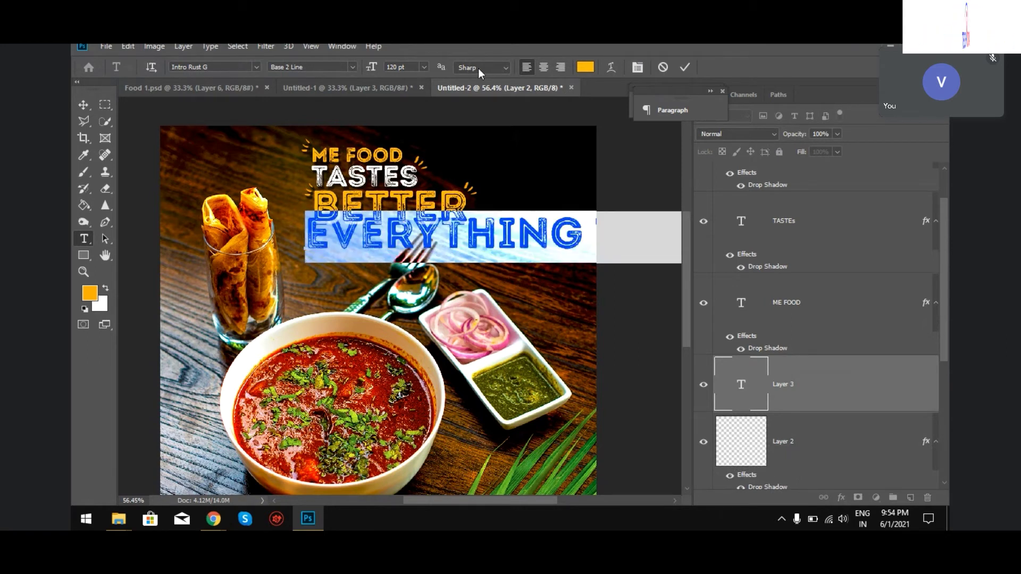
{"action": "left_click", "coordinate": [234, 66]}
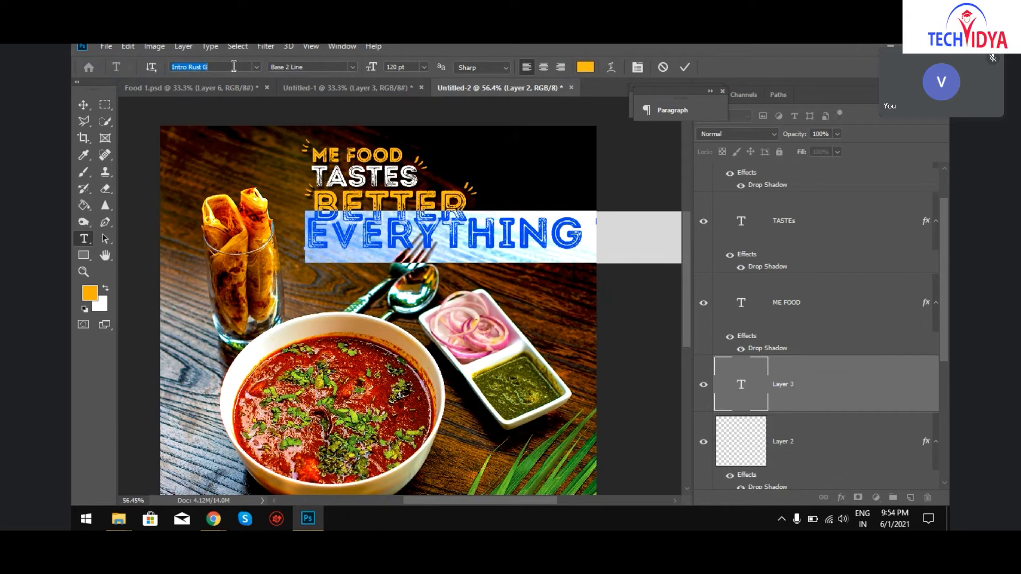
{"action": "left_click", "coordinate": [233, 66]}
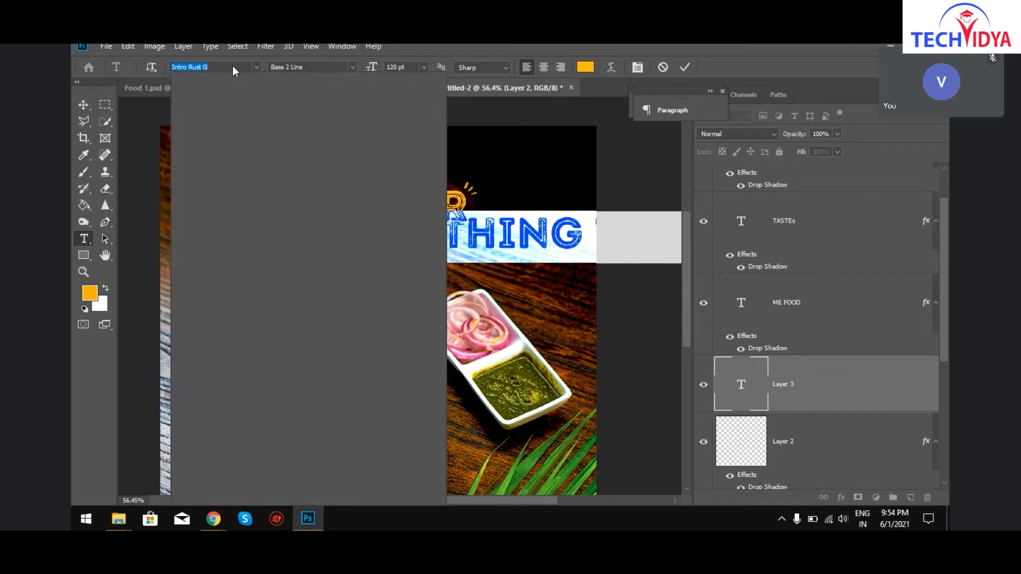
{"action": "type", "text": "po"}
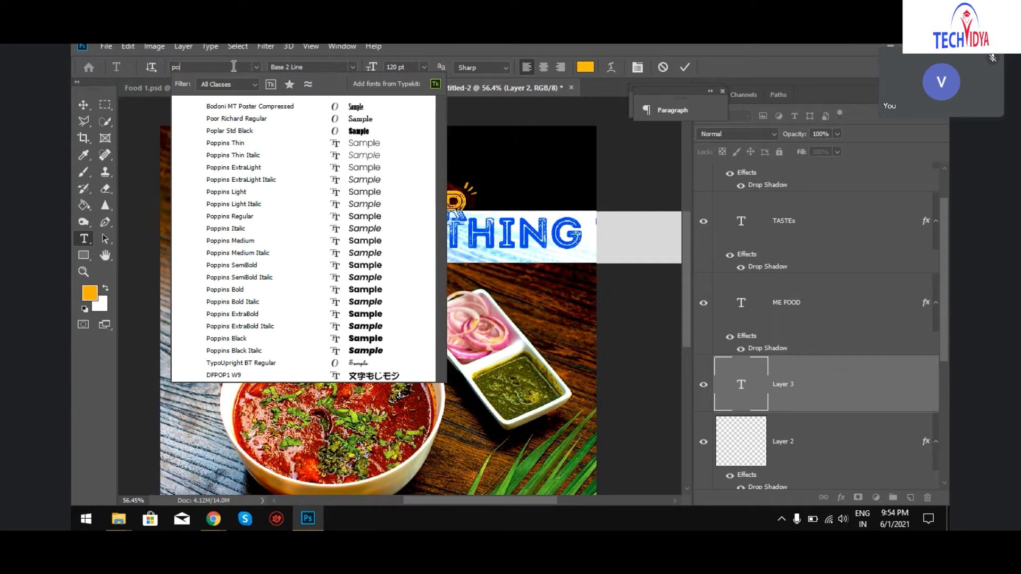
{"action": "type", "text": "pi"}
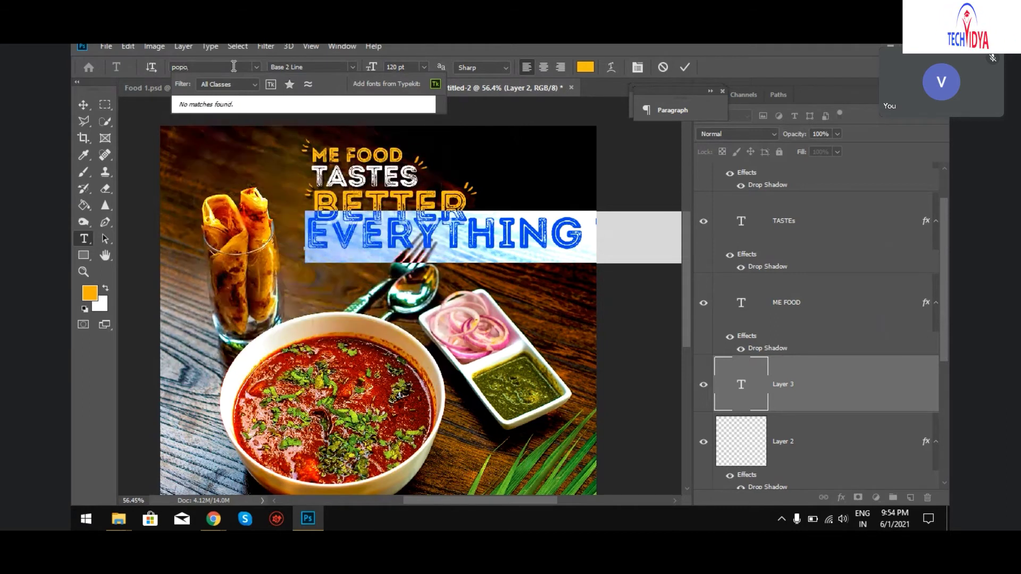
{"action": "key", "text": "BackSpace"}
{"action": "key", "text": "BackSpace"}
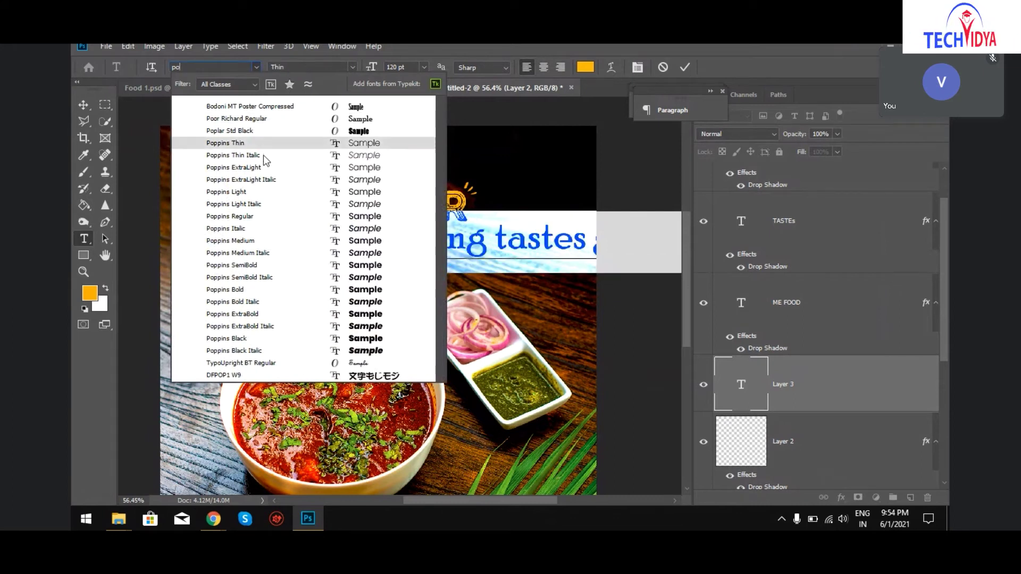
{"action": "left_click", "coordinate": [256, 192]}
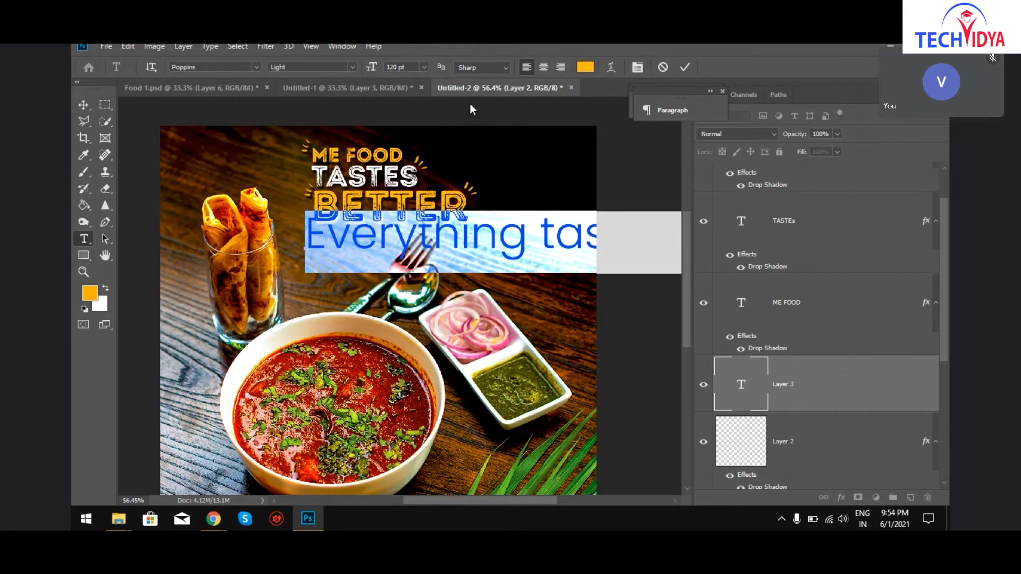
Reduce the quote's text size to 21 pt and colour it white (ffffff).
{"action": "left_click_drag", "start_coordinate": [371, 68], "coordinate": [313, 72]}
{"action": "left_click", "coordinate": [584, 68]}
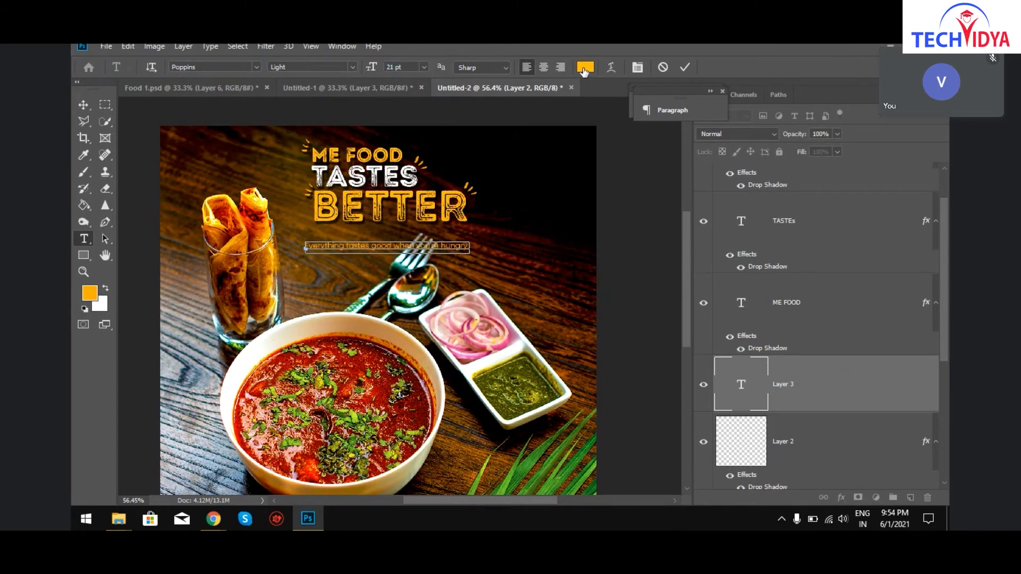
{"action": "type", "text": "ffffff"}
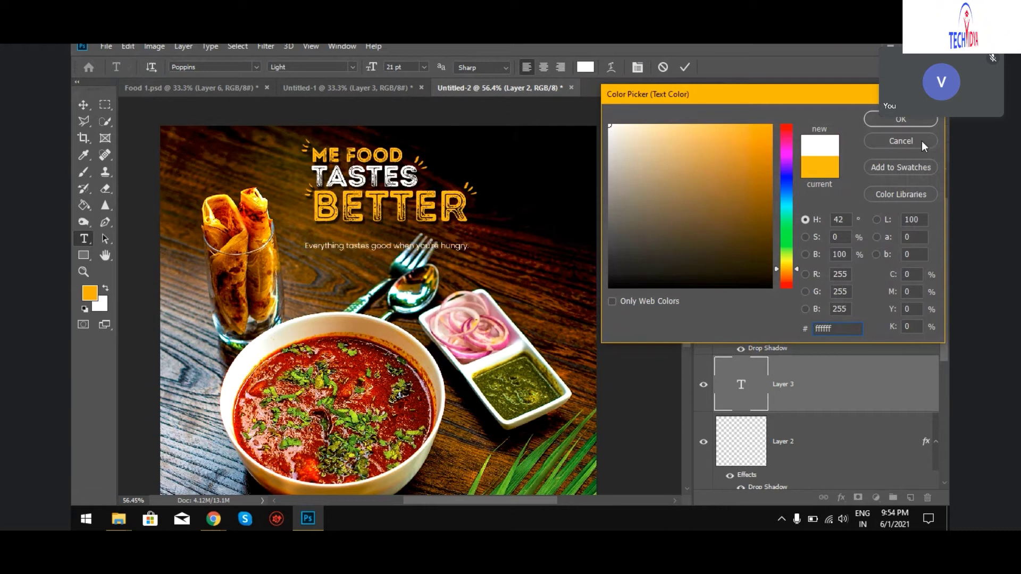
{"action": "left_click", "coordinate": [894, 122]}
Commit the quote text and move it directly beneath BETTER, aligned with the title's left edge.
{"action": "left_click", "coordinate": [85, 106]}
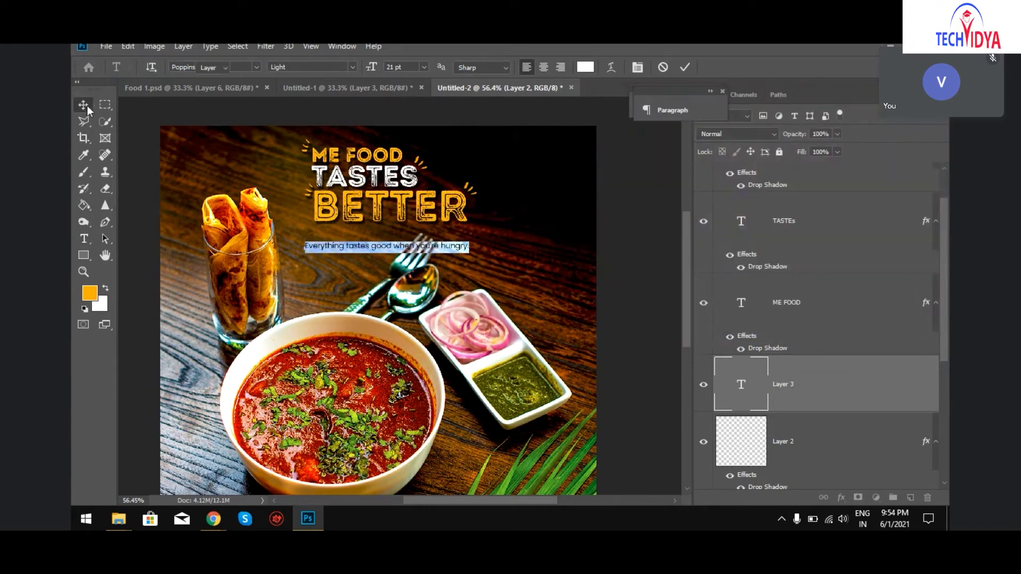
{"action": "key", "text": "ctrl+1"}
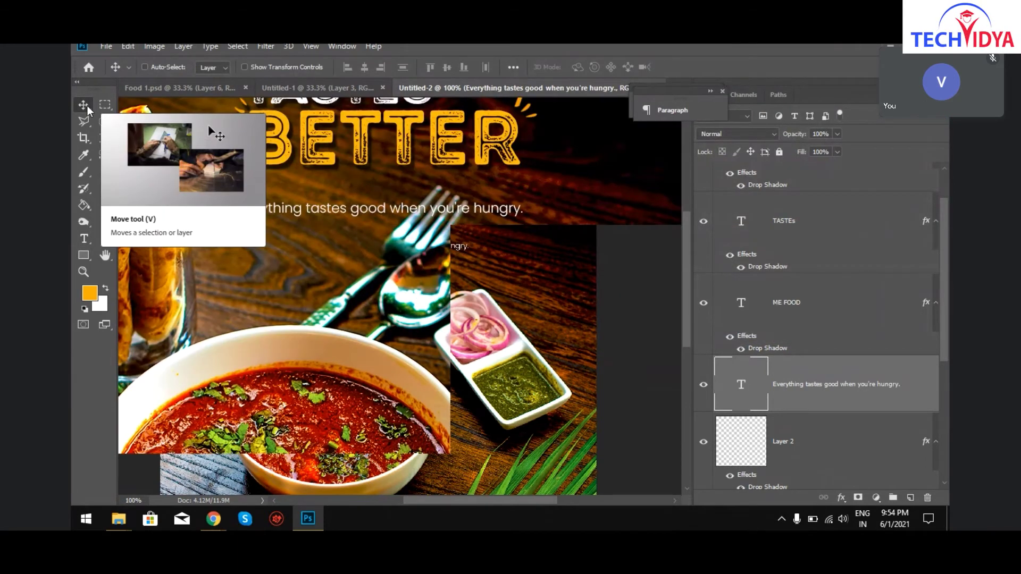
{"action": "left_click", "coordinate": [144, 67]}
{"action": "scroll", "coordinate": [341, 266], "scroll_direction": "up", "scroll_amount": 3}
{"action": "left_click_drag", "start_coordinate": [356, 249], "coordinate": [345, 253]}
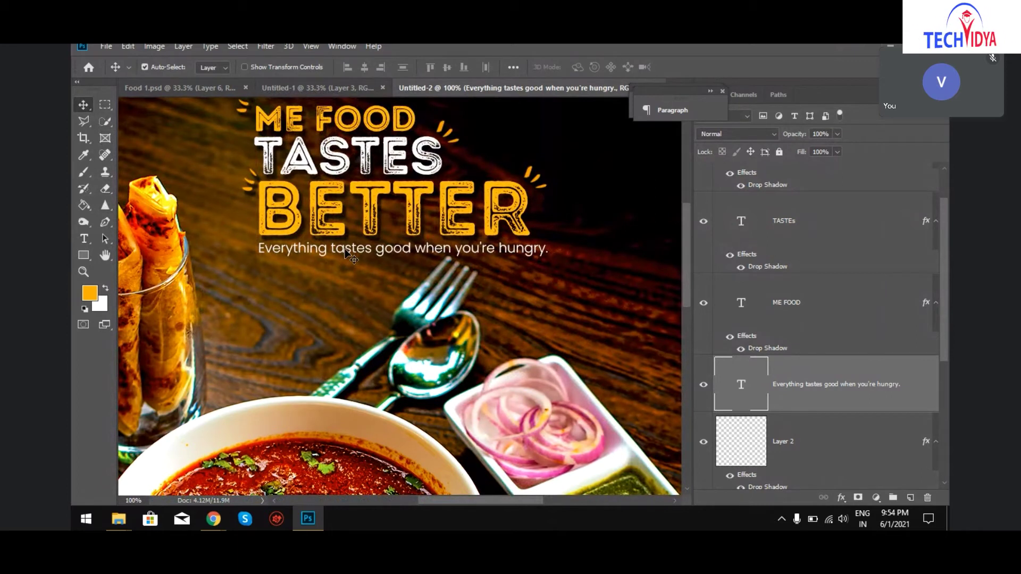
Select the whole quote, set its anti-aliasing to Smooth and turn on All Caps.
{"action": "key", "text": "t"}
{"action": "triple_click", "coordinate": [309, 248]}
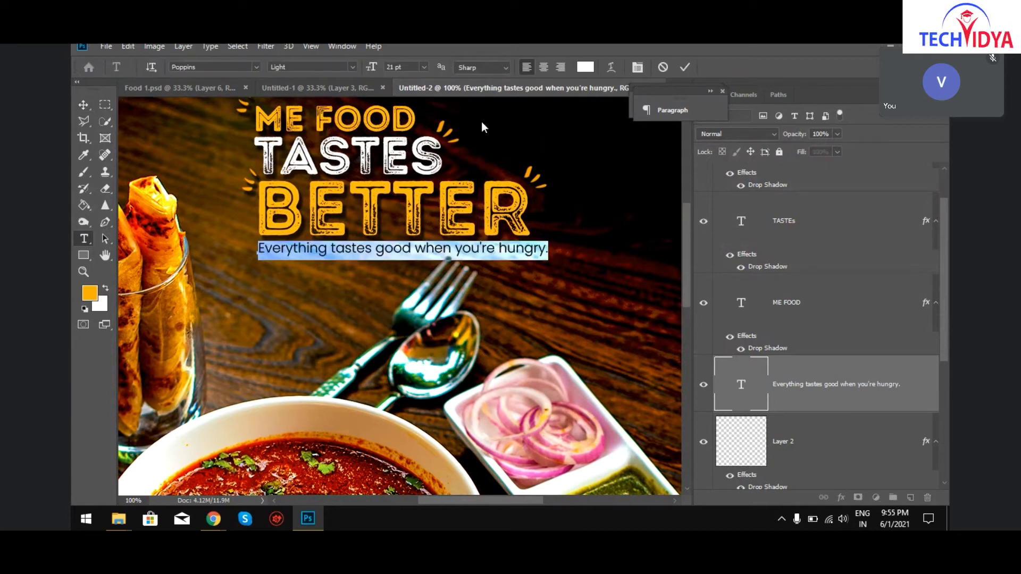
{"action": "left_click", "coordinate": [506, 68]}
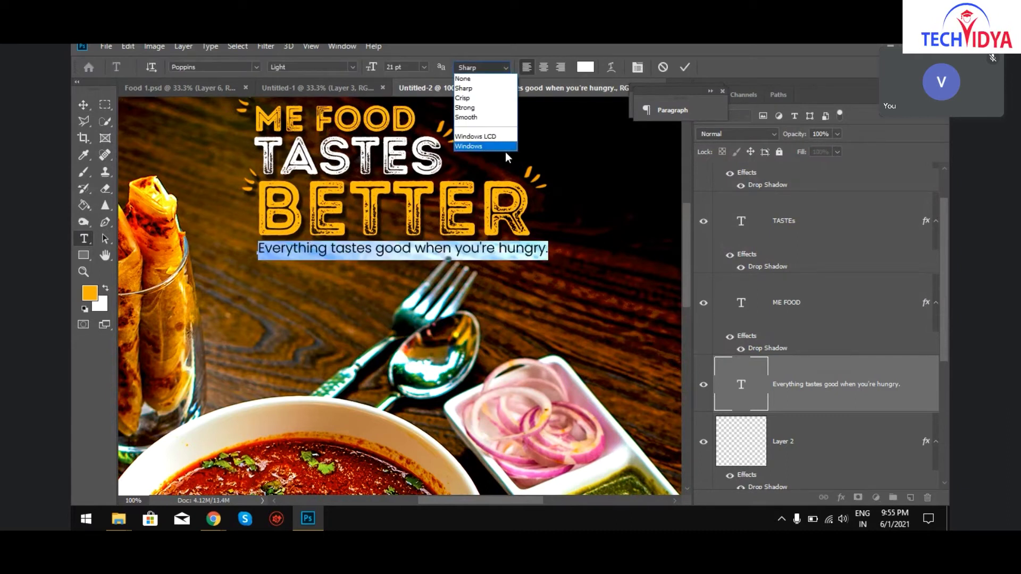
{"action": "left_click", "coordinate": [486, 121]}
{"action": "left_click", "coordinate": [611, 68]}
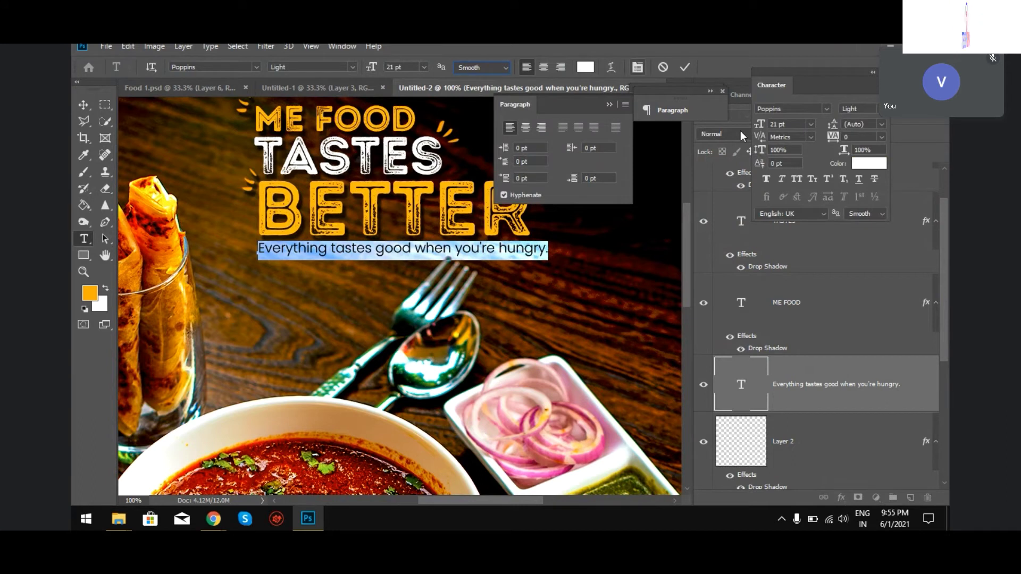
{"action": "left_click", "coordinate": [796, 179]}
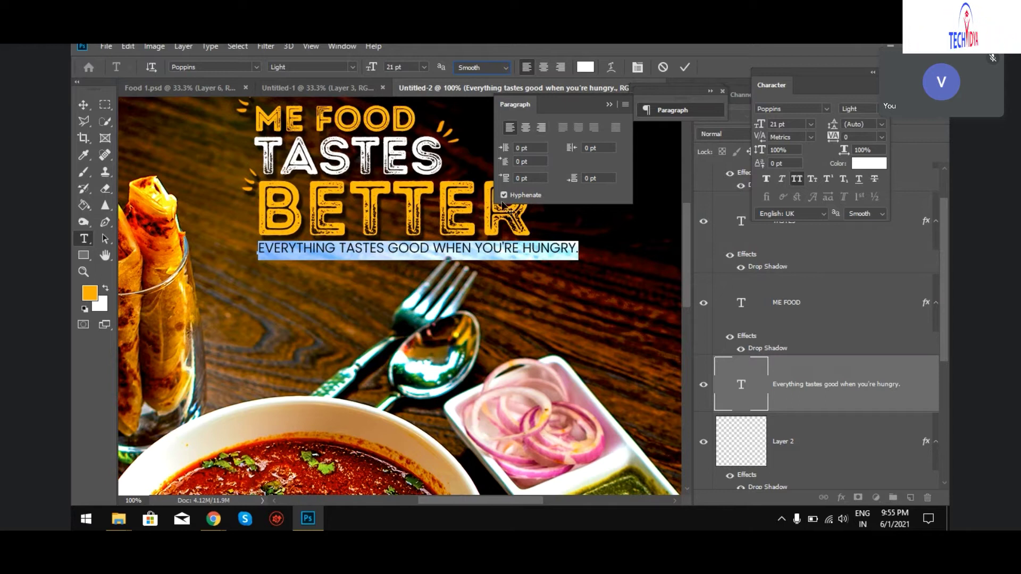
Reduce the quote's text size to 18 pt.
{"action": "left_click", "coordinate": [372, 69]}
{"action": "key", "text": "Down"}
{"action": "key", "text": "Down"}
{"action": "key", "text": "Down"}
{"action": "key", "text": "Tab"}
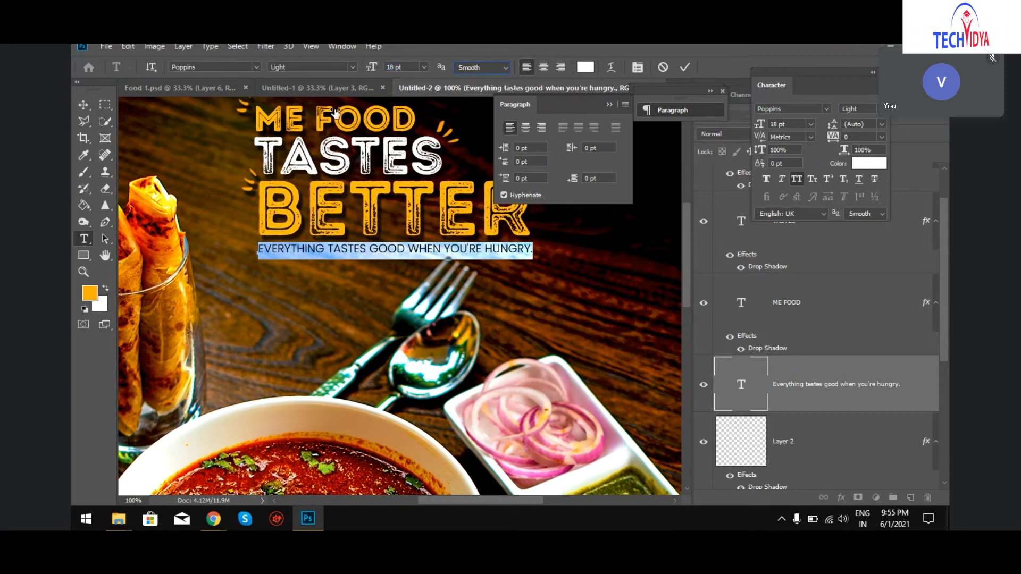
Try the Medium and Bold weights of Poppins on the words TASTES GOOD in the quote.
{"action": "left_click", "coordinate": [258, 249]}
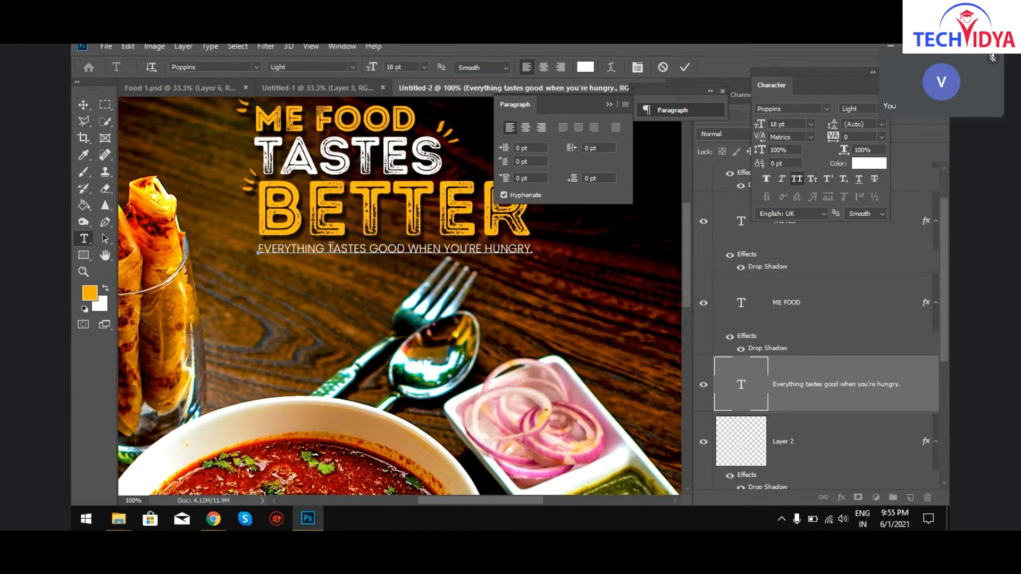
{"action": "left_click_drag", "start_coordinate": [327, 249], "coordinate": [407, 250]}
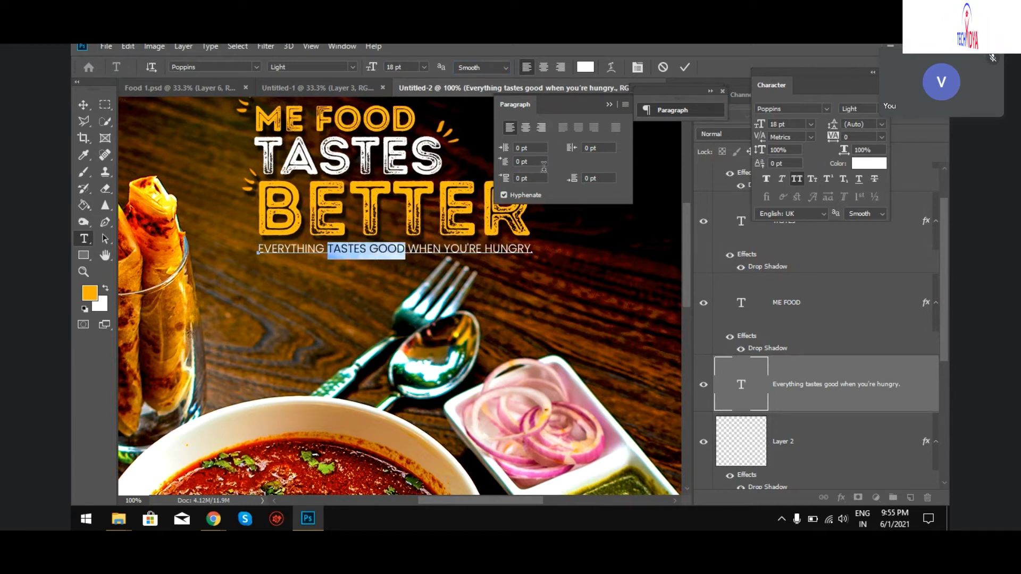
{"action": "left_click", "coordinate": [873, 110]}
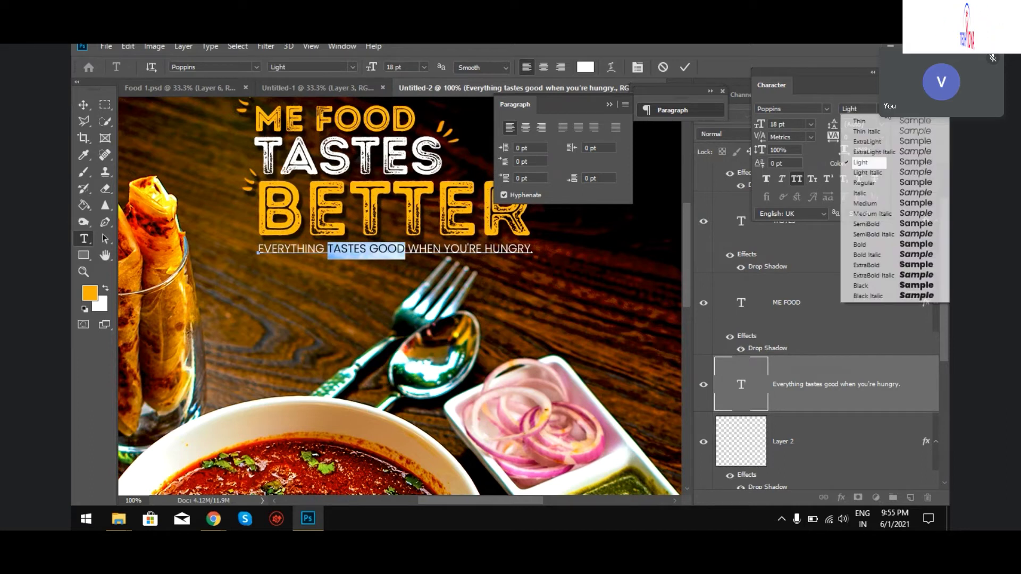
{"action": "left_click", "coordinate": [871, 204]}
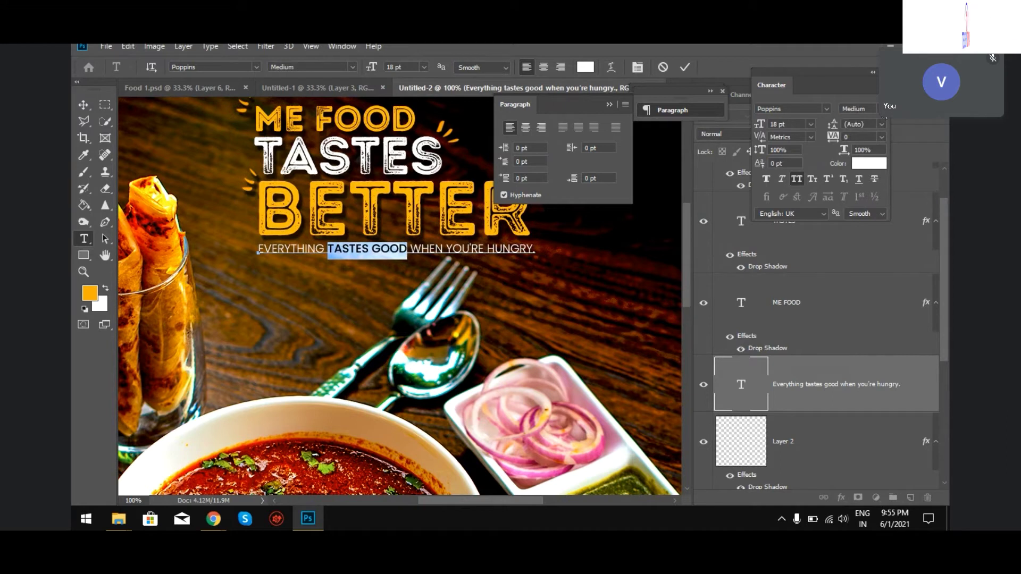
{"action": "left_click", "coordinate": [873, 110]}
{"action": "left_click", "coordinate": [866, 245]}
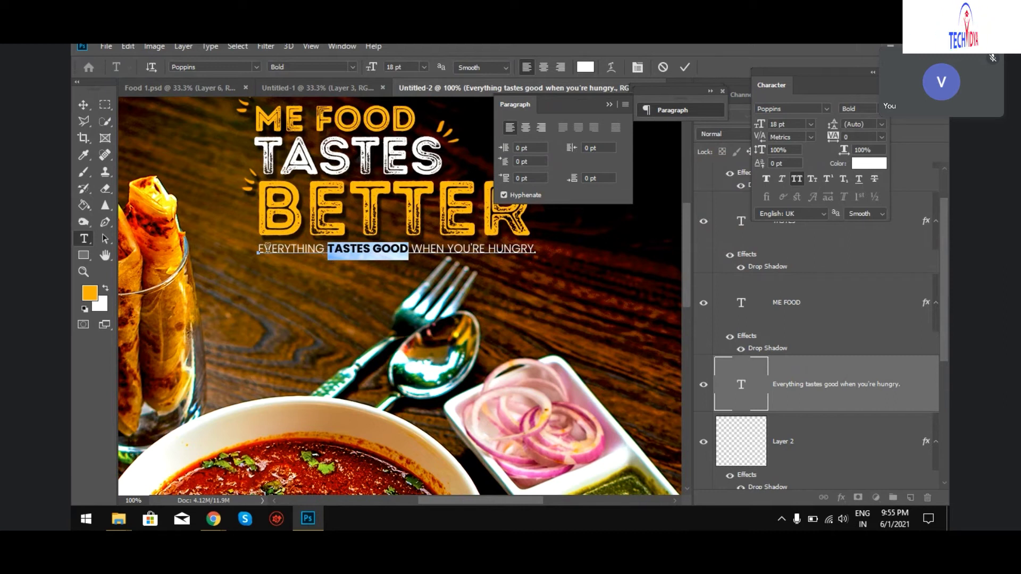
Set the entire quote in the Poppins Medium weight.
{"action": "left_click_drag", "start_coordinate": [258, 249], "coordinate": [540, 248]}
{"action": "left_click", "coordinate": [874, 109]}
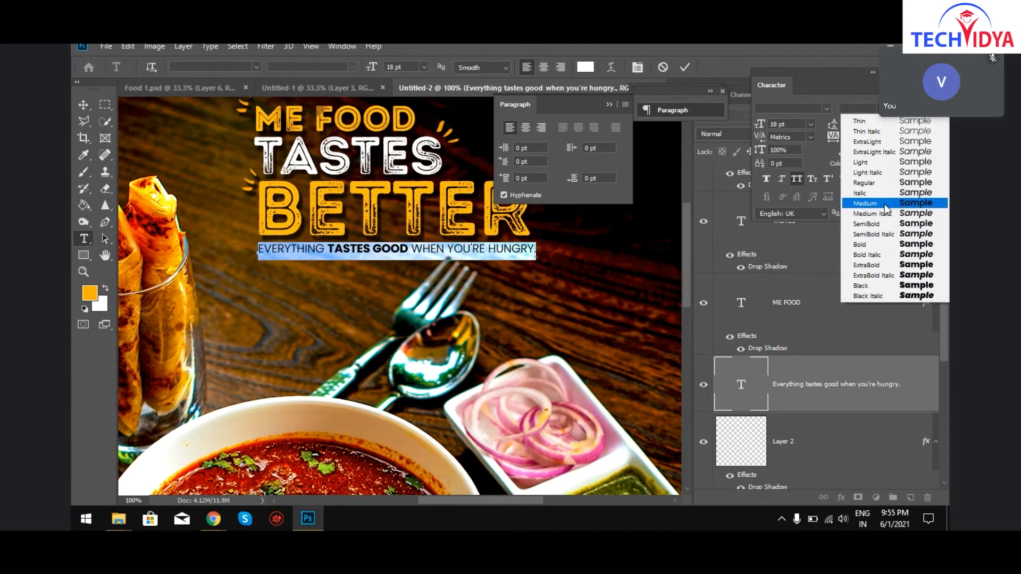
{"action": "left_click", "coordinate": [884, 204]}
Emphasise the words TASTES GOOD and HUNGRY. in the quote with the Poppins SemiBold weight.
{"action": "left_click_drag", "start_coordinate": [330, 248], "coordinate": [414, 248]}
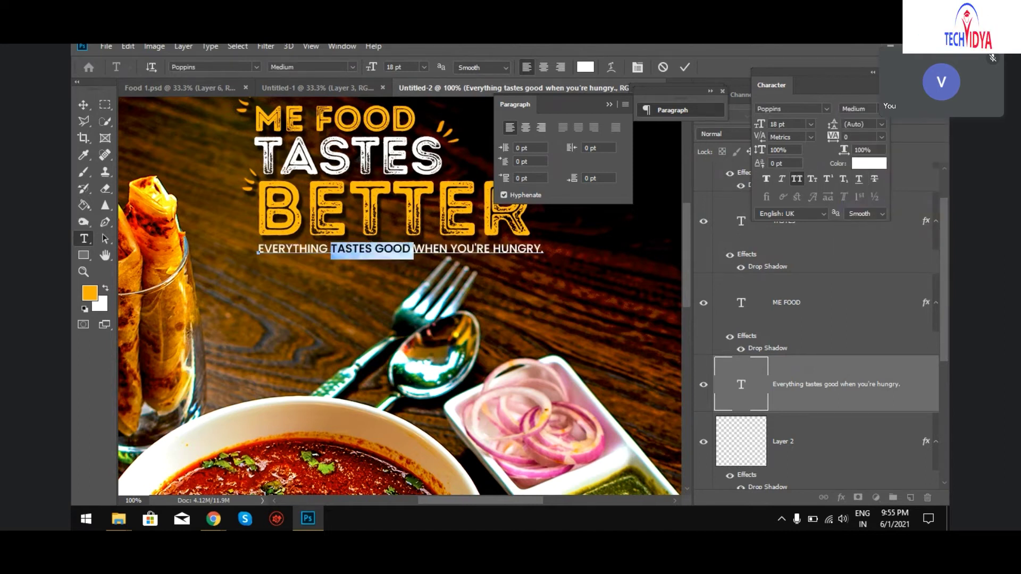
{"action": "left_click", "coordinate": [859, 108]}
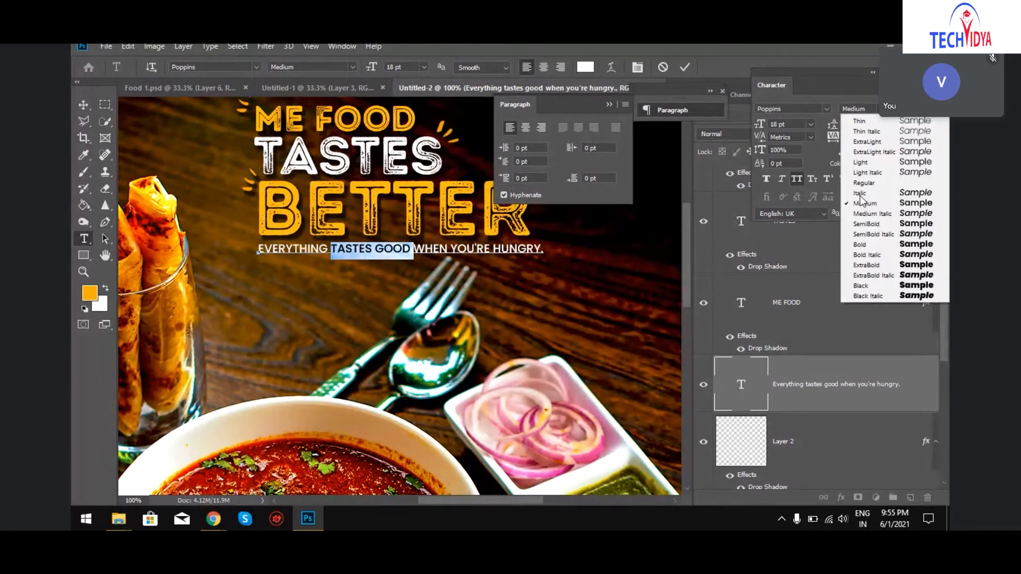
{"action": "left_click", "coordinate": [867, 234]}
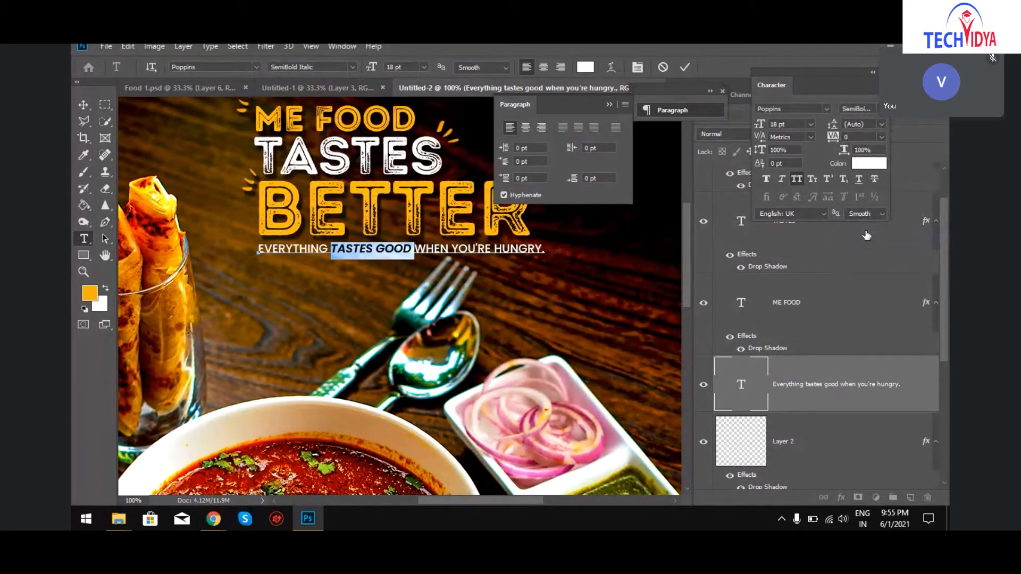
{"action": "left_click", "coordinate": [857, 108]}
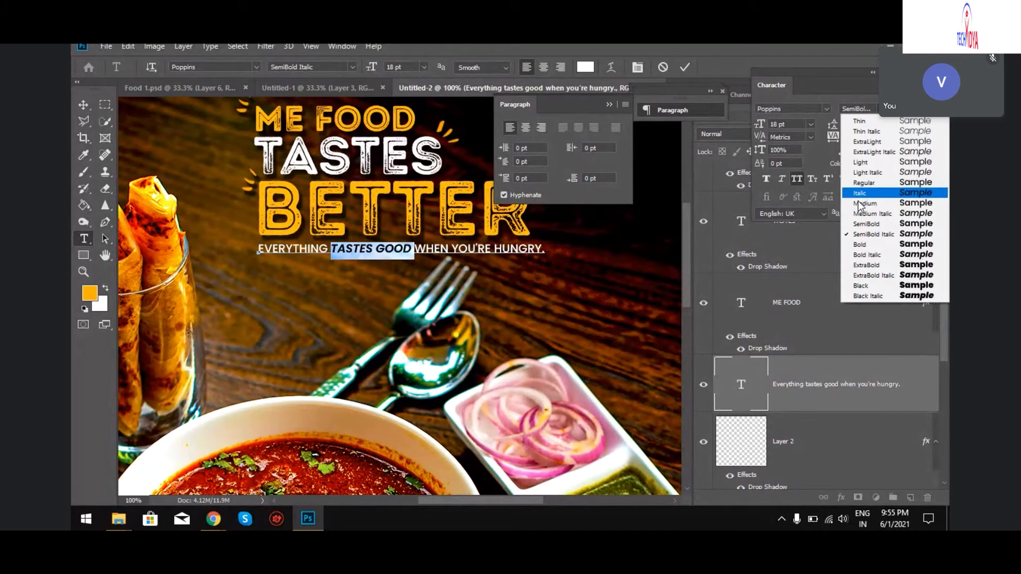
{"action": "left_click", "coordinate": [866, 224]}
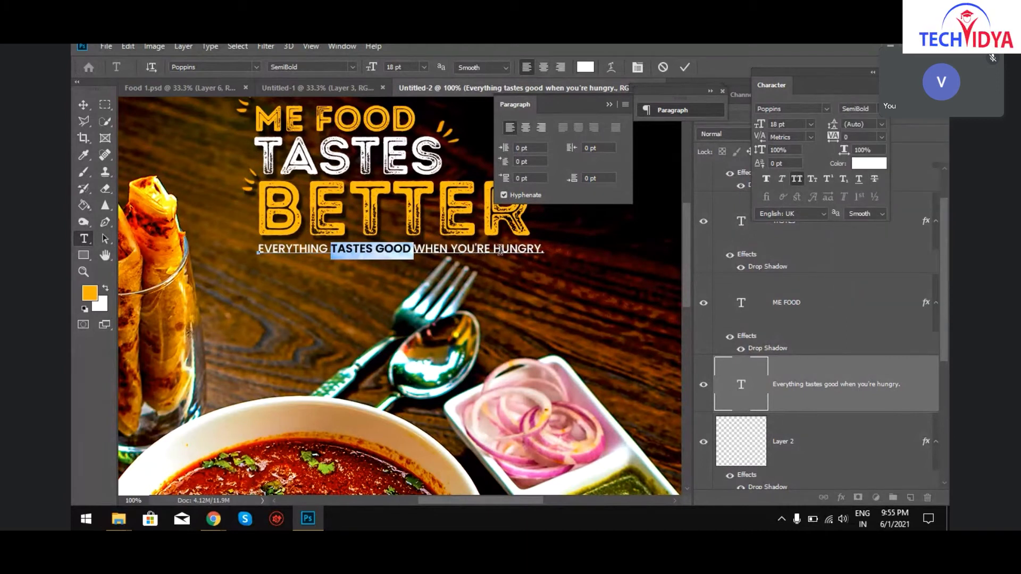
{"action": "left_click_drag", "start_coordinate": [494, 248], "coordinate": [544, 249]}
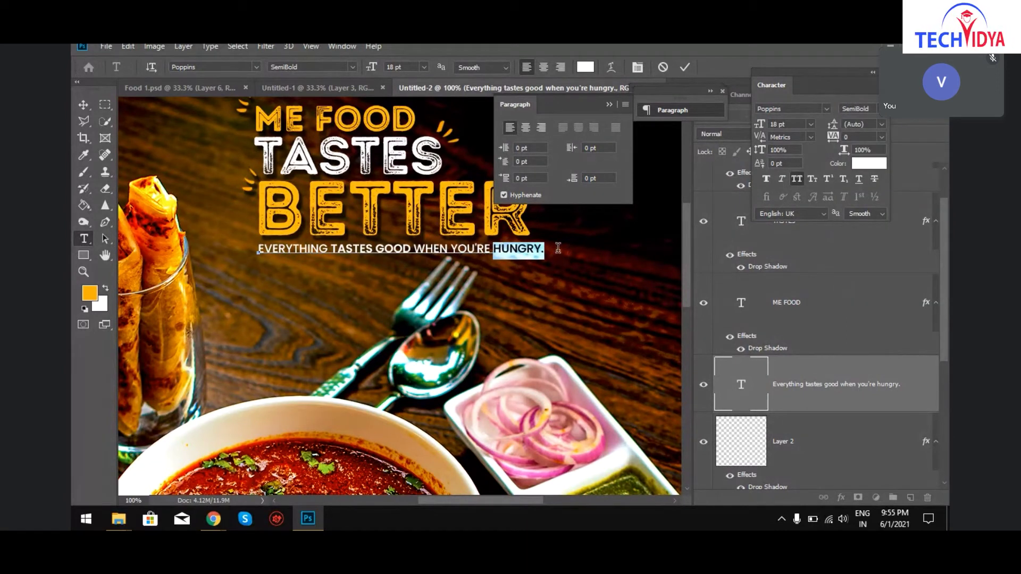
{"action": "left_click", "coordinate": [858, 108]}
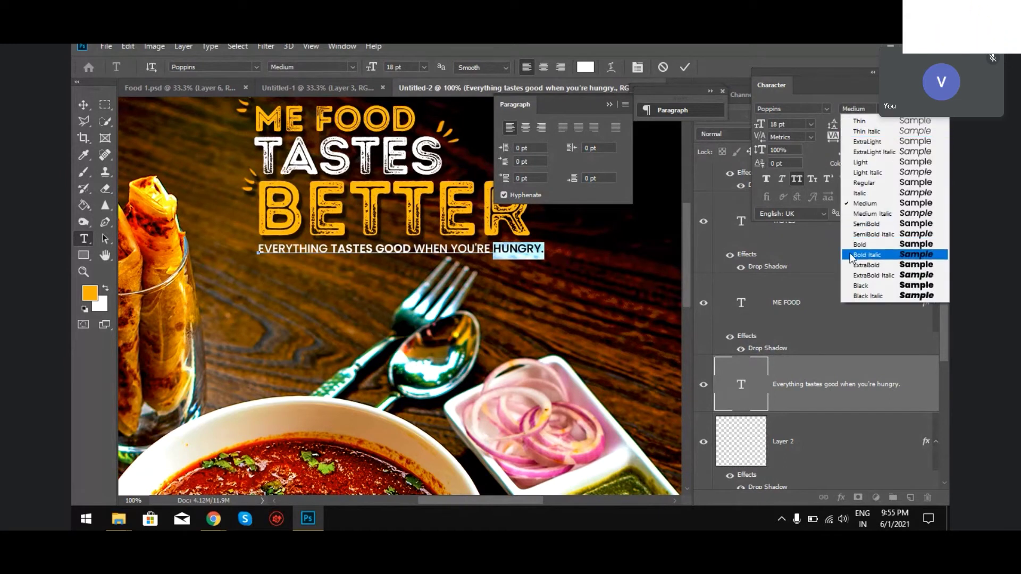
{"action": "left_click", "coordinate": [866, 224]}
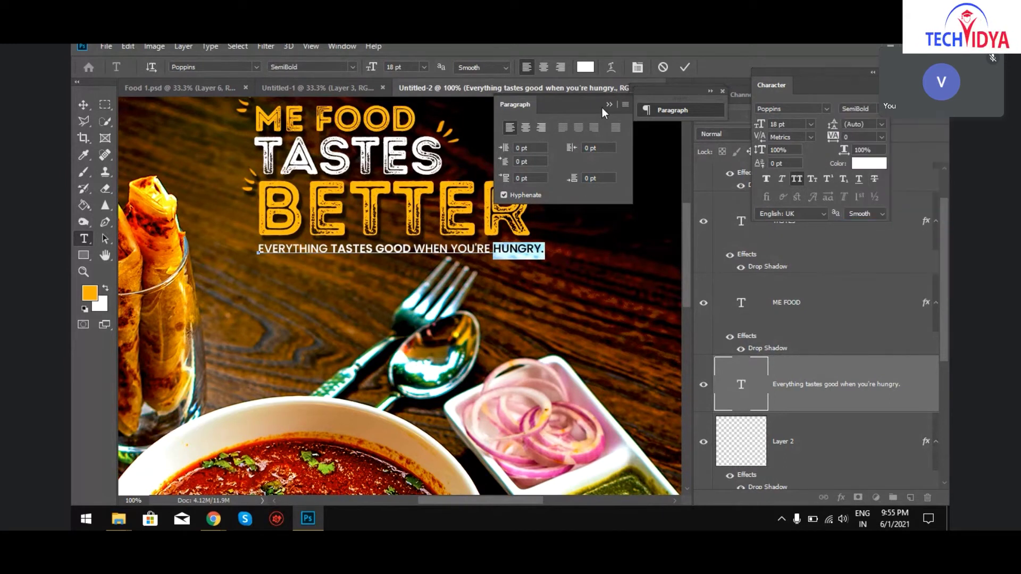
Colour the word HUNGRY. with the yellow-orange sampled from BETTER (ffbd1e) and copy its hex code.
{"action": "left_click", "coordinate": [586, 68]}
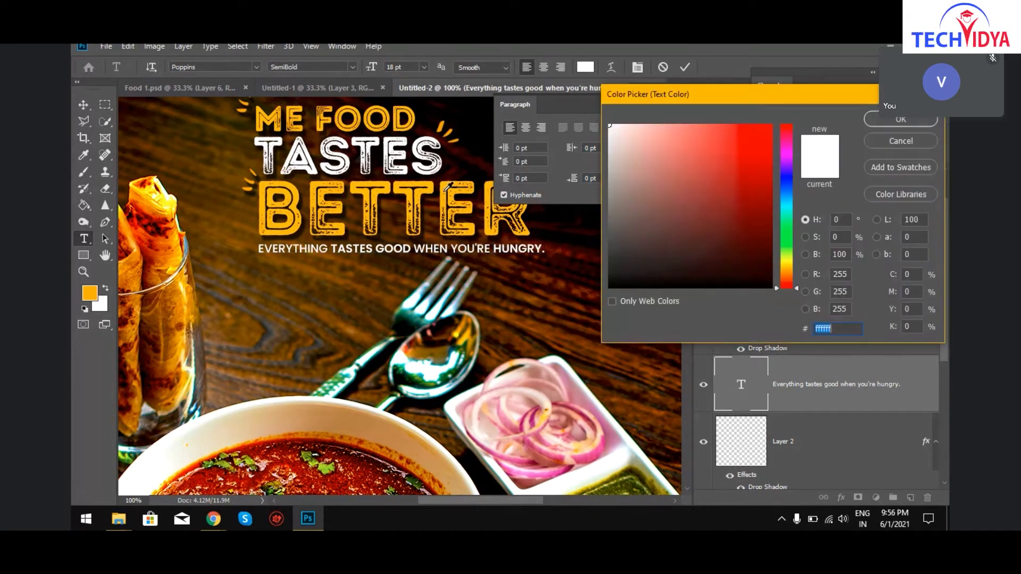
{"action": "left_click", "coordinate": [447, 181]}
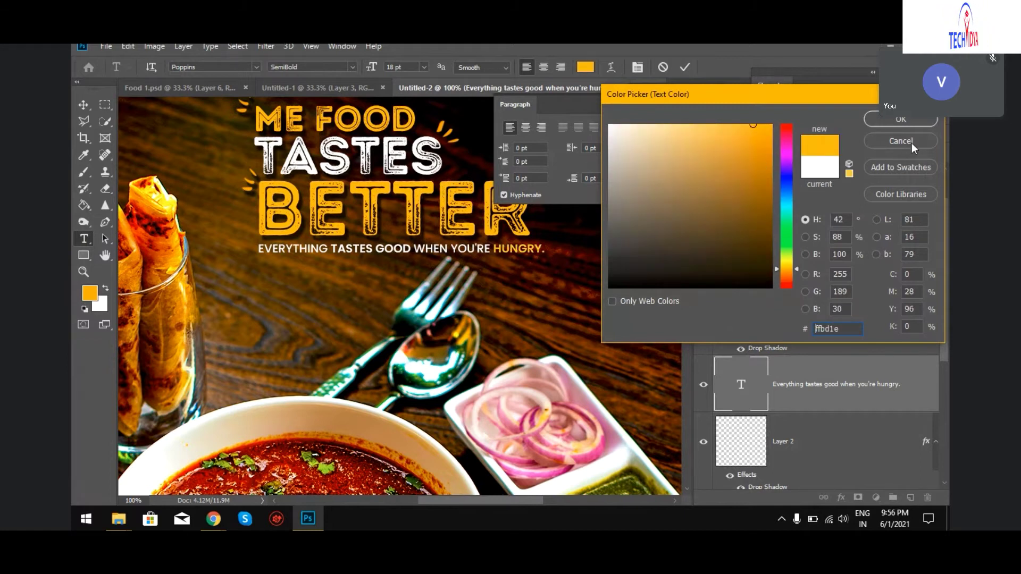
{"action": "left_click_drag", "start_coordinate": [847, 329], "coordinate": [781, 328]}
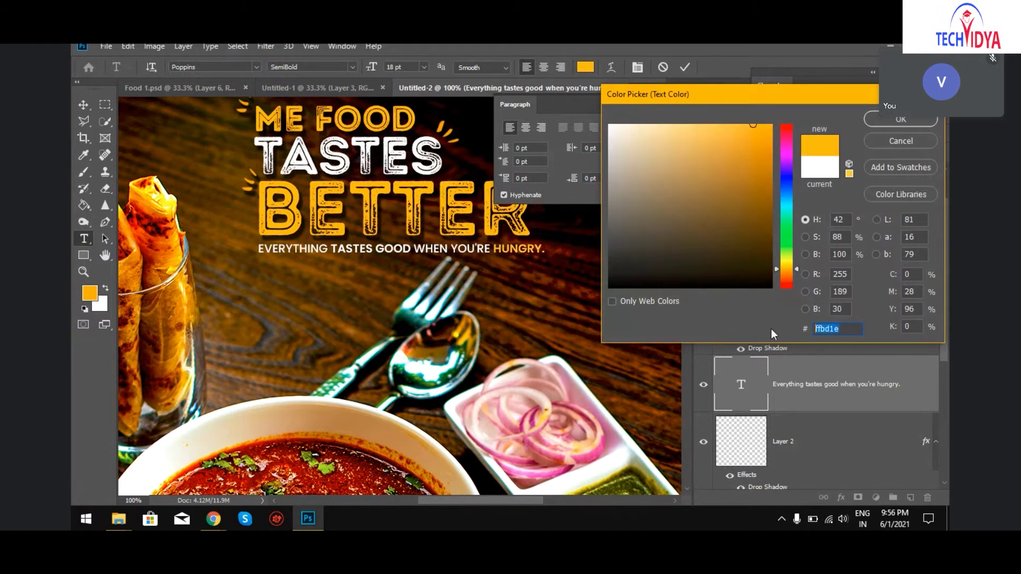
{"action": "left_click", "coordinate": [910, 125]}
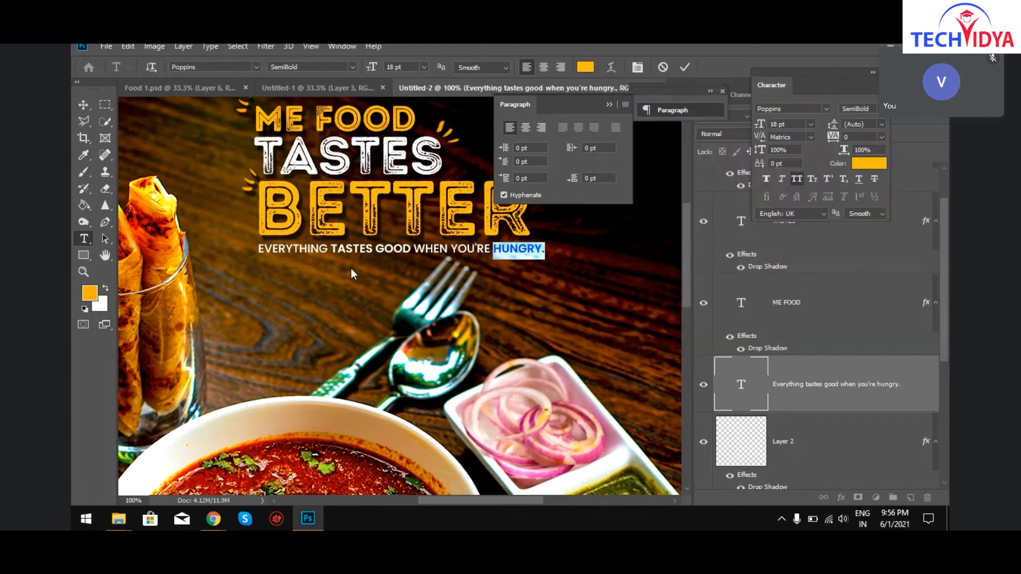
Apply the copied colour ffbd1e to the words TASTES GOOD and commit the quote text.
{"action": "left_click_drag", "start_coordinate": [331, 249], "coordinate": [414, 250]}
{"action": "left_click", "coordinate": [586, 71]}
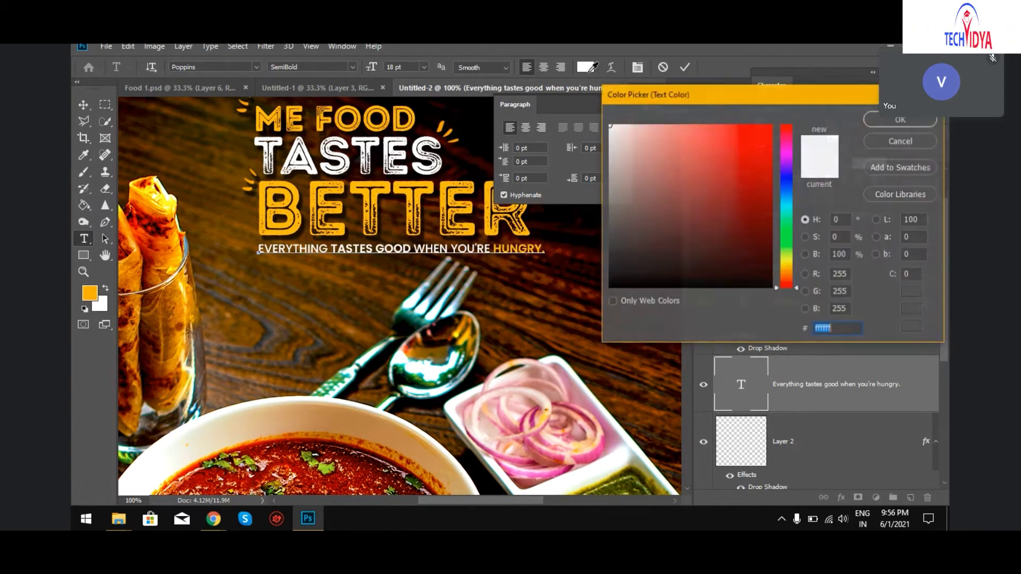
{"action": "key", "text": "ctrl+v"}
{"action": "left_click", "coordinate": [901, 119]}
{"action": "left_click", "coordinate": [83, 105]}
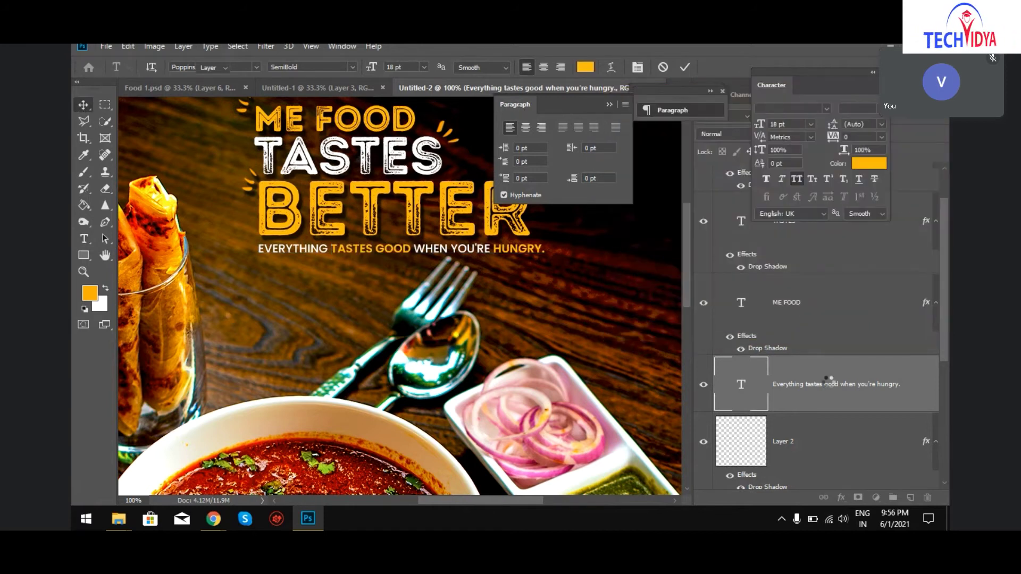
Copy the ME FOOD layer's drop shadow onto the quote layer and set its distance to 5 px and spread to 22%.
{"action": "left_click_drag", "start_coordinate": [926, 303], "coordinate": [895, 407]}
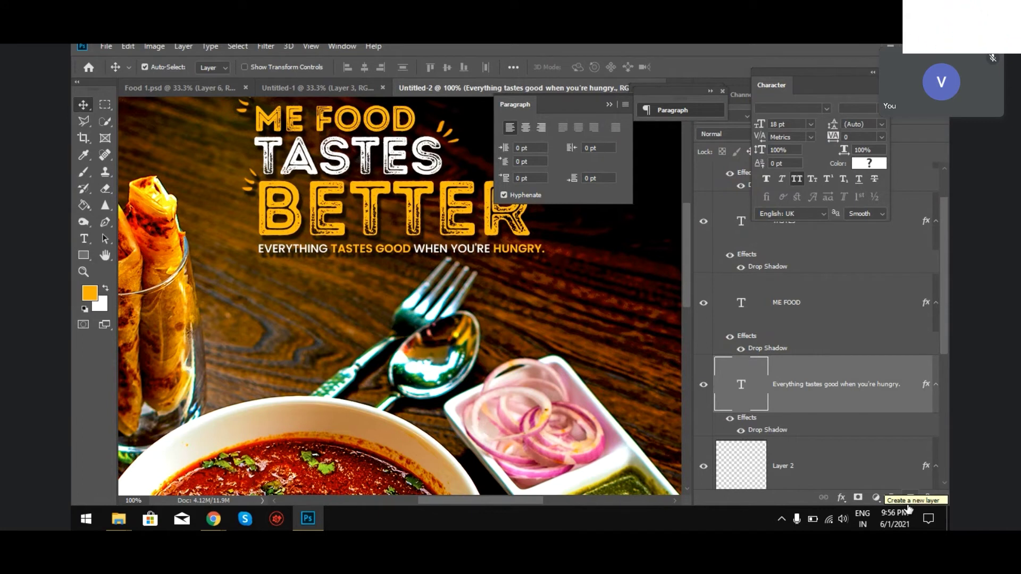
{"action": "double_click", "coordinate": [925, 386]}
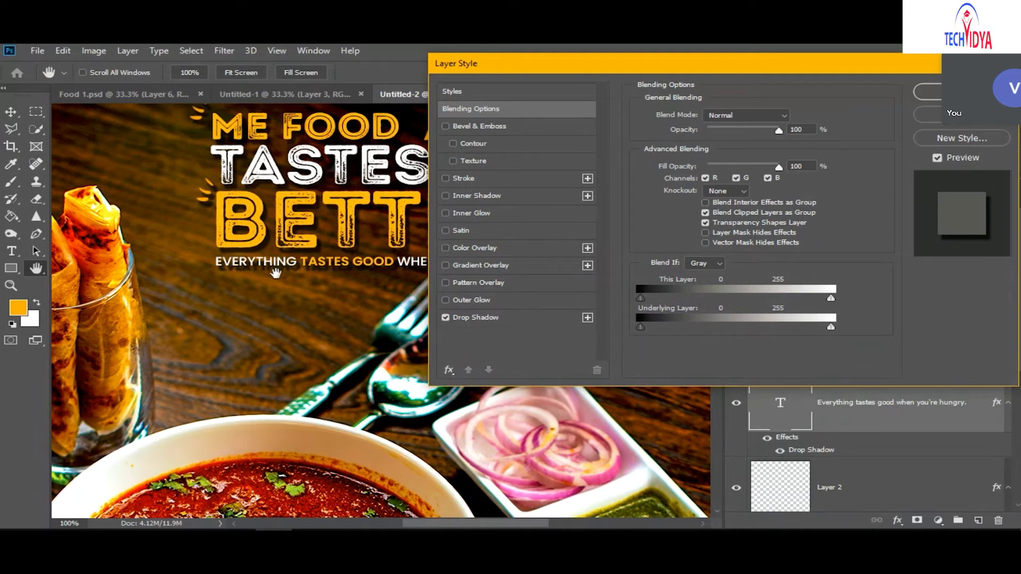
{"action": "left_click_drag", "start_coordinate": [519, 67], "coordinate": [561, 59]}
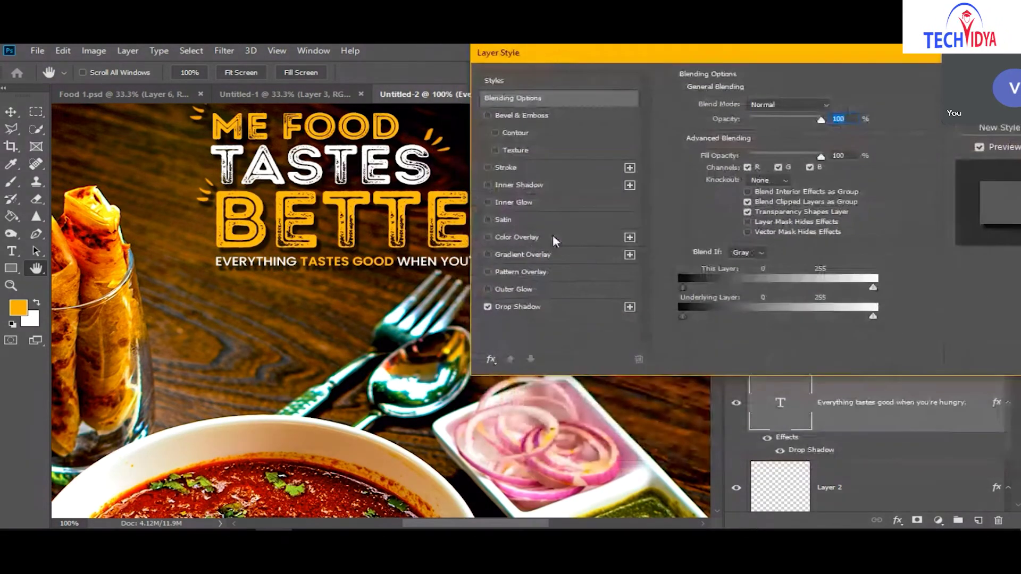
{"action": "left_click", "coordinate": [532, 307]}
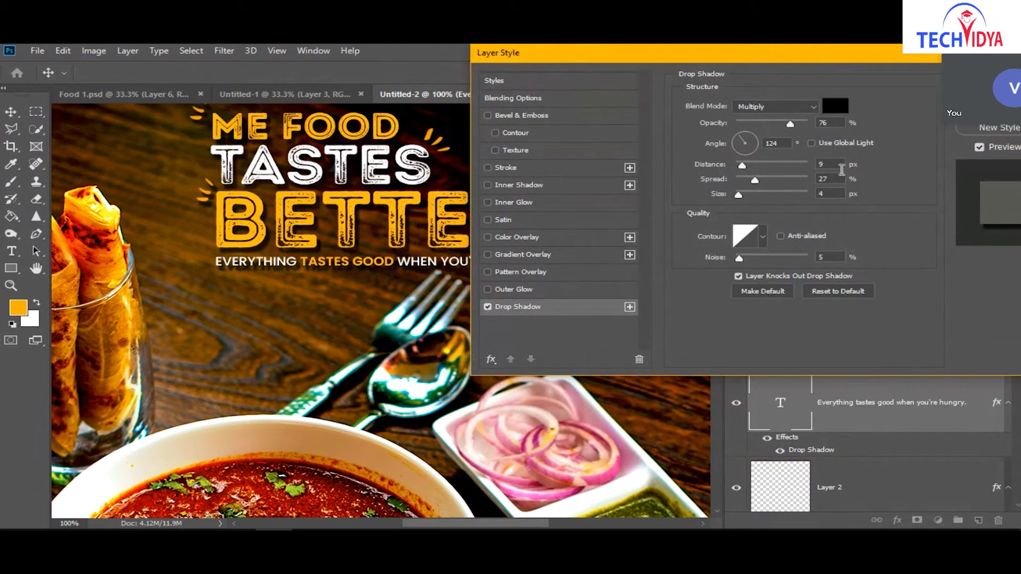
{"action": "double_click", "coordinate": [826, 164]}
{"action": "type", "text": "5"}
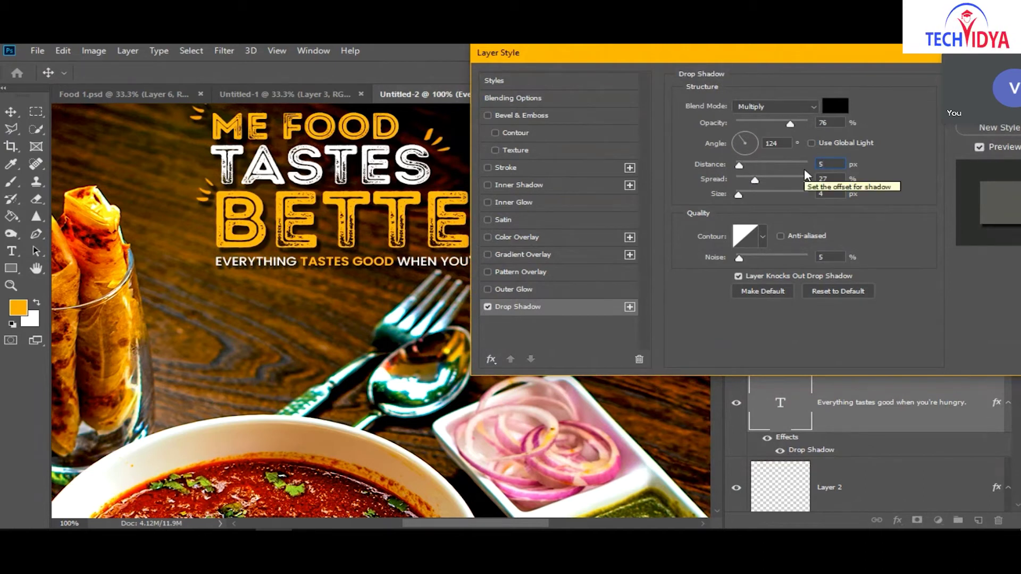
{"action": "double_click", "coordinate": [828, 179]}
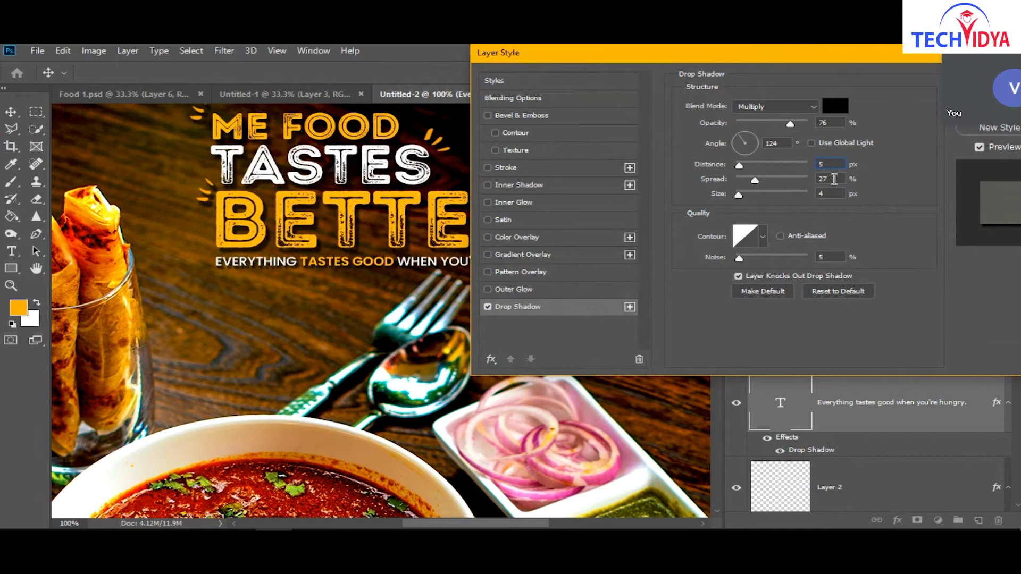
{"action": "type", "text": "22"}
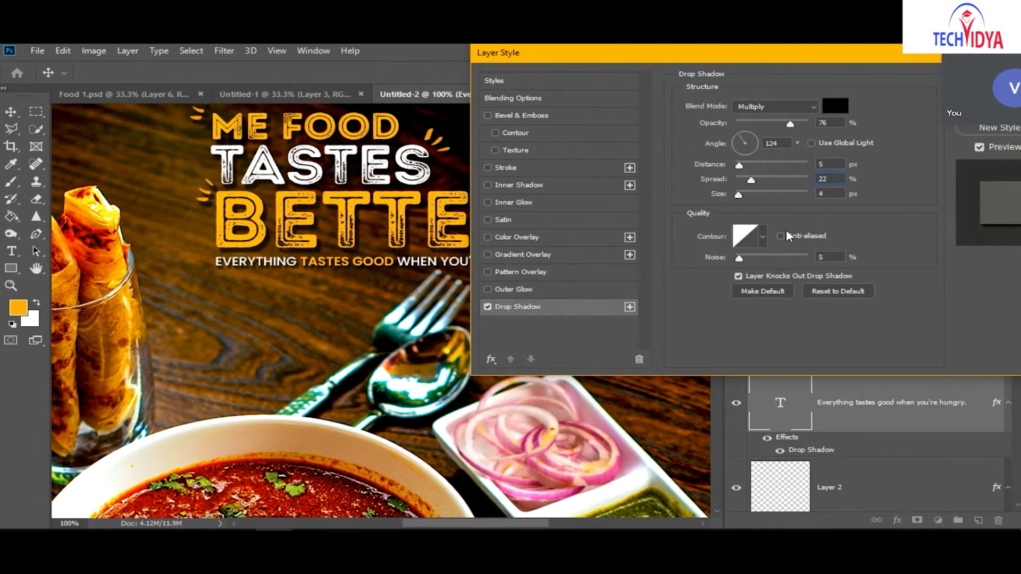
{"action": "left_click", "coordinate": [747, 238]}
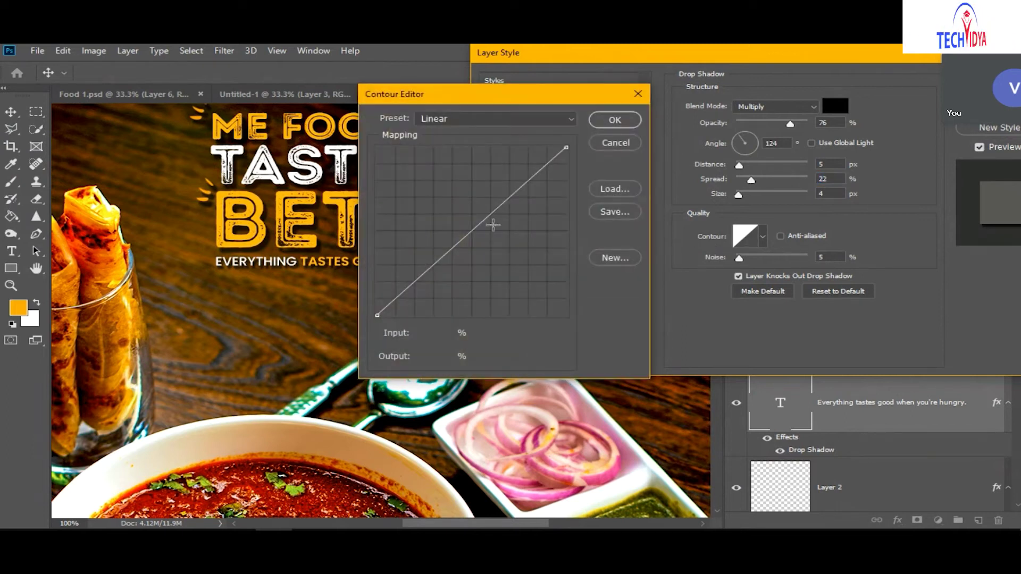
{"action": "left_click_drag", "start_coordinate": [486, 221], "coordinate": [499, 237]}
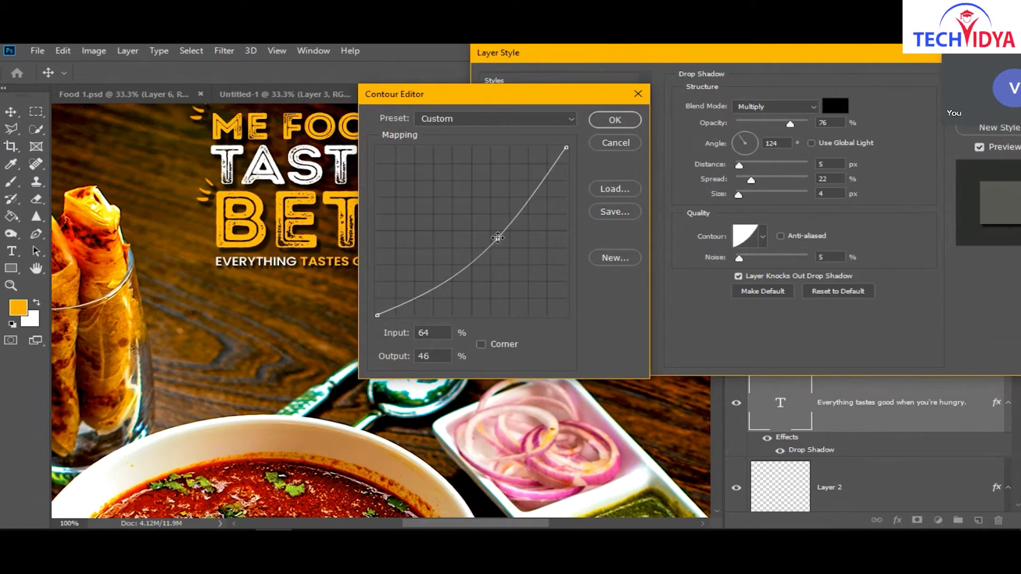
{"action": "left_click", "coordinate": [615, 143]}
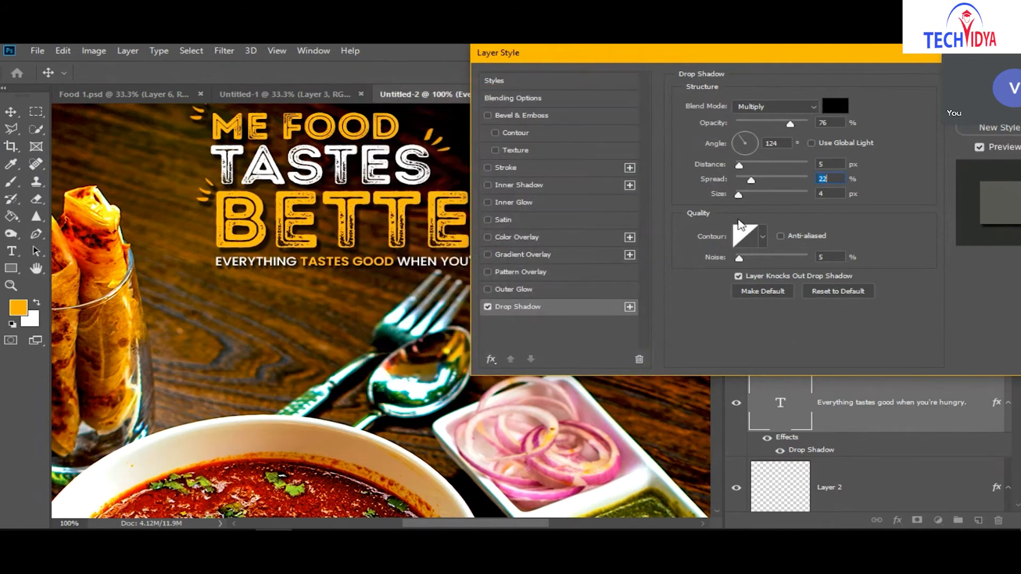
Set the contour of the quote's drop shadow to Cove - Deep and apply the layer style.
{"action": "left_click", "coordinate": [764, 238]}
{"action": "left_click", "coordinate": [742, 270]}
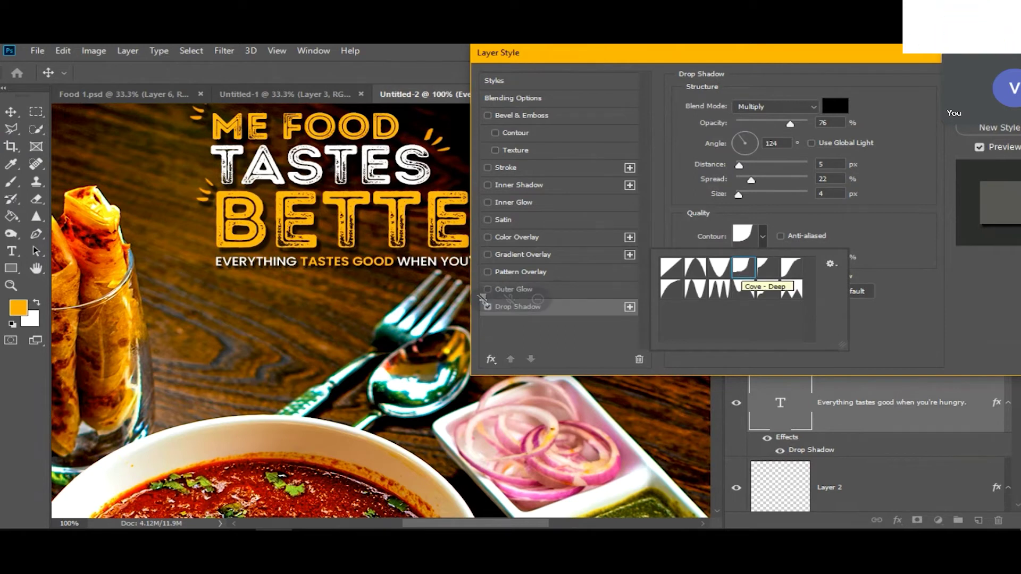
{"action": "key", "text": "Return"}
{"action": "key", "text": "Return"}
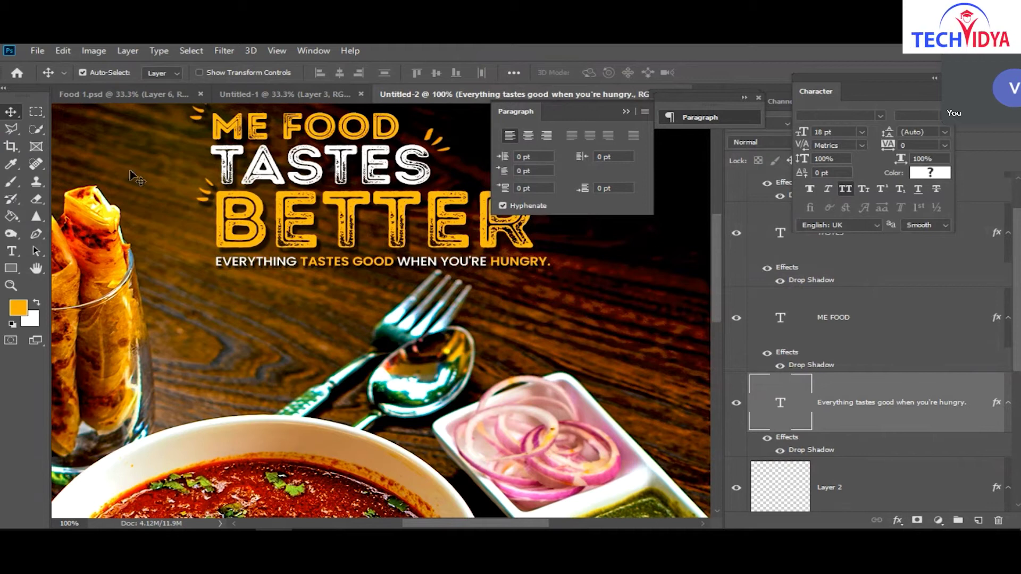
Fit the whole design in view and close the floating Paragraph, Properties and Character panels.
{"action": "key", "text": "ctrl+0"}
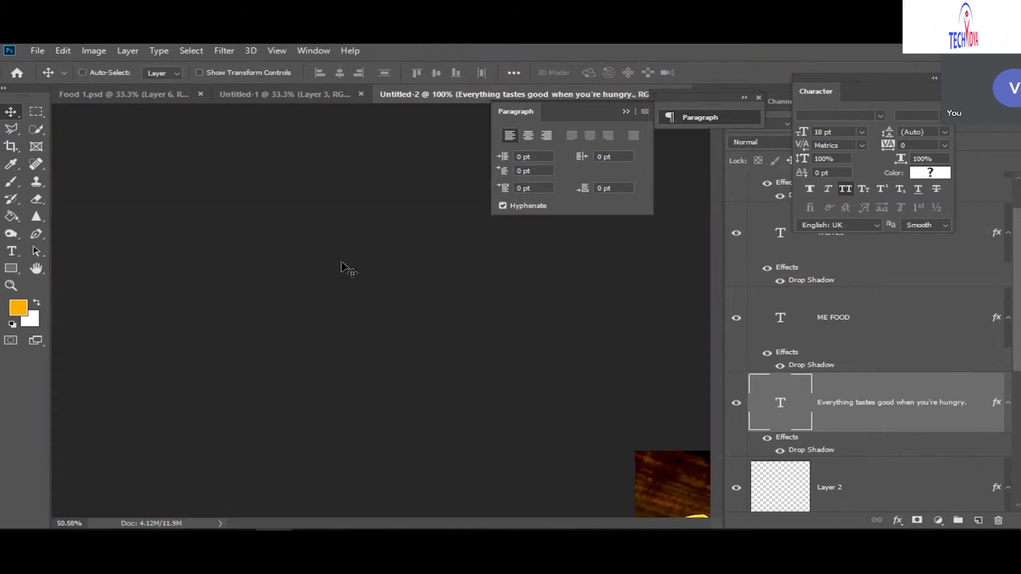
{"action": "left_click_drag", "start_coordinate": [570, 116], "coordinate": [618, 206]}
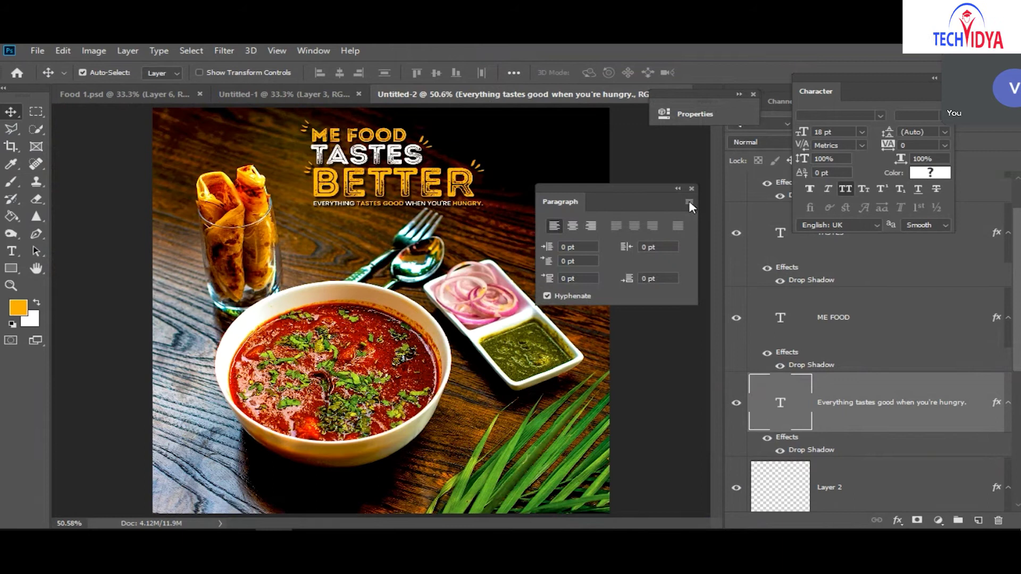
{"action": "left_click", "coordinate": [691, 192]}
{"action": "left_click", "coordinate": [753, 94]}
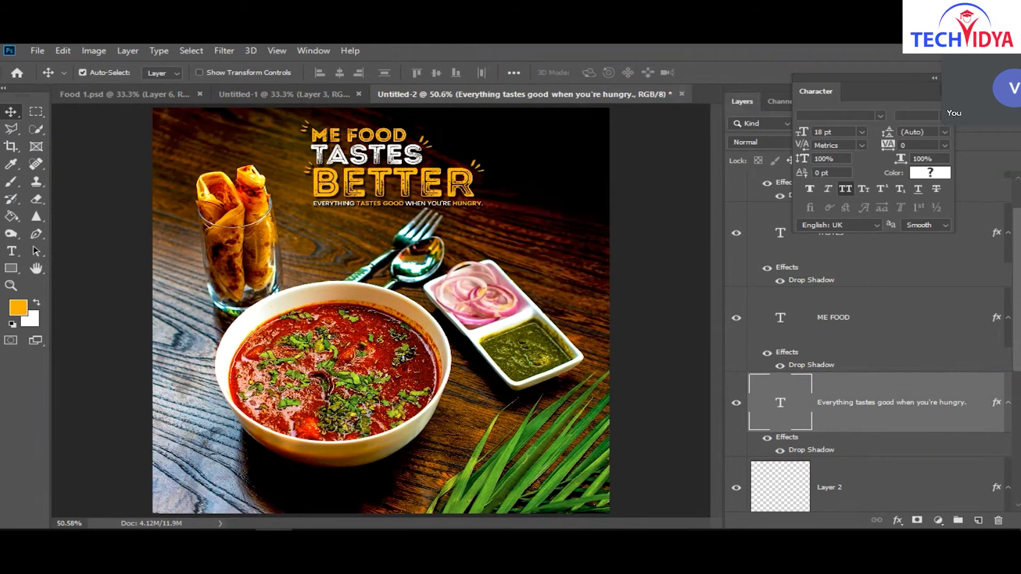
{"action": "left_click", "coordinate": [946, 77]}
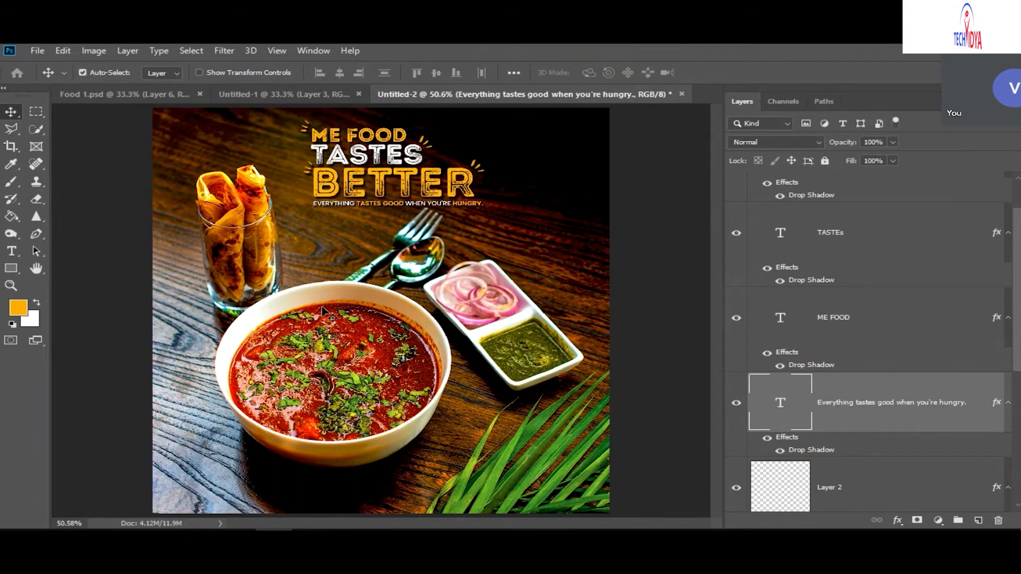
Create a new blank document with the preset settings and start an empty text line near the middle of the canvas.
{"action": "key", "text": "ctrl+n"}
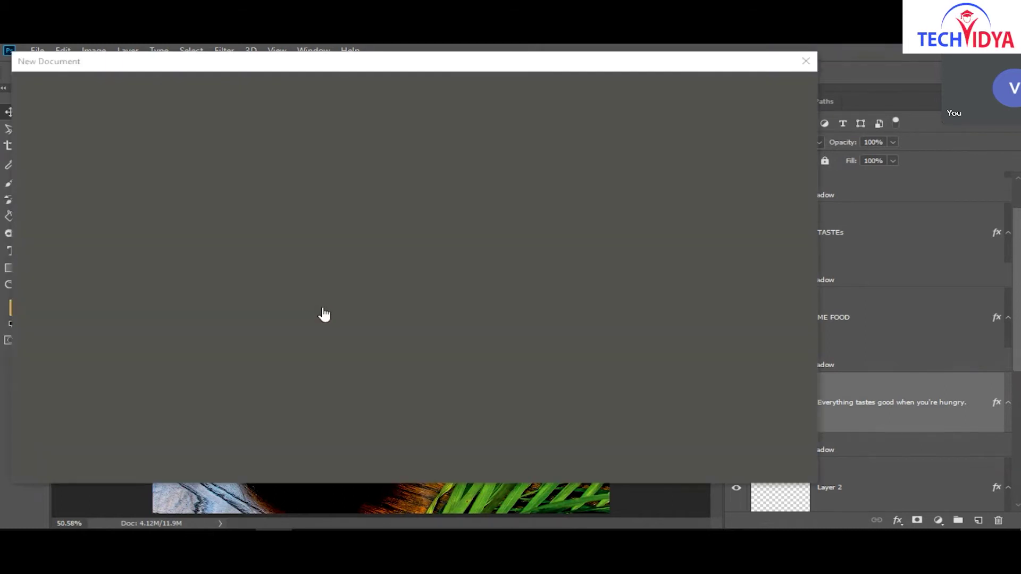
{"action": "key", "text": "Return"}
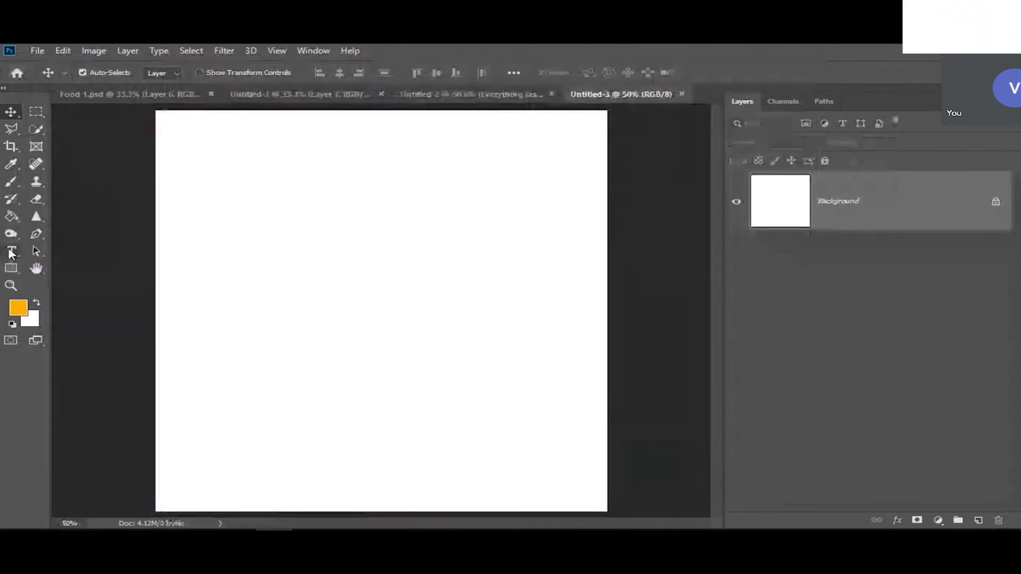
{"action": "left_click", "coordinate": [12, 251]}
{"action": "left_click", "coordinate": [268, 319]}
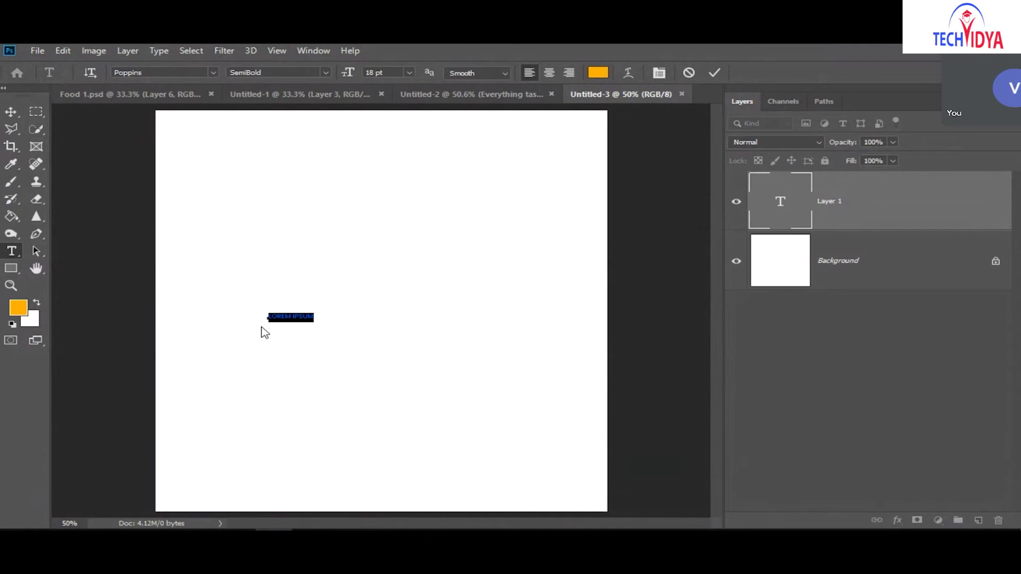
{"action": "key", "text": "BackSpace"}
{"action": "type", "text": "FOO"}
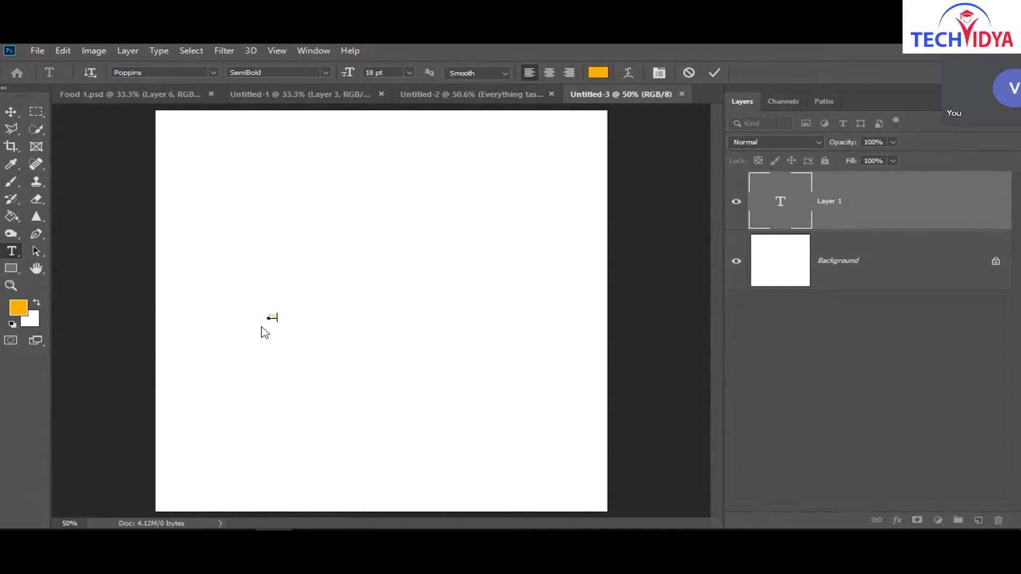
{"action": "type", "text": "D"}
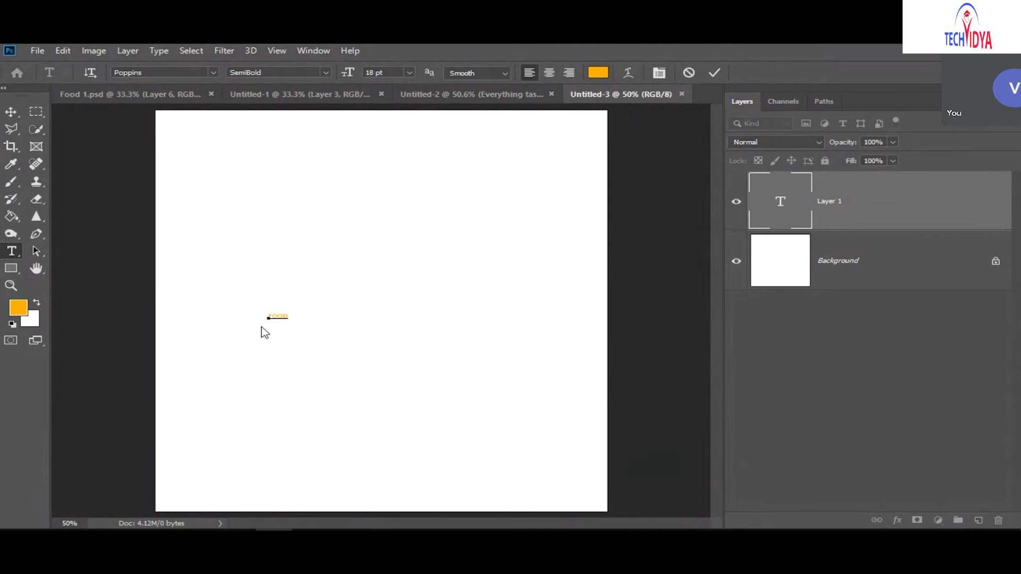
{"action": "type", "text": "HU"}
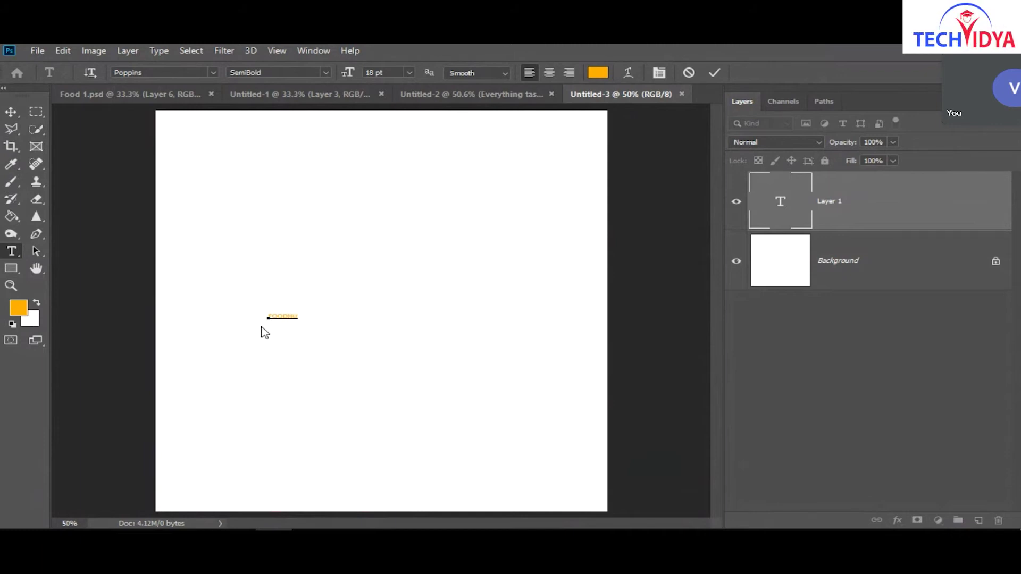
{"action": "key", "text": "BackSpace"}
{"action": "key", "text": "BackSpace"}
{"action": "key", "text": "BackSpace"}
{"action": "key", "text": "BackSpace"}
{"action": "key", "text": "BackSpace"}
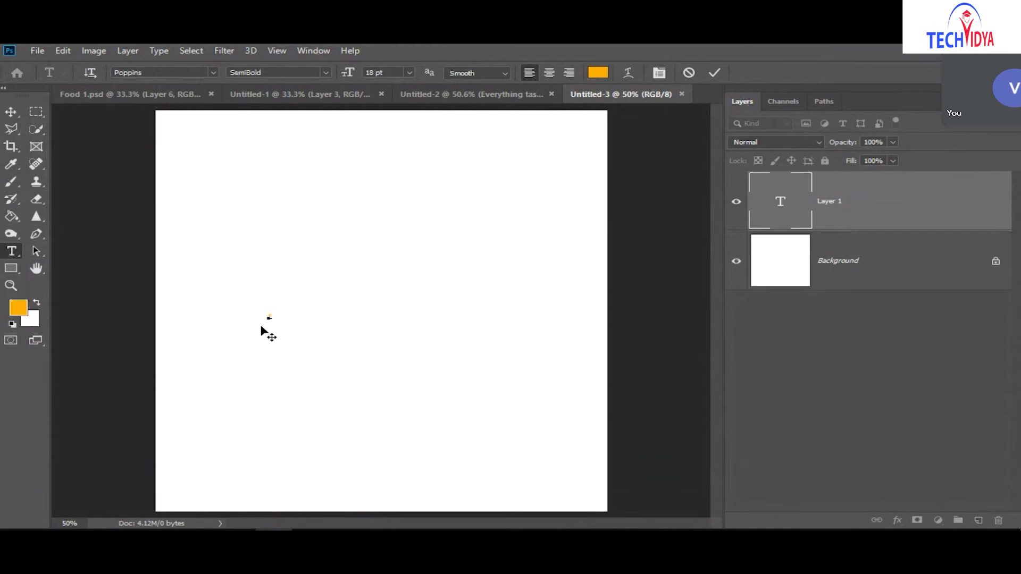
Enter the text HUNGER FOOD on the new text layer and commit it.
{"action": "type", "text": "ooD HUNGER"}
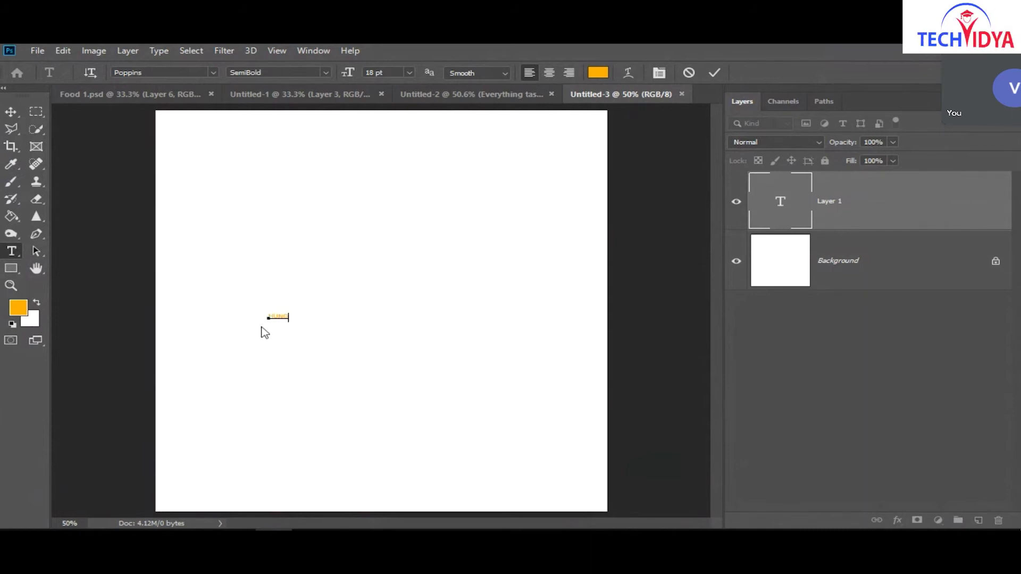
{"action": "type", "text": "OOD"}
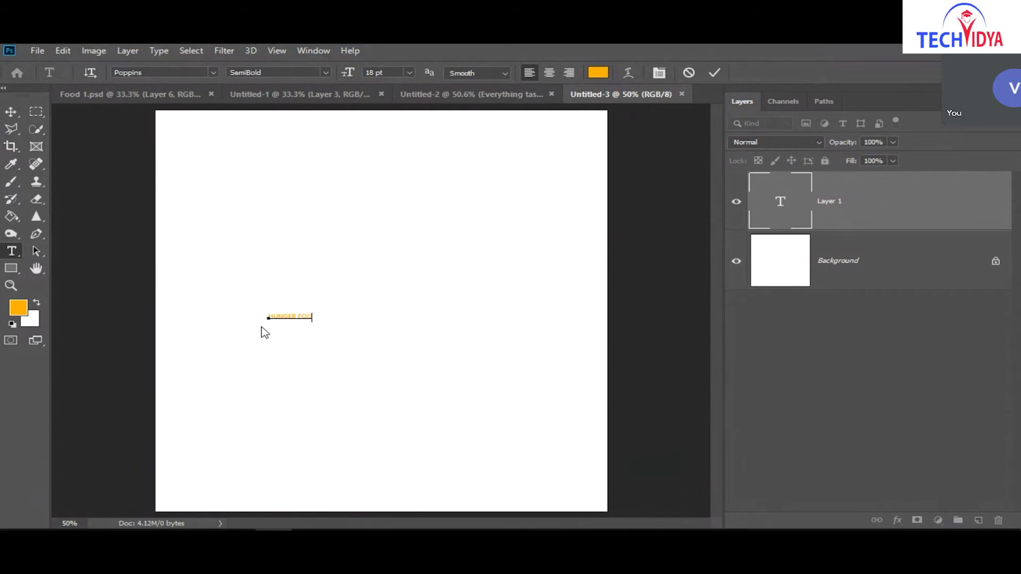
{"action": "left_click", "coordinate": [11, 111]}
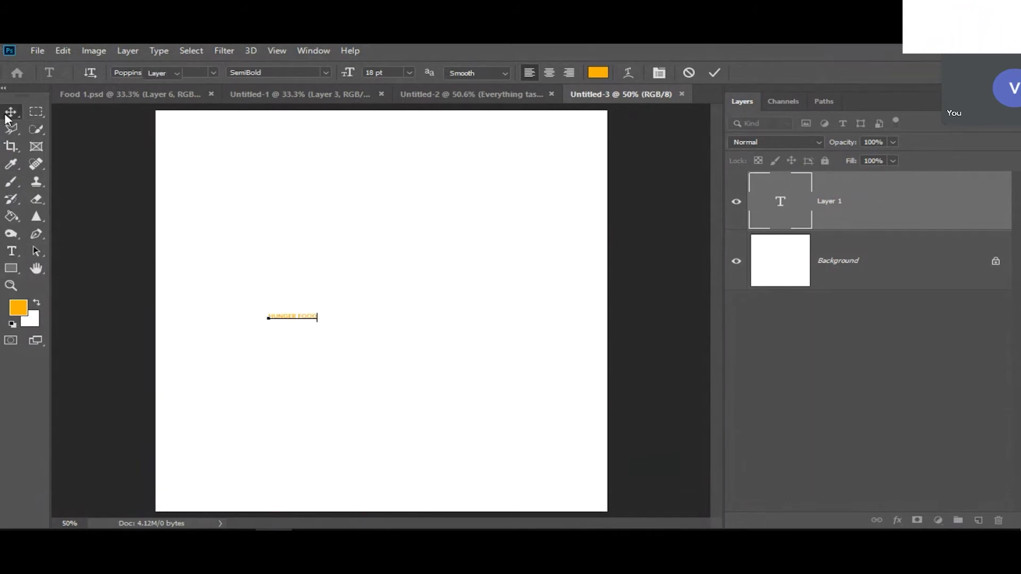
Scale the HUNGER FOOD text up to about 507% and move it to the upper middle of the canvas.
{"action": "key", "text": "ctrl+t"}
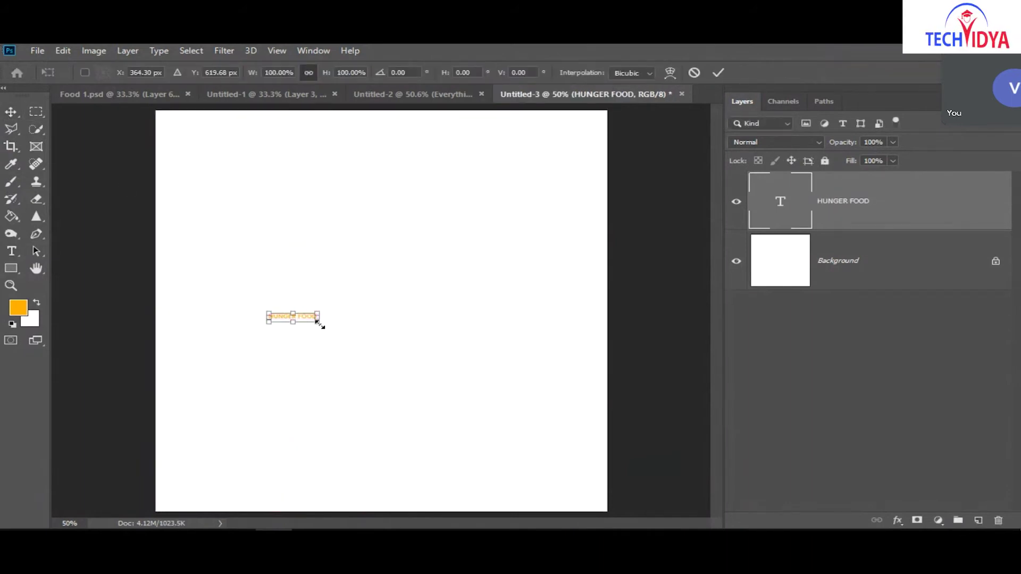
{"action": "left_click_drag", "start_coordinate": [318, 323], "coordinate": [410, 376]}
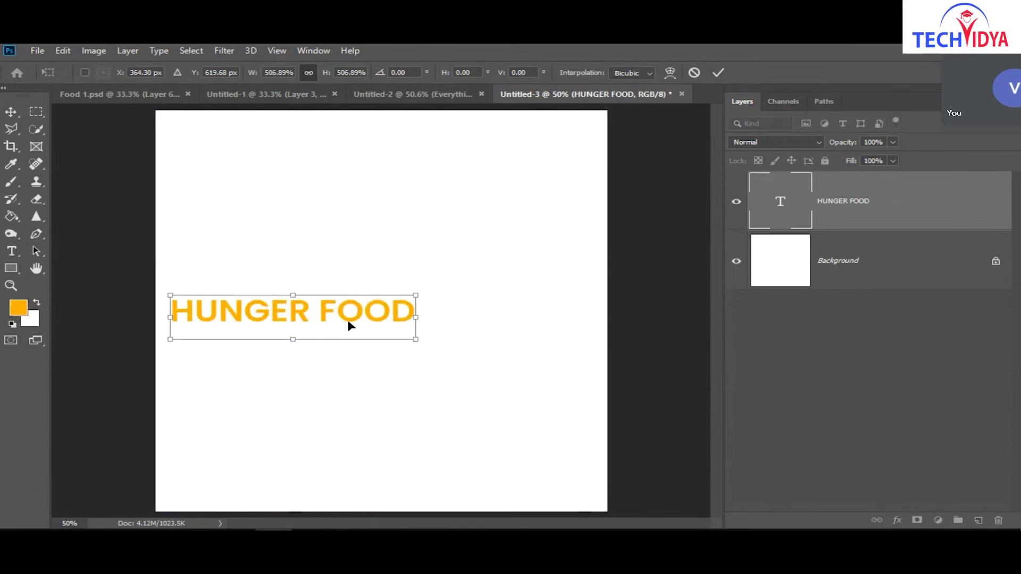
{"action": "left_click_drag", "start_coordinate": [329, 315], "coordinate": [436, 267]}
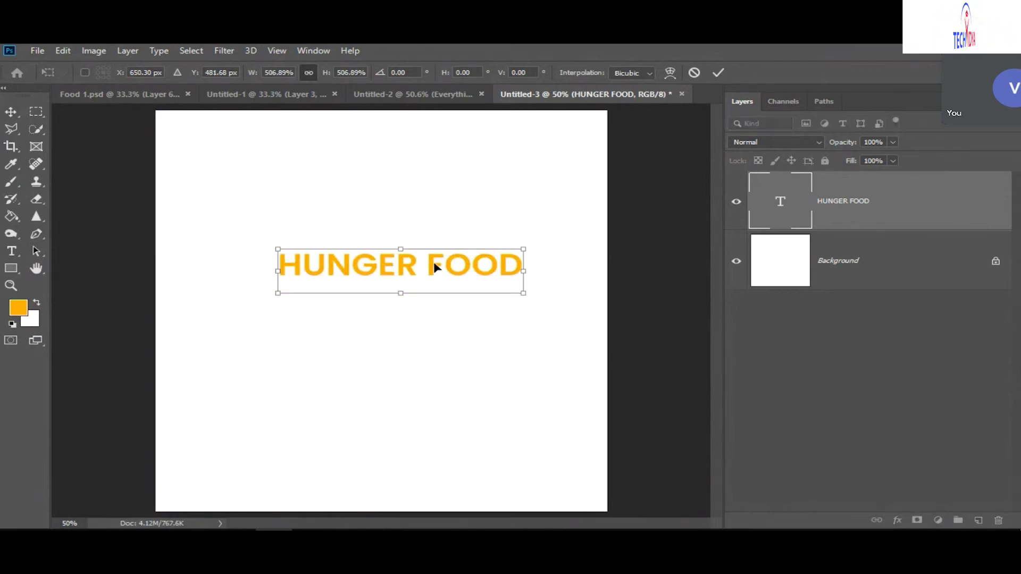
{"action": "key", "text": "Return"}
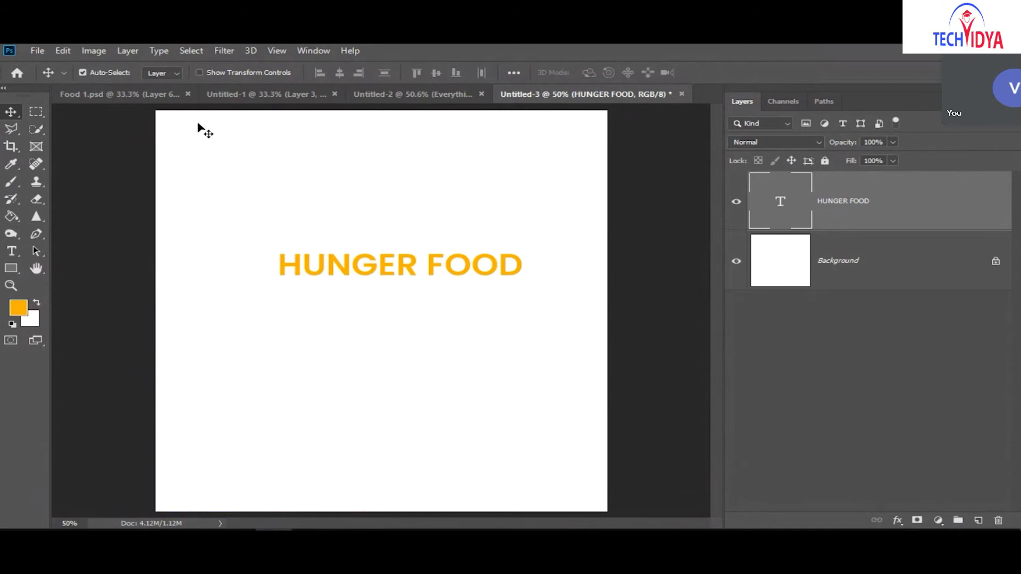
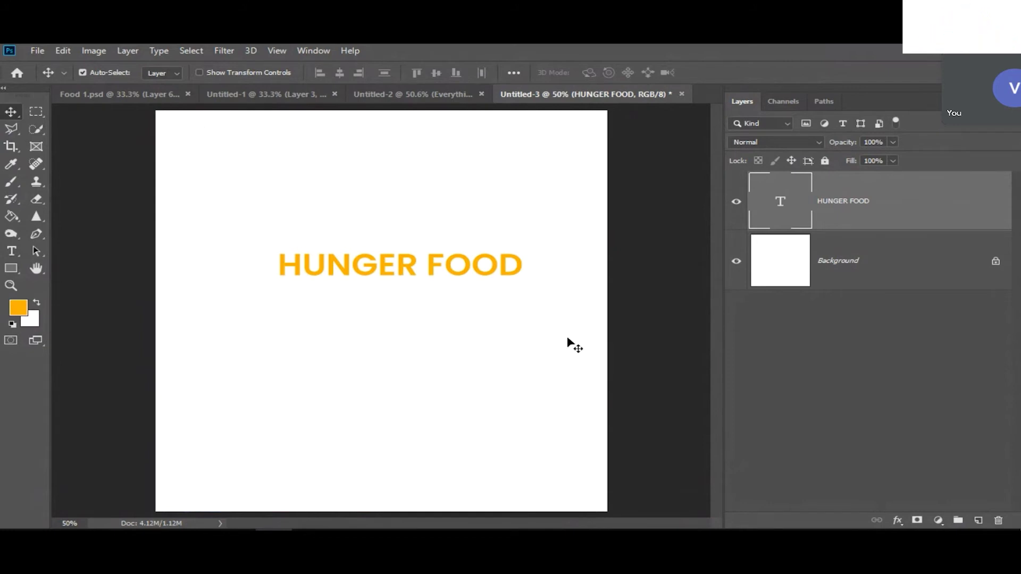
Change the whole HUNGER FOOD text to the Poppins Bold weight.
{"action": "left_click", "coordinate": [11, 251]}
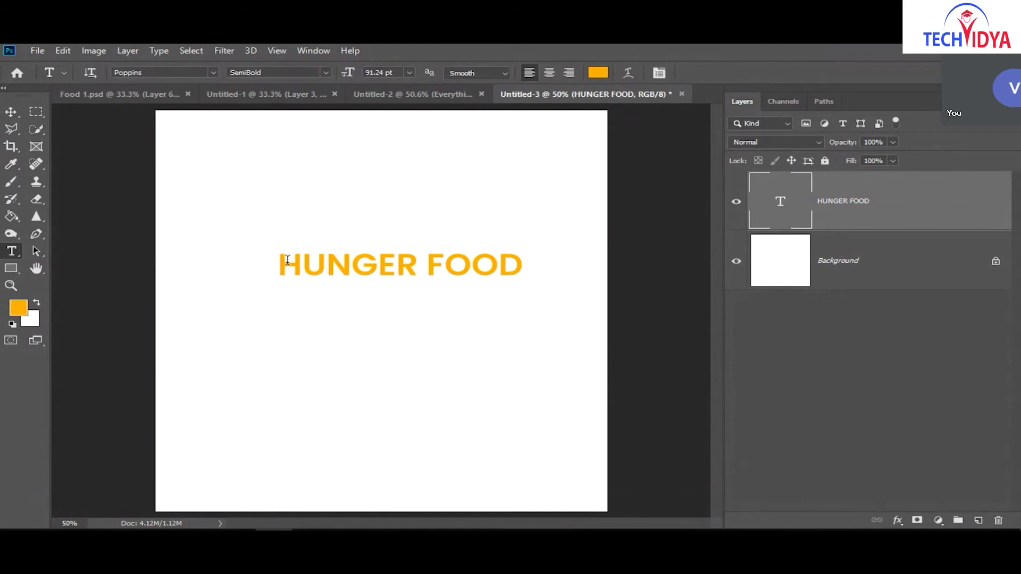
{"action": "left_click_drag", "start_coordinate": [277, 262], "coordinate": [523, 265]}
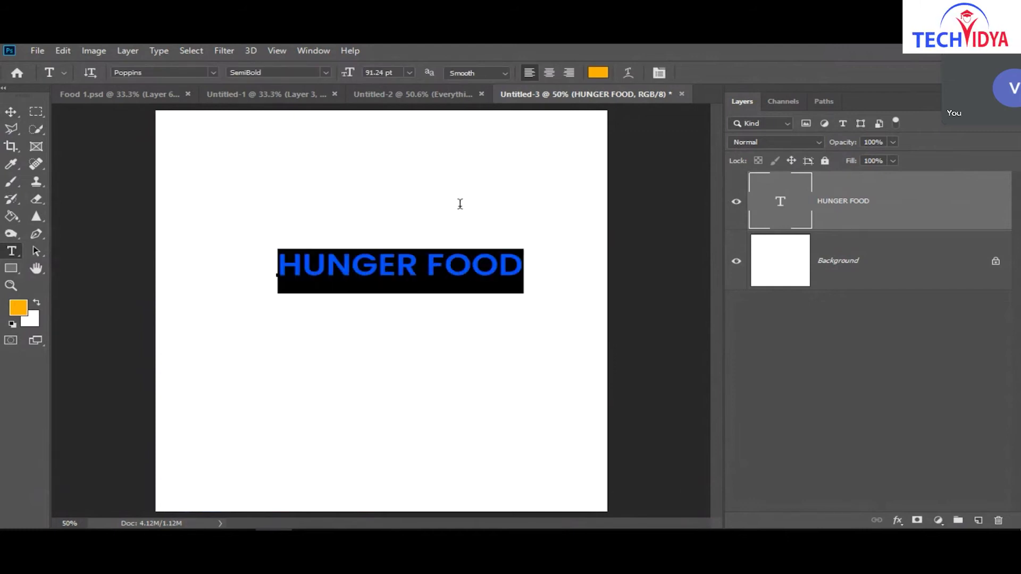
{"action": "left_click", "coordinate": [325, 73]}
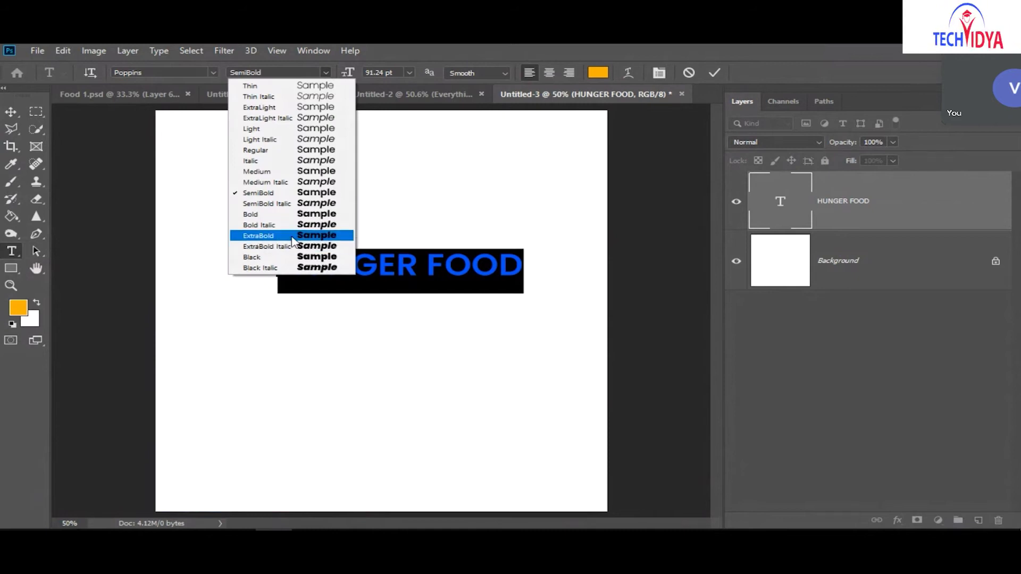
{"action": "left_click", "coordinate": [296, 214]}
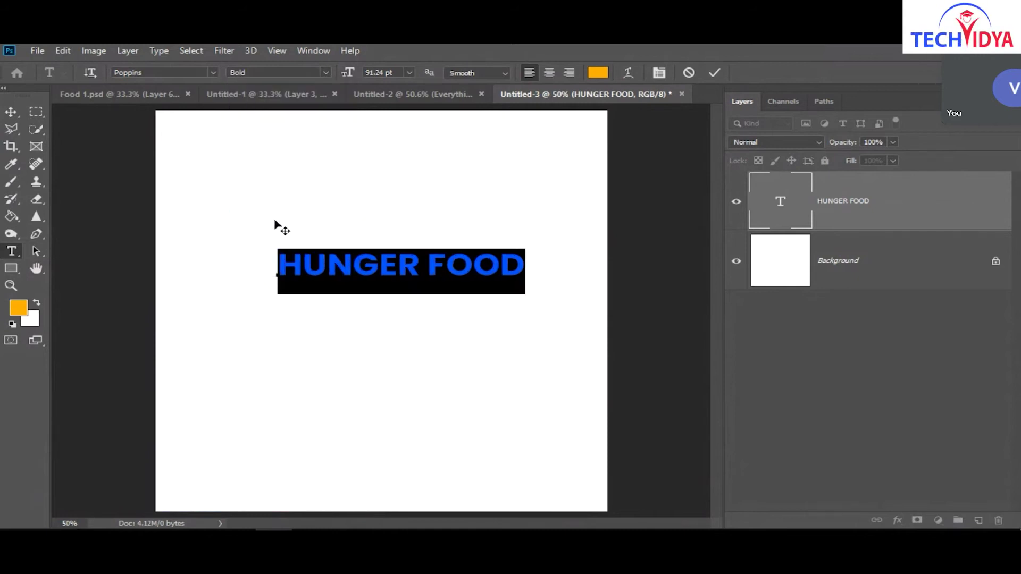
Tighten the tracking of the HUNGER FOOD text to -100 and close the Paragraph panel.
{"action": "left_click", "coordinate": [660, 74]}
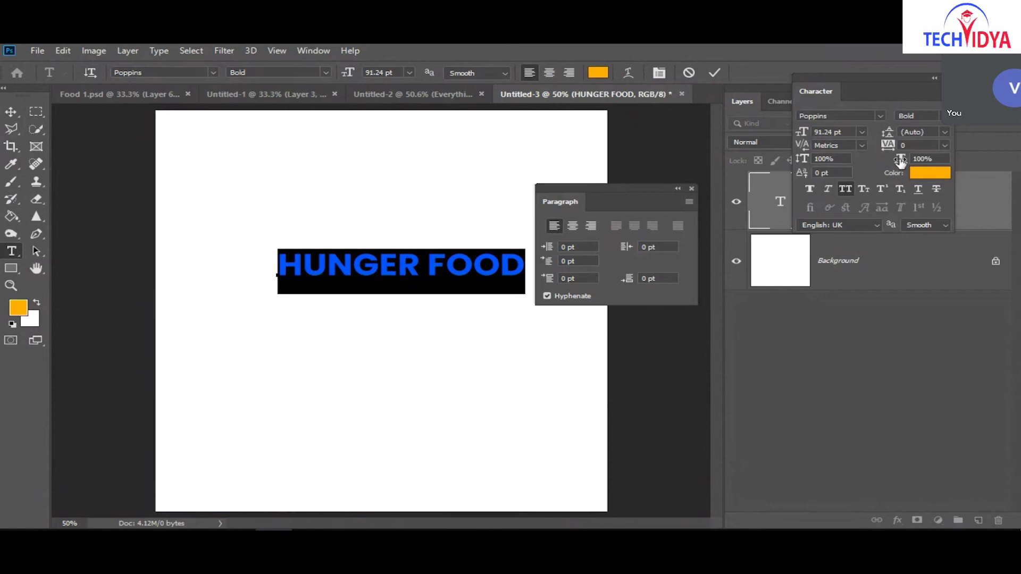
{"action": "left_click_drag", "start_coordinate": [891, 150], "coordinate": [887, 150]}
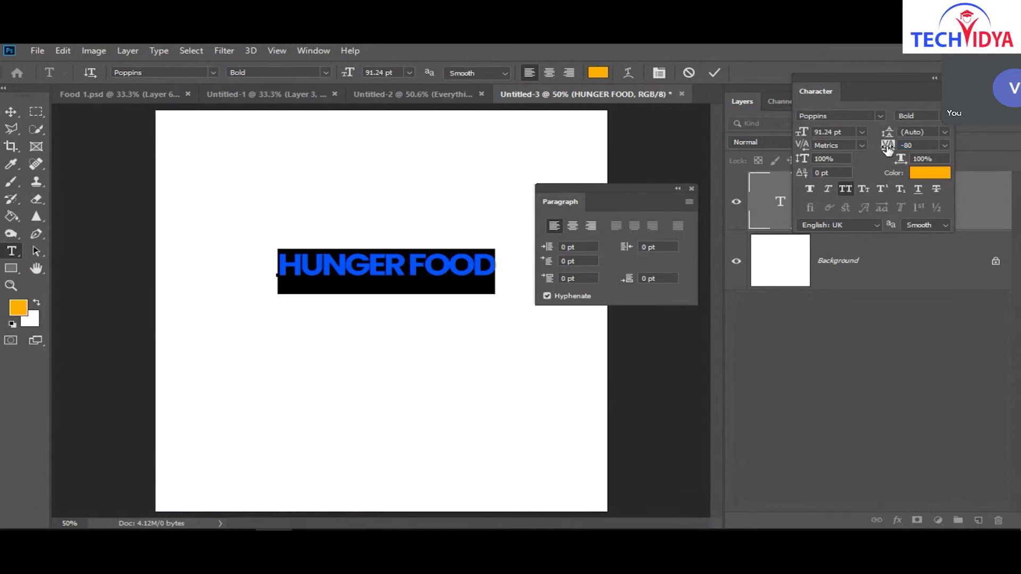
{"action": "left_click_drag", "start_coordinate": [888, 150], "coordinate": [888, 151]}
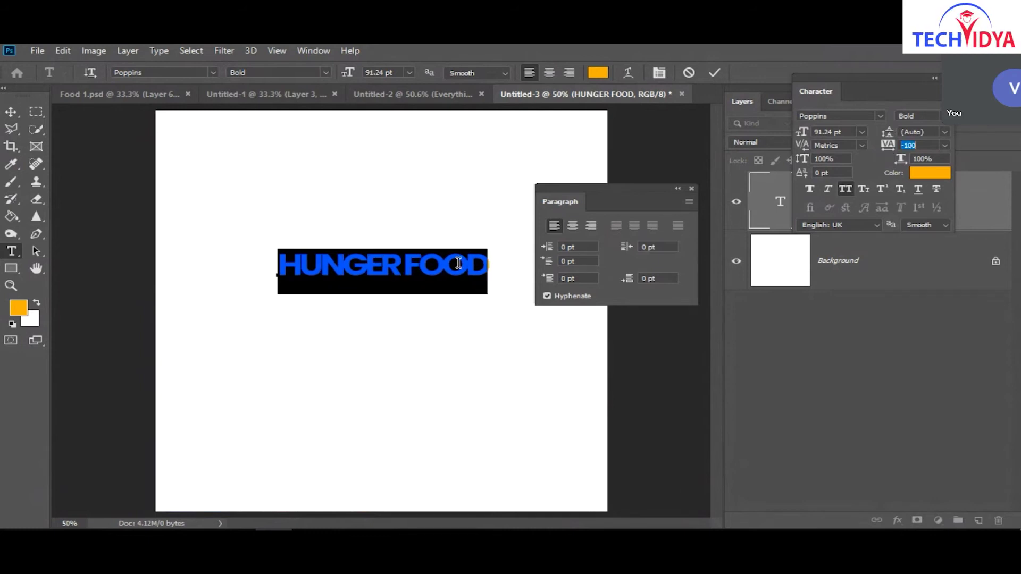
{"action": "left_click", "coordinate": [692, 189]}
Colour only the word FOOD white (ffffff).
{"action": "left_click", "coordinate": [405, 266]}
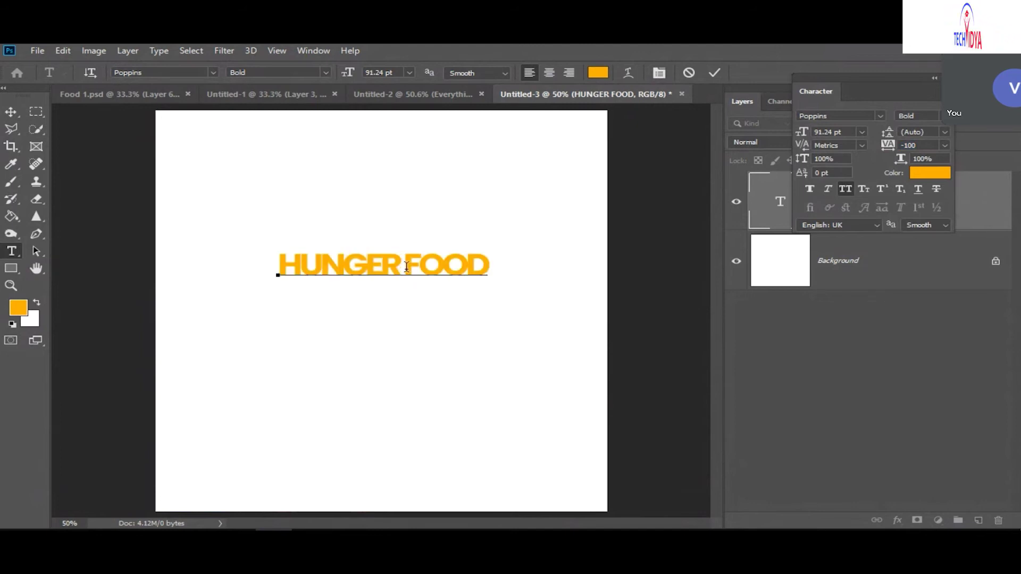
{"action": "left_click_drag", "start_coordinate": [406, 266], "coordinate": [527, 269]}
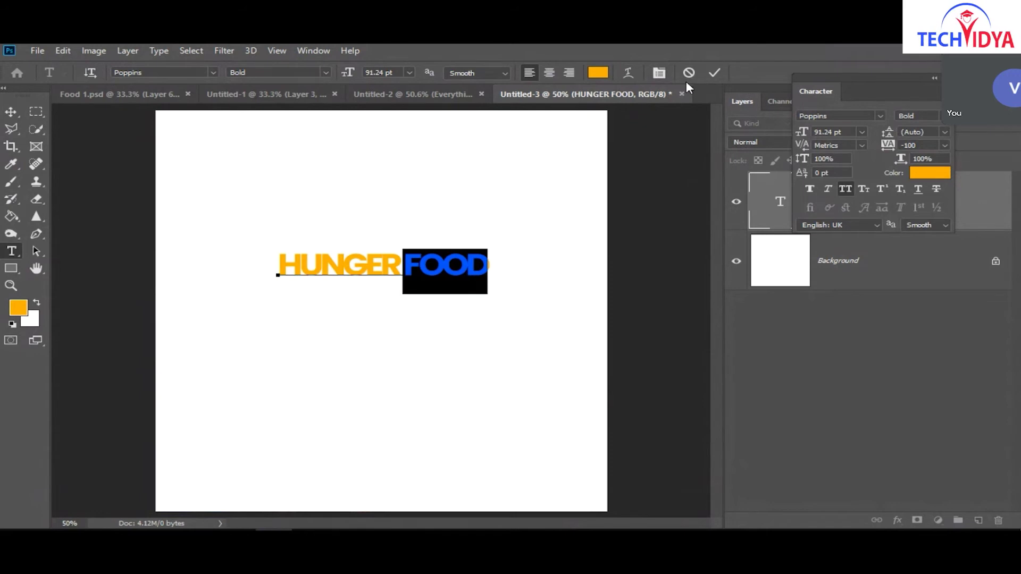
{"action": "left_click", "coordinate": [907, 168]}
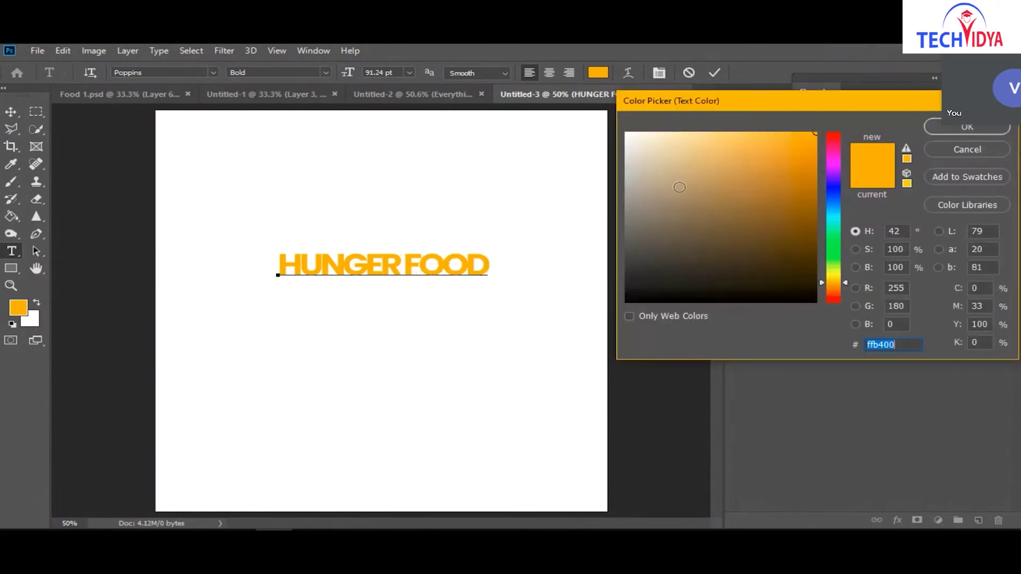
{"action": "left_click_drag", "start_coordinate": [676, 183], "coordinate": [606, 120]}
{"action": "left_click", "coordinate": [959, 127]}
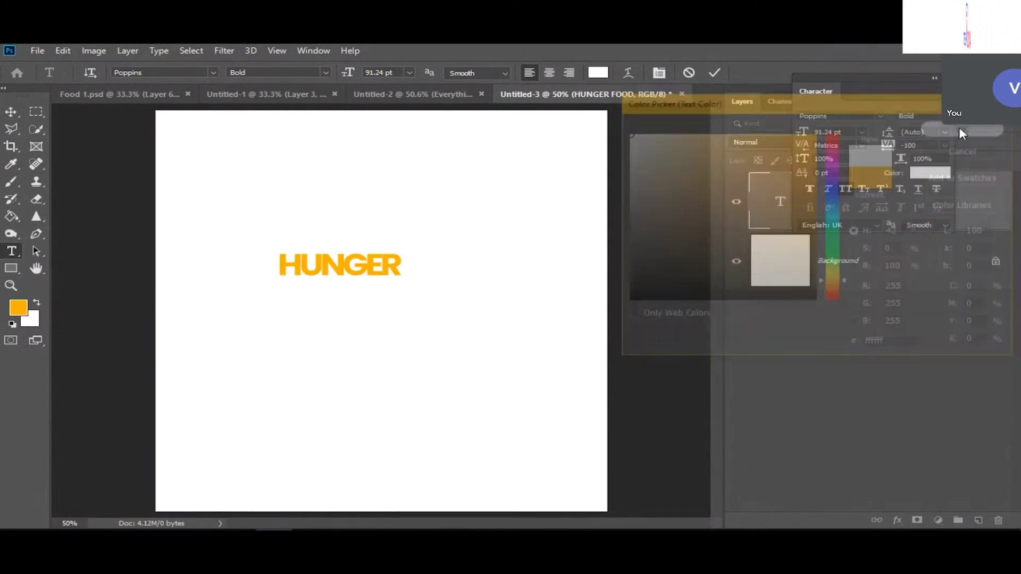
Reset the foreground colour to black and fill the Background layer with it.
{"action": "left_click", "coordinate": [896, 263]}
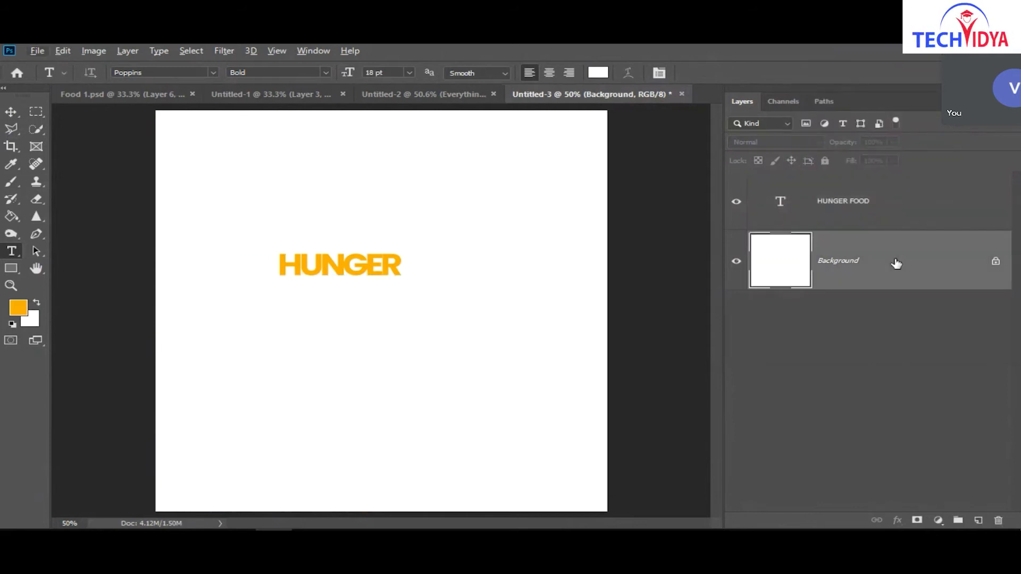
{"action": "key", "text": "alt+d"}
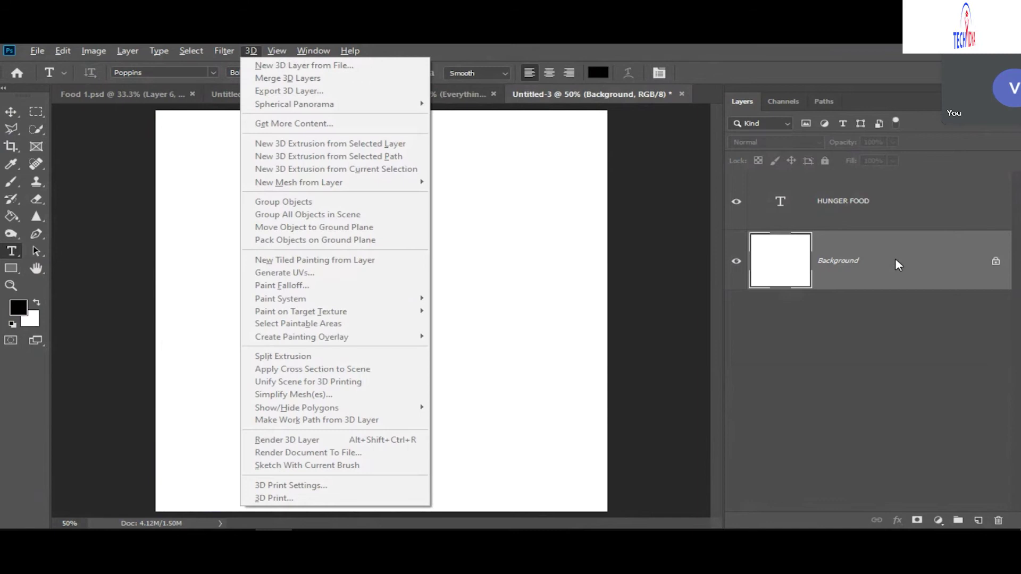
{"action": "key", "text": "Escape"}
{"action": "key", "text": "alt+BackSpace"}
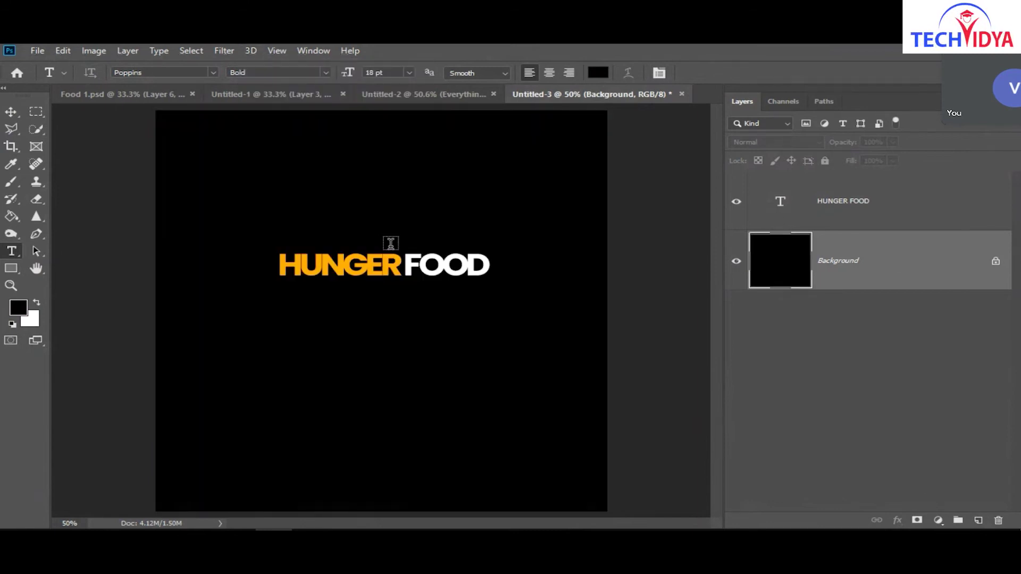
Draw an elliptical selection slightly larger than the opening of the first O in FOOD and nudge it into place.
{"action": "key", "text": "ctrl+1"}
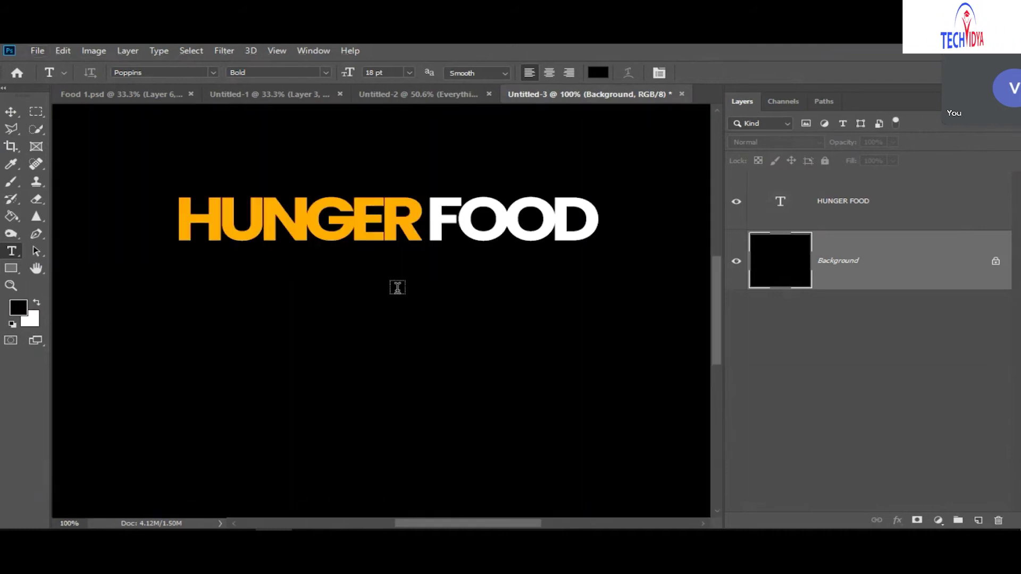
{"action": "mouse_move", "coordinate": [436, 341]}
{"action": "left_mouse_down"}
{"action": "mouse_move", "coordinate": [388, 342]}
{"action": "mouse_move", "coordinate": [362, 326]}
{"action": "mouse_move", "coordinate": [423, 331]}
{"action": "left_mouse_up"}
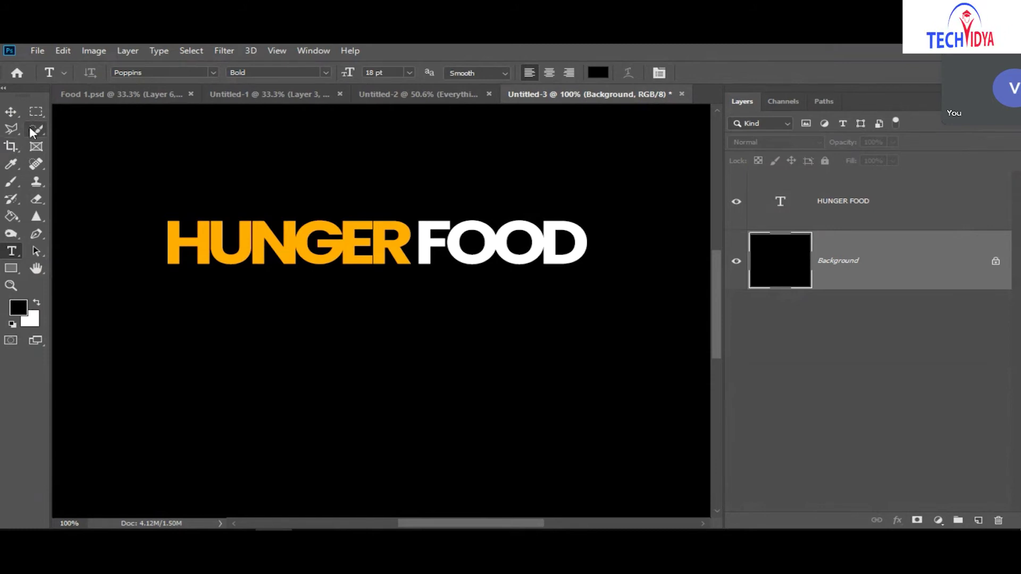
{"action": "left_click", "coordinate": [36, 111]}
{"action": "left_click", "coordinate": [85, 123]}
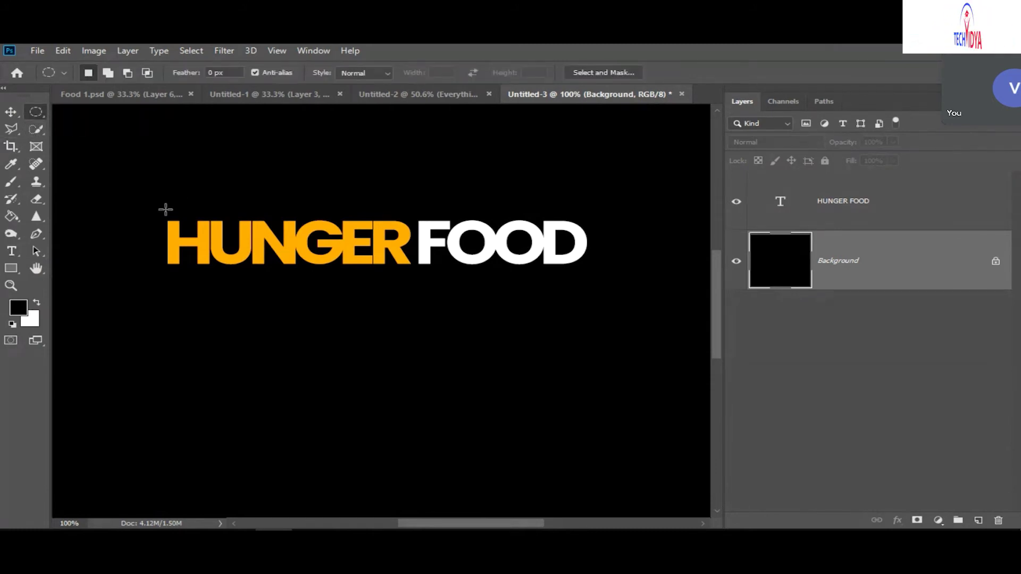
{"action": "key", "text": "ctrl+plus"}
{"action": "key", "text": "ctrl+plus"}
{"action": "key", "text": "ctrl+plus"}
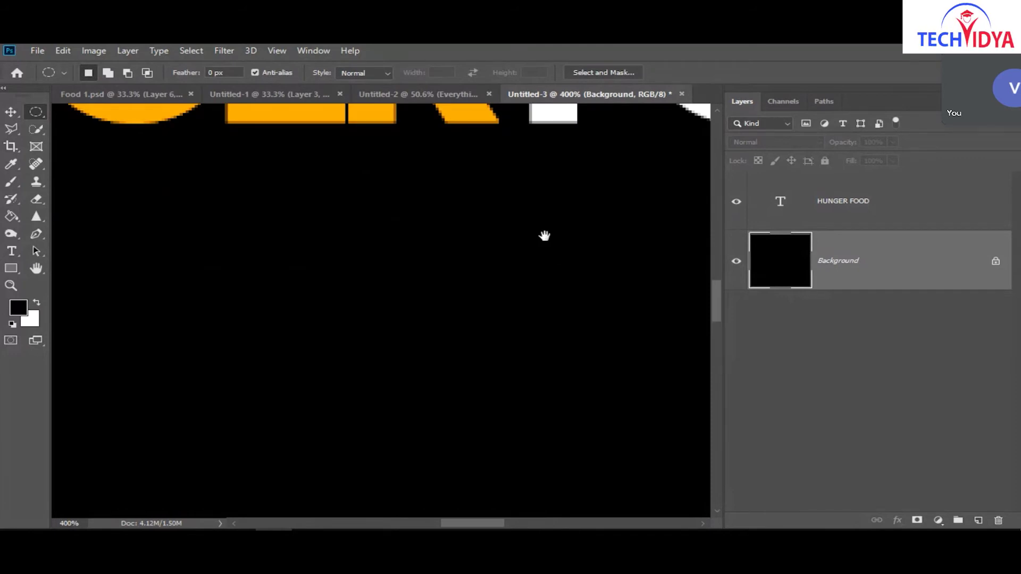
{"action": "left_click_drag", "start_coordinate": [544, 235], "coordinate": [268, 438]}
{"action": "left_click_drag", "start_coordinate": [367, 340], "coordinate": [303, 335]}
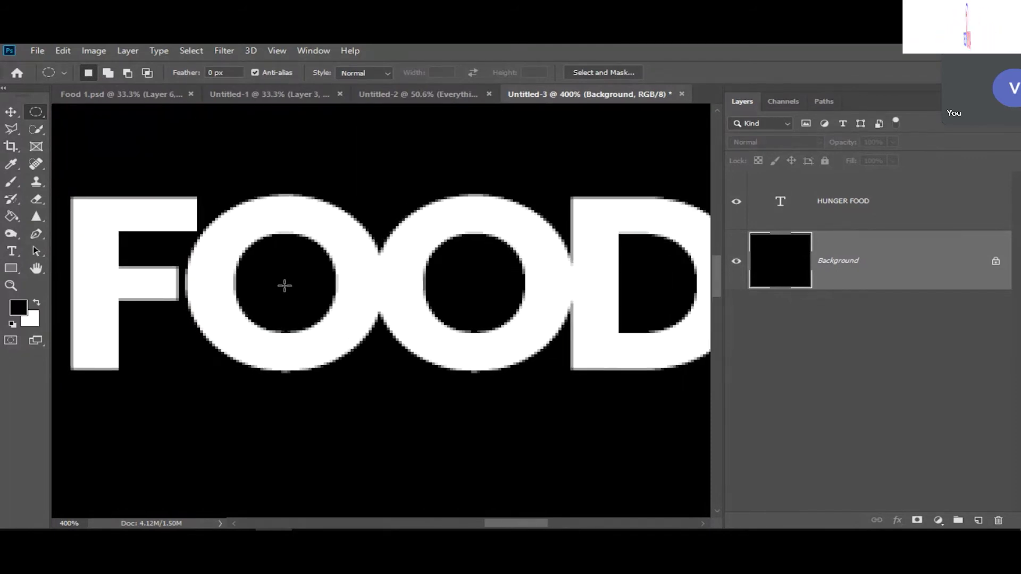
{"action": "left_click_drag", "start_coordinate": [285, 286], "coordinate": [378, 350]}
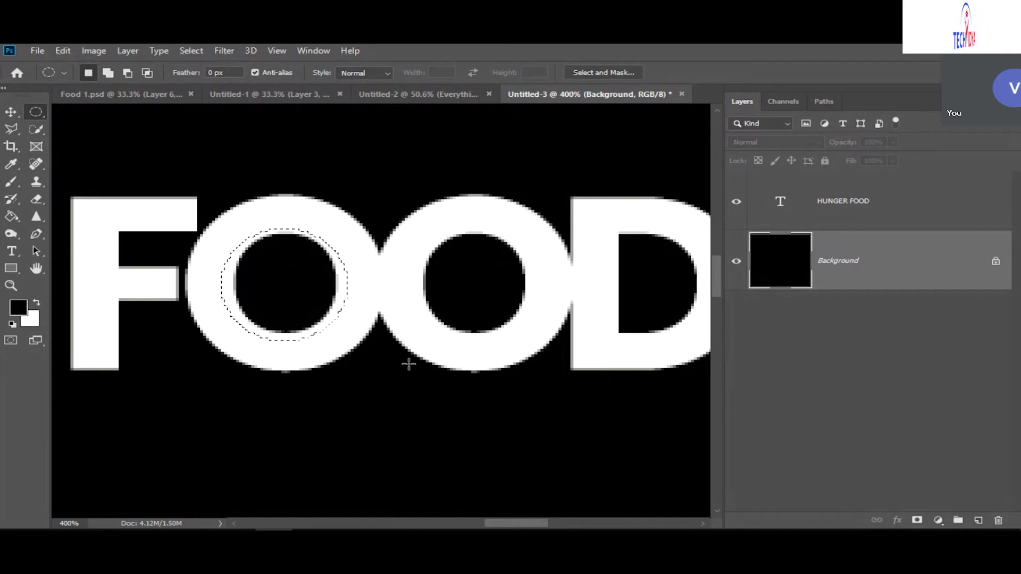
{"action": "key", "text": "Left"}
{"action": "key", "text": "Right"}
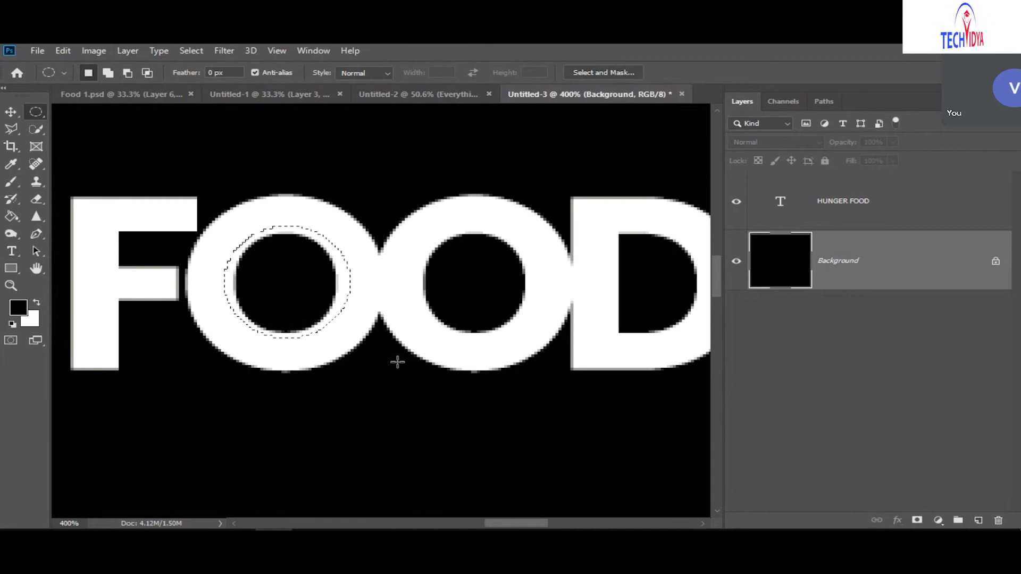
Add a new layer, fill the elliptical selection with the orange sampled from HUNGER, and deselect.
{"action": "key", "text": "ctrl+shift+n"}
{"action": "key", "text": "Return"}
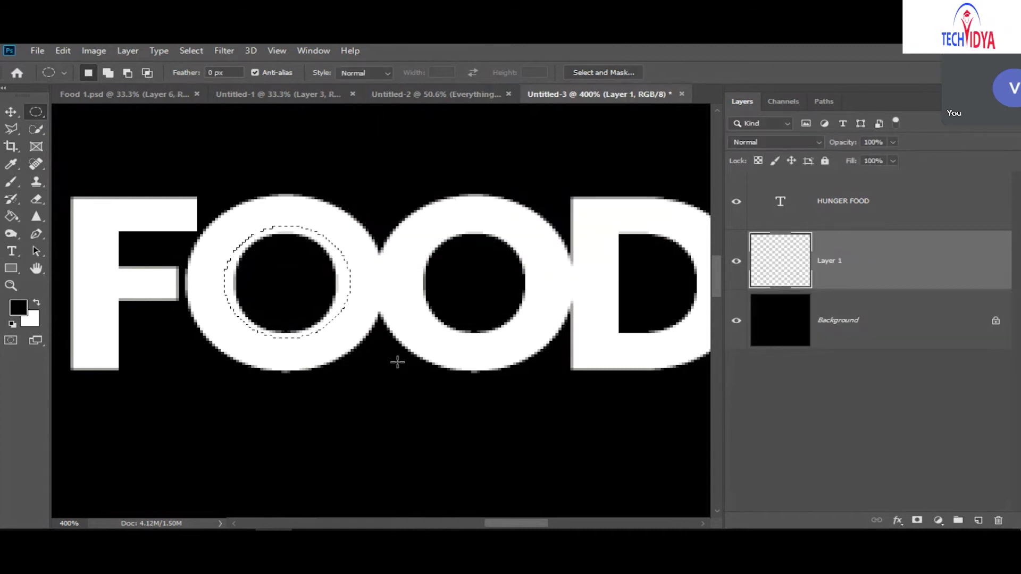
{"action": "key", "text": "ctrl+minus"}
{"action": "key", "text": "ctrl+minus"}
{"action": "key", "text": "ctrl+minus"}
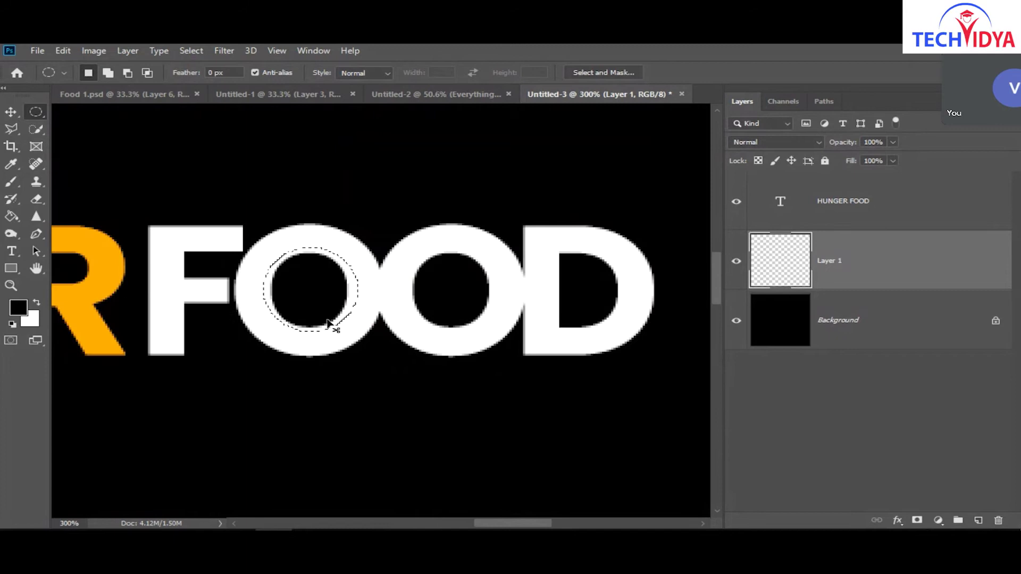
{"action": "key", "text": "i"}
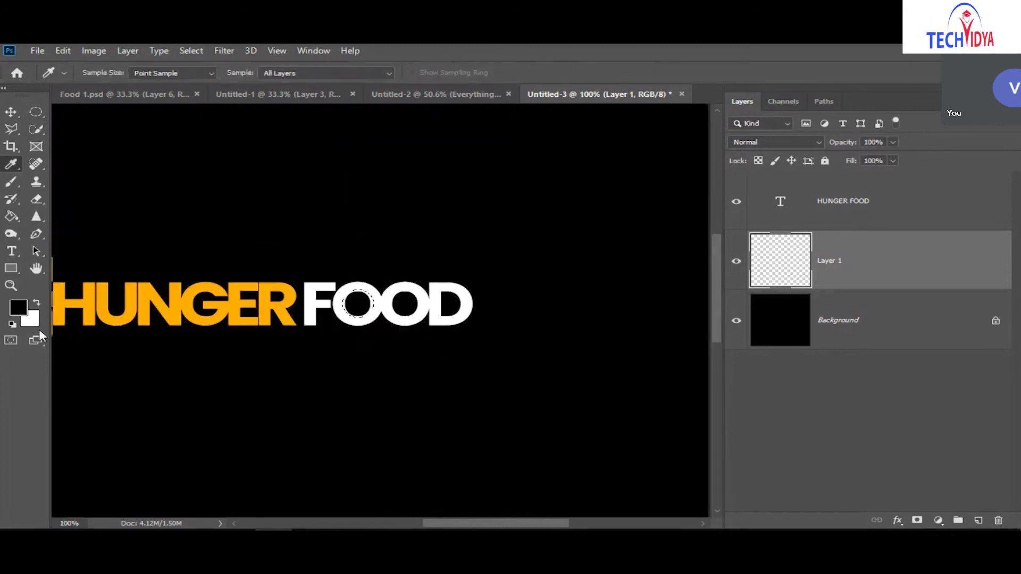
{"action": "left_click", "coordinate": [68, 296]}
{"action": "key", "text": "alt+BackSpace"}
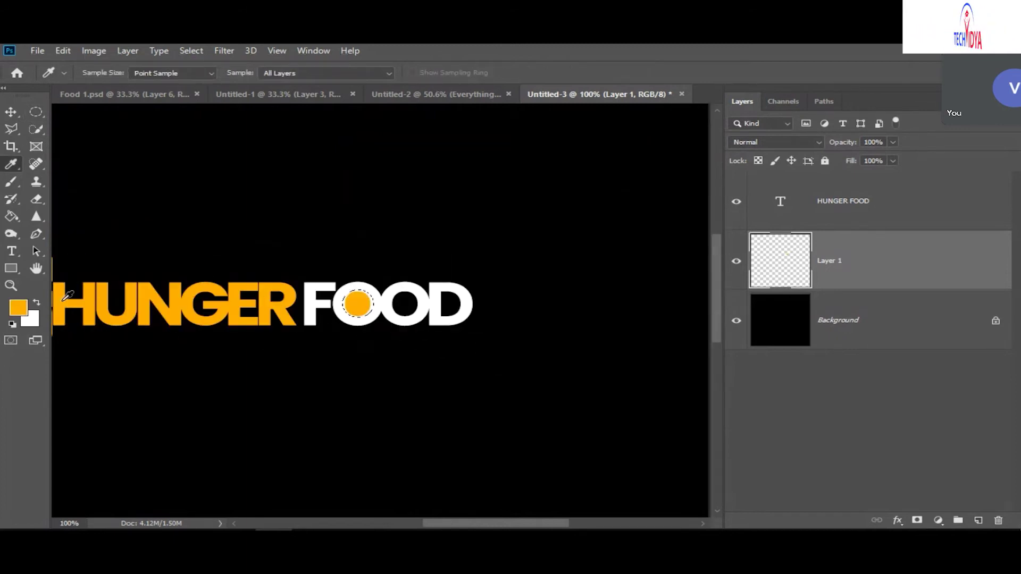
{"action": "key", "text": "ctrl+d"}
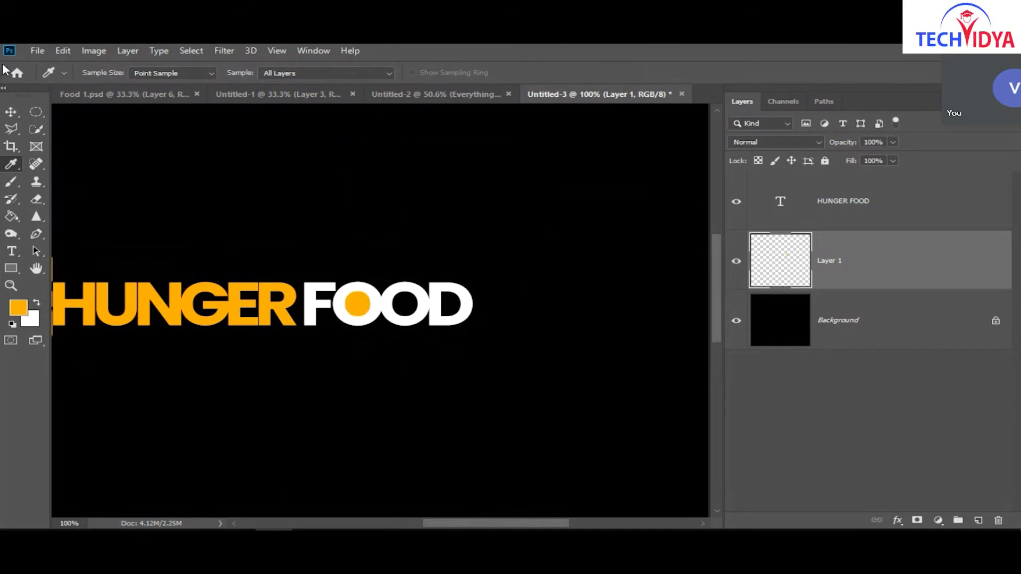
Move the orange dot's layer above the HUNGER FOOD text and place a copy of the dot over the second O.
{"action": "left_click", "coordinate": [11, 111]}
{"action": "left_click_drag", "start_coordinate": [843, 269], "coordinate": [839, 173]}
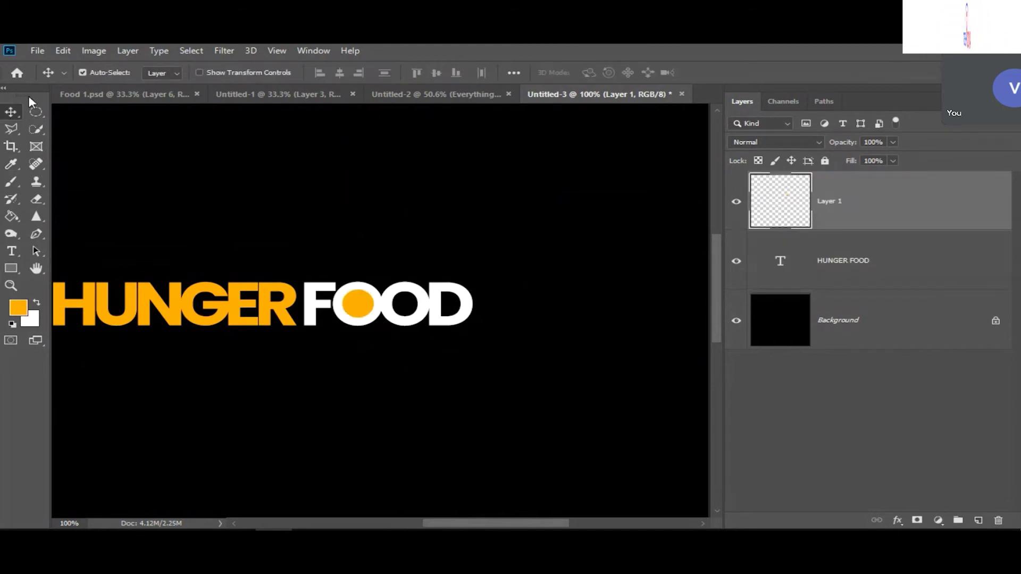
{"action": "left_click_drag", "start_coordinate": [359, 308], "coordinate": [403, 307]}
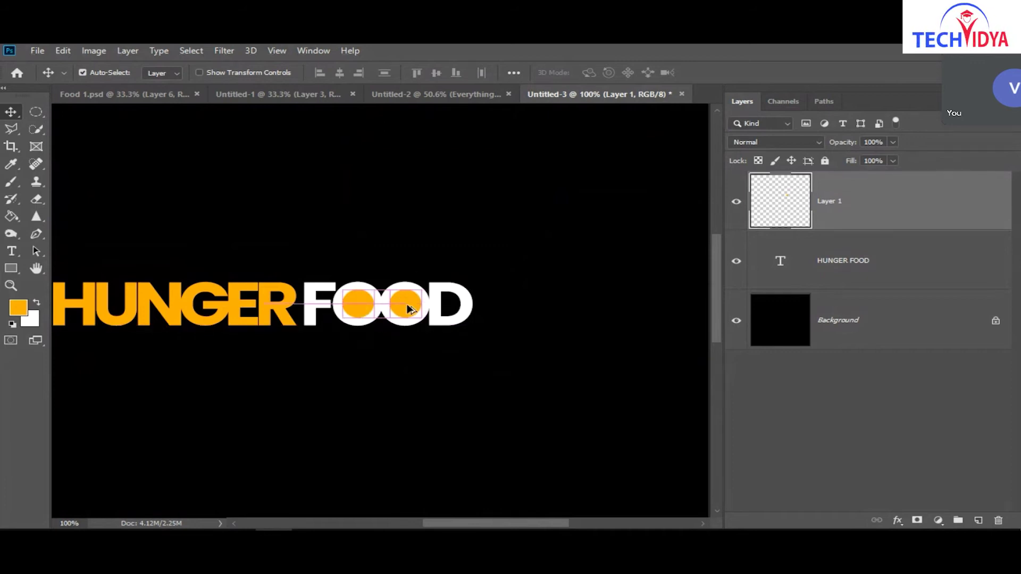
{"action": "left_click", "coordinate": [565, 367]}
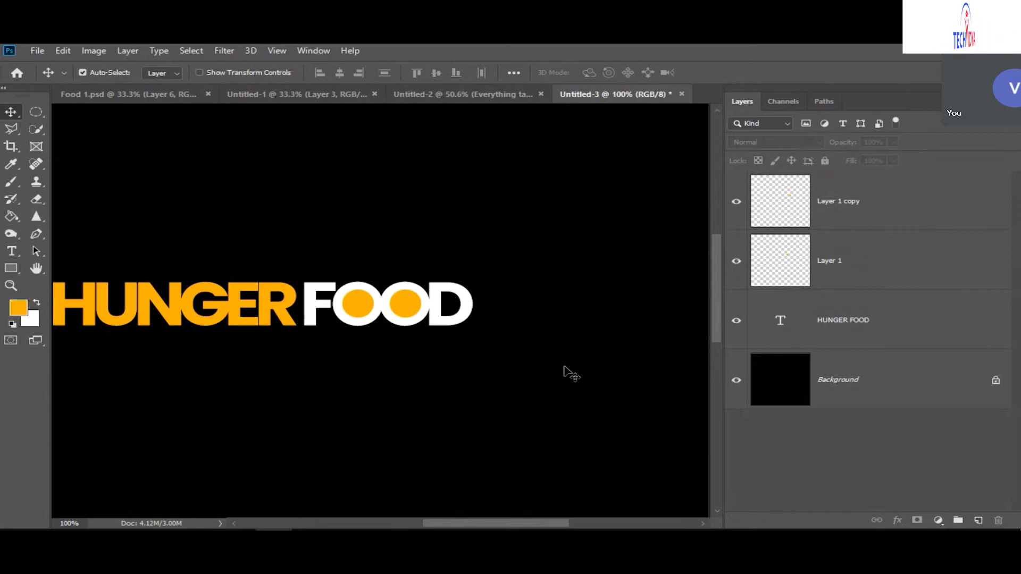
Switch to Chrome, search Google for "hiclip art", and open the HiClipart website.
{"action": "mouse_move", "coordinate": [243, 553]}
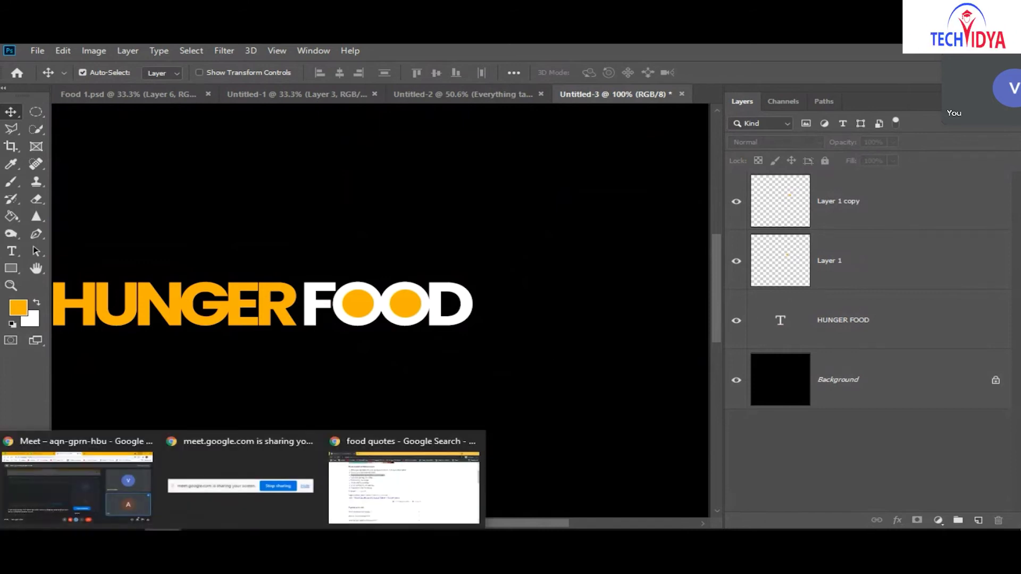
{"action": "left_click", "coordinate": [445, 495]}
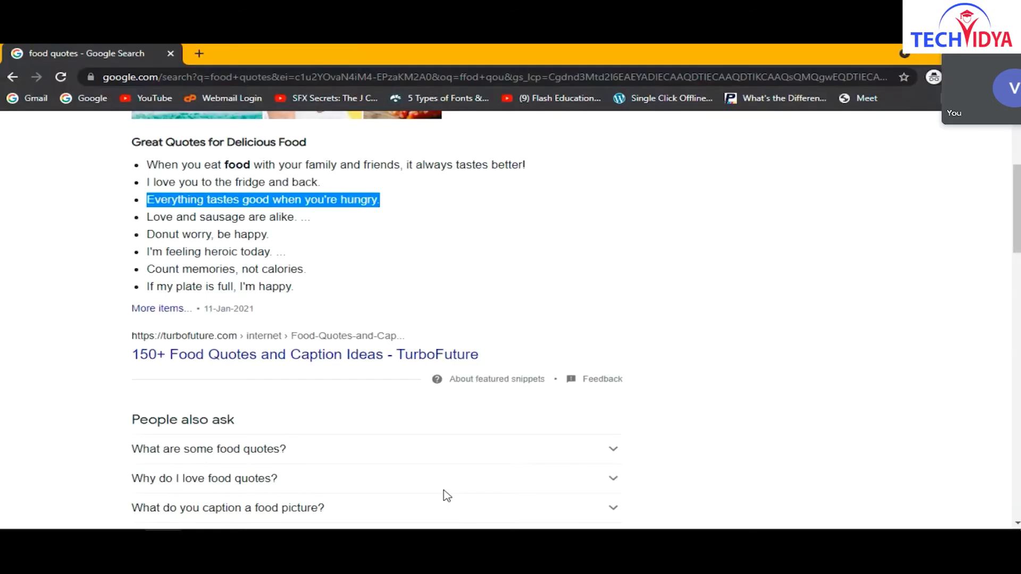
{"action": "scroll", "coordinate": [198, 129], "scroll_direction": "up", "scroll_amount": 4}
{"action": "left_click", "coordinate": [203, 142]}
{"action": "key", "text": "ctrl+a"}
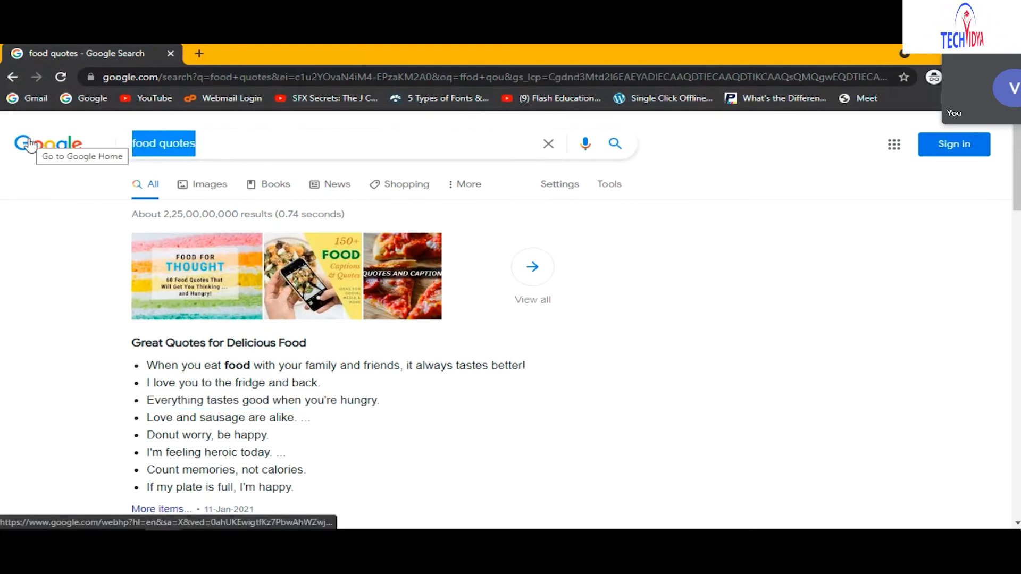
{"action": "type", "text": "hiclip "}
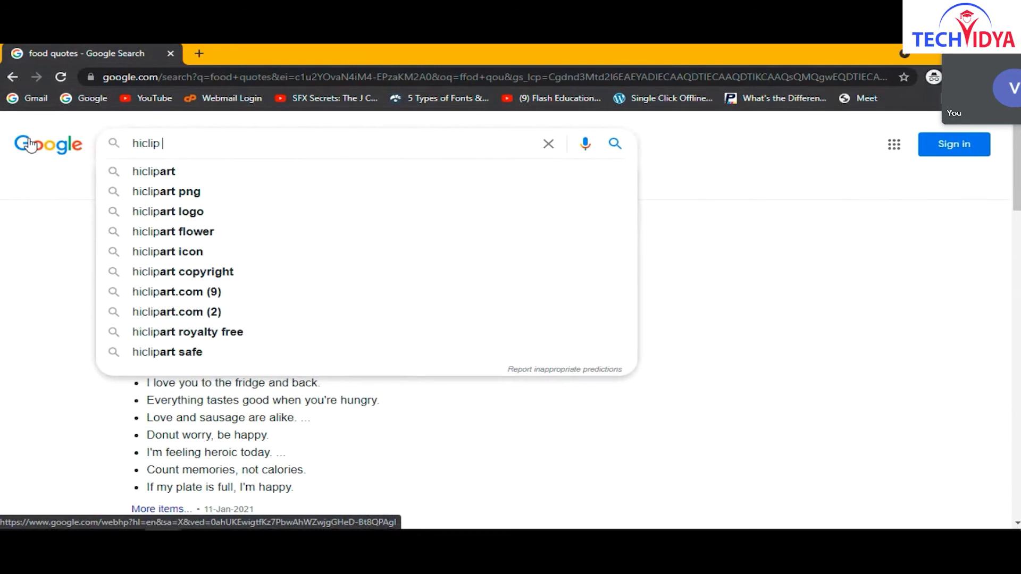
{"action": "type", "text": "art"}
{"action": "key", "text": "Return"}
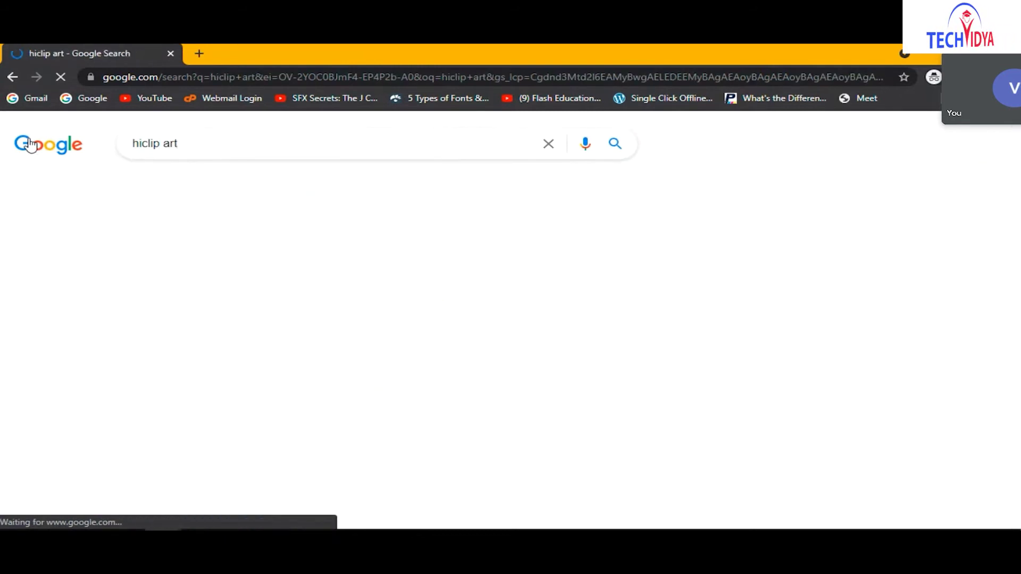
{"action": "left_click", "coordinate": [229, 261]}
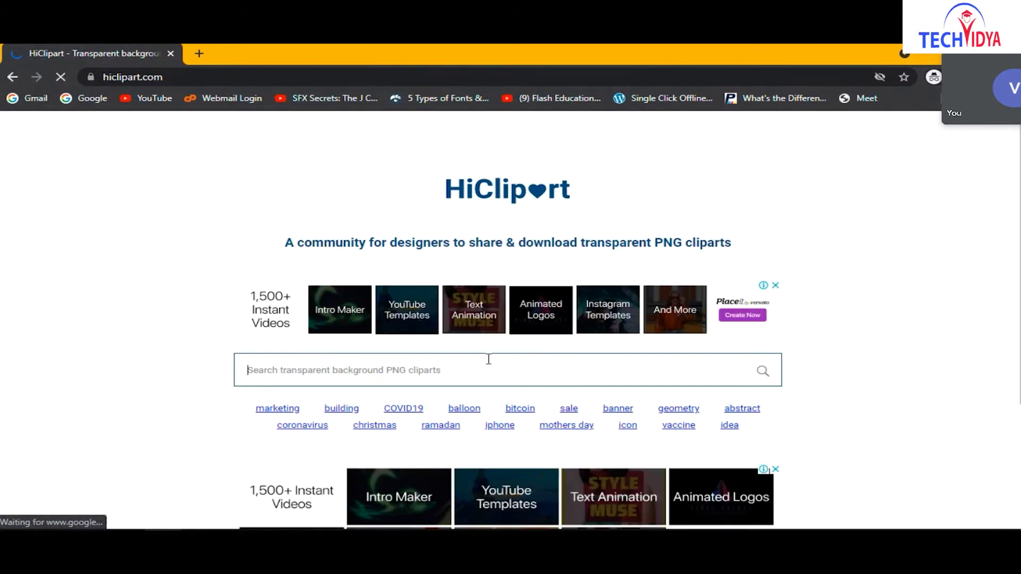
Search HiClipart for "spoon" and open the black fork, knife and spoon silhouette clipart in a new tab.
{"action": "left_click", "coordinate": [490, 356]}
{"action": "type", "text": "spoon"}
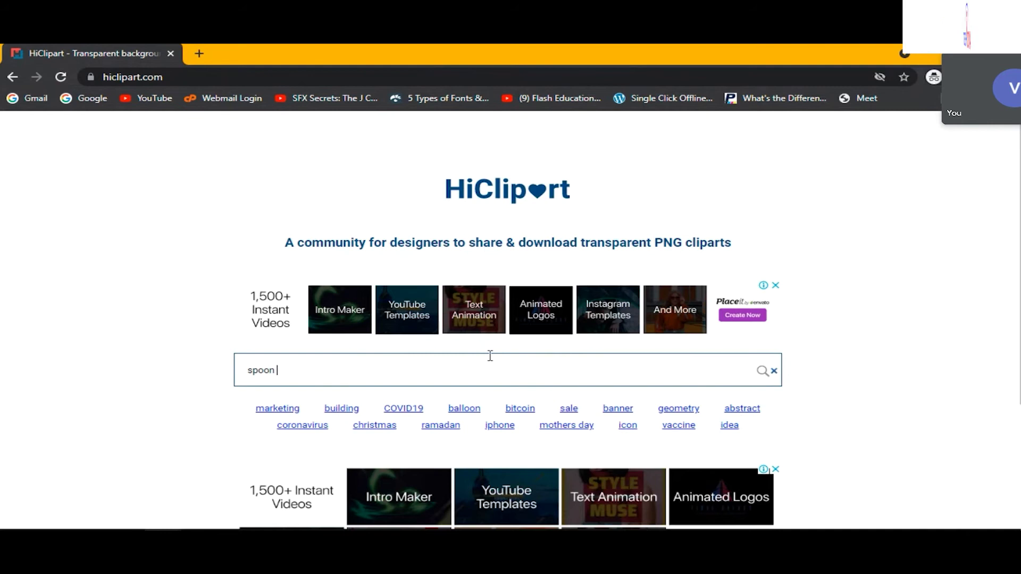
{"action": "key", "text": "Return"}
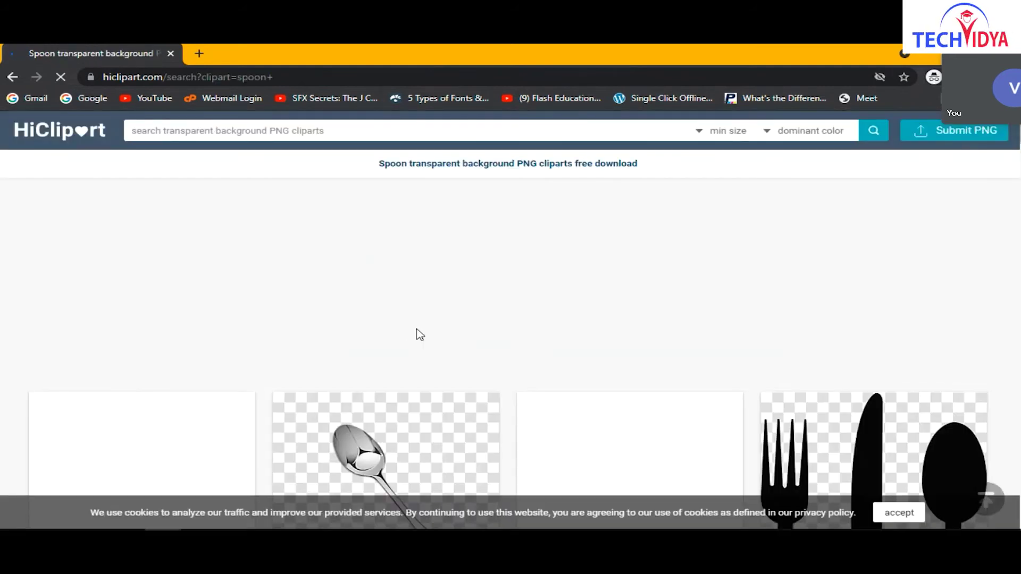
{"action": "scroll", "coordinate": [418, 335], "scroll_direction": "down", "scroll_amount": 4}
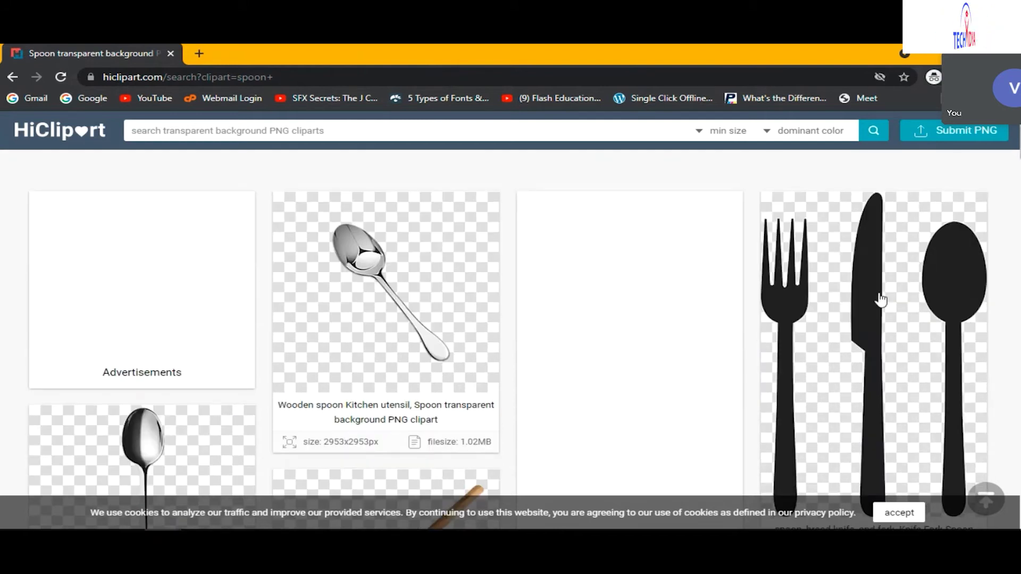
{"action": "middle_click", "coordinate": [849, 305]}
Browse the spoon clipart results down to the end of the page for suitable fork and spoon designs.
{"action": "scroll", "coordinate": [398, 342], "scroll_direction": "down", "scroll_amount": 4}
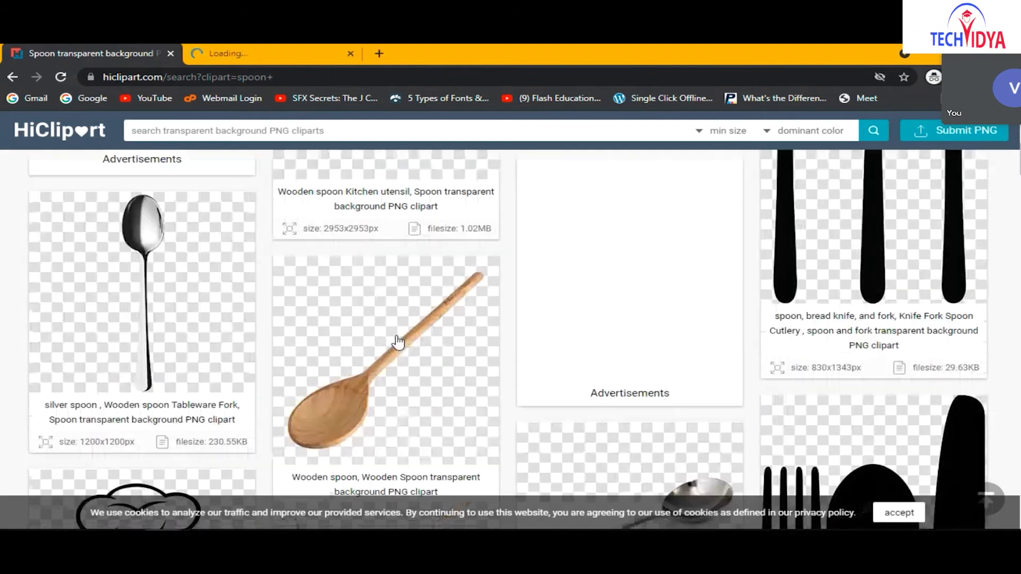
{"action": "scroll", "coordinate": [399, 342], "scroll_direction": "down", "scroll_amount": 6}
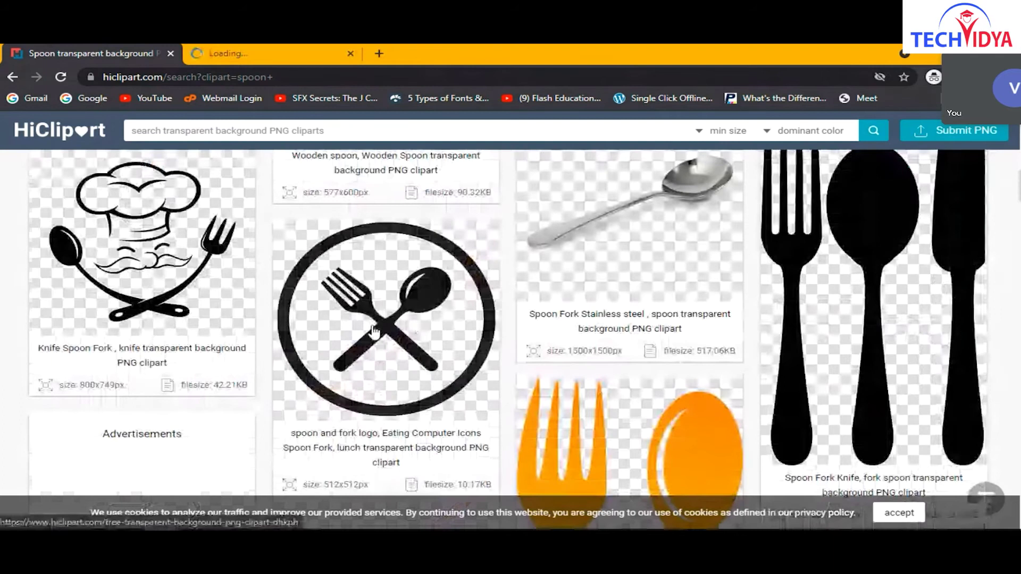
{"action": "scroll", "coordinate": [439, 312], "scroll_direction": "down", "scroll_amount": 1}
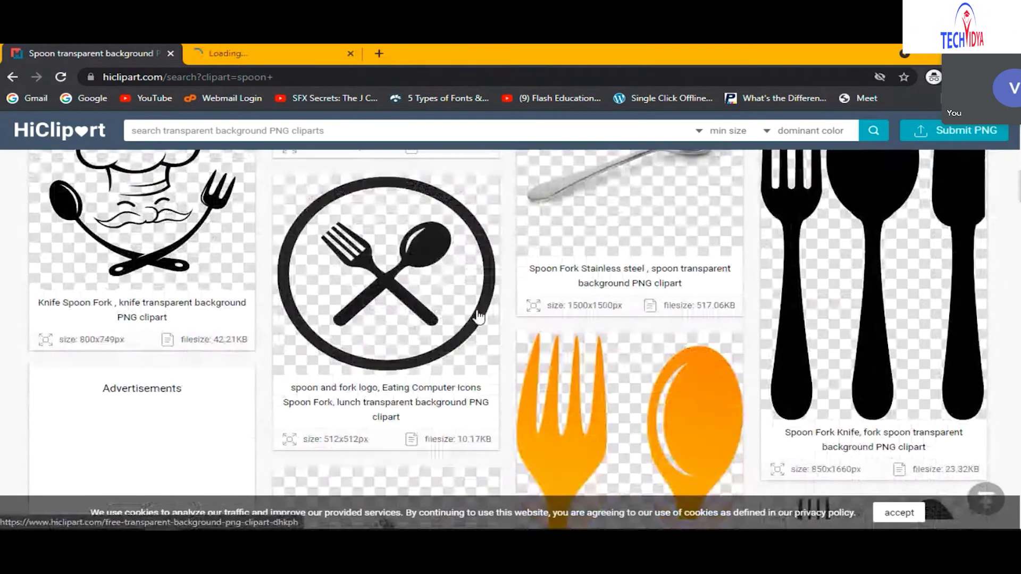
{"action": "scroll", "coordinate": [478, 317], "scroll_direction": "down", "scroll_amount": 6}
{"action": "scroll", "coordinate": [478, 317], "scroll_direction": "up", "scroll_amount": 3}
{"action": "scroll", "coordinate": [478, 317], "scroll_direction": "down", "scroll_amount": 3}
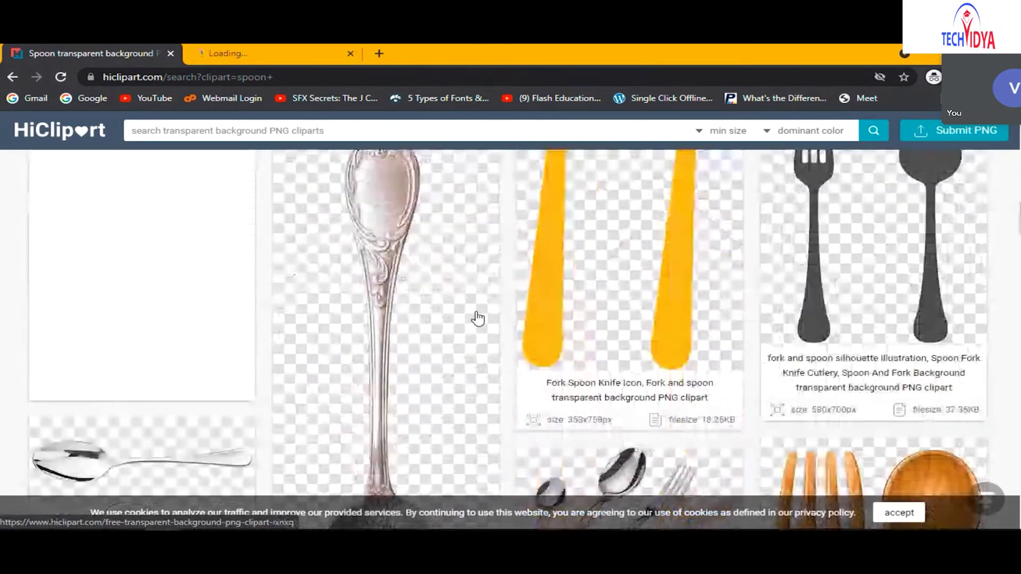
{"action": "scroll", "coordinate": [478, 318], "scroll_direction": "down", "scroll_amount": 5}
{"action": "scroll", "coordinate": [478, 317], "scroll_direction": "down", "scroll_amount": 6}
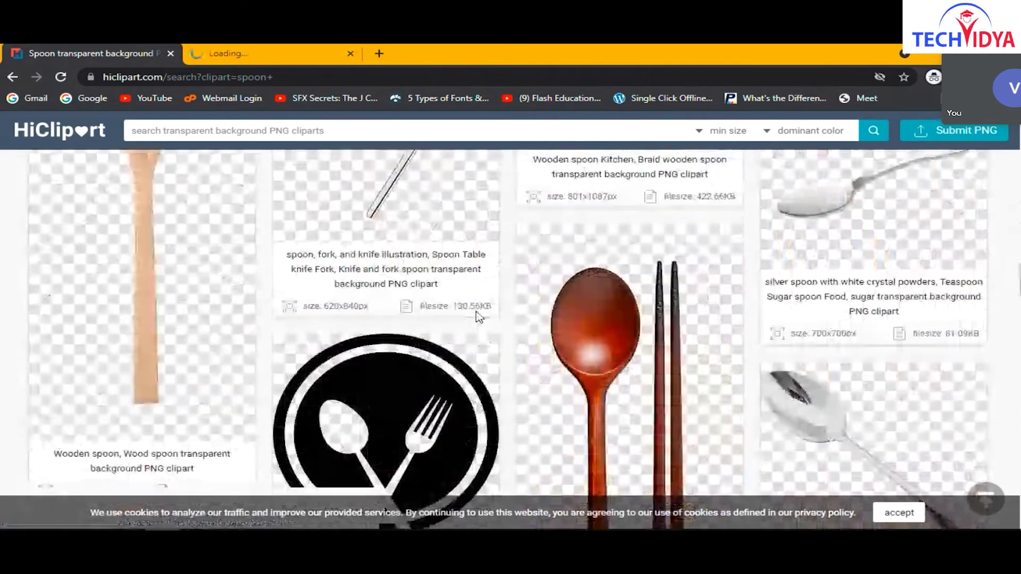
{"action": "scroll", "coordinate": [478, 318], "scroll_direction": "down", "scroll_amount": 15}
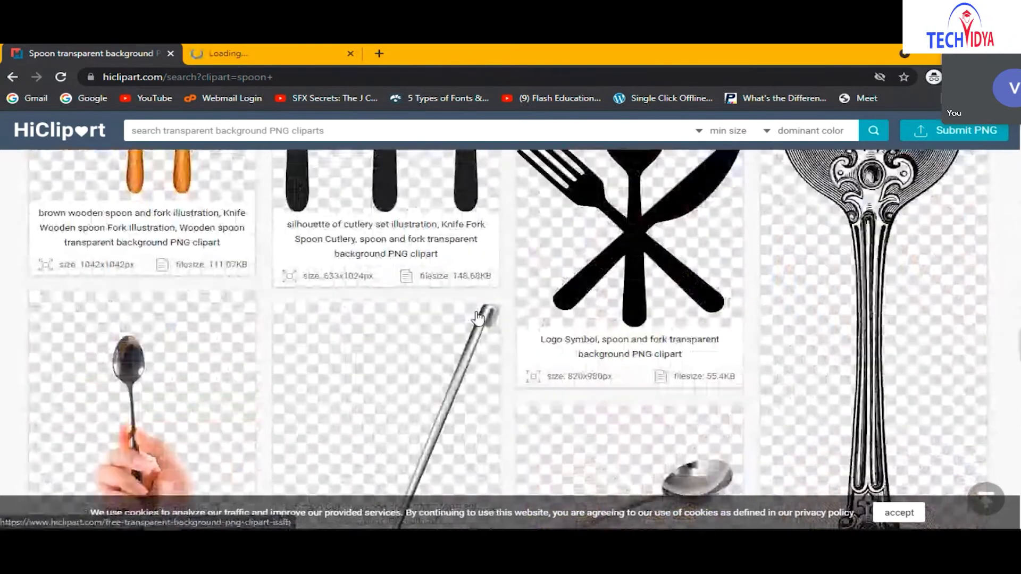
{"action": "scroll", "coordinate": [478, 318], "scroll_direction": "down", "scroll_amount": 15}
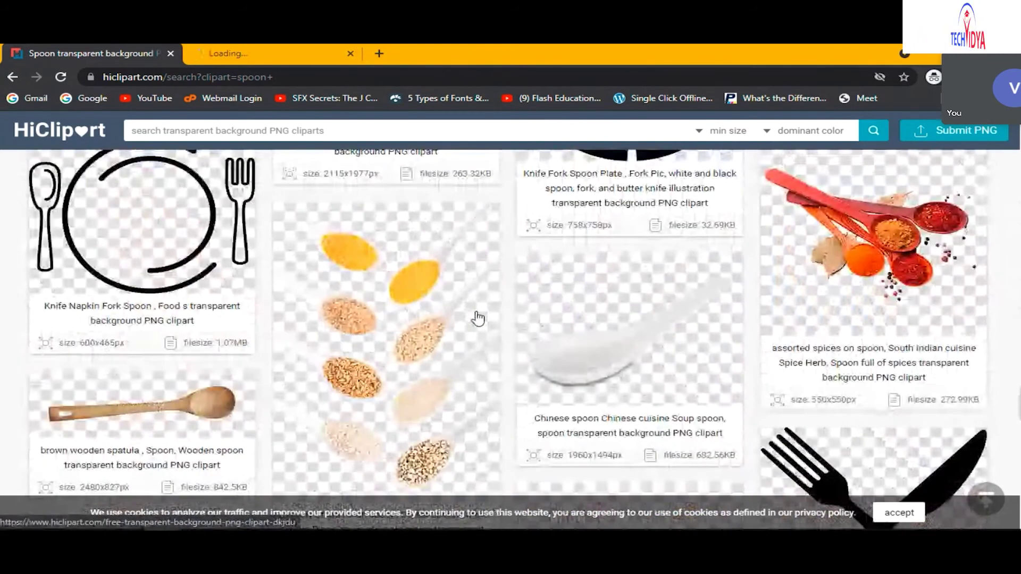
{"action": "scroll", "coordinate": [478, 318], "scroll_direction": "down", "scroll_amount": 20}
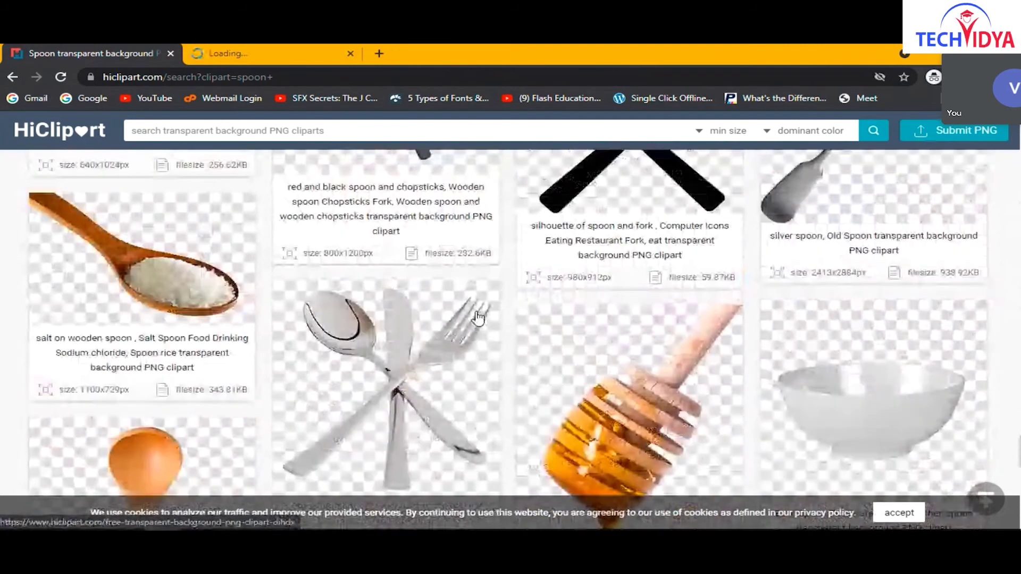
{"action": "scroll", "coordinate": [479, 318], "scroll_direction": "down", "scroll_amount": 15}
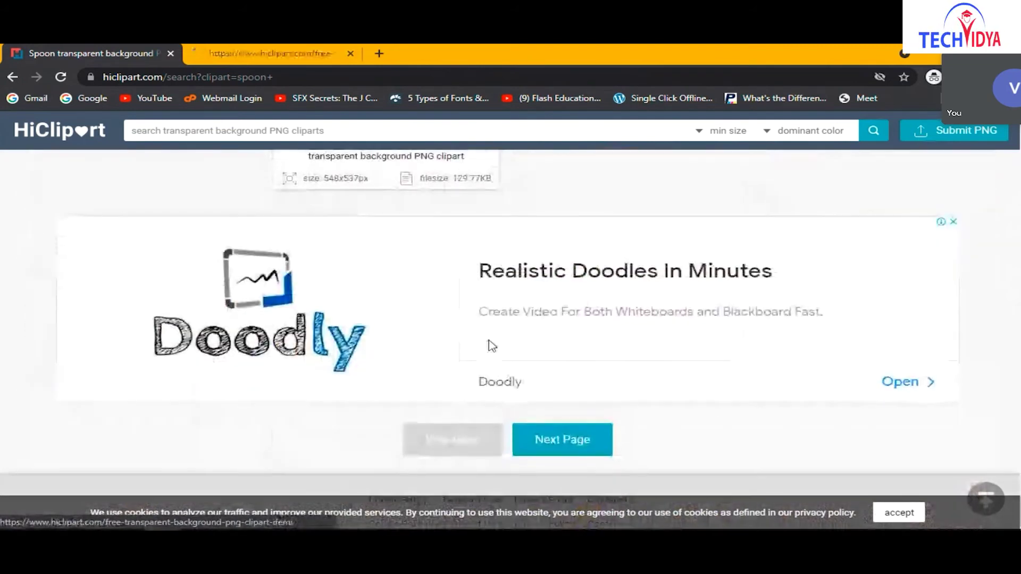
{"action": "scroll", "coordinate": [492, 346], "scroll_direction": "up", "scroll_amount": 5}
Switch to the opened fork, knife and spoon clipart page, view the artwork and accept the cookie notice.
{"action": "left_click", "coordinate": [275, 49]}
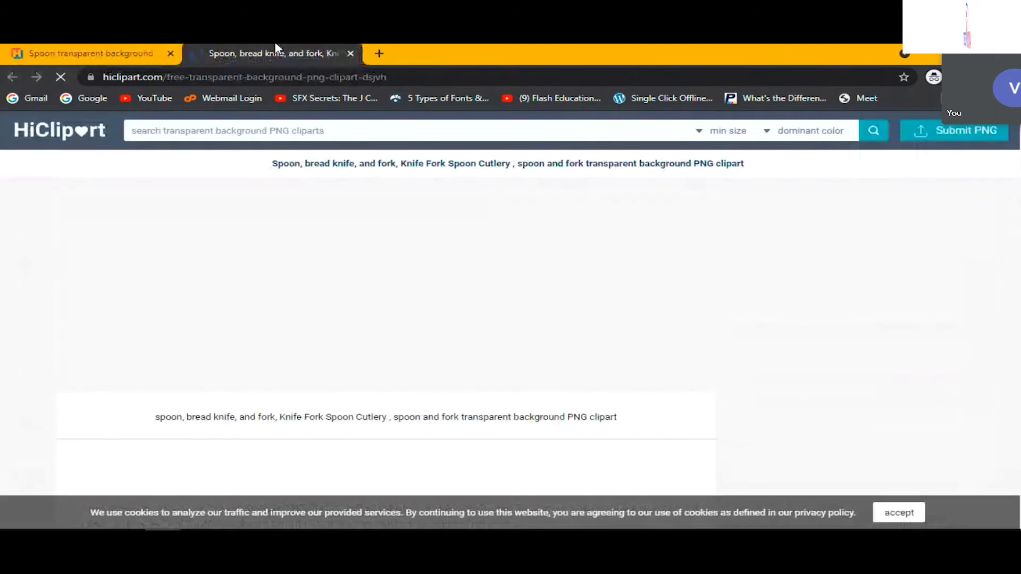
{"action": "scroll", "coordinate": [489, 366], "scroll_direction": "down", "scroll_amount": 5}
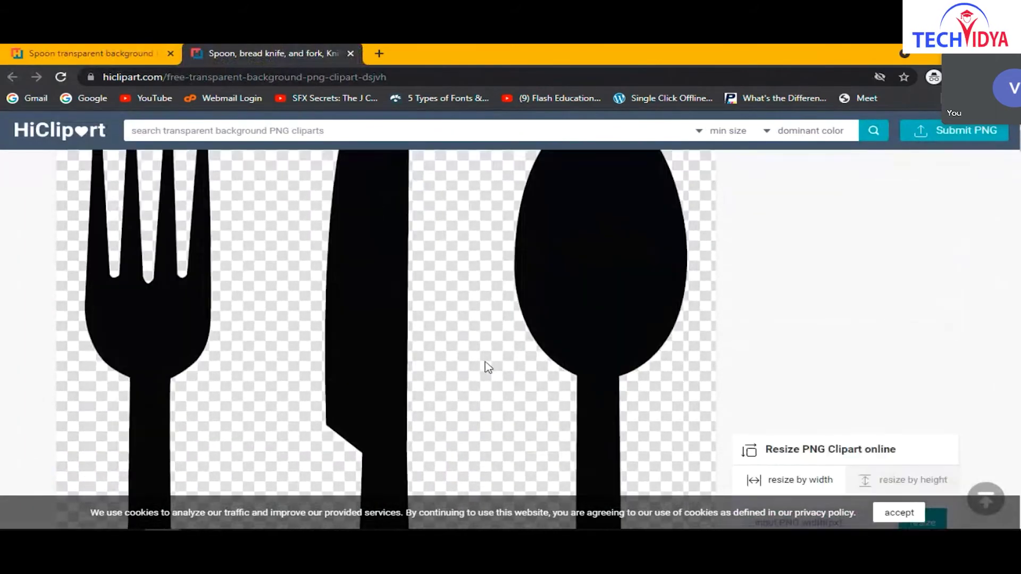
{"action": "scroll", "coordinate": [488, 367], "scroll_direction": "down", "scroll_amount": 1}
{"action": "middle_click", "coordinate": [445, 270]}
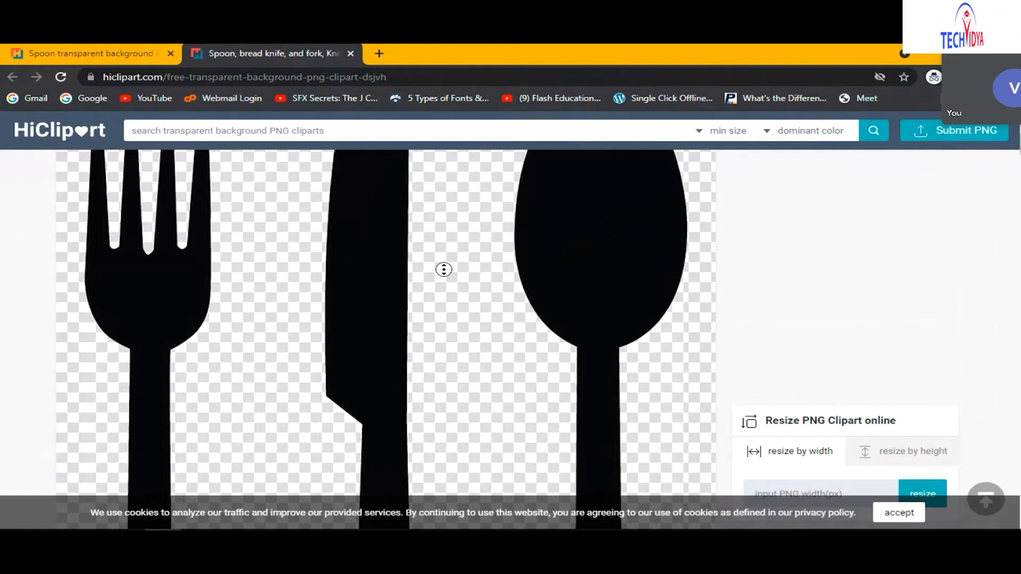
{"action": "scroll", "coordinate": [661, 235], "scroll_direction": "up", "scroll_amount": 8}
{"action": "scroll", "coordinate": [908, 344], "scroll_direction": "down", "scroll_amount": 5}
{"action": "left_click", "coordinate": [899, 467]}
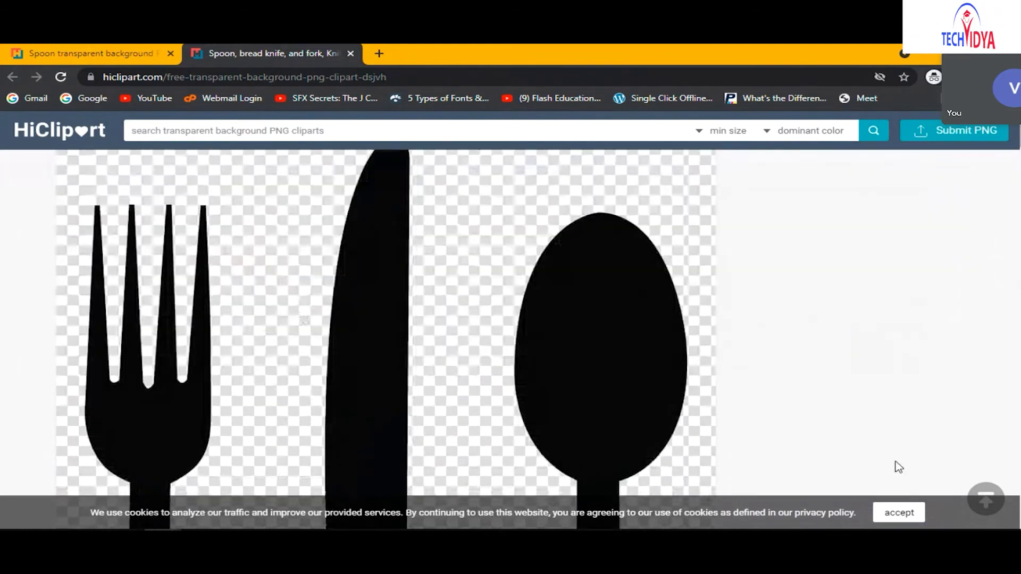
{"action": "left_click", "coordinate": [899, 514]}
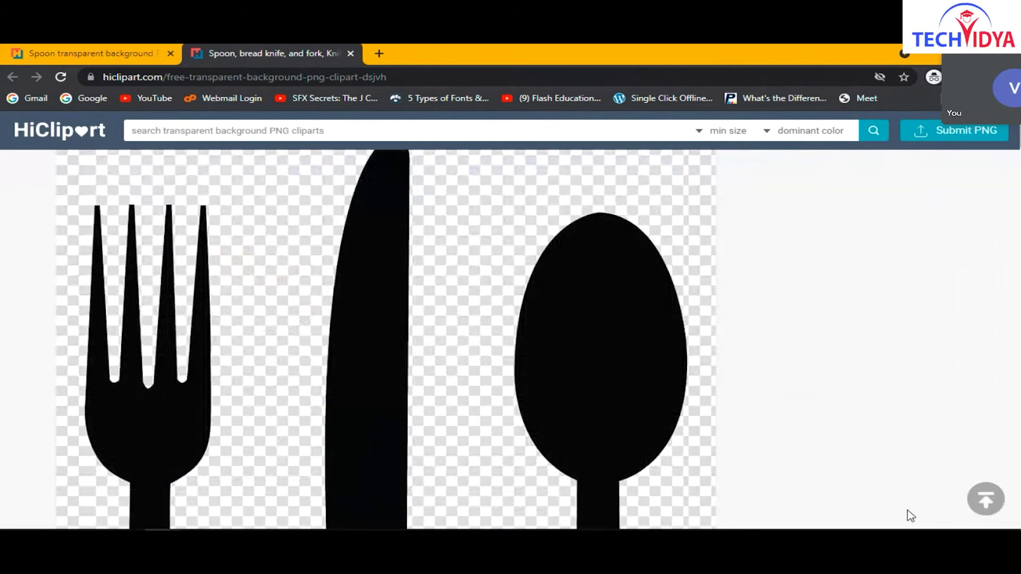
Request the original PNG download of the cutlery clipart and close the interstitial ad.
{"action": "scroll", "coordinate": [858, 400], "scroll_direction": "down", "scroll_amount": 5}
{"action": "scroll", "coordinate": [858, 401], "scroll_direction": "down", "scroll_amount": 2}
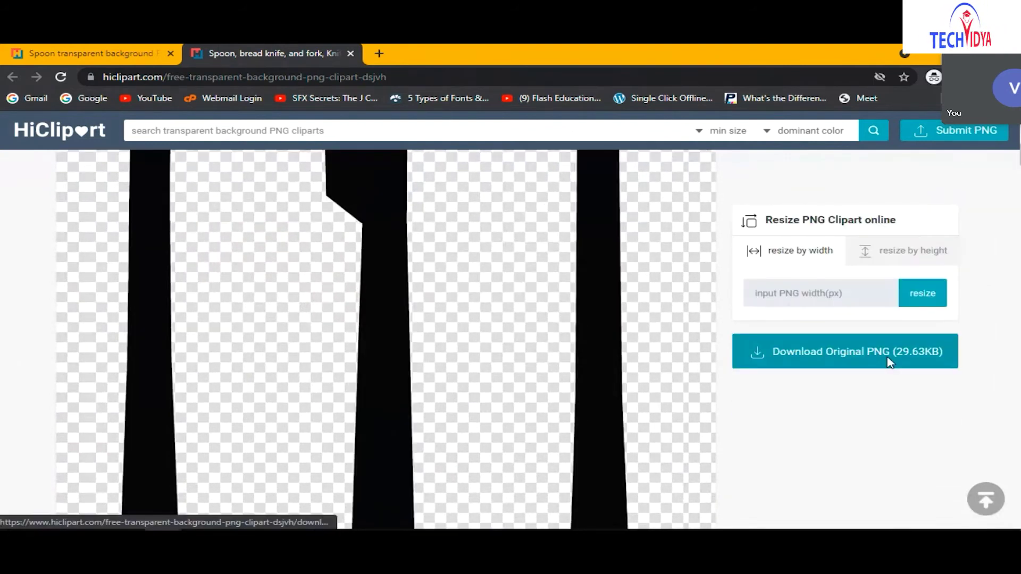
{"action": "left_click", "coordinate": [890, 363]}
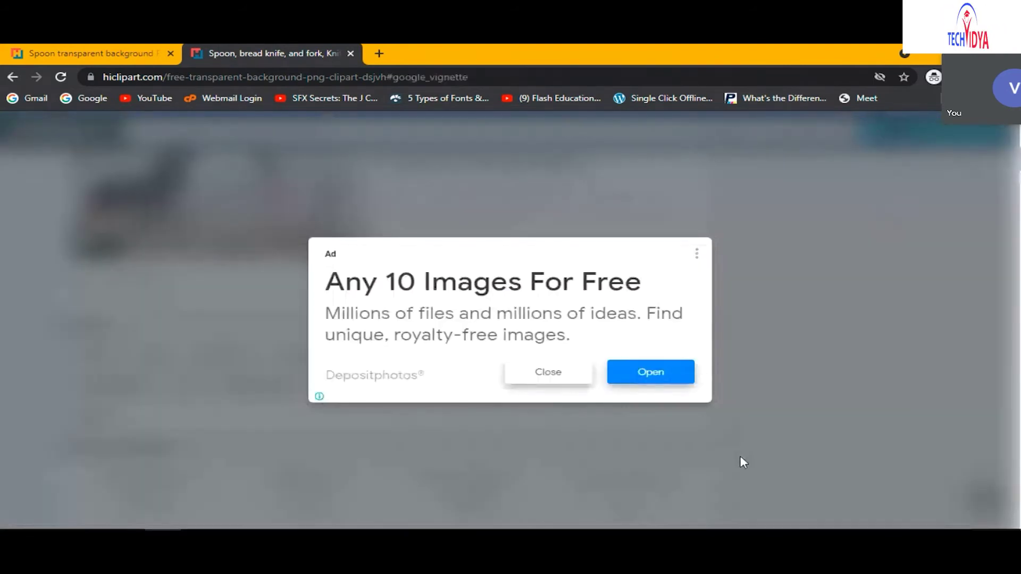
{"action": "left_click", "coordinate": [512, 384]}
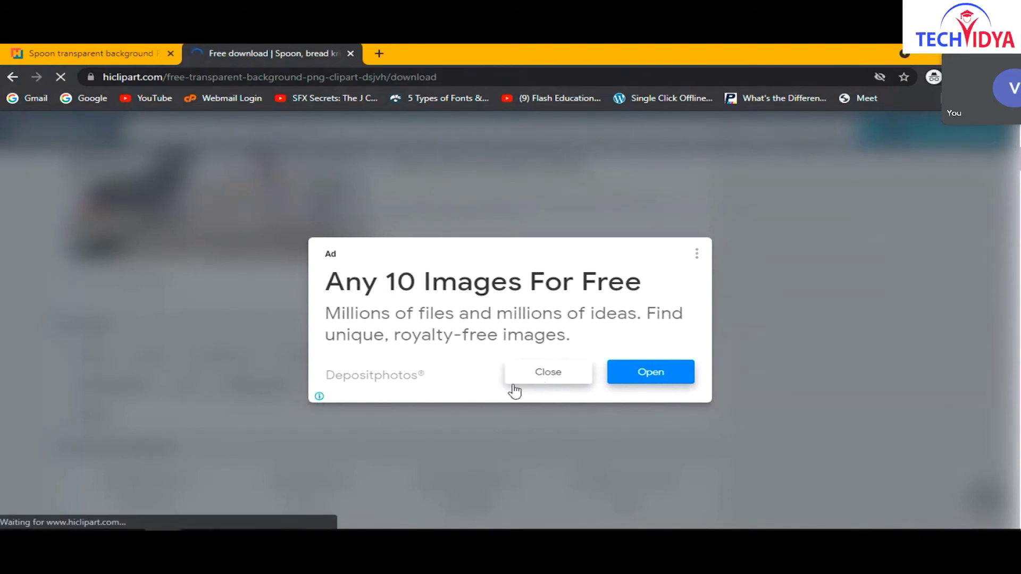
{"action": "left_click", "coordinate": [531, 381]}
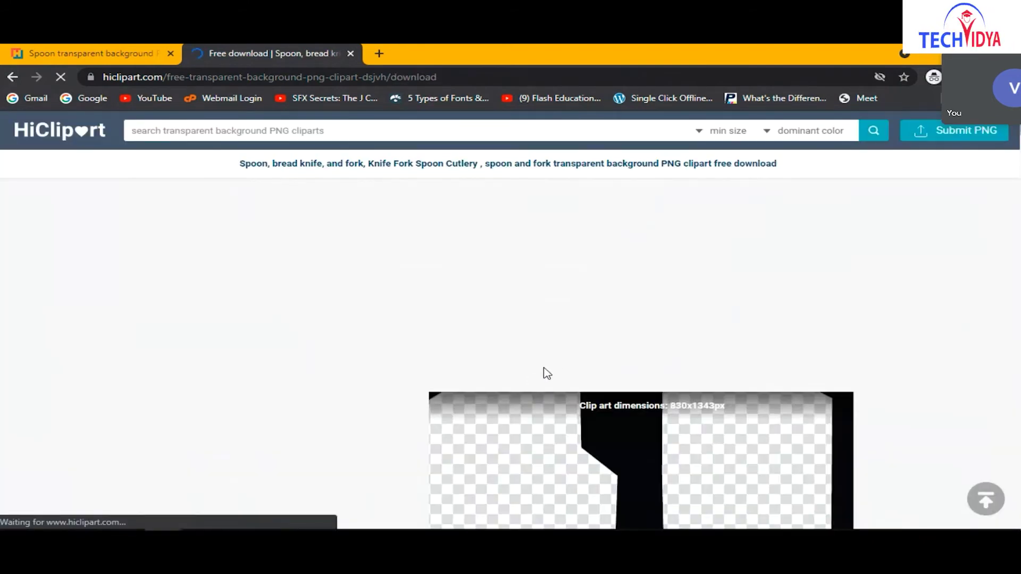
Complete the human-verification challenge by selecting the truck images and submit it to download the cutlery PNG.
{"action": "scroll", "coordinate": [546, 375], "scroll_direction": "down", "scroll_amount": 4}
{"action": "scroll", "coordinate": [545, 375], "scroll_direction": "down", "scroll_amount": 3}
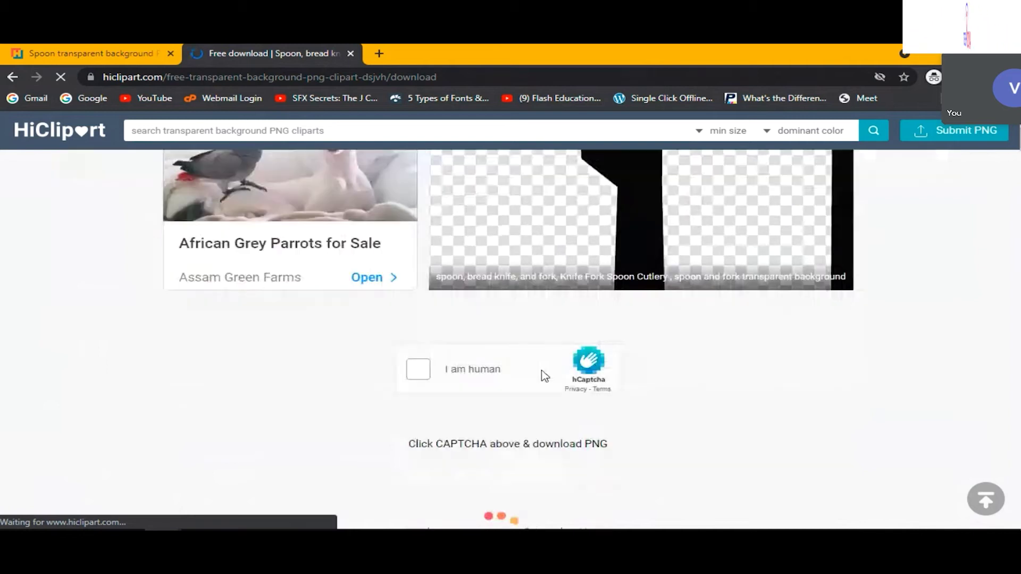
{"action": "scroll", "coordinate": [543, 467], "scroll_direction": "down", "scroll_amount": 5}
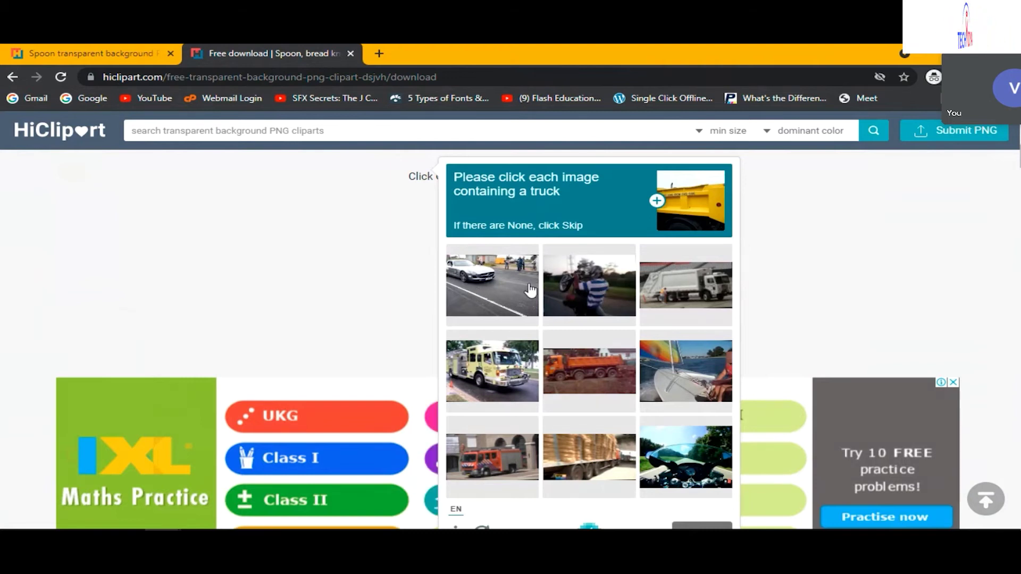
{"action": "left_click", "coordinate": [660, 295]}
{"action": "left_click", "coordinate": [504, 374]}
{"action": "left_click", "coordinate": [586, 386]}
{"action": "scroll", "coordinate": [656, 429], "scroll_direction": "down", "scroll_amount": 2}
{"action": "left_click", "coordinate": [708, 521]}
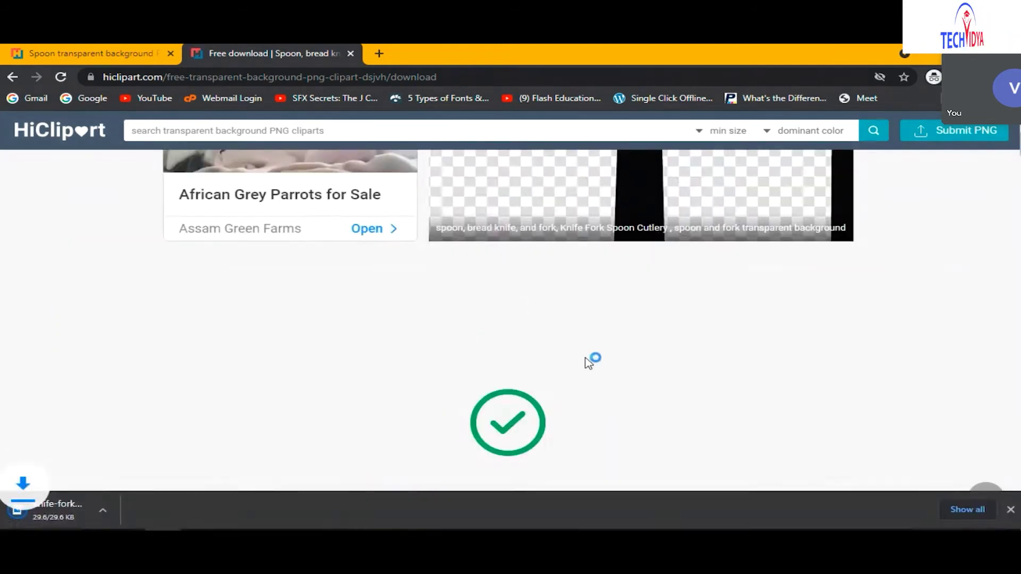
Switch to Photoshop, place the downloaded cutlery PNG from Downloads as an embedded object, and position it just right of the FOOD text.
{"action": "key", "text": "alt+Tab"}
{"action": "left_click", "coordinate": [37, 50]}
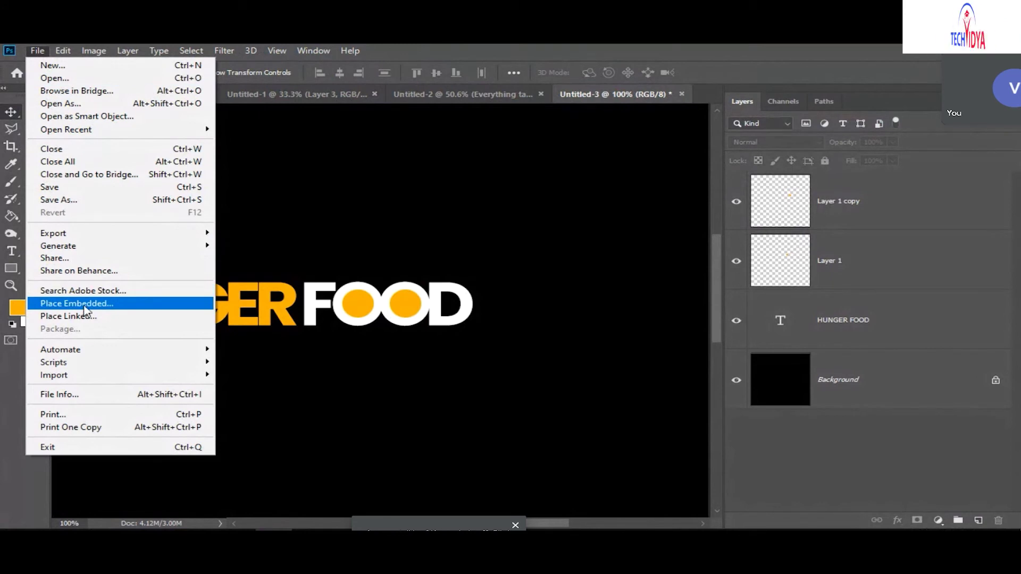
{"action": "left_click", "coordinate": [879, 287]}
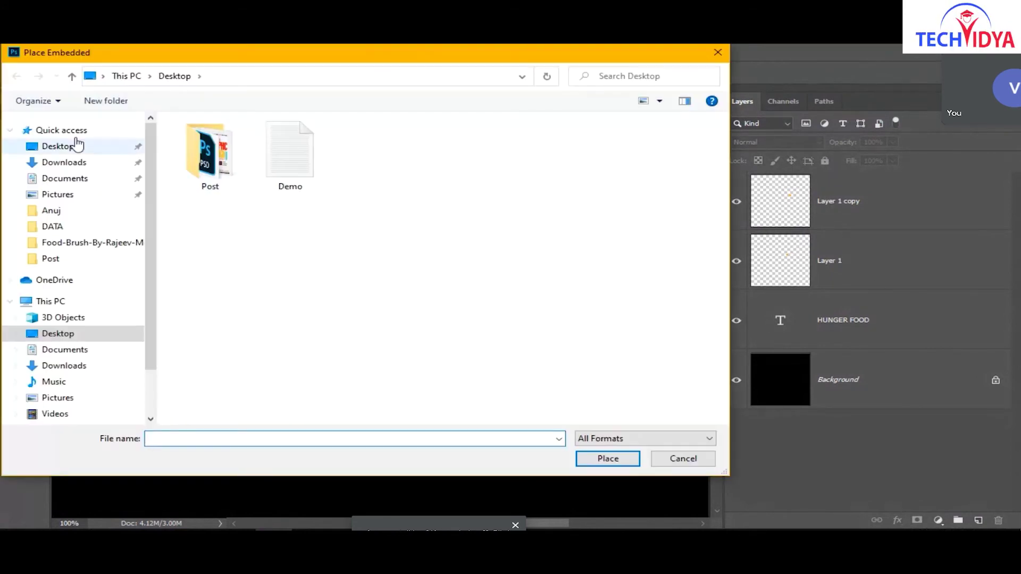
{"action": "left_click", "coordinate": [75, 151]}
{"action": "left_click", "coordinate": [74, 163]}
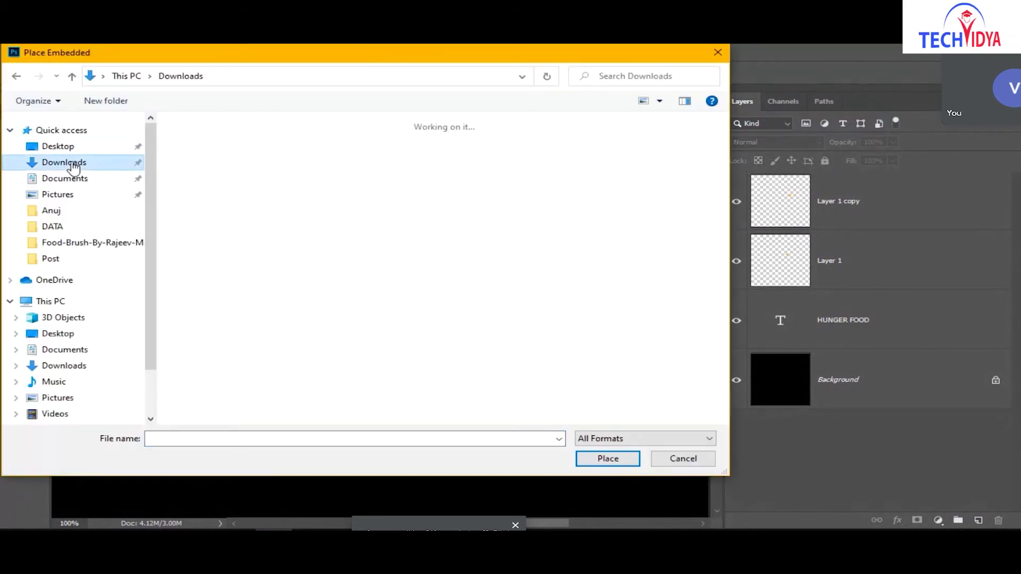
{"action": "left_click", "coordinate": [224, 169]}
{"action": "double_click", "coordinate": [224, 169]}
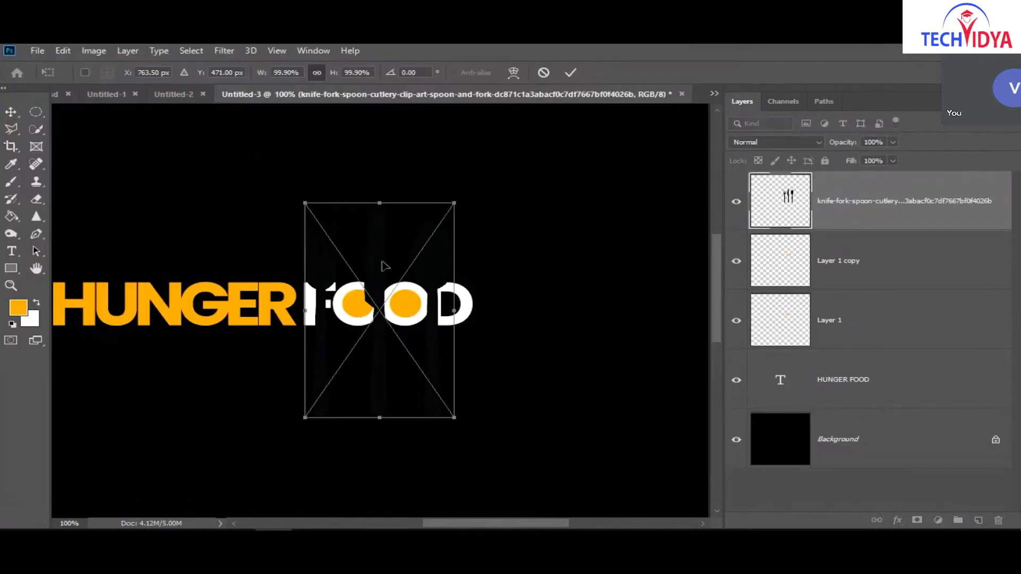
{"action": "left_click_drag", "start_coordinate": [385, 266], "coordinate": [558, 227]}
{"action": "key", "text": "Return"}
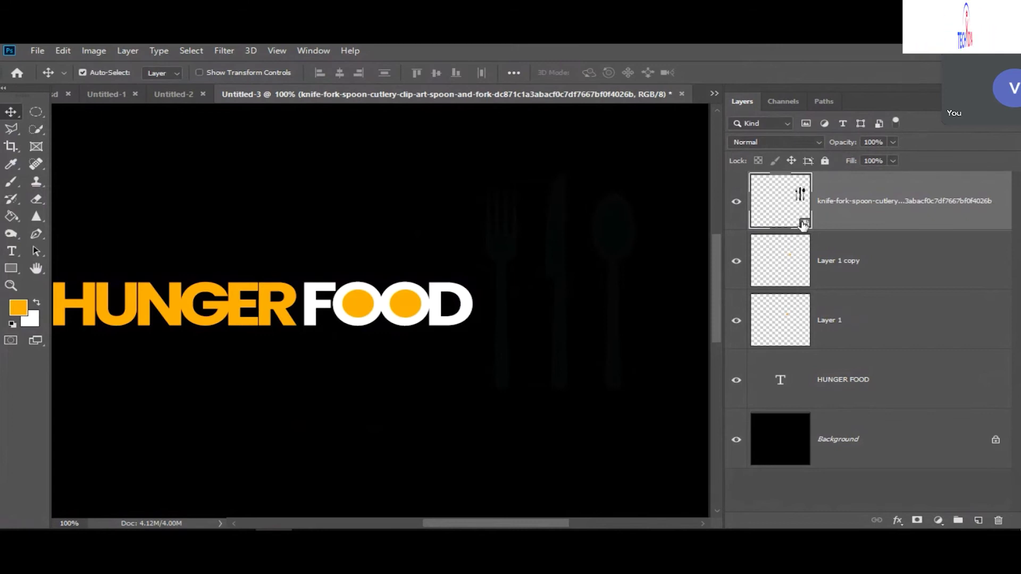
Rasterize the cutlery layer, load its outline as a selection, fill it with white and deselect.
{"action": "right_click", "coordinate": [867, 211]}
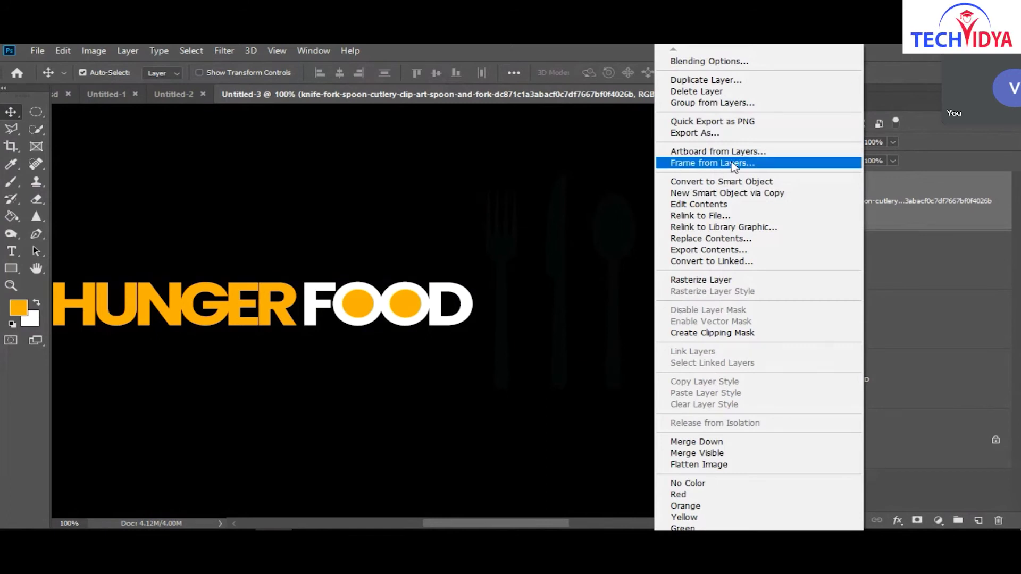
{"action": "left_click", "coordinate": [707, 281]}
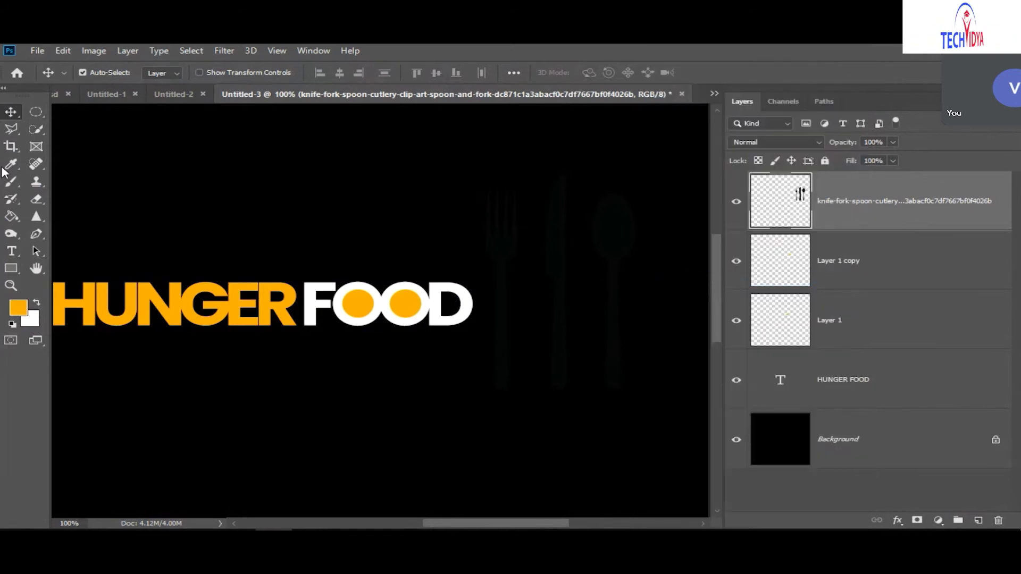
{"action": "left_click", "coordinate": [786, 224], "text": "ctrl"}
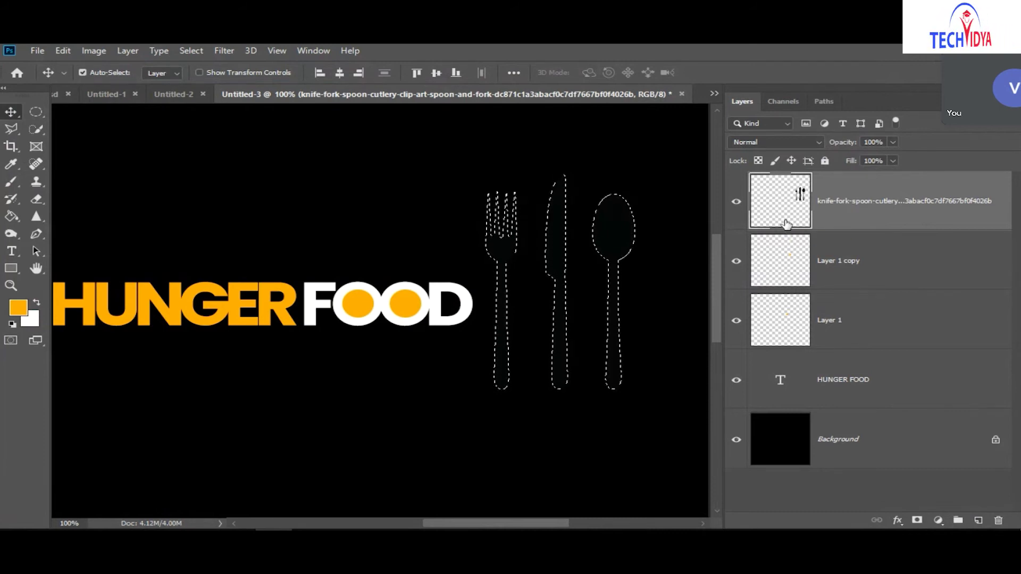
{"action": "key", "text": "ctrl+BackSpace"}
{"action": "key", "text": "ctrl+d"}
Select the fork with the Rectangular Marquee tool and copy it to a new layer.
{"action": "right_click", "coordinate": [36, 114]}
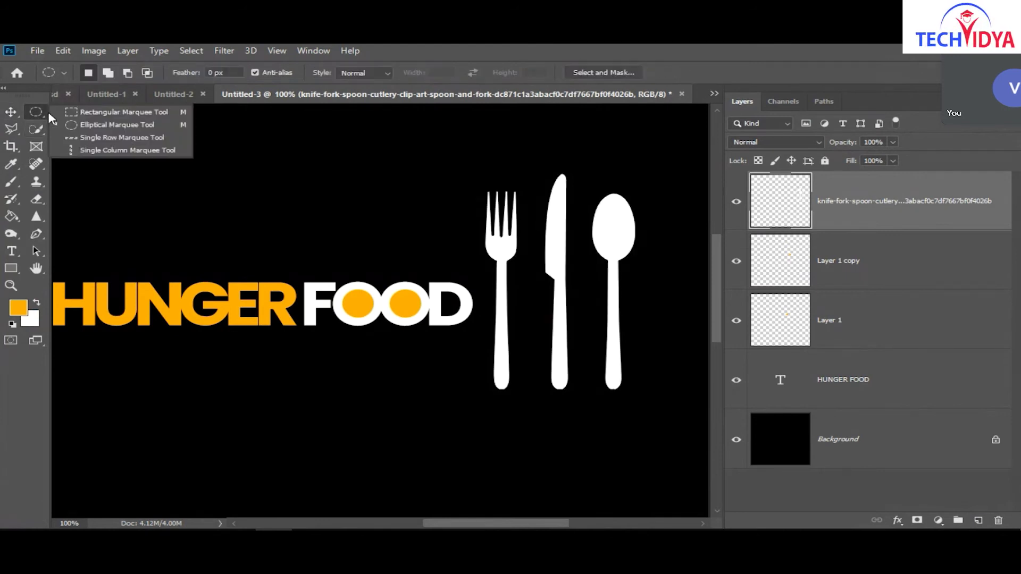
{"action": "left_click", "coordinate": [80, 113]}
{"action": "left_click_drag", "start_coordinate": [478, 173], "coordinate": [531, 400]}
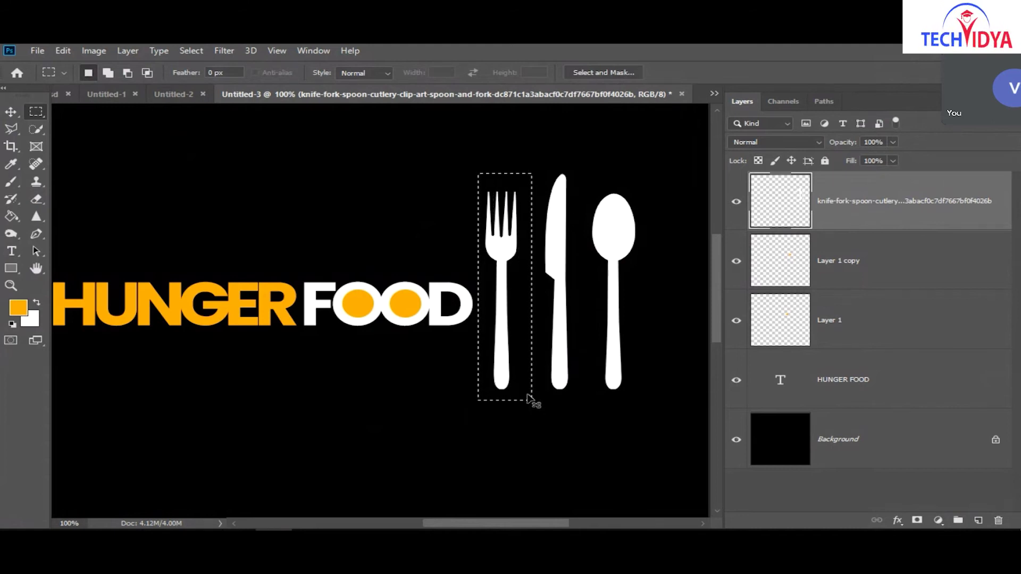
{"action": "key", "text": "ctrl+j"}
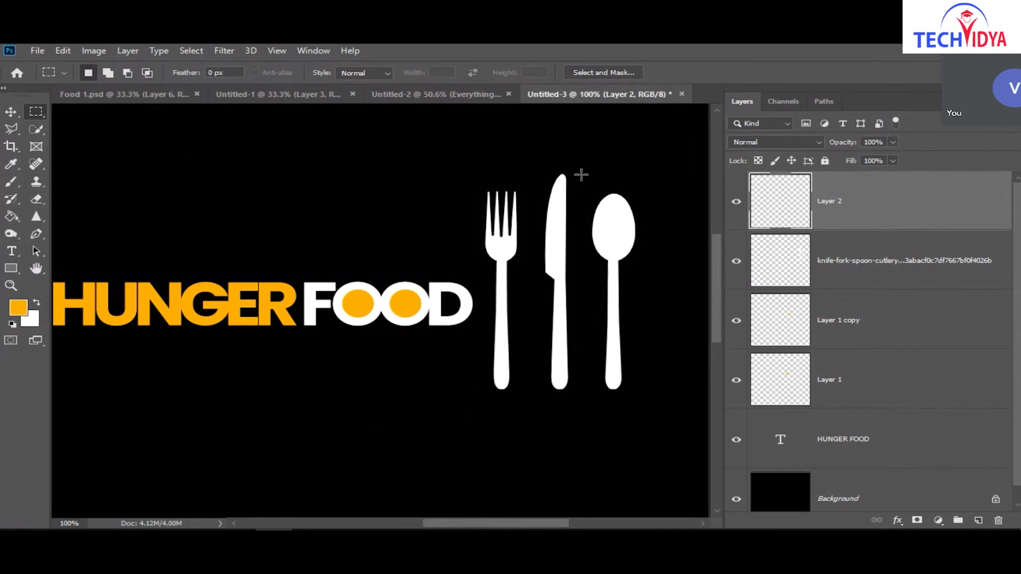
Select the spoon with a rectangular marquee and copy it from the cutlery layer to its own new layer.
{"action": "left_click_drag", "start_coordinate": [583, 172], "coordinate": [644, 404]}
{"action": "key", "text": "ctrl+j"}
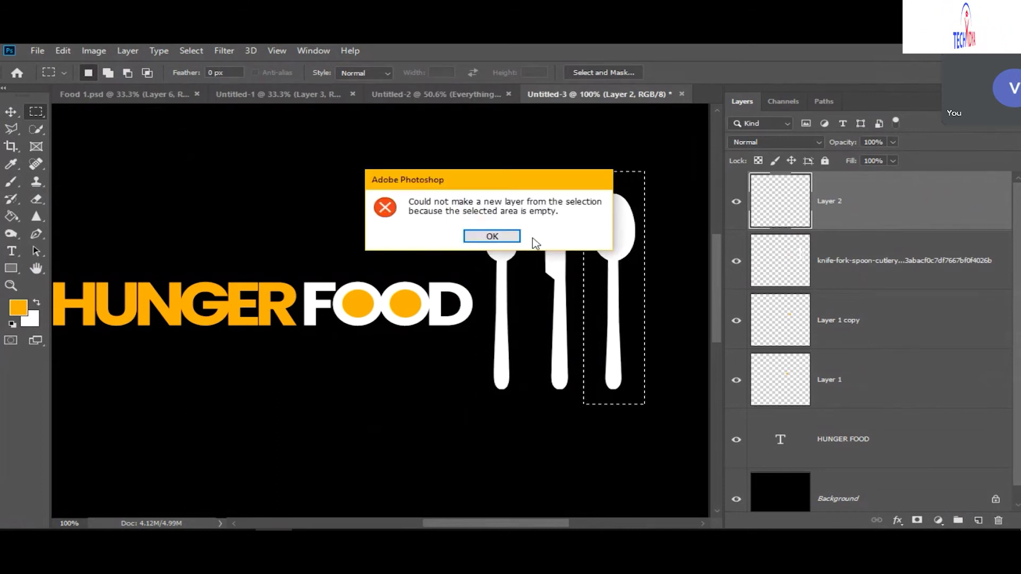
{"action": "left_click", "coordinate": [492, 236]}
{"action": "left_click", "coordinate": [902, 273]}
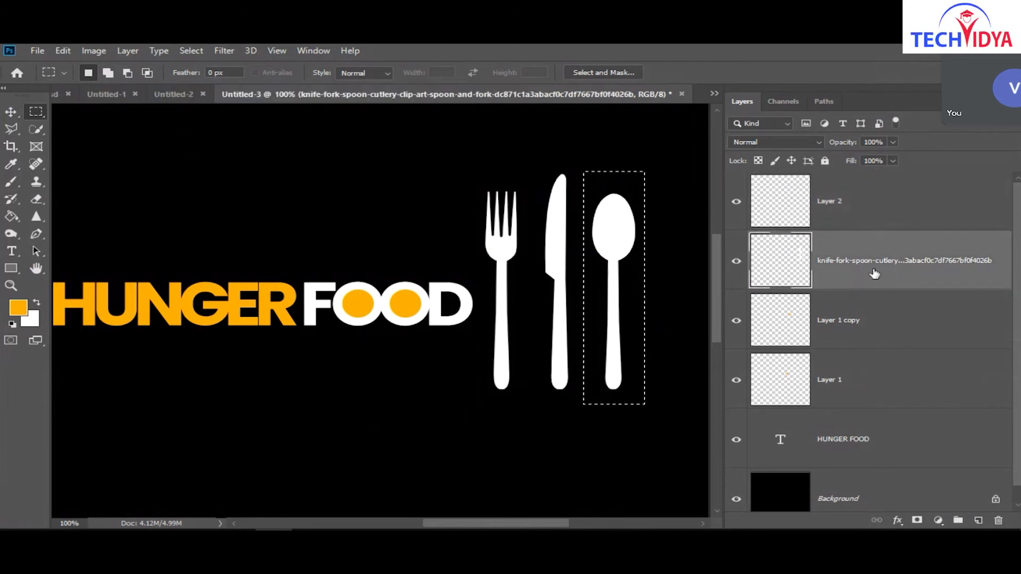
{"action": "key", "text": "ctrl+j"}
{"action": "key", "text": "v"}
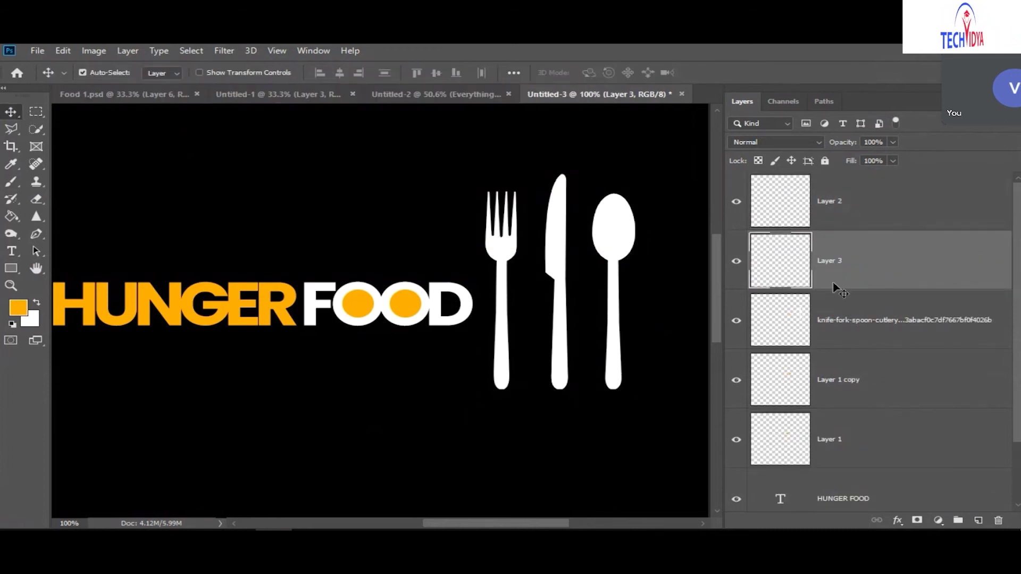
Delete the leftover cutlery layer containing the knife and move the fork over the first O of FOOD.
{"action": "left_click", "coordinate": [552, 227]}
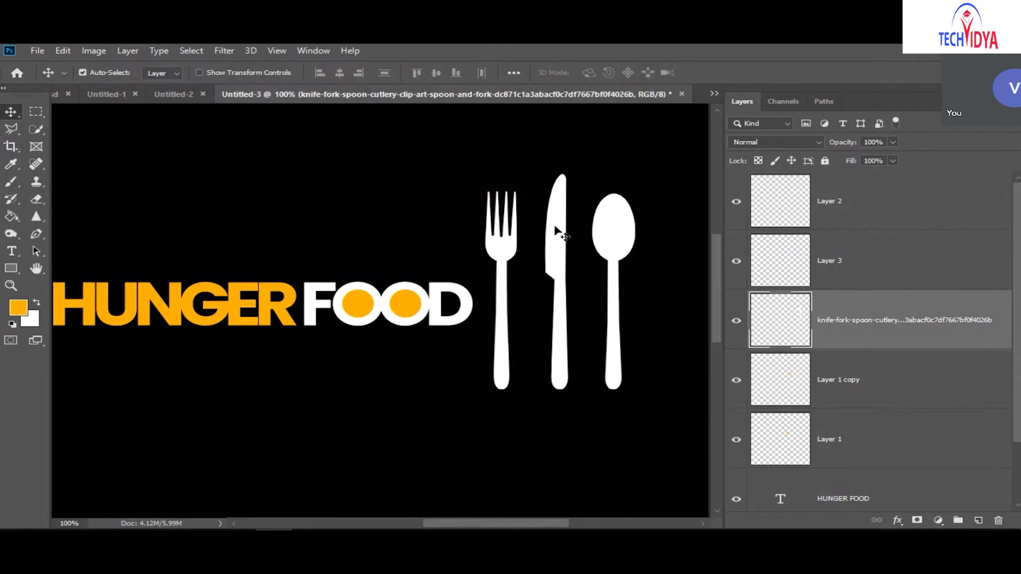
{"action": "key", "text": "Delete"}
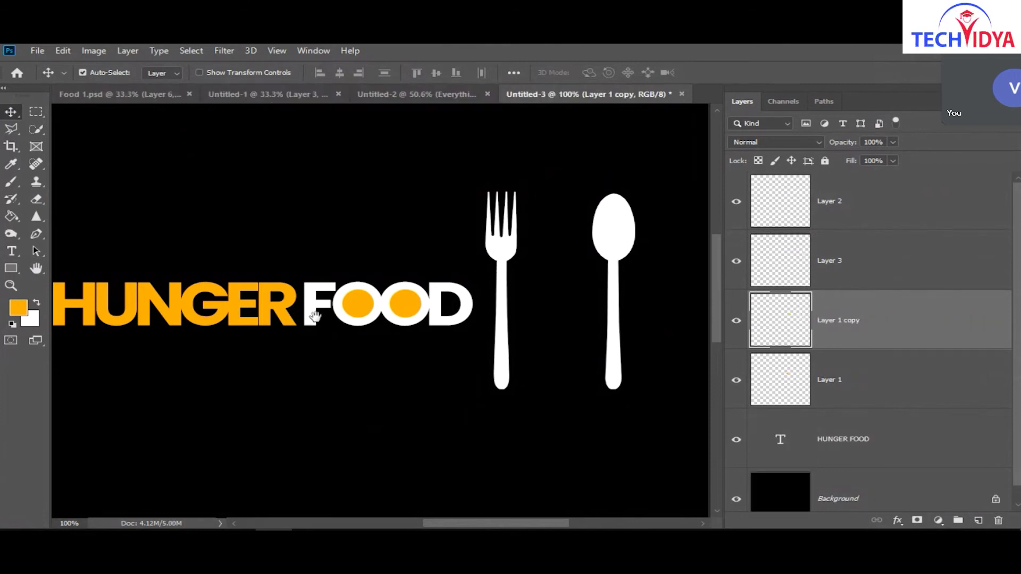
{"action": "left_click_drag", "start_coordinate": [351, 331], "coordinate": [441, 328]}
{"action": "left_click_drag", "start_coordinate": [585, 251], "coordinate": [541, 299]}
{"action": "key", "text": "ctrl"}
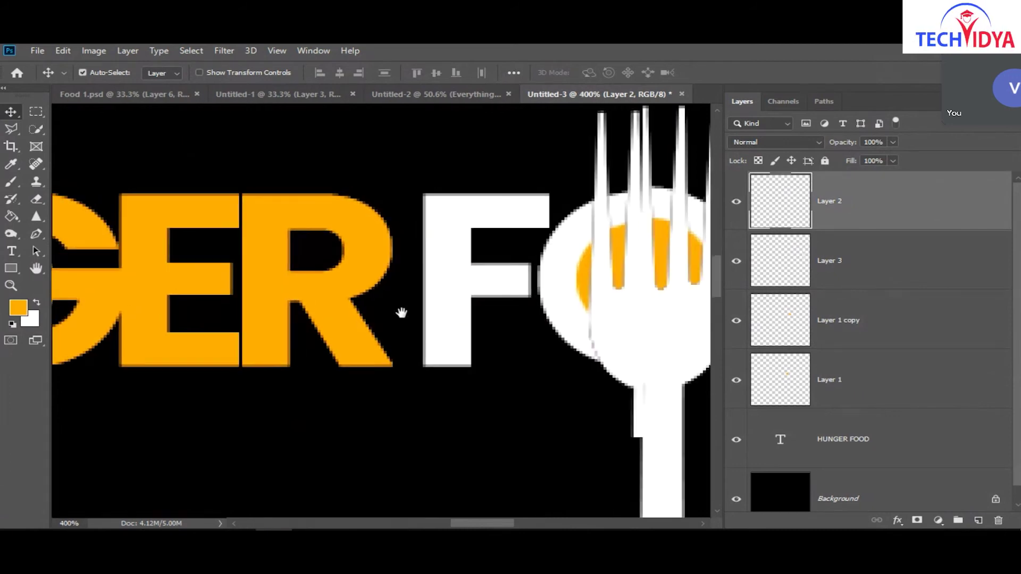
Scale the fork down to fit inside the first O, with its prongs centred on the orange fill.
{"action": "left_click_drag", "start_coordinate": [404, 313], "coordinate": [353, 334]}
{"action": "key", "text": "ctrl+t"}
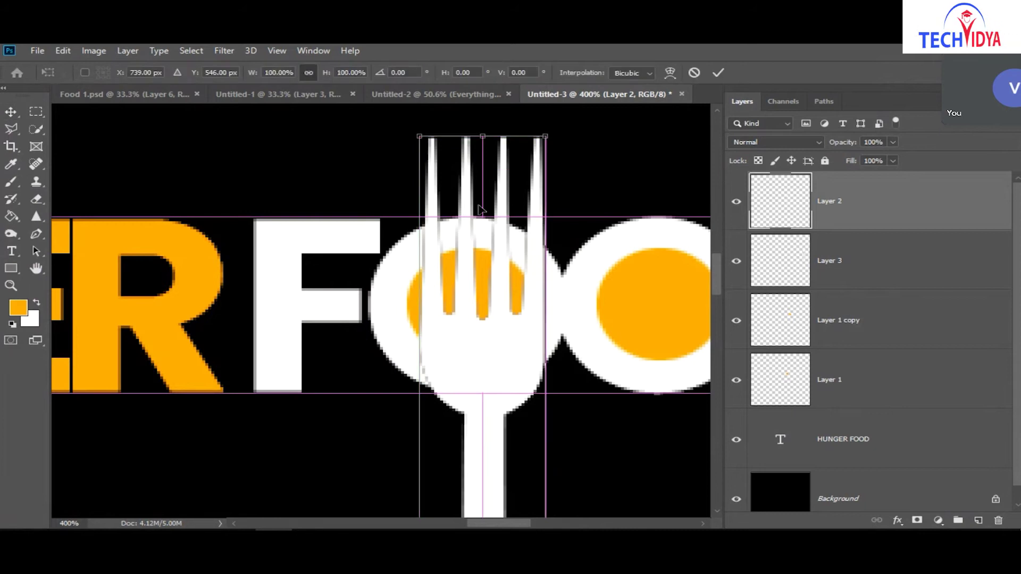
{"action": "left_click_drag", "start_coordinate": [548, 131], "coordinate": [510, 316]}
{"action": "left_click_drag", "start_coordinate": [505, 351], "coordinate": [471, 406]}
{"action": "left_click_drag", "start_coordinate": [476, 471], "coordinate": [476, 245]}
{"action": "left_click_drag", "start_coordinate": [470, 431], "coordinate": [473, 297]}
{"action": "left_click_drag", "start_coordinate": [485, 241], "coordinate": [473, 327]}
{"action": "key", "text": "Return"}
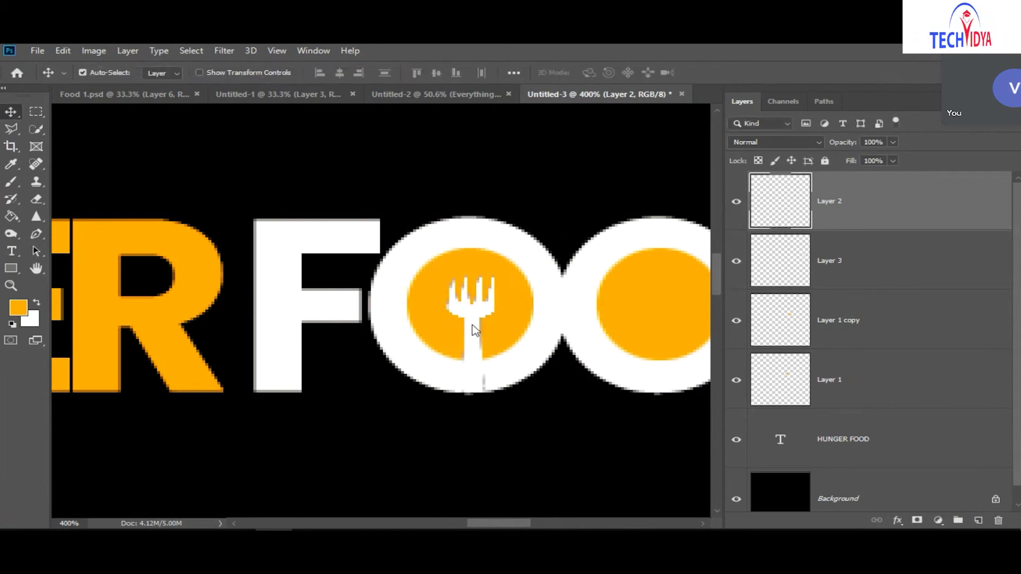
{"action": "key", "text": "ctrl+1"}
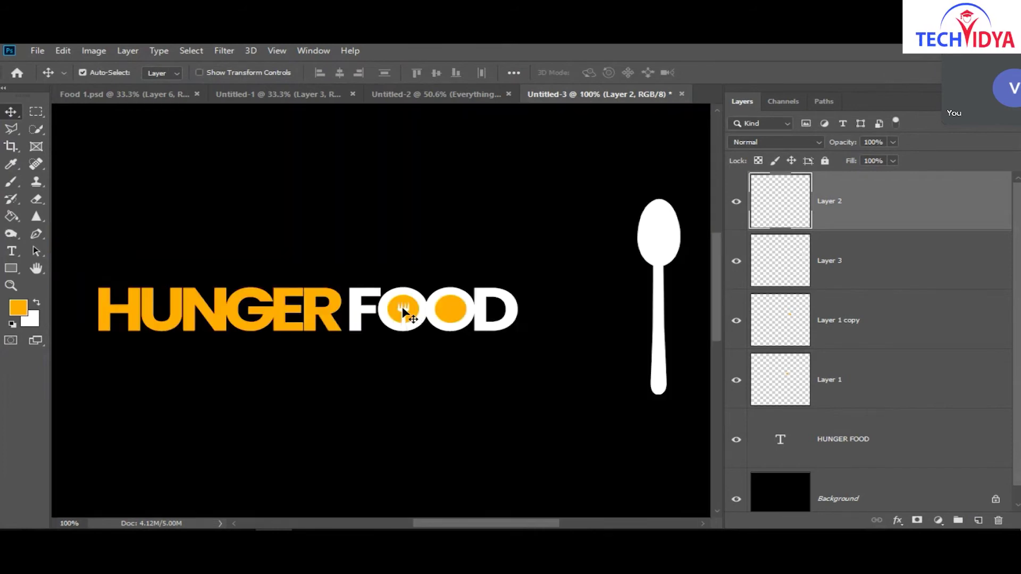
{"action": "mouse_move", "coordinate": [403, 311]}
{"action": "left_mouse_down"}
{"action": "mouse_move", "coordinate": [402, 323]}
{"action": "mouse_move", "coordinate": [419, 302]}
{"action": "left_mouse_up"}
{"action": "key", "text": "ctrl+t"}
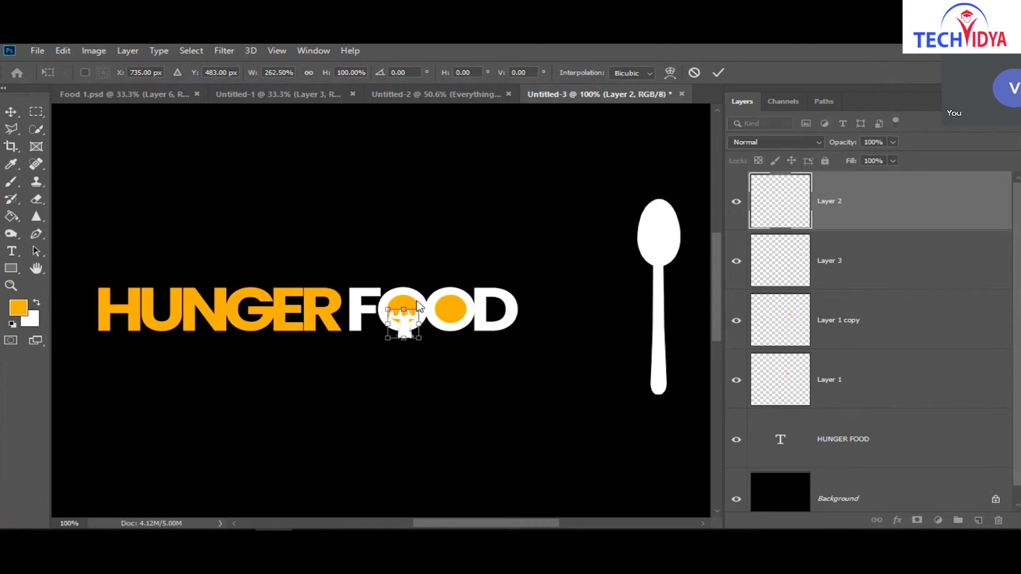
{"action": "key", "text": "alt+space"}
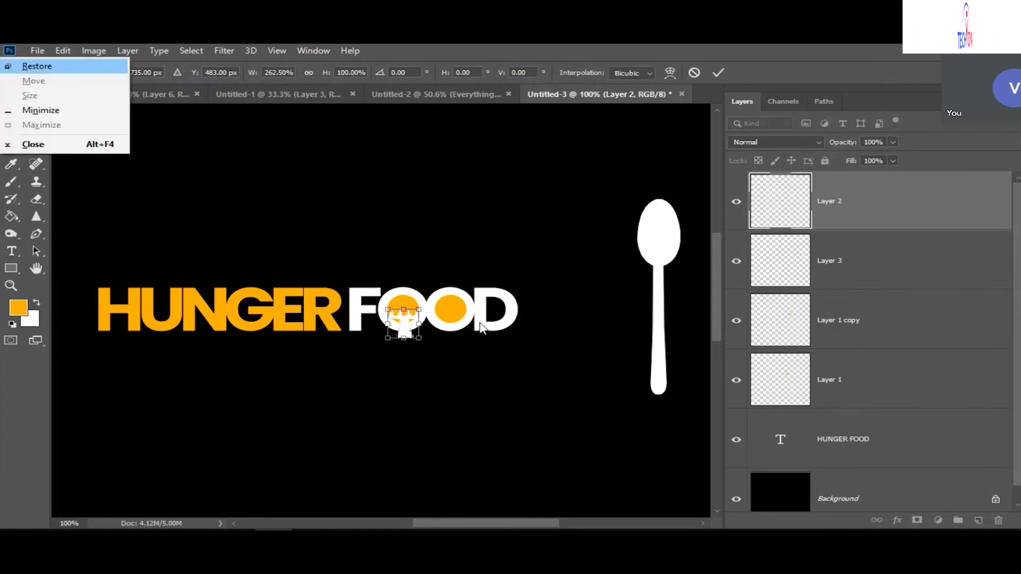
{"action": "key", "text": "Escape"}
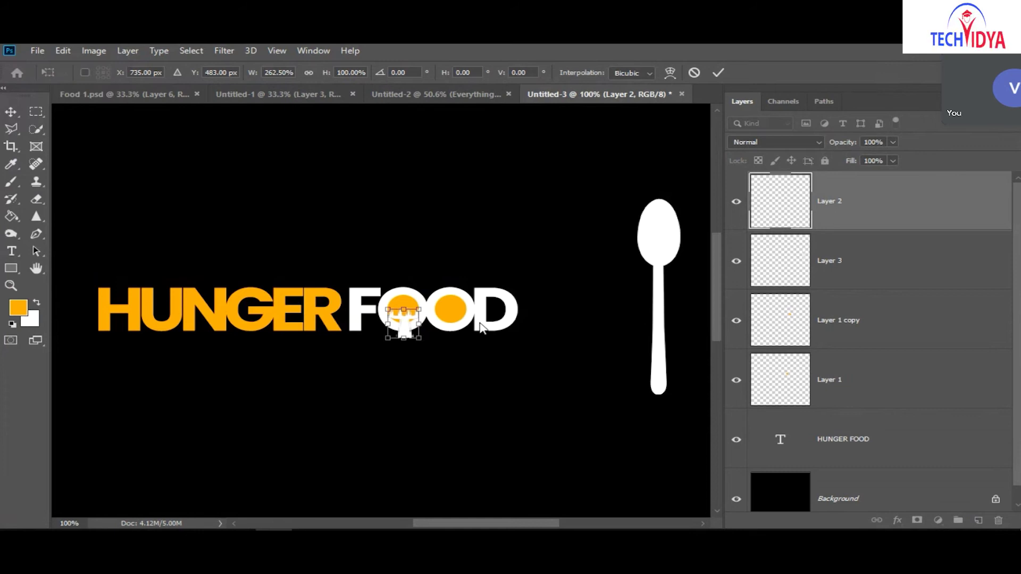
{"action": "key", "text": "alt+space"}
{"action": "key", "text": "Escape"}
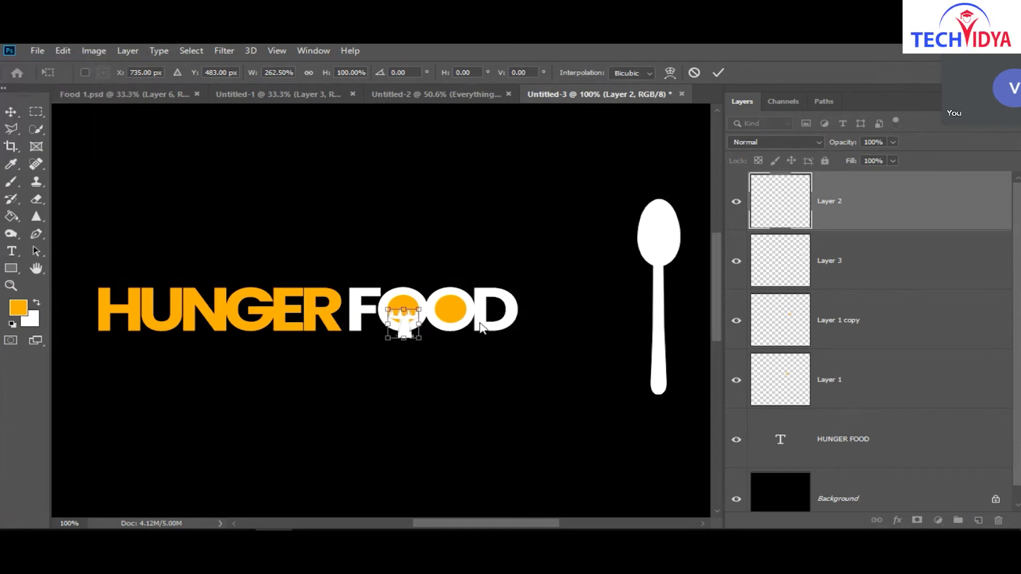
{"action": "key", "text": "Return"}
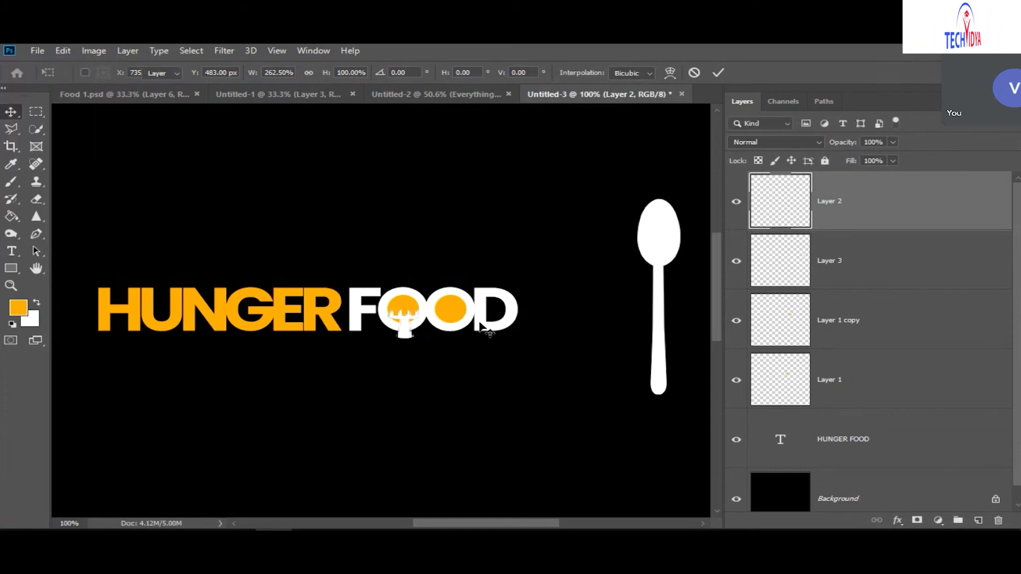
{"action": "key", "text": "ctrl"}
Enlarge the fork proportionally to about 133% and lower it so its handle extends below the first O.
{"action": "key", "text": "ctrl+t"}
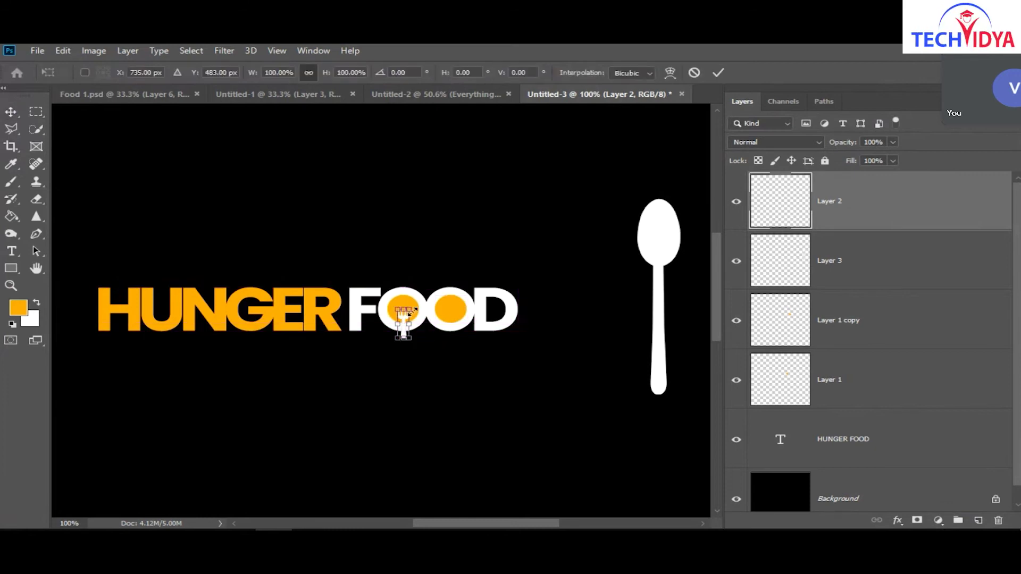
{"action": "left_click_drag", "start_coordinate": [411, 309], "coordinate": [418, 303]}
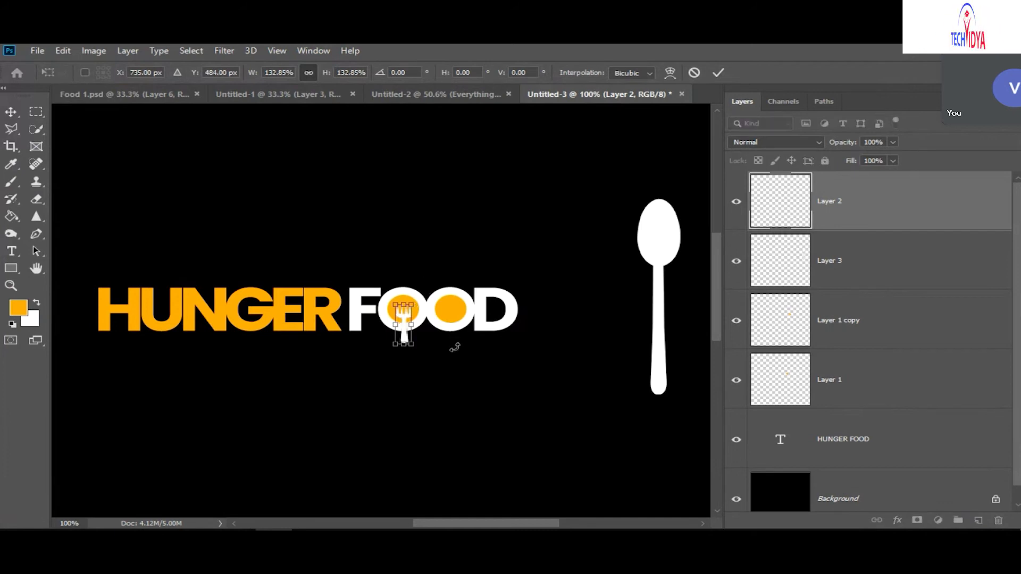
{"action": "key", "text": "Down"}
{"action": "key", "text": "Down"}
{"action": "key", "text": "Down"}
{"action": "key", "text": "Down"}
{"action": "key", "text": "Down"}
{"action": "key", "text": "Down"}
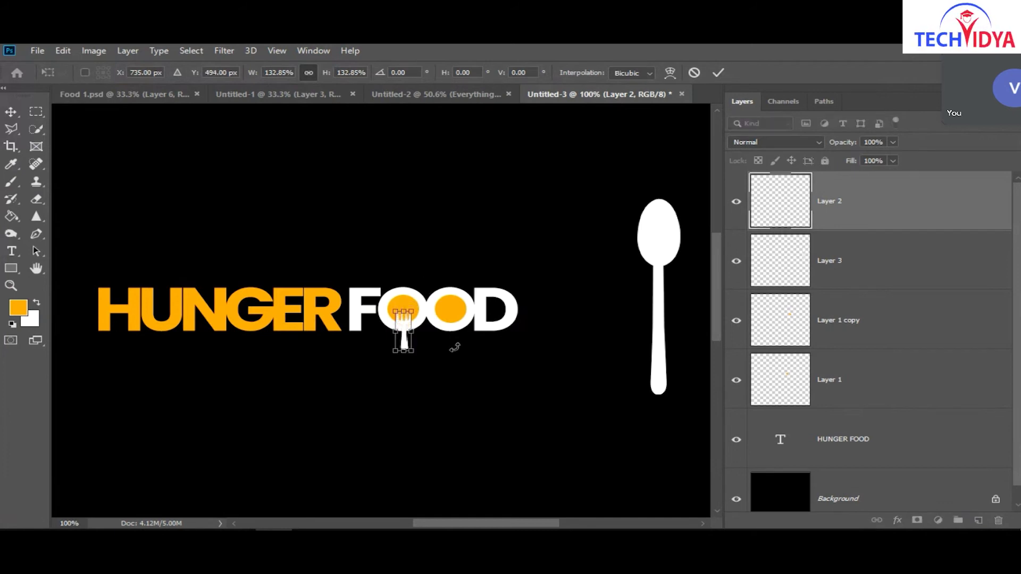
{"action": "scroll", "coordinate": [433, 354], "scroll_direction": "up", "scroll_amount": 1}
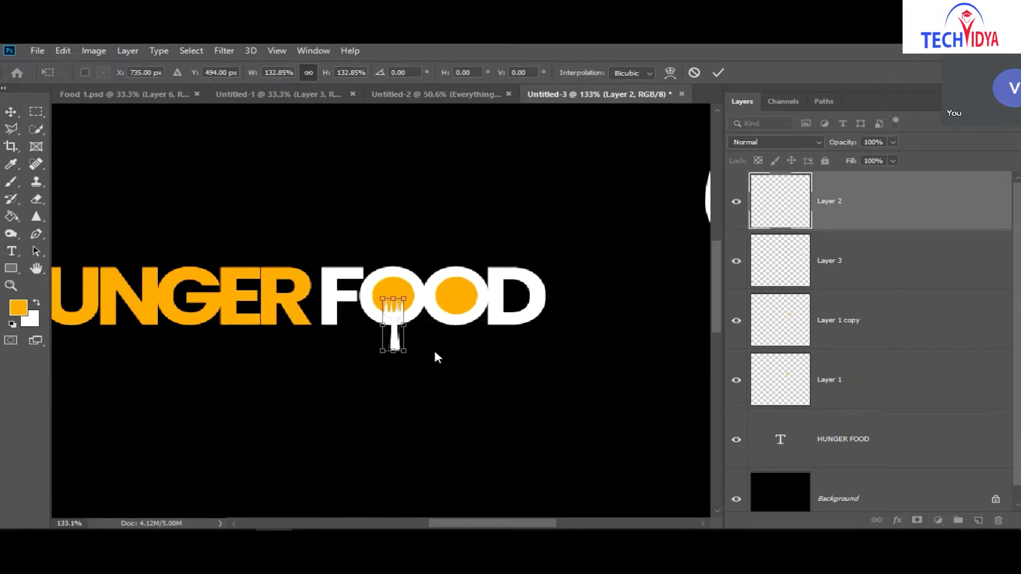
{"action": "left_click_drag", "start_coordinate": [402, 326], "coordinate": [394, 321]}
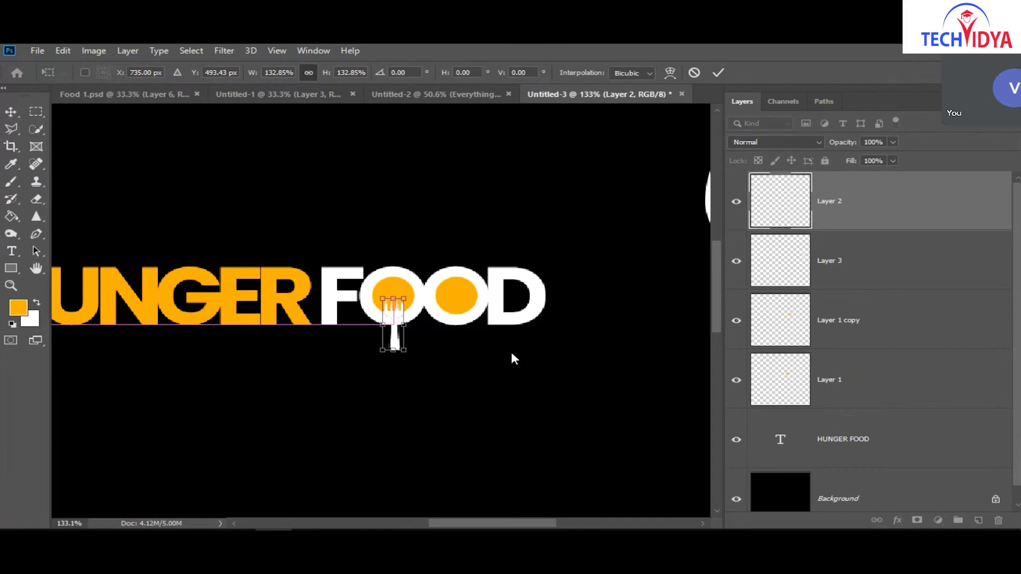
{"action": "key", "text": "Return"}
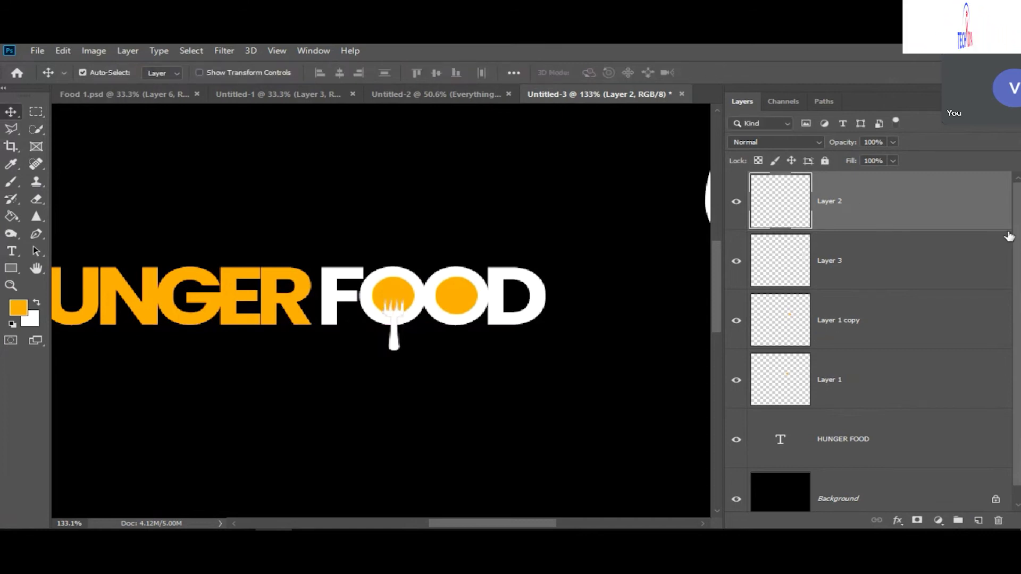
Move Layer 2 directly above Layer 1 and clip the fork to the first O's orange fill with a clipping mask.
{"action": "scroll", "coordinate": [1017, 245], "scroll_direction": "down", "scroll_amount": 1}
{"action": "left_click_drag", "start_coordinate": [889, 208], "coordinate": [893, 341]}
{"action": "right_click", "coordinate": [868, 317]}
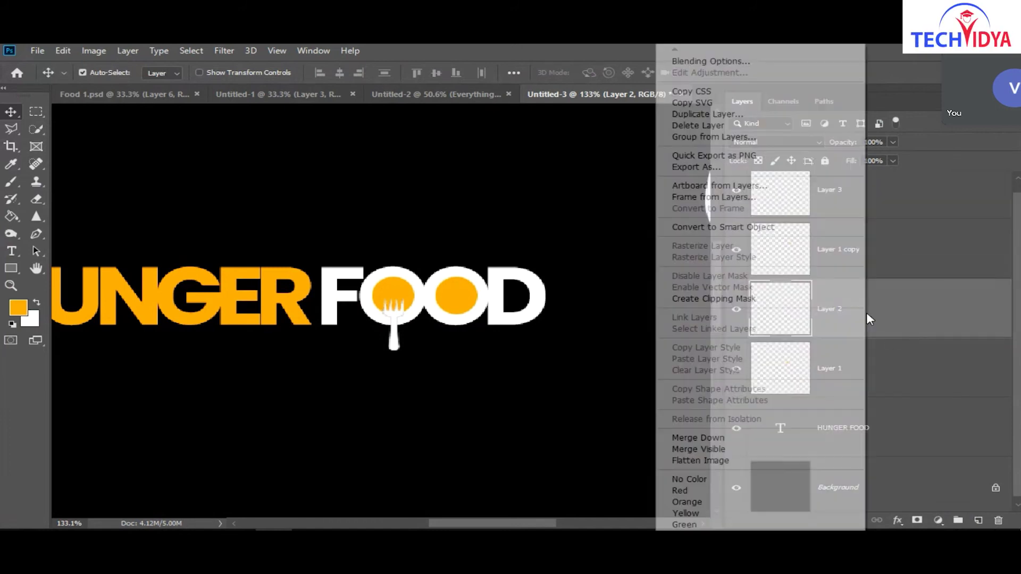
{"action": "left_click", "coordinate": [718, 301]}
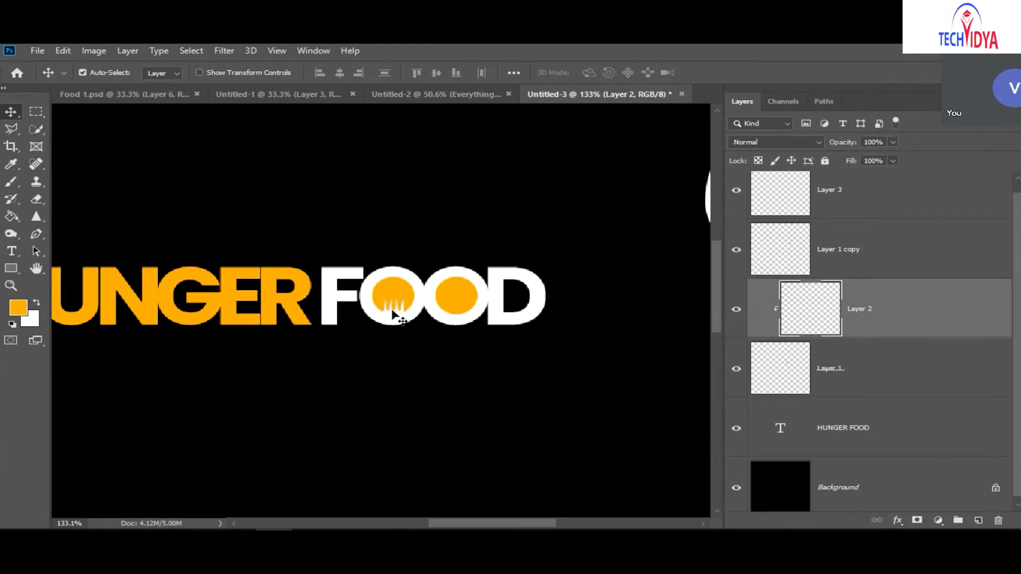
Nudge the clipped fork upward so its prongs sit in the middle of the first O's orange fill.
{"action": "key", "text": "ctrl+t"}
{"action": "key", "text": "Up"}
{"action": "key", "text": "Up"}
{"action": "key", "text": "Up"}
{"action": "key", "text": "Up"}
{"action": "key", "text": "Up"}
{"action": "key", "text": "Up"}
{"action": "key", "text": "Up"}
{"action": "key", "text": "Up"}
{"action": "key", "text": "Up"}
{"action": "key", "text": "Up"}
{"action": "key", "text": "Up"}
{"action": "key", "text": "Up"}
{"action": "key", "text": "Up"}
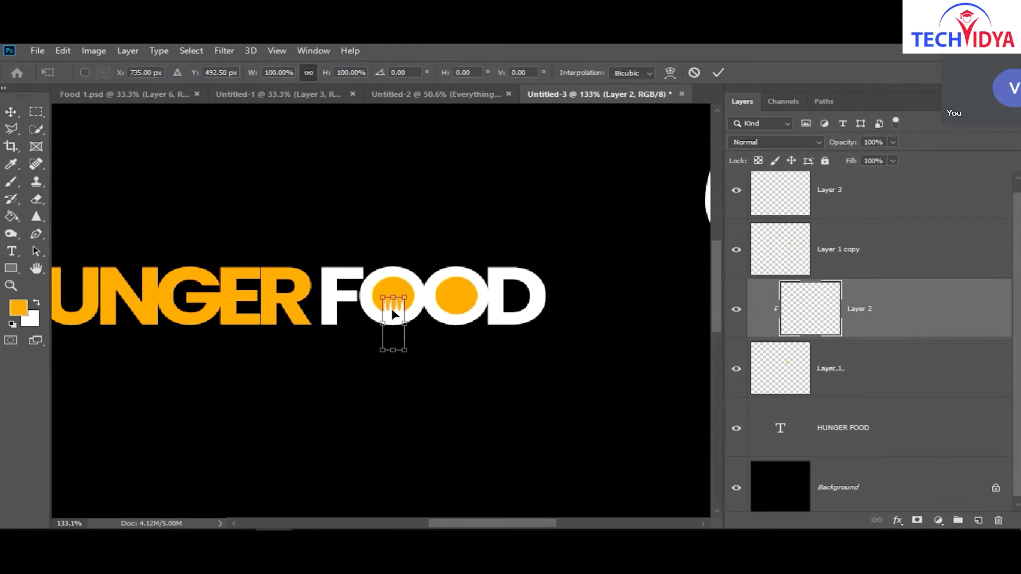
{"action": "key", "text": "Up"}
{"action": "key", "text": "Return"}
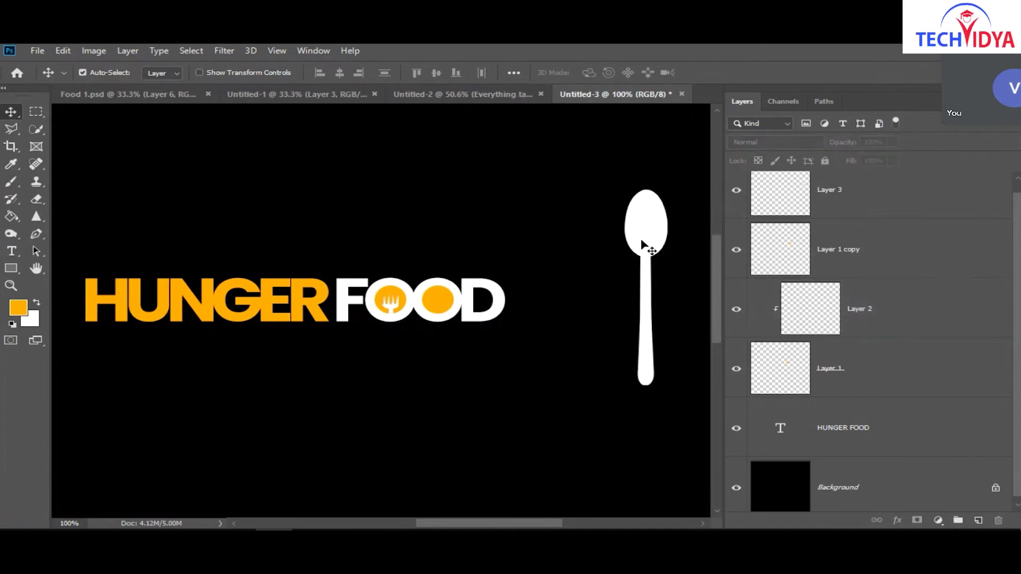
Scale the spoon proportionally to about 22% and place its bowl over the orange fill of the second O.
{"action": "left_click_drag", "start_coordinate": [656, 227], "coordinate": [545, 269]}
{"action": "key", "text": "ctrl+t"}
{"action": "left_click_drag", "start_coordinate": [560, 226], "coordinate": [439, 305]}
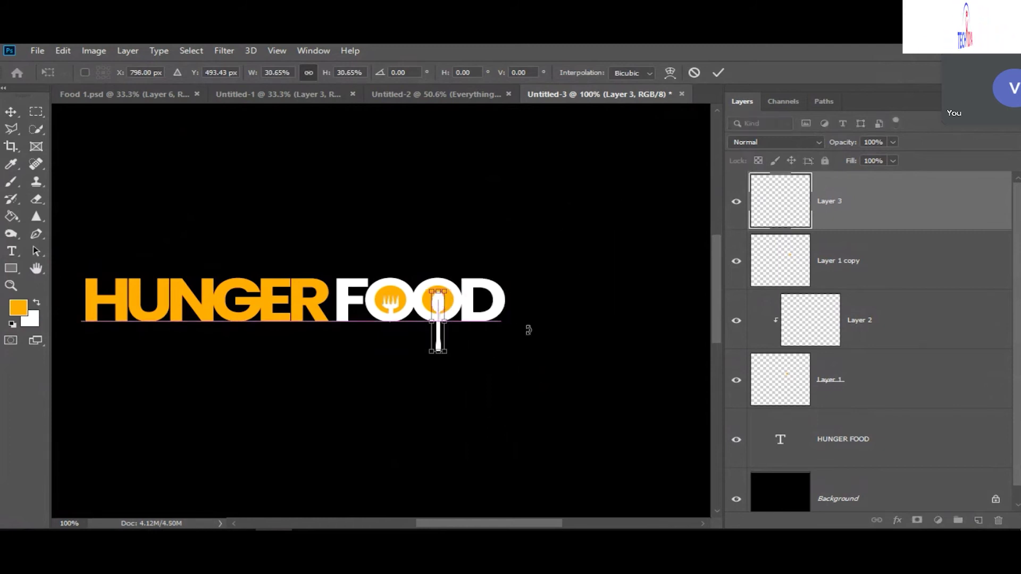
{"action": "left_click_drag", "start_coordinate": [439, 355], "coordinate": [439, 341]}
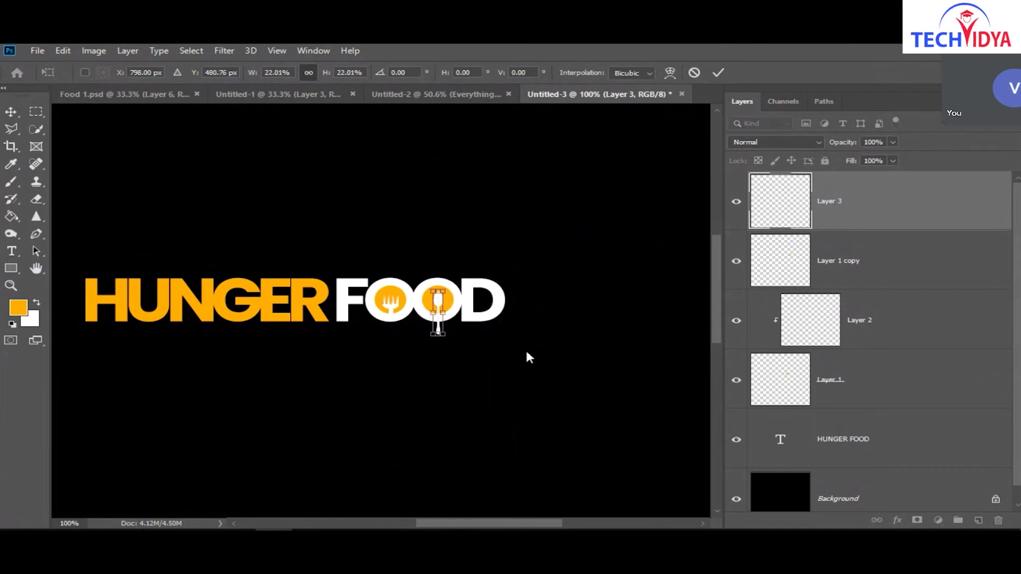
{"action": "key", "text": "Return"}
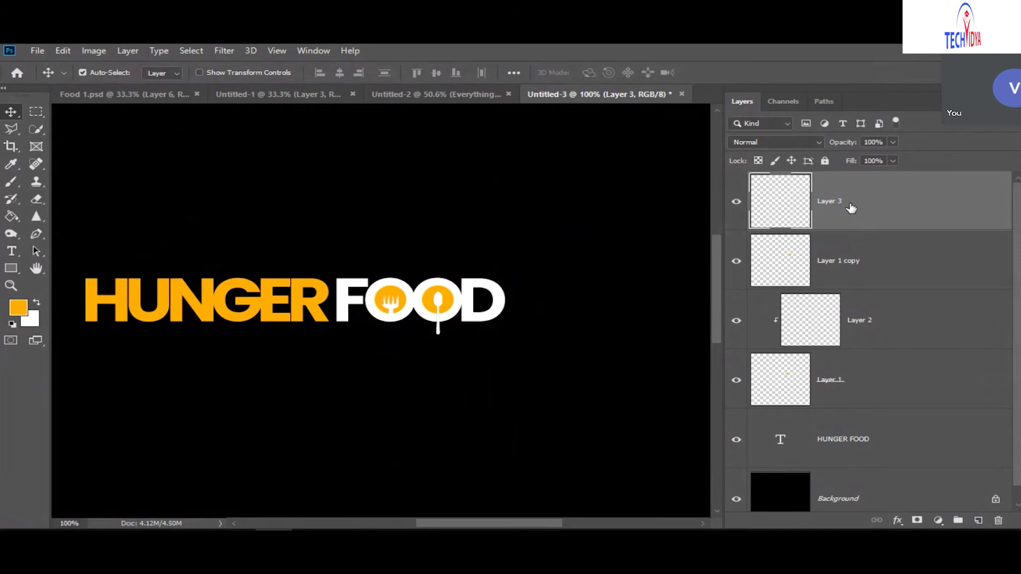
Clip the spoon on Layer 3 to the second O's orange fill on Layer 1 copy with a clipping mask.
{"action": "right_click", "coordinate": [865, 222]}
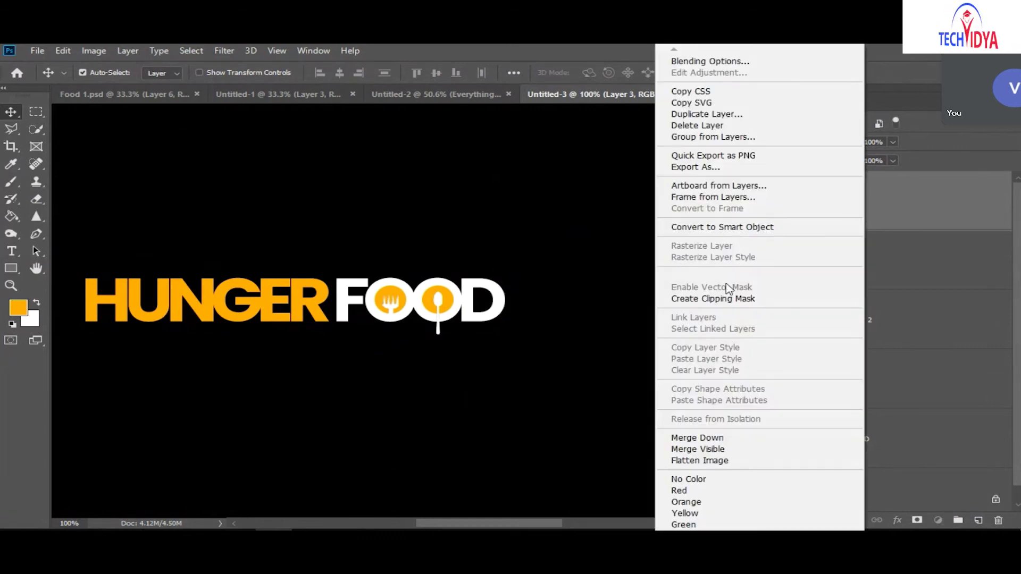
{"action": "left_click", "coordinate": [729, 299]}
{"action": "scroll", "coordinate": [473, 365], "scroll_direction": "left", "scroll_amount": 5}
{"action": "scroll", "coordinate": [473, 364], "scroll_direction": "down", "scroll_amount": 1}
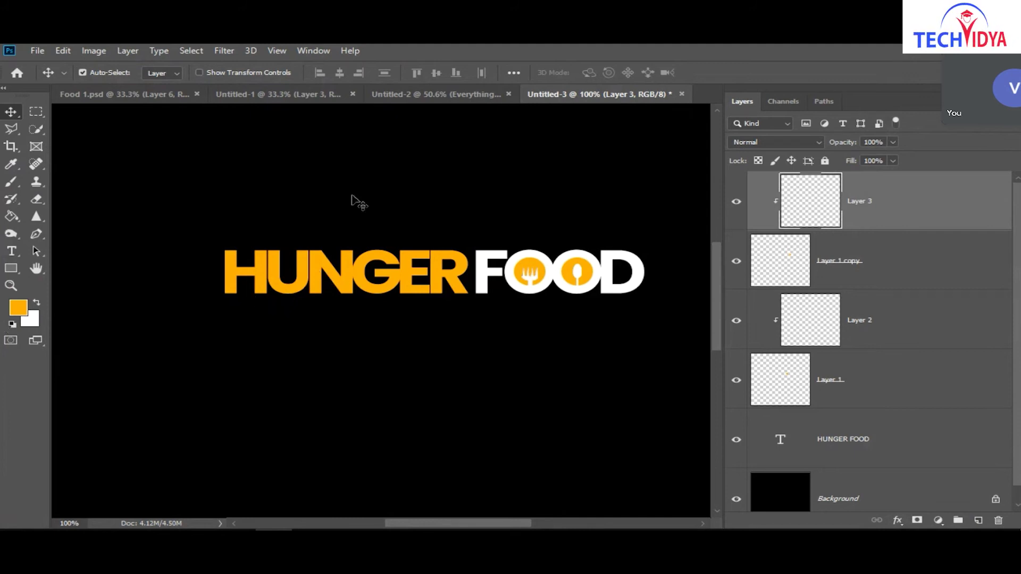
Rasterize the HUNGER FOOD text layer.
{"action": "scroll", "coordinate": [935, 413], "scroll_direction": "down", "scroll_amount": 1}
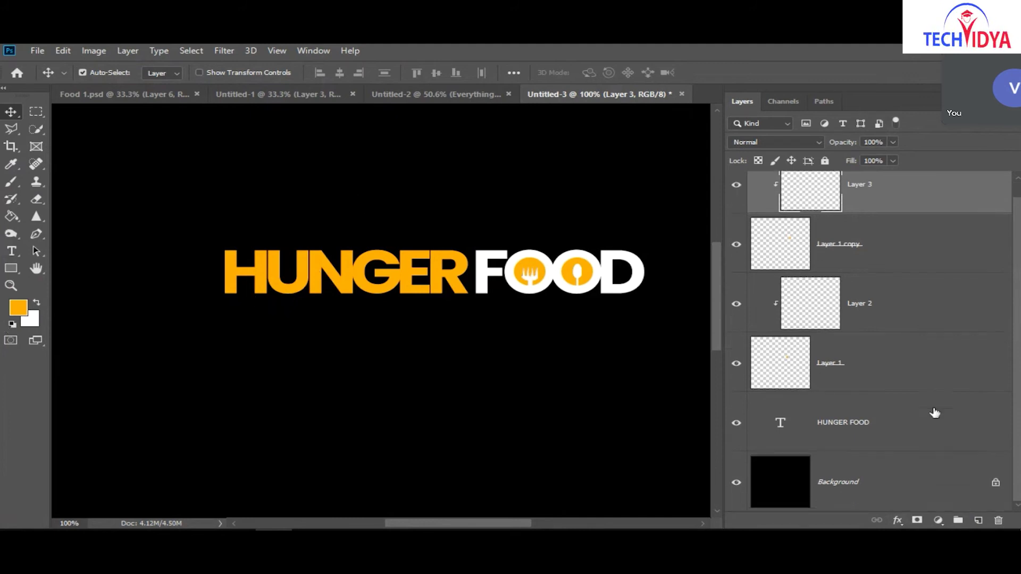
{"action": "left_click", "coordinate": [896, 431]}
{"action": "right_click", "coordinate": [896, 431]}
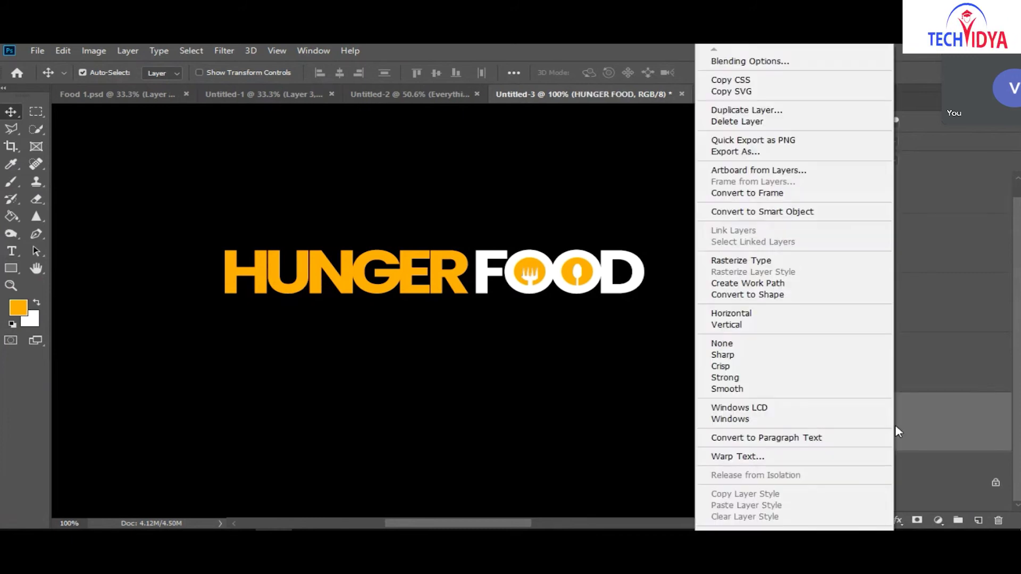
{"action": "left_click", "coordinate": [738, 260]}
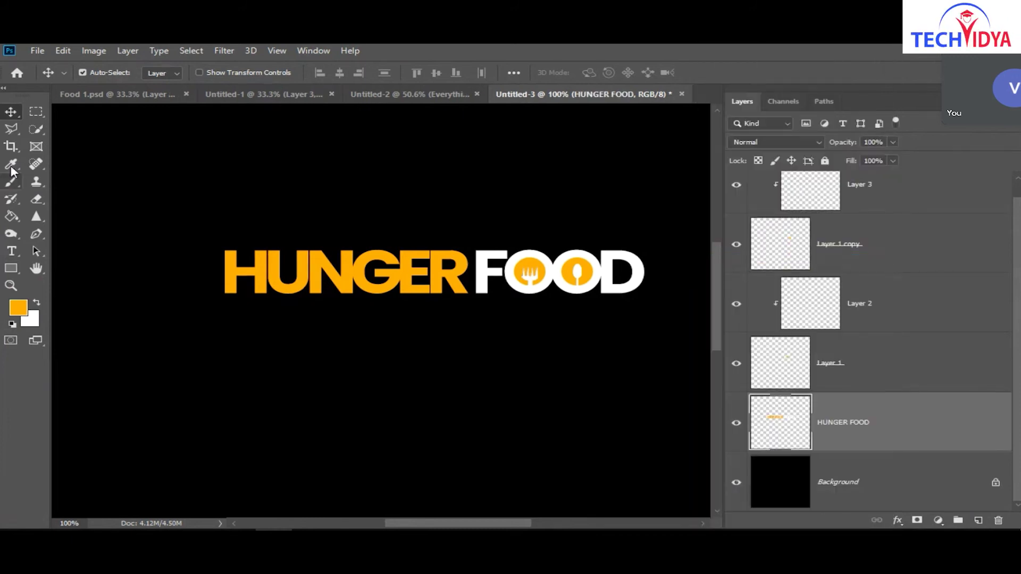
Cut a thin diagonal strip out of the word HUNGER using a rotated rectangular marquee selection, and deselect.
{"action": "left_click", "coordinate": [35, 111]}
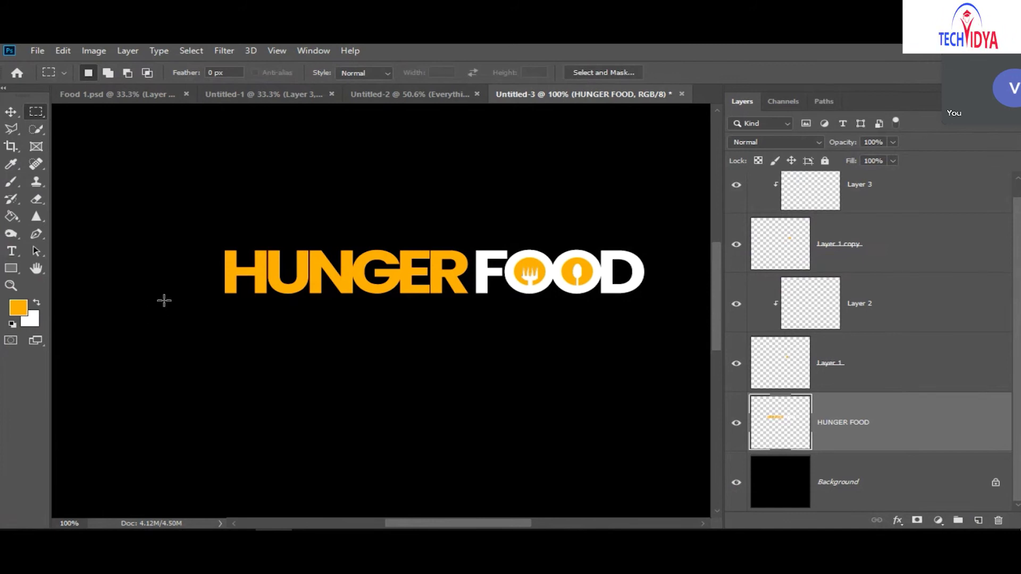
{"action": "left_click_drag", "start_coordinate": [153, 290], "coordinate": [432, 291]}
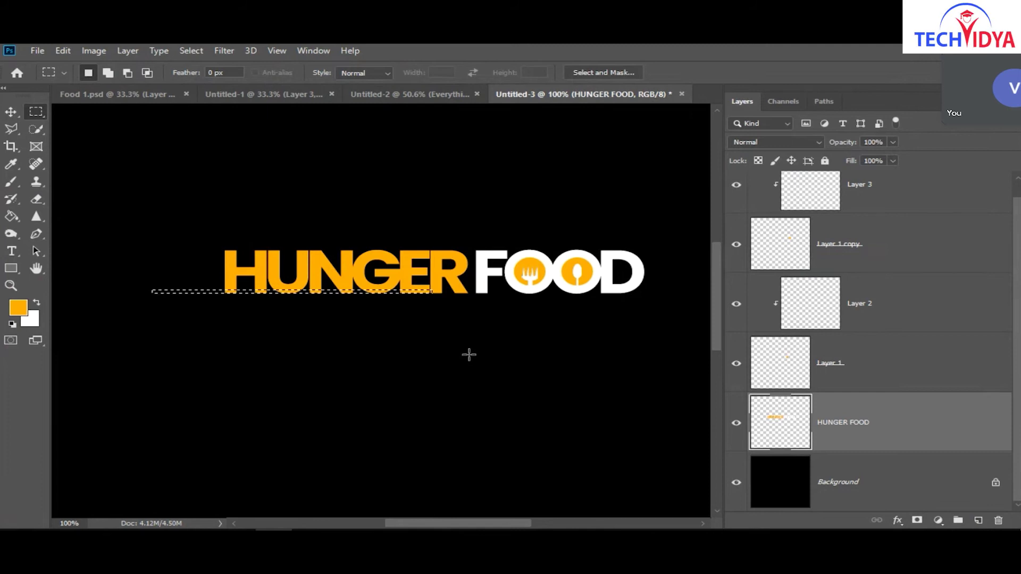
{"action": "key", "text": "alt"}
{"action": "key", "text": "alt+s"}
{"action": "key", "text": "t"}
{"action": "left_click_drag", "start_coordinate": [445, 299], "coordinate": [441, 257]}
{"action": "left_click_drag", "start_coordinate": [324, 289], "coordinate": [379, 256]}
{"action": "key", "text": "Return"}
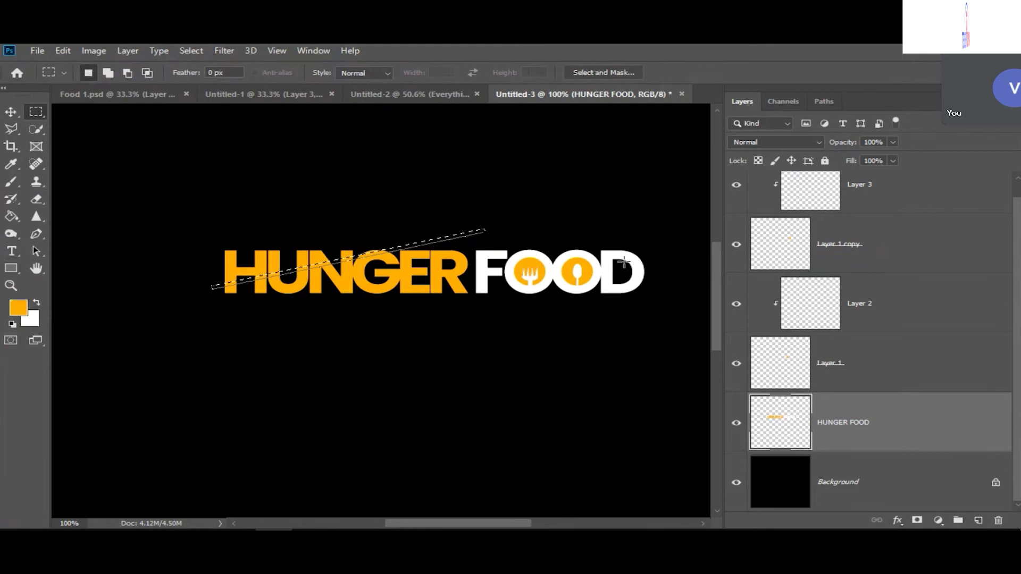
{"action": "key", "text": "Delete"}
{"action": "key", "text": "ctrl+d"}
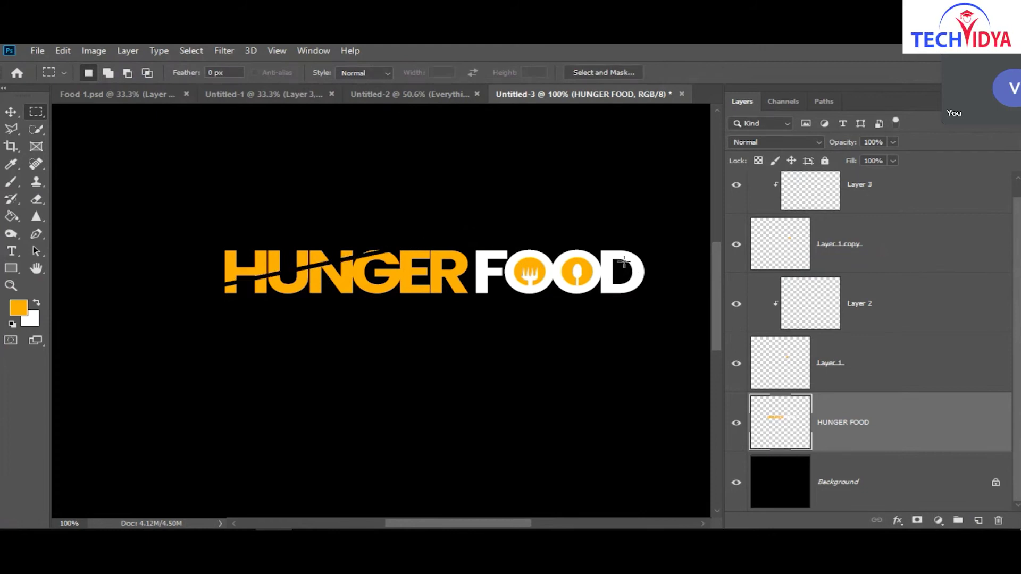
Convert the logo layers from Layer 3 down to HUNGER FOOD into one smart object.
{"action": "left_click", "coordinate": [10, 112]}
{"action": "scroll", "coordinate": [931, 232], "scroll_direction": "up", "scroll_amount": 1}
{"action": "left_click", "coordinate": [928, 227]}
{"action": "scroll", "coordinate": [920, 282], "scroll_direction": "down", "scroll_amount": 1}
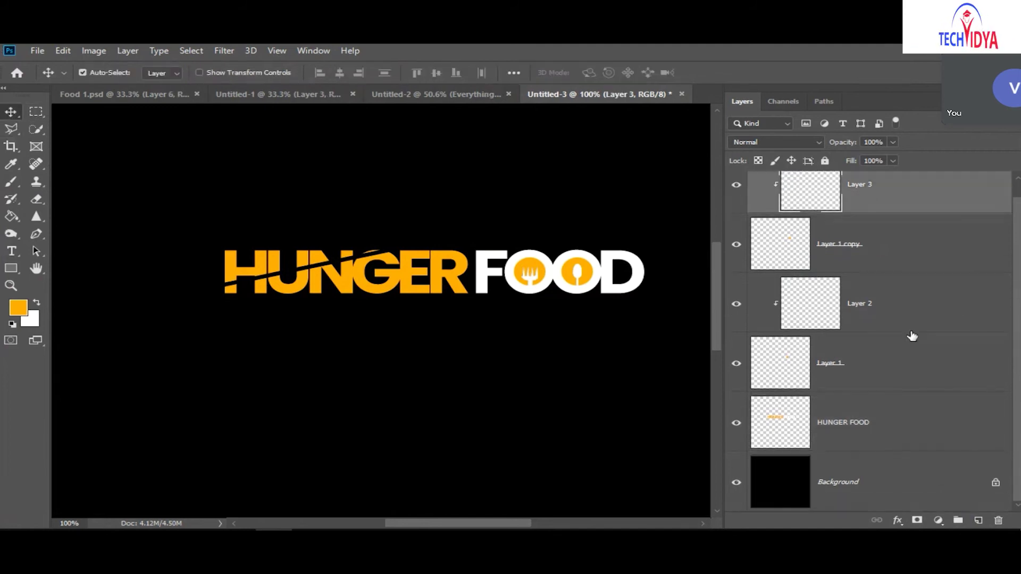
{"action": "left_click", "coordinate": [918, 417], "text": "shift"}
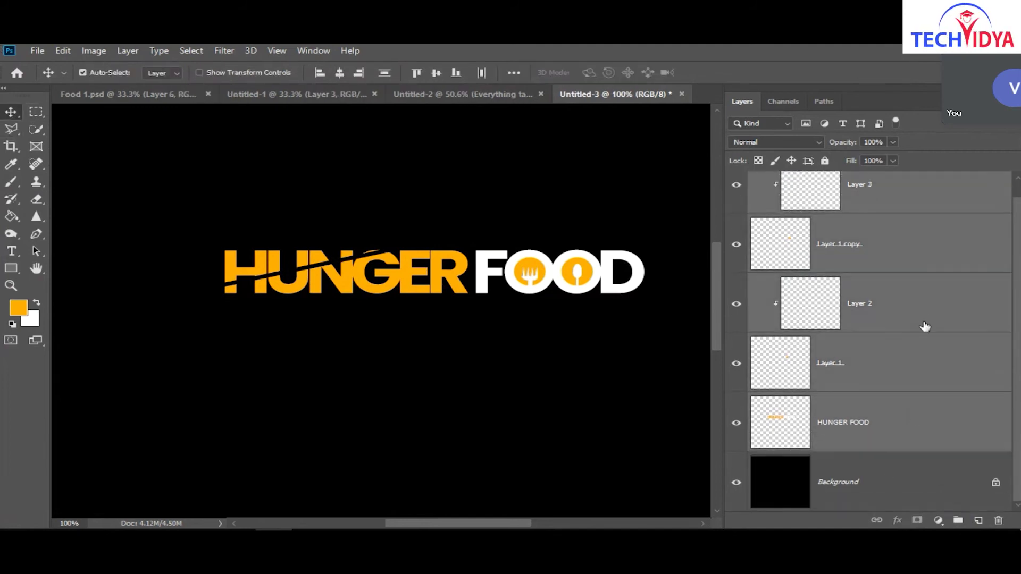
{"action": "right_click", "coordinate": [925, 315]}
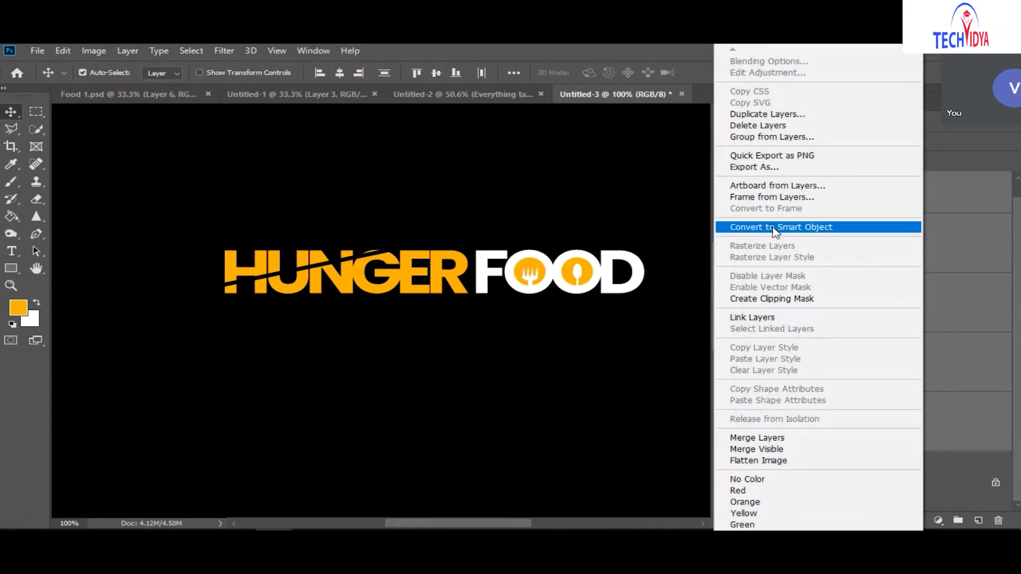
{"action": "left_click", "coordinate": [776, 230]}
Bring the logo smart object into the Untitled-2 food poster and move it near the poster's lower-left corner.
{"action": "left_click_drag", "start_coordinate": [878, 206], "coordinate": [295, 445]}
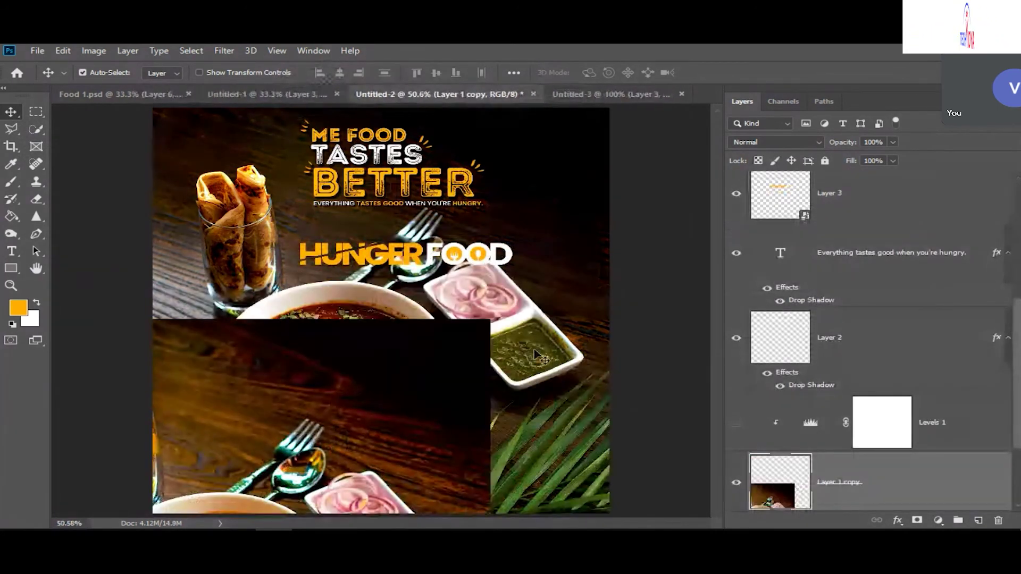
{"action": "key", "text": "ctrl+z"}
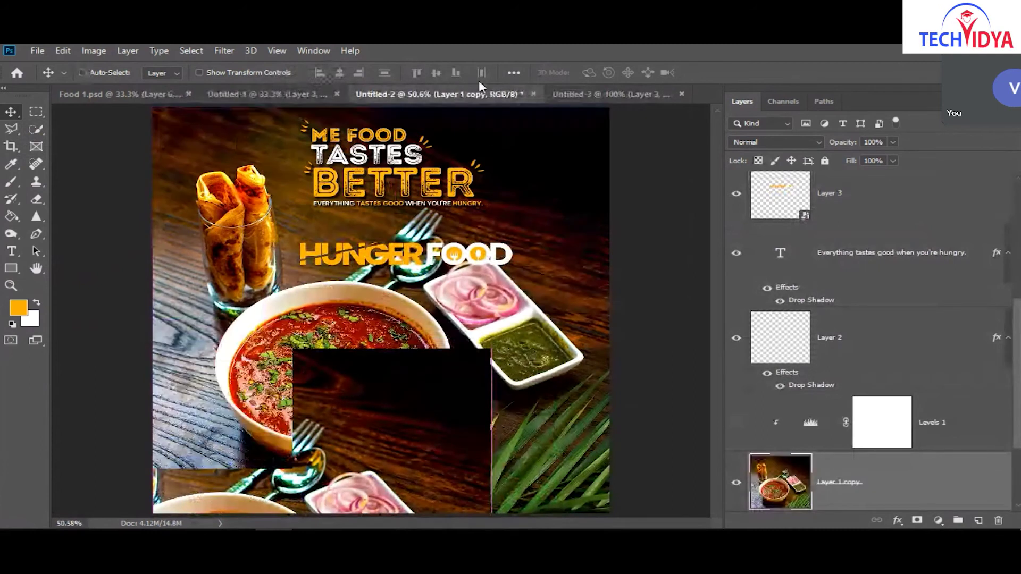
{"action": "left_click_drag", "start_coordinate": [372, 256], "coordinate": [255, 486]}
Scale the HUNGER FOOD logo down in the poster's lower-left corner and apply the headline's drop shadow style to it.
{"action": "key", "text": "ctrl"}
{"action": "key", "text": "ctrl+plus"}
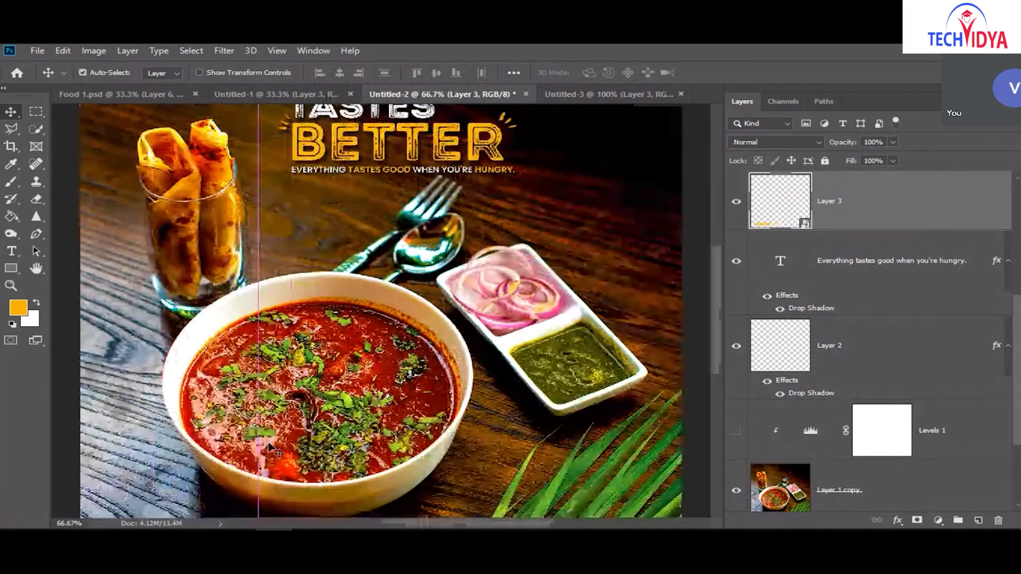
{"action": "left_click_drag", "start_coordinate": [270, 447], "coordinate": [377, 223]}
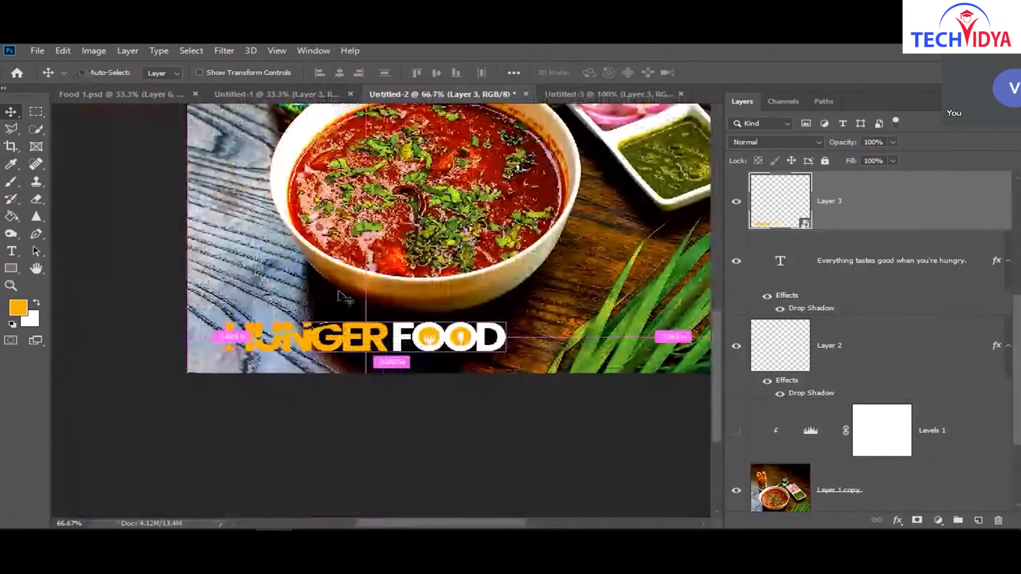
{"action": "key", "text": "ctrl+t"}
{"action": "left_click_drag", "start_coordinate": [505, 341], "coordinate": [429, 340]}
{"action": "left_click_drag", "start_coordinate": [386, 347], "coordinate": [298, 347]}
{"action": "key", "text": "Return"}
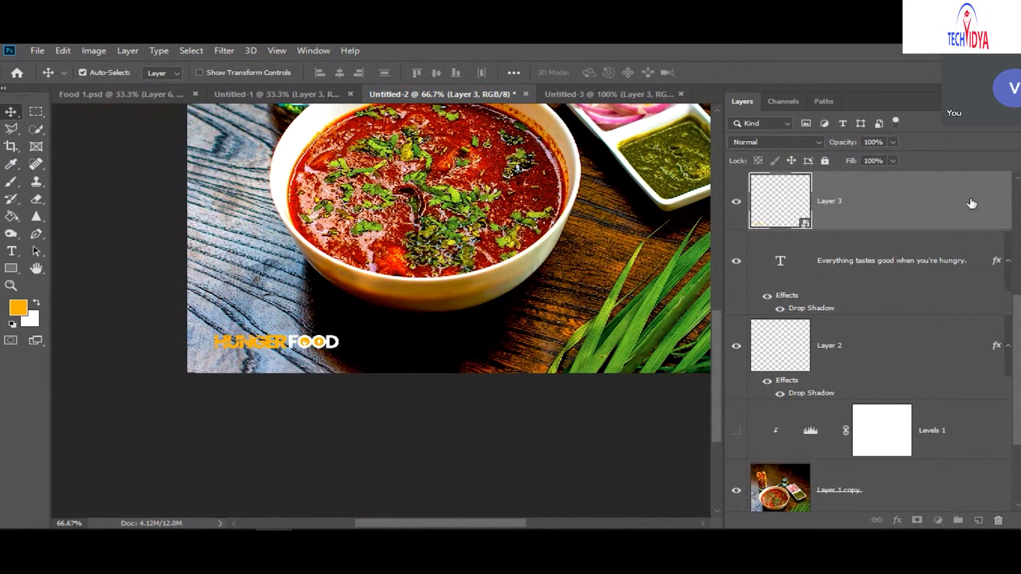
{"action": "left_click_drag", "start_coordinate": [971, 203], "coordinate": [971, 204]}
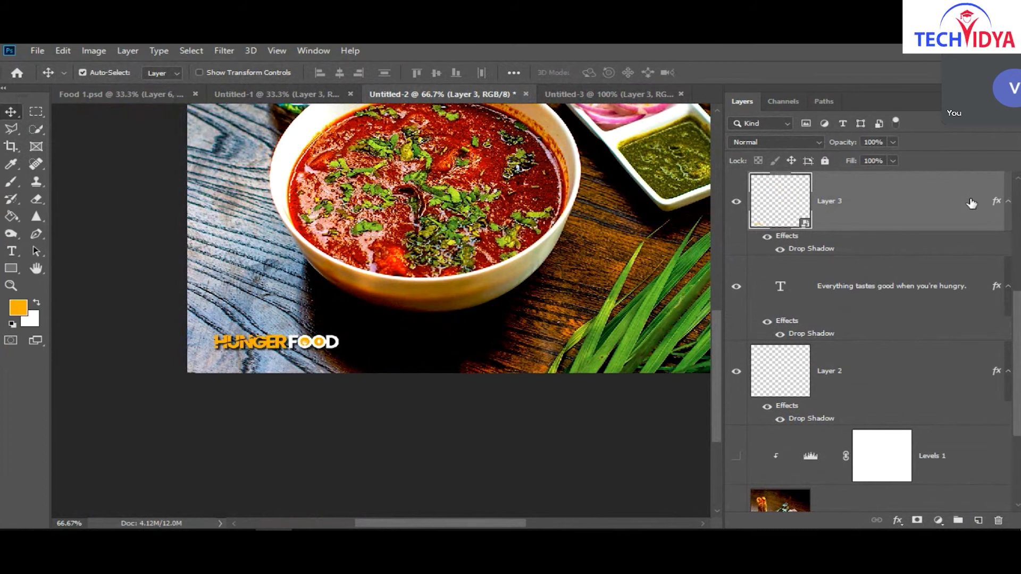
{"action": "scroll", "coordinate": [937, 346], "scroll_direction": "down", "scroll_amount": 5}
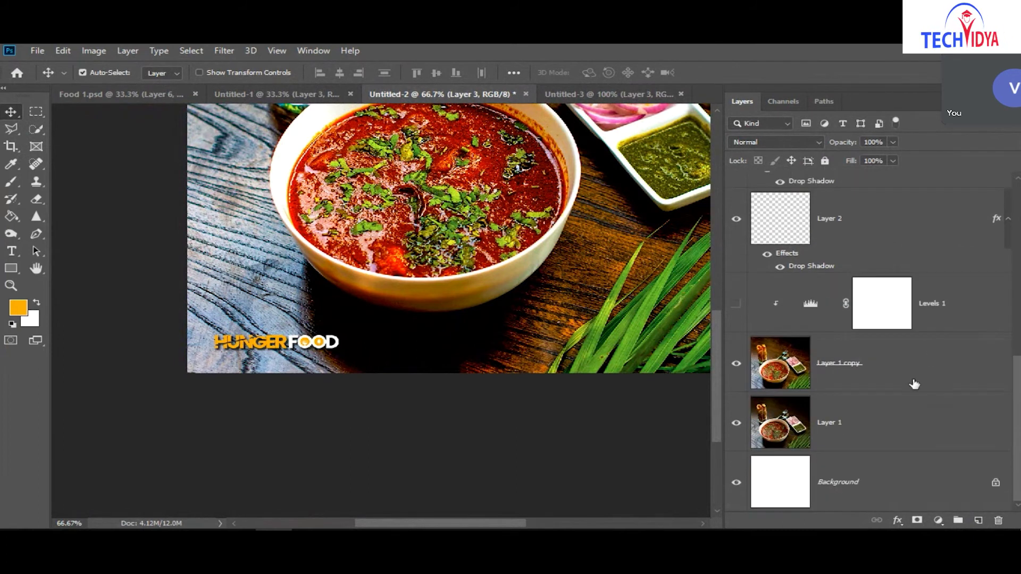
{"action": "left_click", "coordinate": [920, 363]}
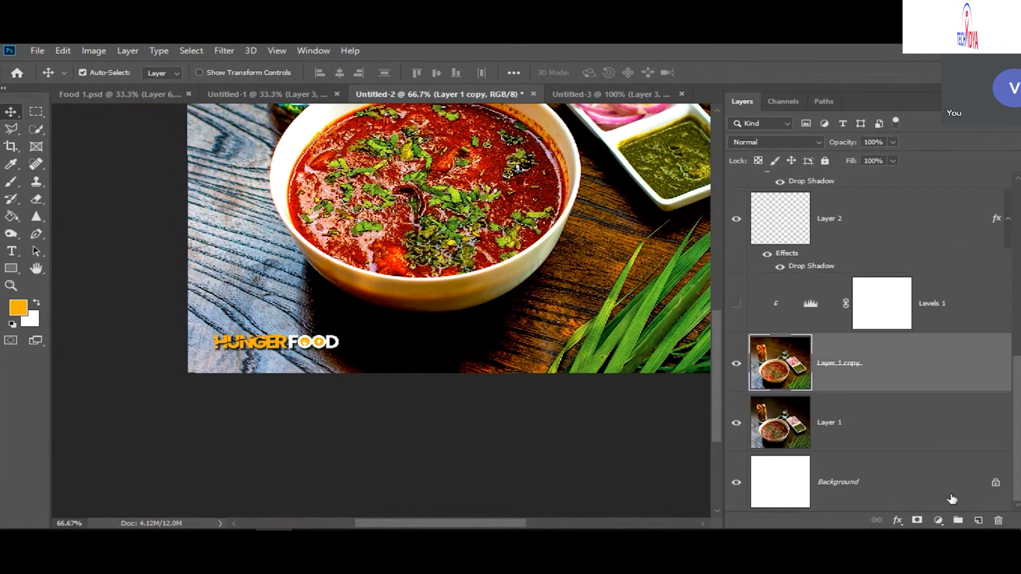
{"action": "left_click", "coordinate": [976, 523]}
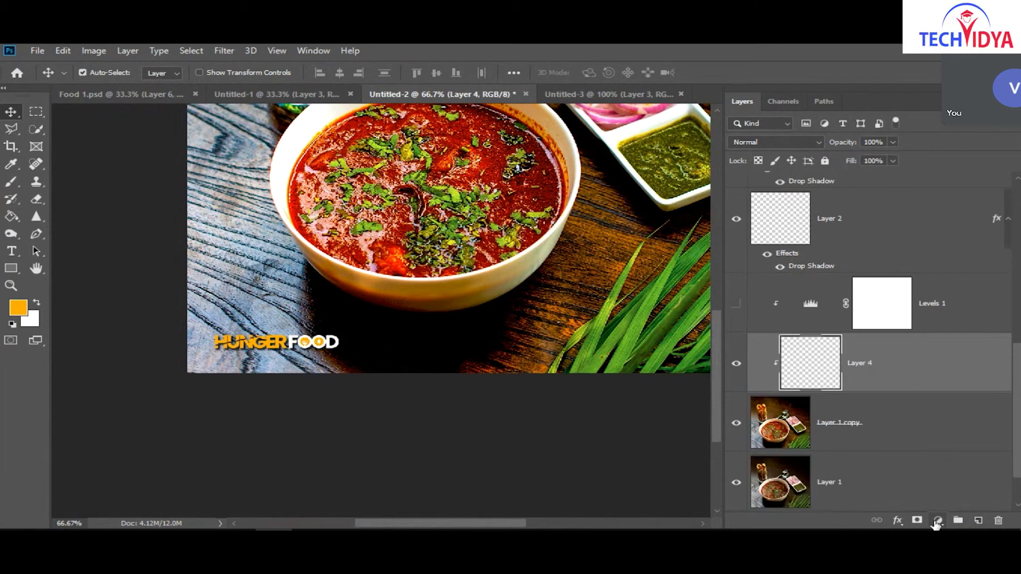
{"action": "key", "text": "ctrl+z"}
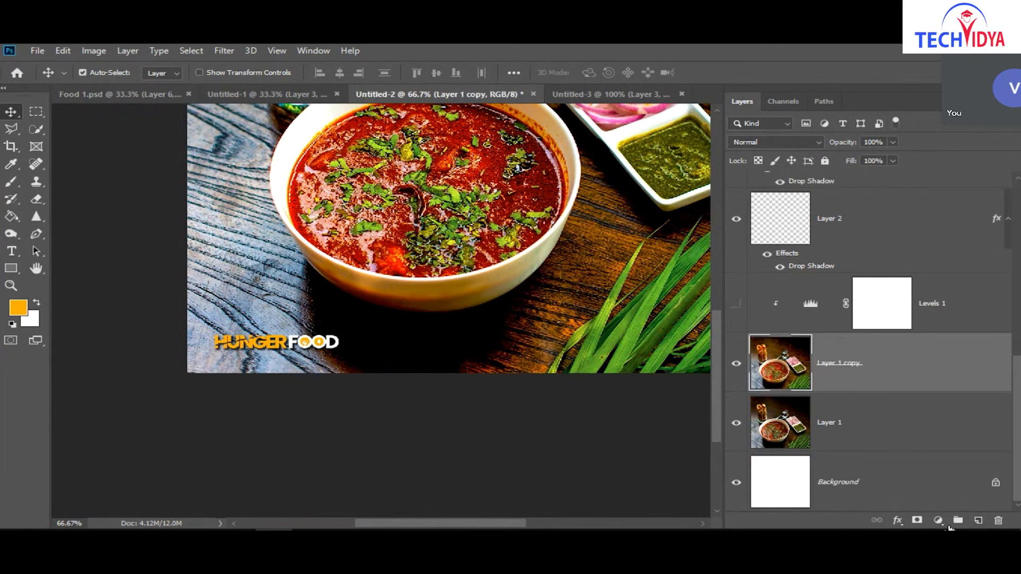
{"action": "left_click", "coordinate": [979, 523]}
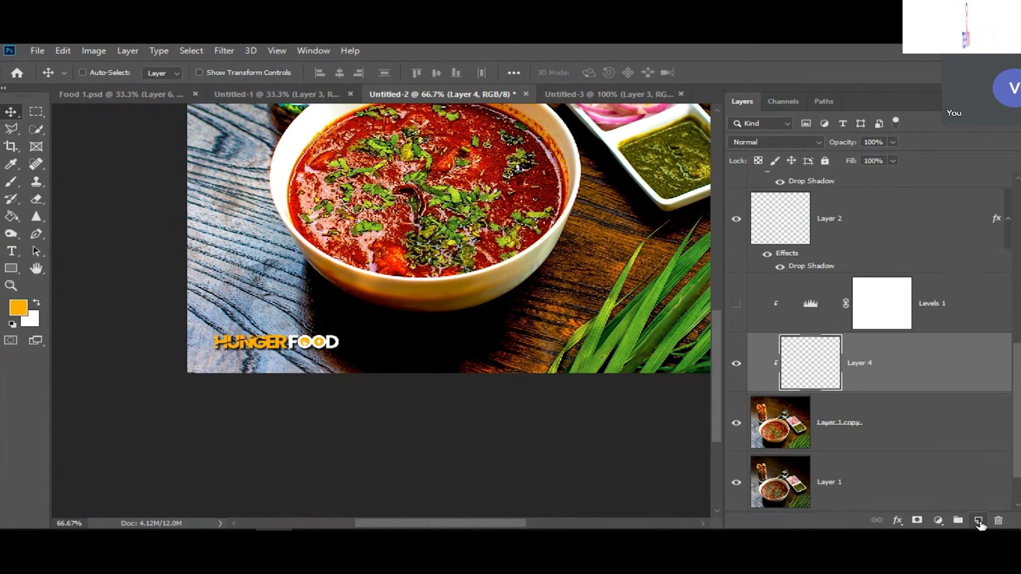
{"action": "key", "text": "ctrl+z"}
Add an empty, unclipped layer directly above the Layer 1 copy food photo.
{"action": "left_click", "coordinate": [903, 423]}
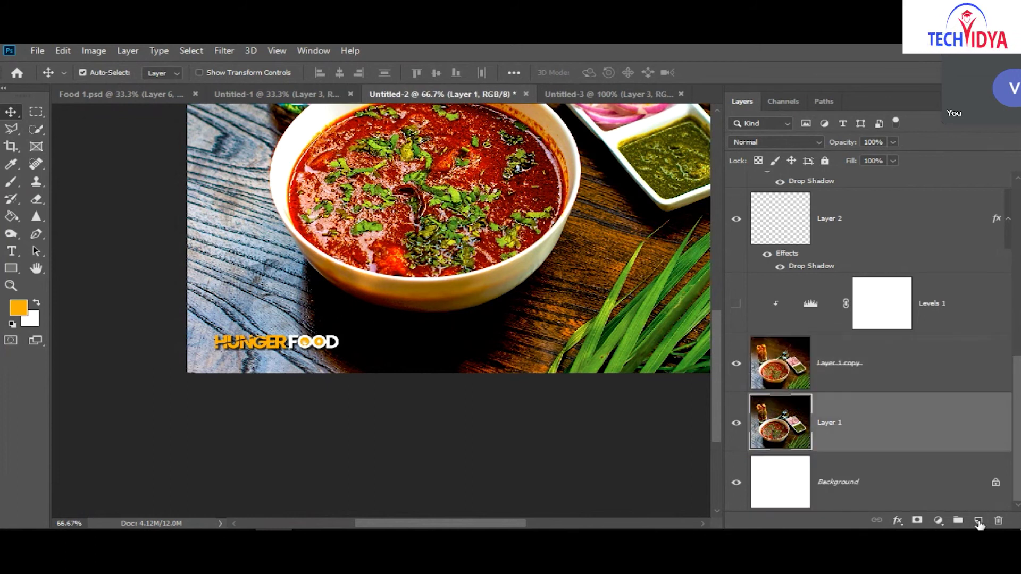
{"action": "left_click", "coordinate": [979, 523]}
{"action": "left_click_drag", "start_coordinate": [912, 420], "coordinate": [885, 458]}
{"action": "left_click", "coordinate": [856, 367]}
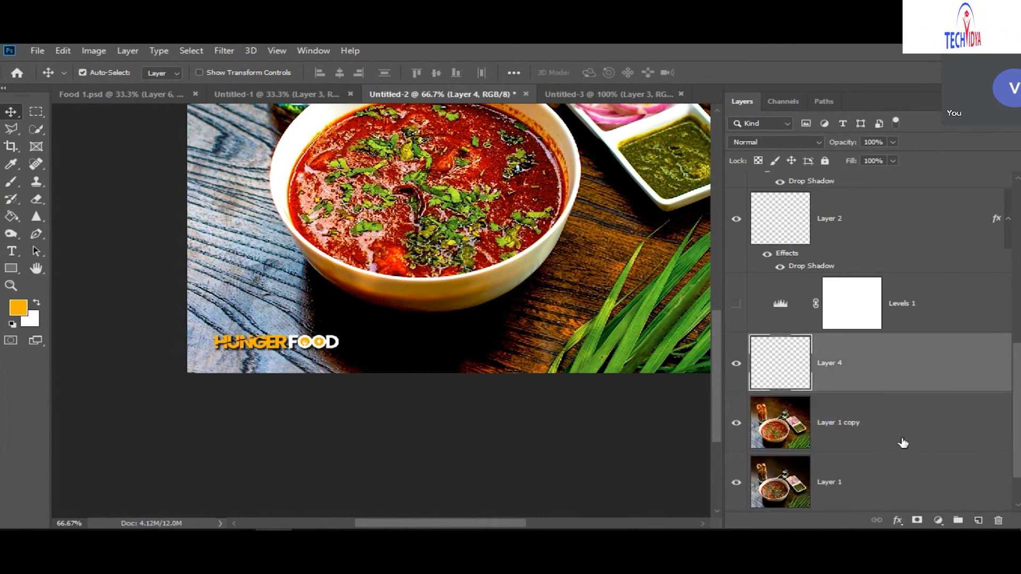
Add a linear Gradient fill layer at 90° with the Black, White preset above the food photo.
{"action": "left_click", "coordinate": [938, 521]}
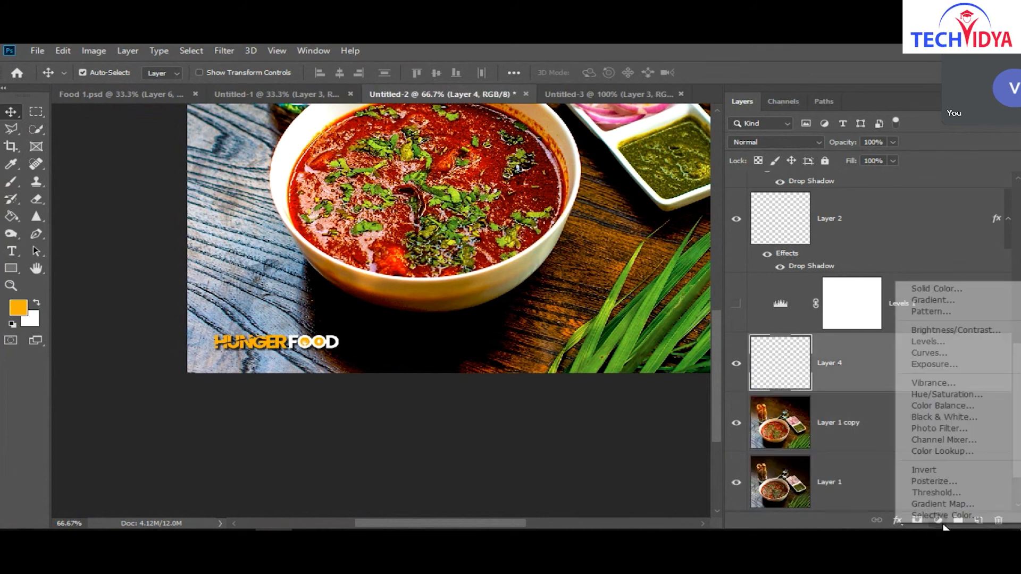
{"action": "left_click", "coordinate": [940, 300]}
{"action": "left_click", "coordinate": [119, 88]}
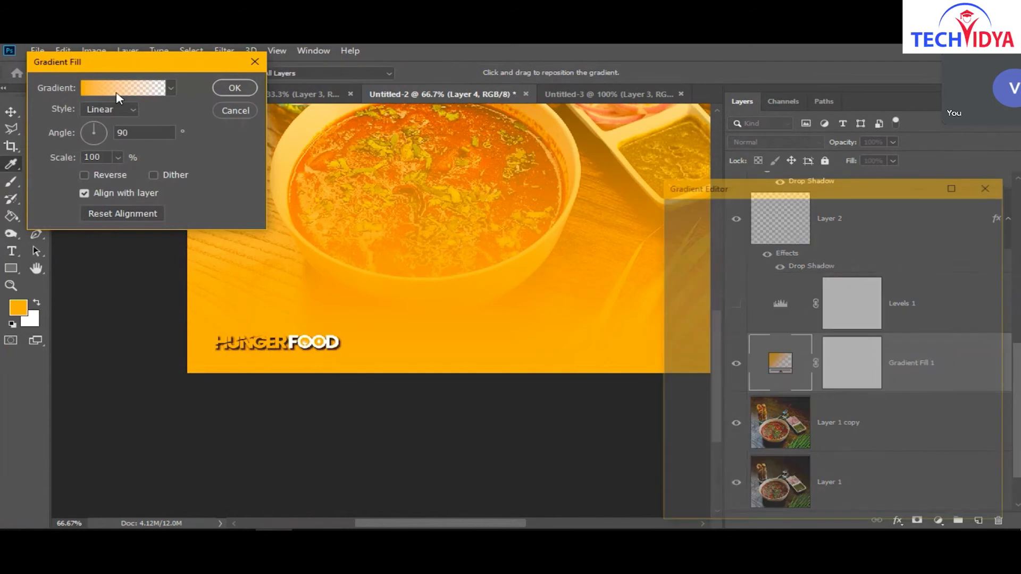
{"action": "left_click", "coordinate": [735, 231]}
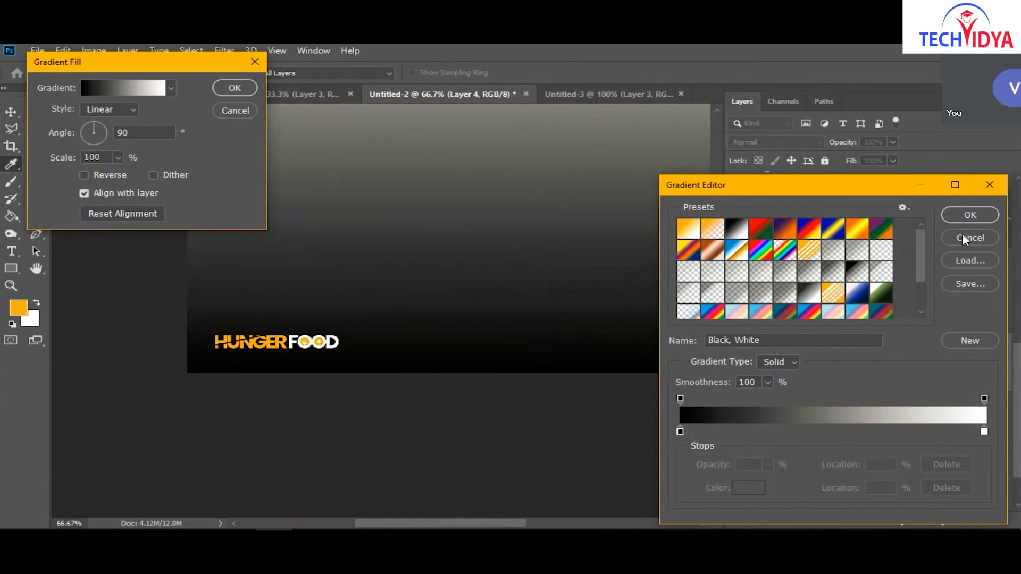
{"action": "left_click", "coordinate": [946, 215]}
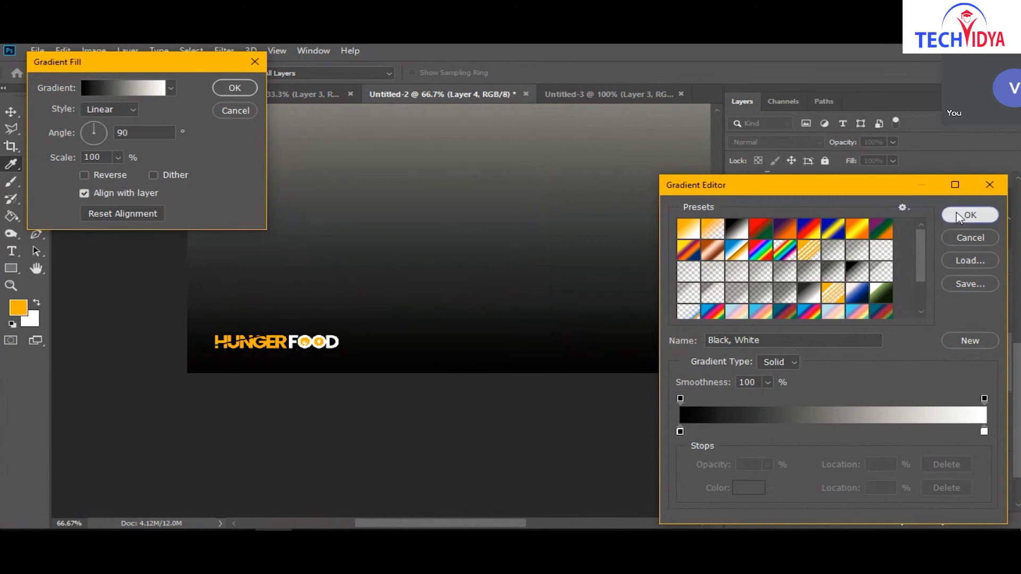
{"action": "key", "text": "Return"}
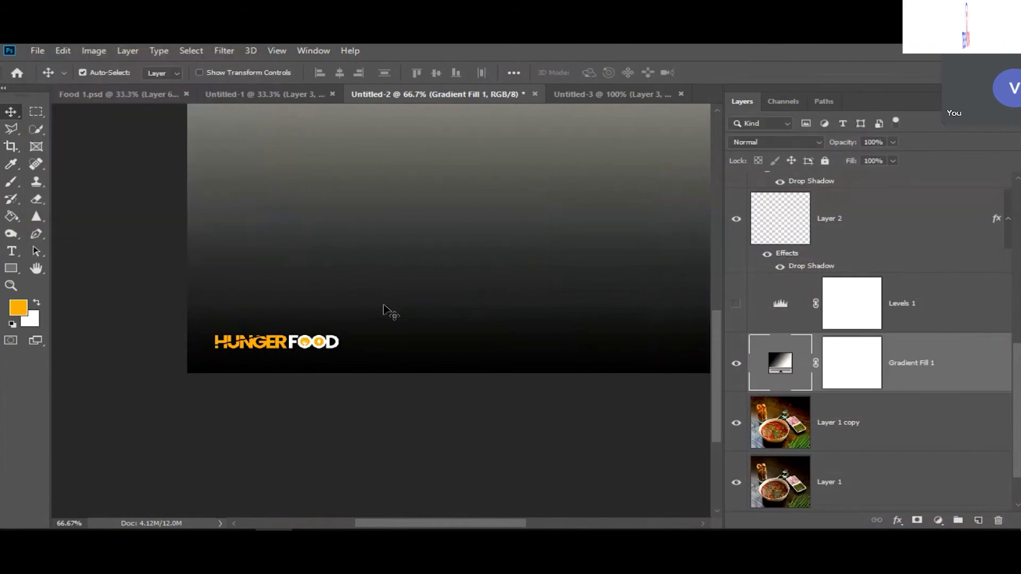
Draw a black-and-white linear gradient on the gradient fill's mask so only the poster's bottom area is softly darkened.
{"action": "key", "text": "ctrl+minus"}
{"action": "key", "text": "ctrl+minus"}
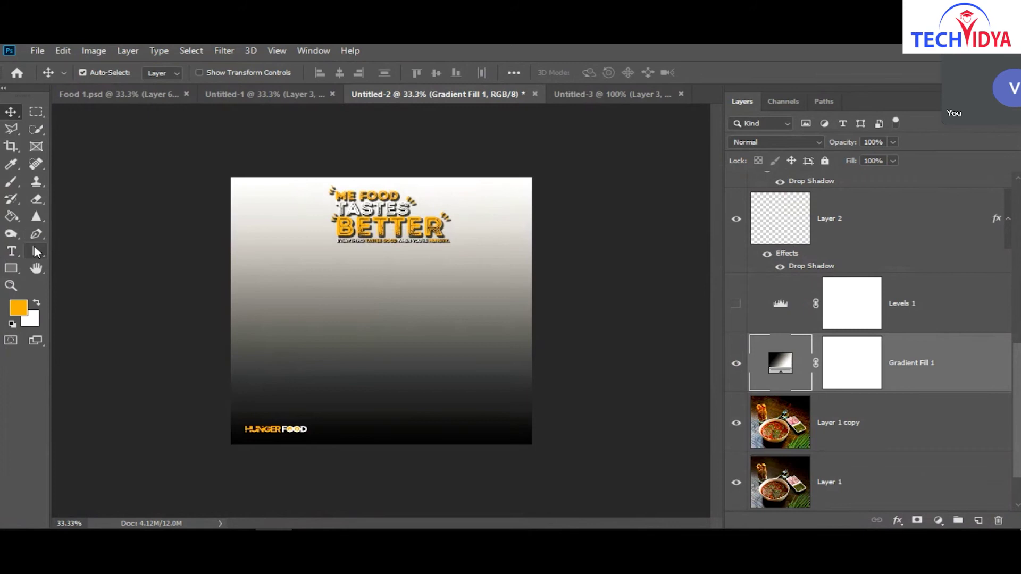
{"action": "key", "text": "g"}
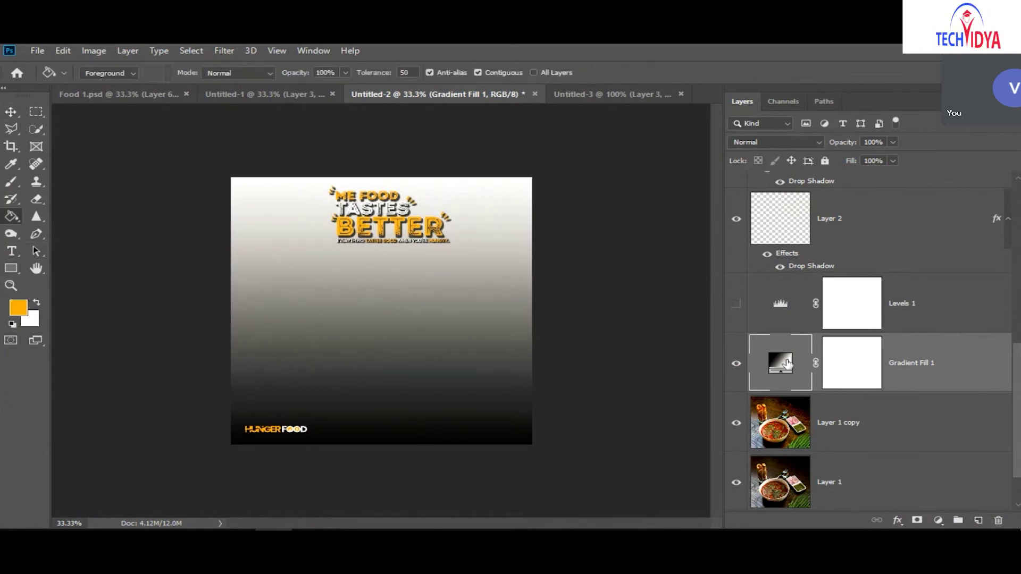
{"action": "left_click", "coordinate": [852, 363]}
{"action": "right_click", "coordinate": [12, 217]}
{"action": "left_click", "coordinate": [64, 210]}
{"action": "mouse_move", "coordinate": [376, 444]}
{"action": "left_mouse_down"}
{"action": "mouse_move", "coordinate": [374, 367]}
{"action": "mouse_move", "coordinate": [375, 428]}
{"action": "mouse_move", "coordinate": [377, 407]}
{"action": "left_mouse_up"}
{"action": "mouse_move", "coordinate": [377, 445]}
{"action": "left_mouse_down"}
{"action": "mouse_move", "coordinate": [367, 417]}
{"action": "mouse_move", "coordinate": [376, 426]}
{"action": "left_mouse_up"}
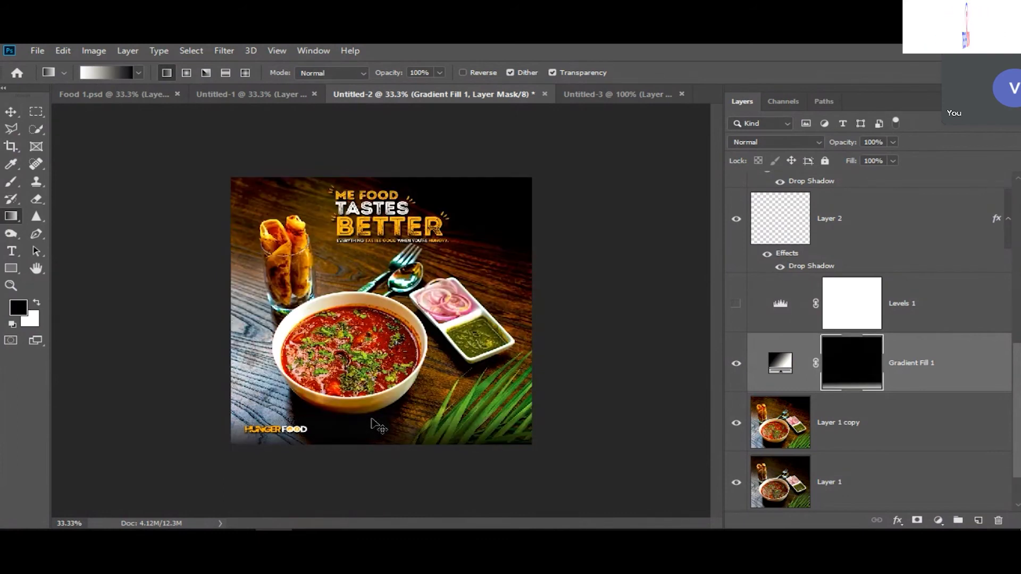
{"action": "left_click_drag", "start_coordinate": [366, 454], "coordinate": [378, 403]}
{"action": "left_click_drag", "start_coordinate": [408, 457], "coordinate": [405, 412]}
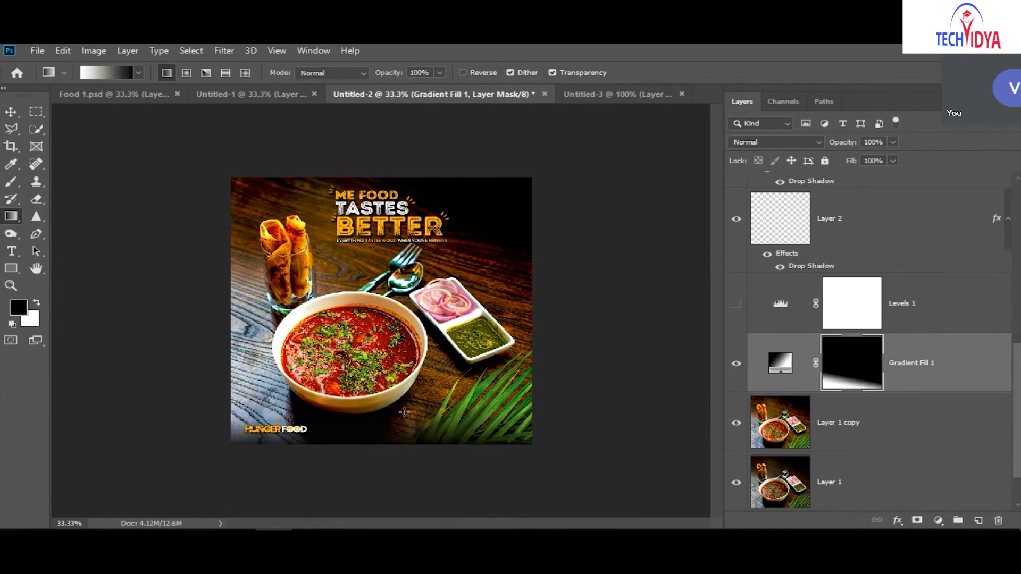
{"action": "left_click_drag", "start_coordinate": [390, 449], "coordinate": [391, 374]}
{"action": "left_click_drag", "start_coordinate": [392, 413], "coordinate": [404, 349]}
{"action": "left_click_drag", "start_coordinate": [402, 443], "coordinate": [379, 434]}
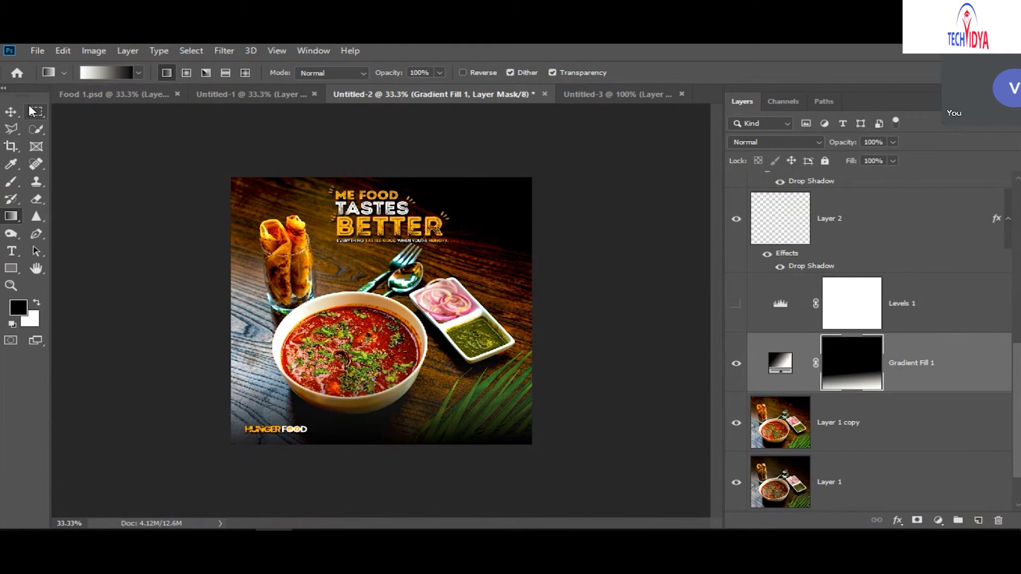
Create a small orange-filled square on a new layer just left of the HUNGER FOOD logo, using a rectangular marquee selection.
{"action": "left_click", "coordinate": [10, 112]}
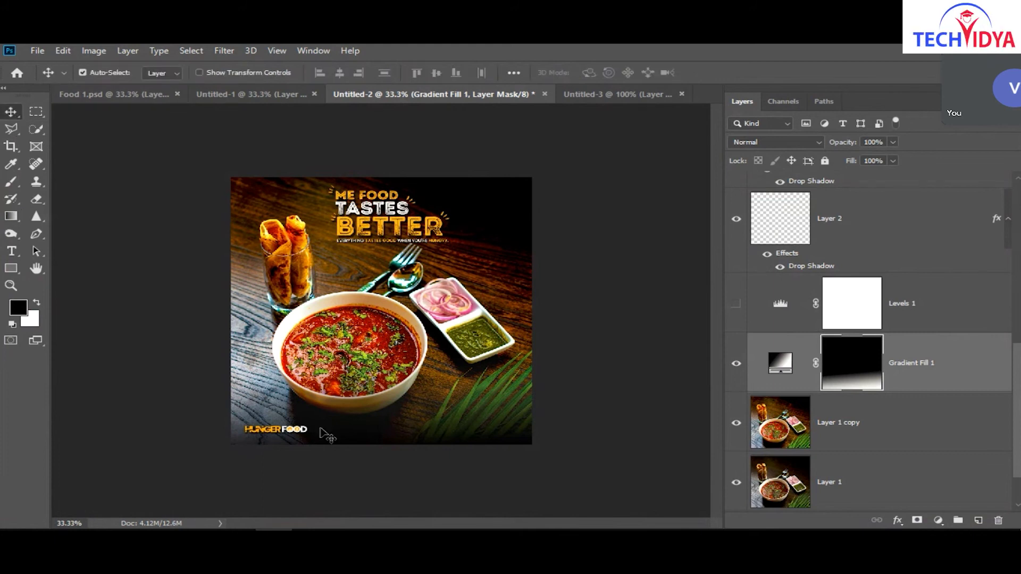
{"action": "key", "text": "ctrl+1"}
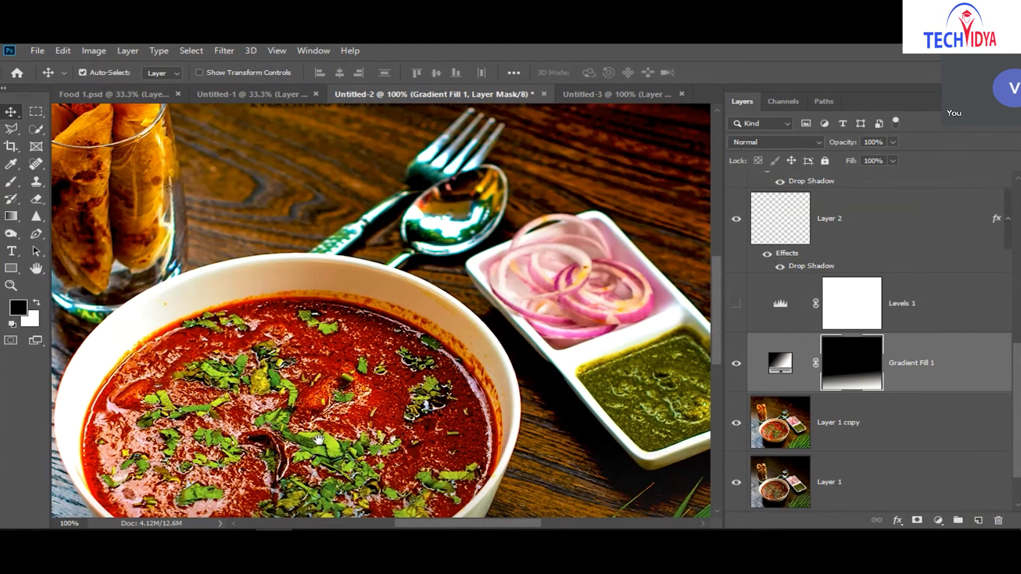
{"action": "left_click_drag", "start_coordinate": [318, 439], "coordinate": [409, 411]}
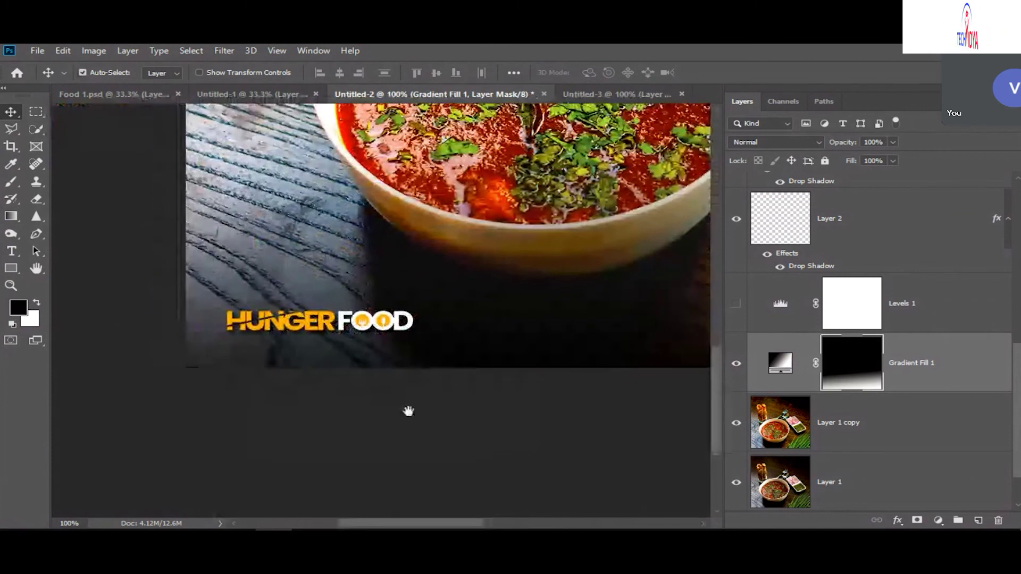
{"action": "left_click", "coordinate": [37, 111]}
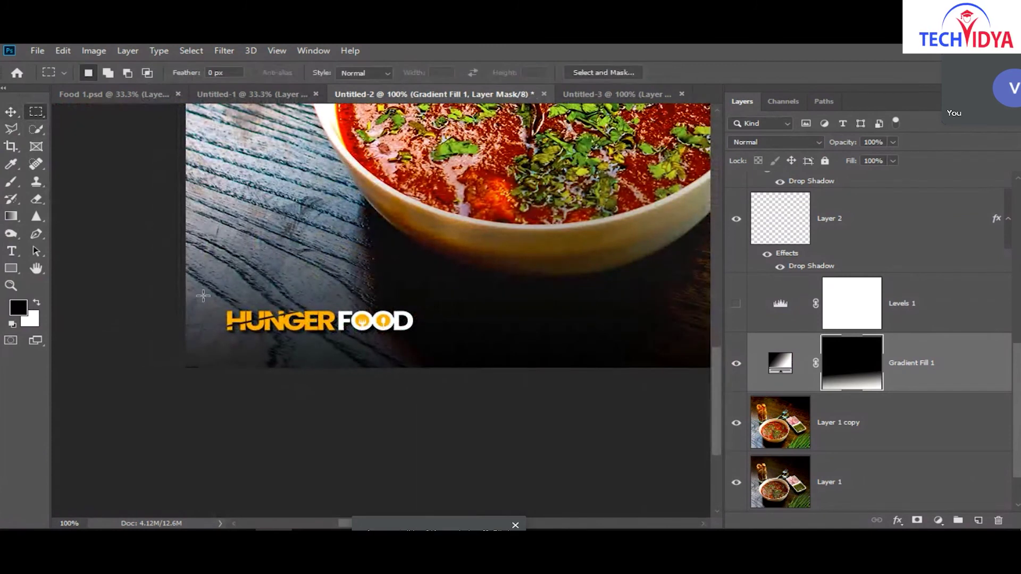
{"action": "left_click_drag", "start_coordinate": [217, 322], "coordinate": [223, 327]}
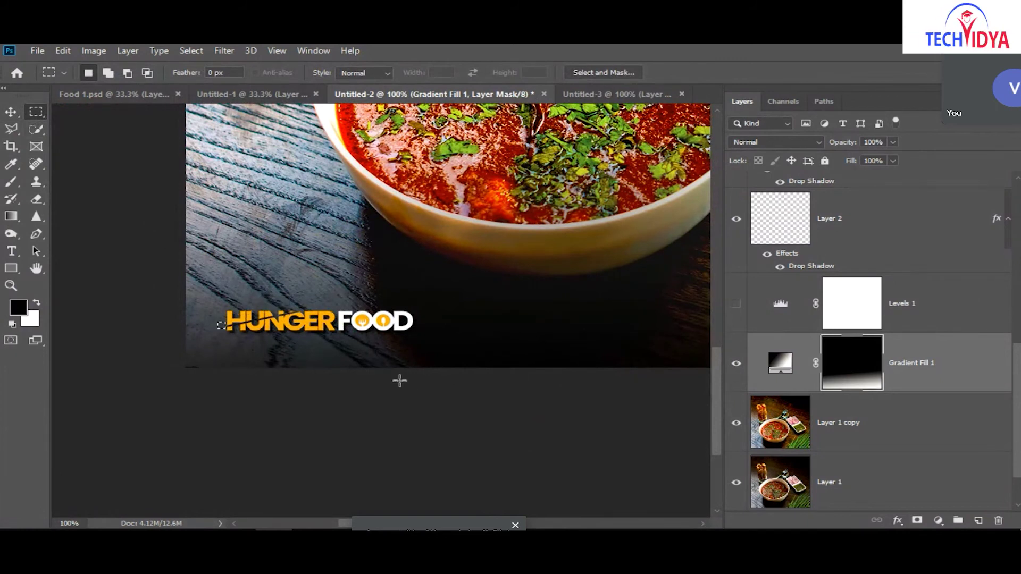
{"action": "key", "text": "ctrl+shift+n"}
{"action": "key", "text": "Return"}
{"action": "key", "text": "alt+BackSpace"}
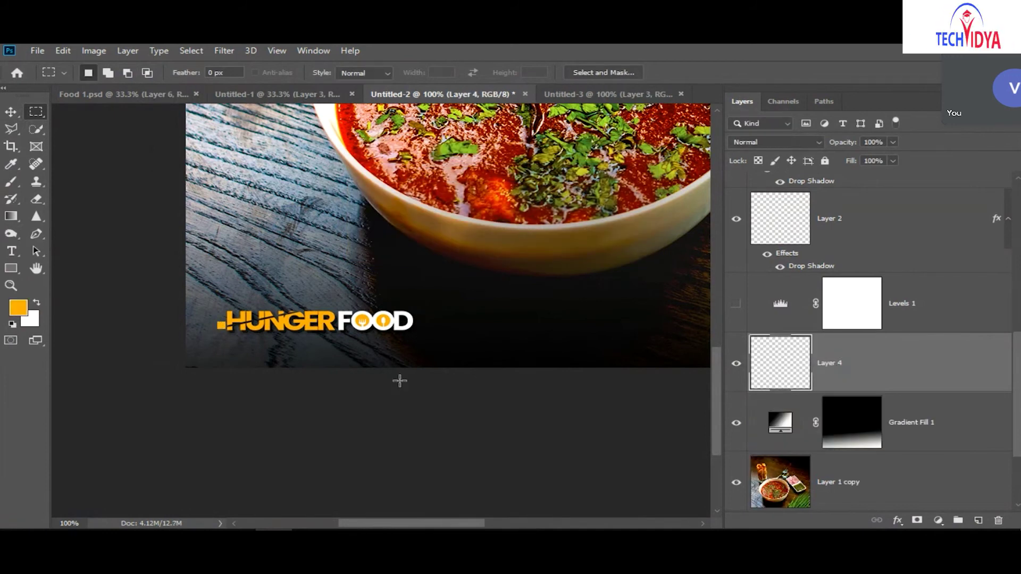
Nudge the orange square slightly left to leave a gap before the H of the logo.
{"action": "key", "text": "v"}
{"action": "key", "text": "Left"}
{"action": "key", "text": "Left"}
{"action": "key", "text": "Left"}
{"action": "key", "text": "Left"}
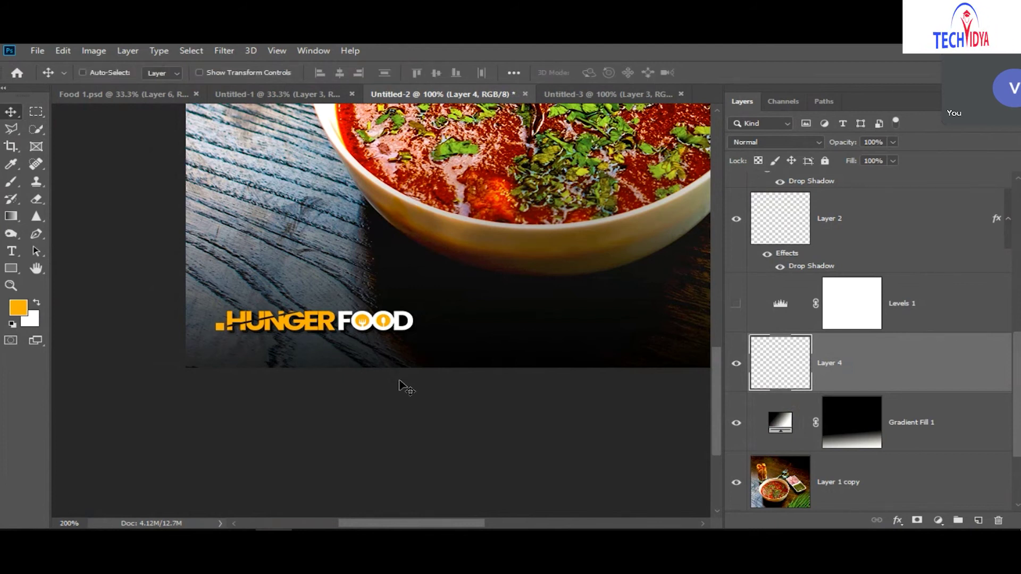
Flatten the orange square beside the logo's H into a short bar and place a duplicate just above it.
{"action": "key", "text": "ctrl+plus"}
{"action": "key", "text": "ctrl+plus"}
{"action": "left_click_drag", "start_coordinate": [554, 229], "coordinate": [479, 250]}
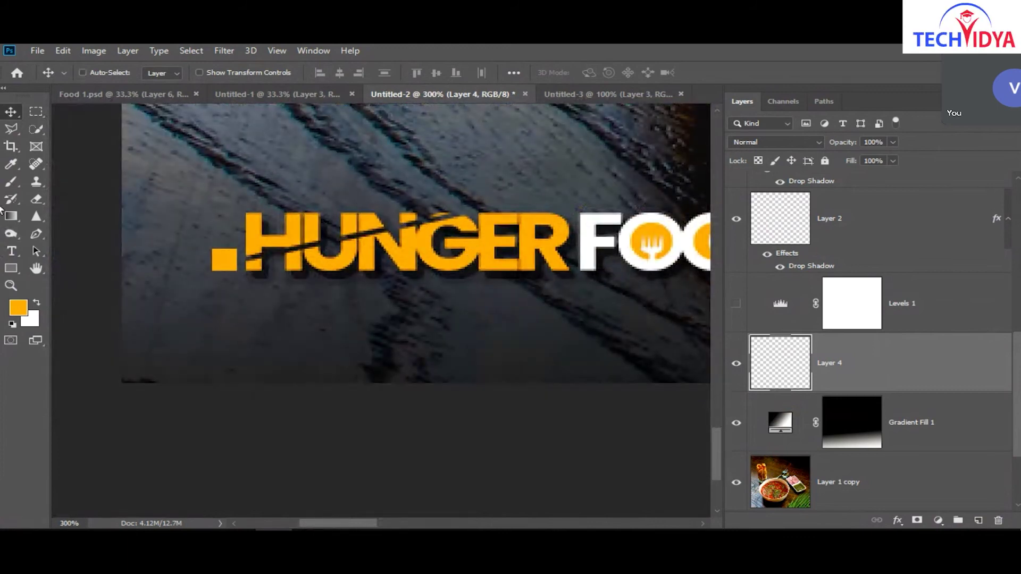
{"action": "key", "text": "ctrl+t"}
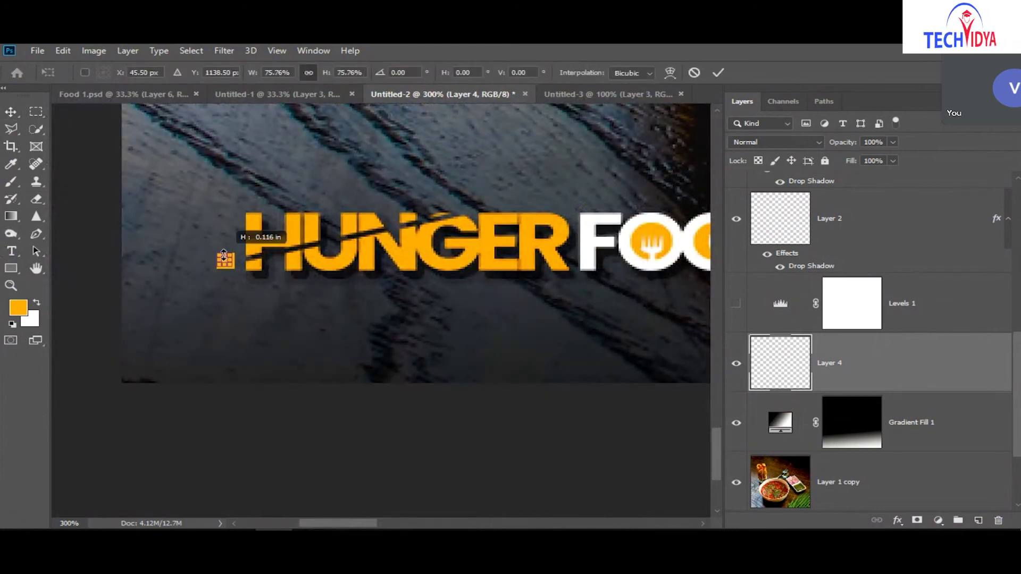
{"action": "left_click_drag", "start_coordinate": [223, 248], "coordinate": [223, 257]}
{"action": "key", "text": "Return"}
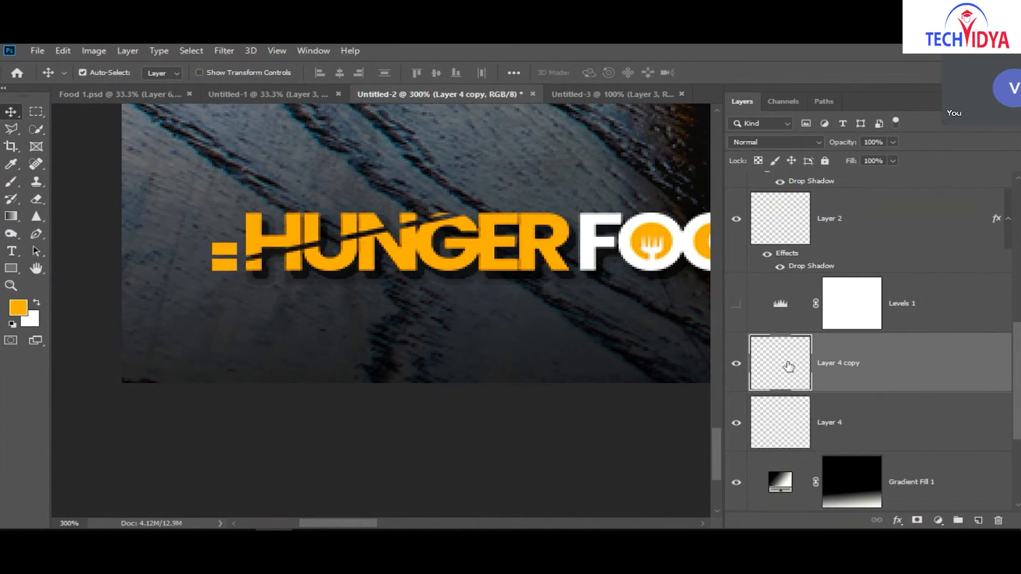
Fill the upper duplicate bar with the white background color, limited to its own pixels, and clear the selection.
{"action": "left_click", "coordinate": [789, 366], "text": "ctrl"}
{"action": "key", "text": "ctrl+BackSpace"}
{"action": "key", "text": "ctrl+d"}
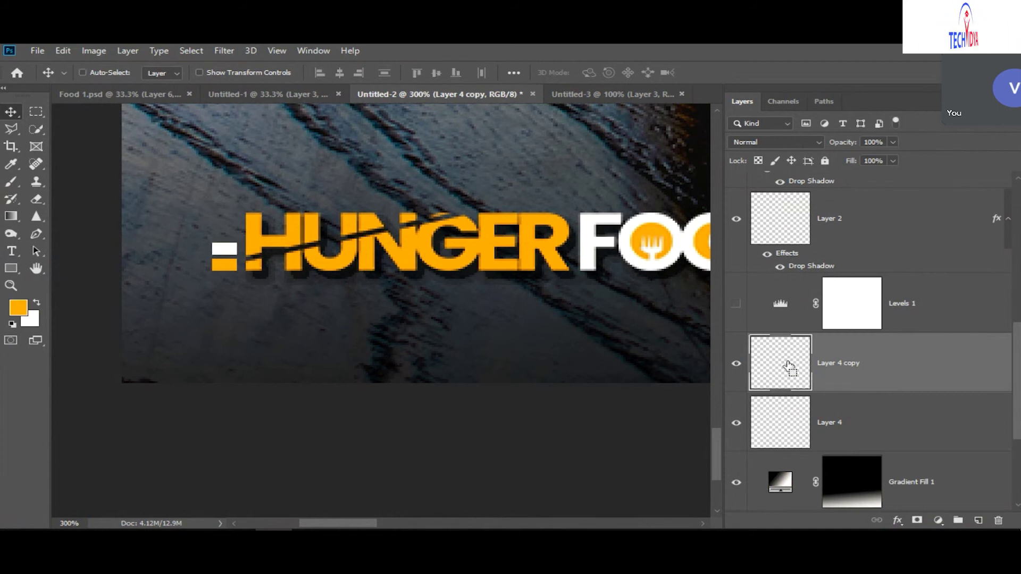
Merge the white bar and the orange bar layers into a single layer.
{"action": "key", "text": "ctrl+1"}
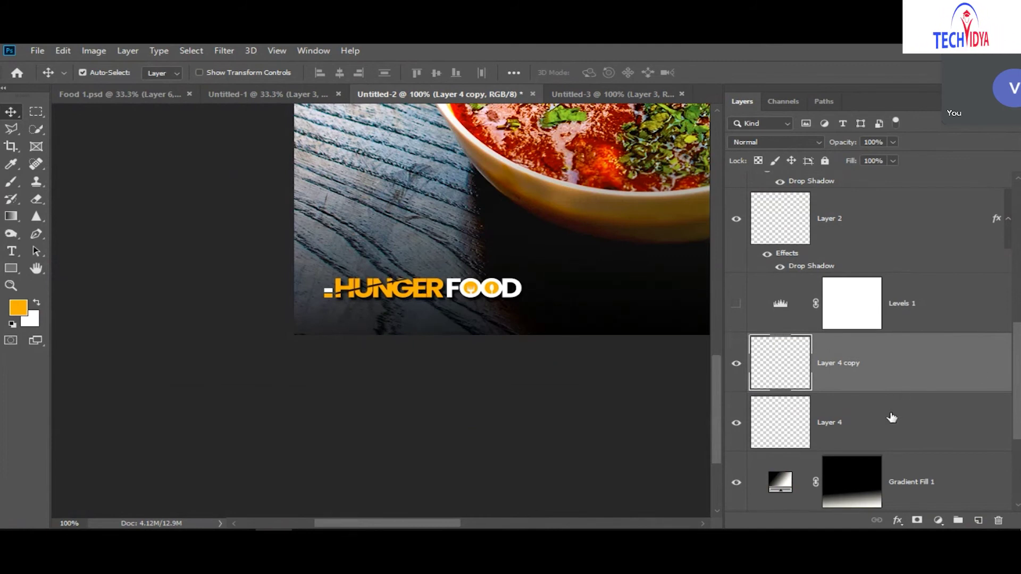
{"action": "left_click", "coordinate": [890, 436], "text": "ctrl"}
{"action": "key", "text": "ctrl+t"}
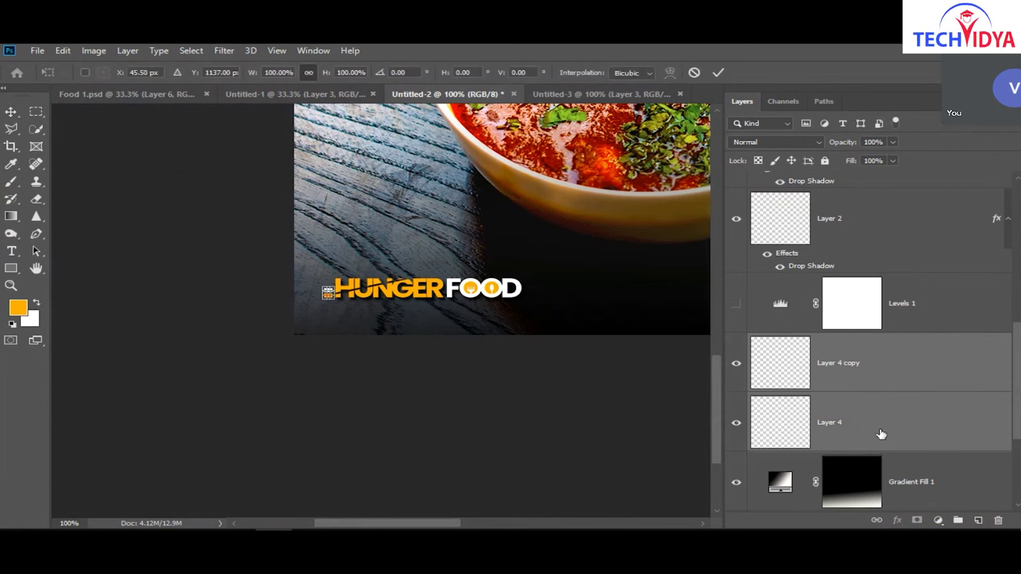
{"action": "key", "text": "Return"}
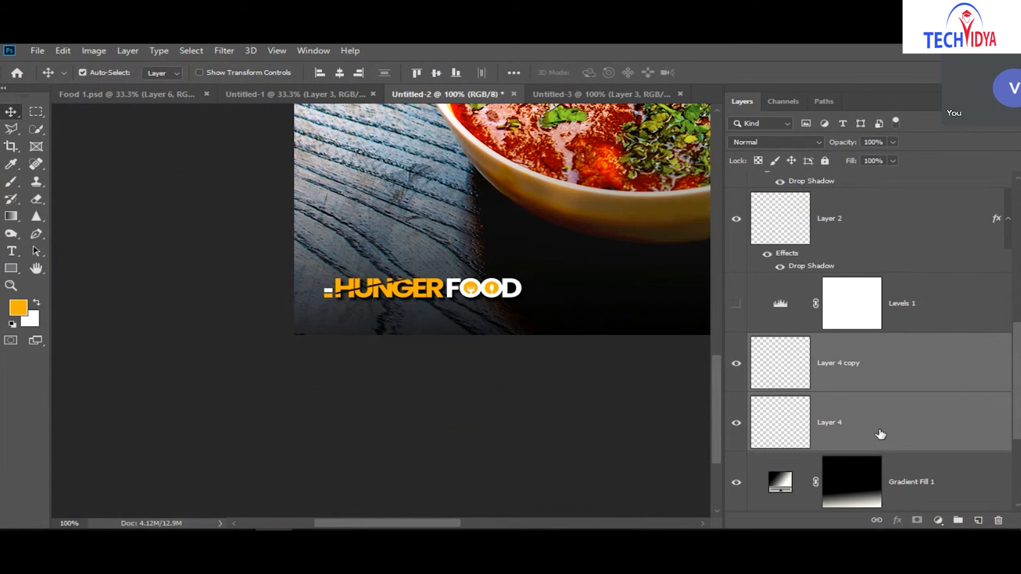
{"action": "key", "text": "ctrl+e"}
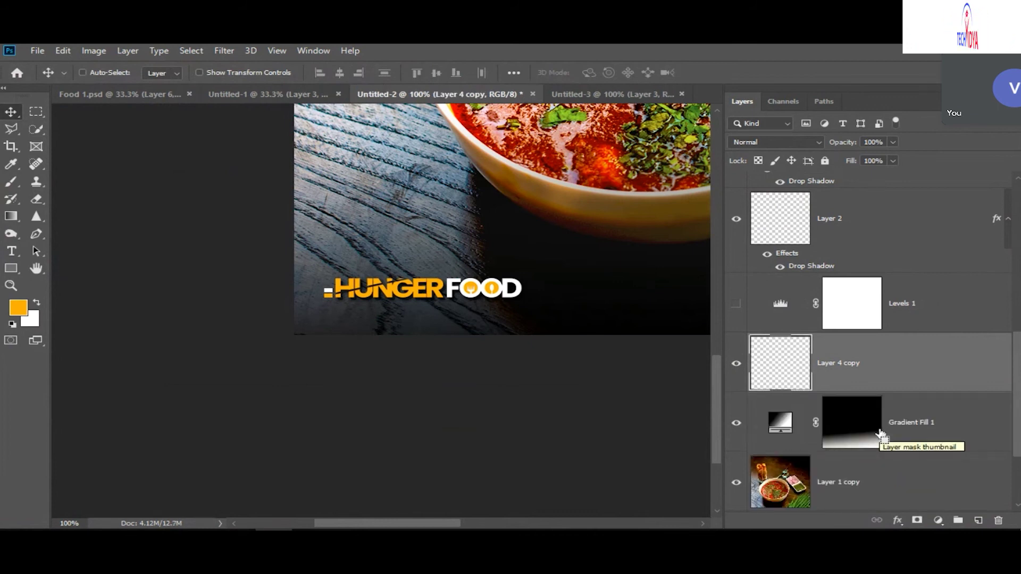
Trim a thin strip off the outer edge of the merged bars with a rectangular marquee selection, and deselect.
{"action": "left_click", "coordinate": [35, 112]}
{"action": "left_click_drag", "start_coordinate": [283, 269], "coordinate": [326, 374]}
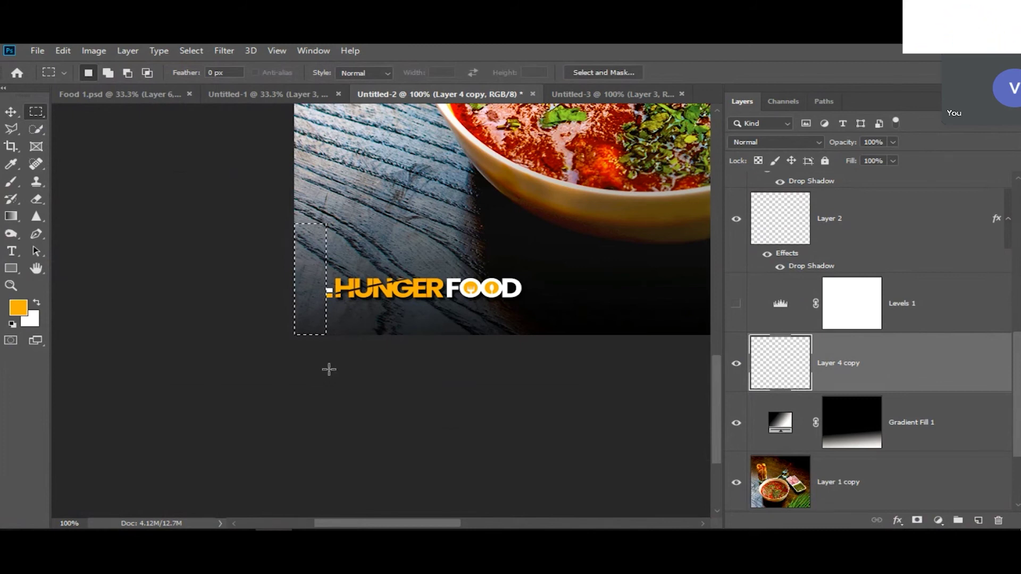
{"action": "left_click", "coordinate": [328, 368]}
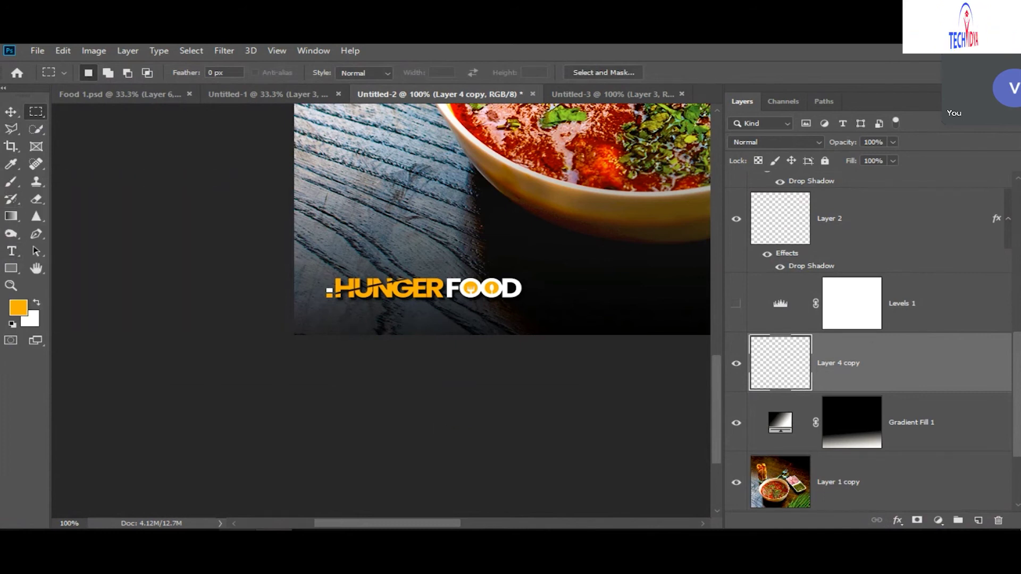
Switch to Chrome, return to the food quotes search results and copy the line "Count memories, not calories.".
{"action": "mouse_move", "coordinate": [162, 530]}
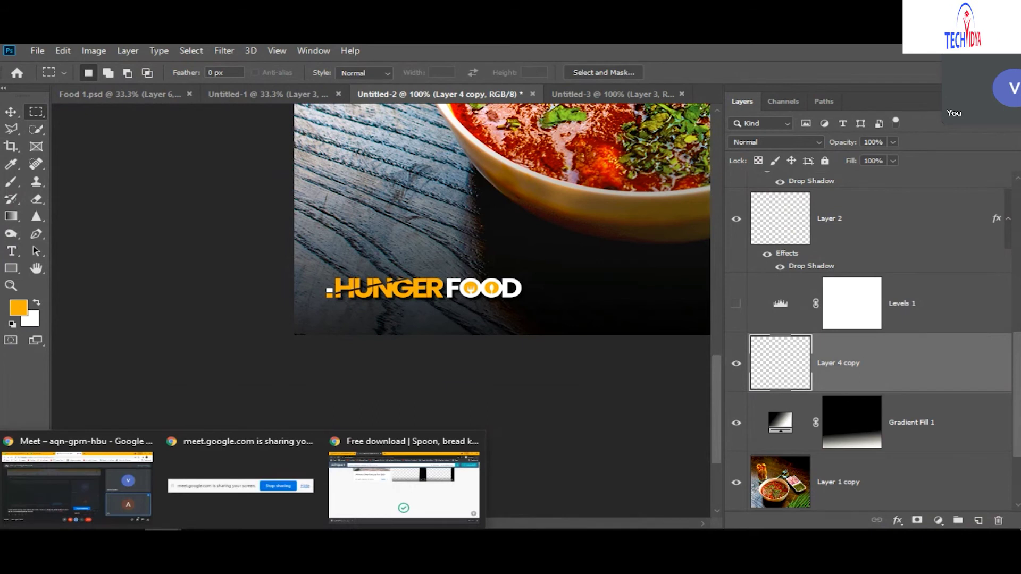
{"action": "left_click", "coordinate": [418, 493]}
{"action": "left_click", "coordinate": [59, 52]}
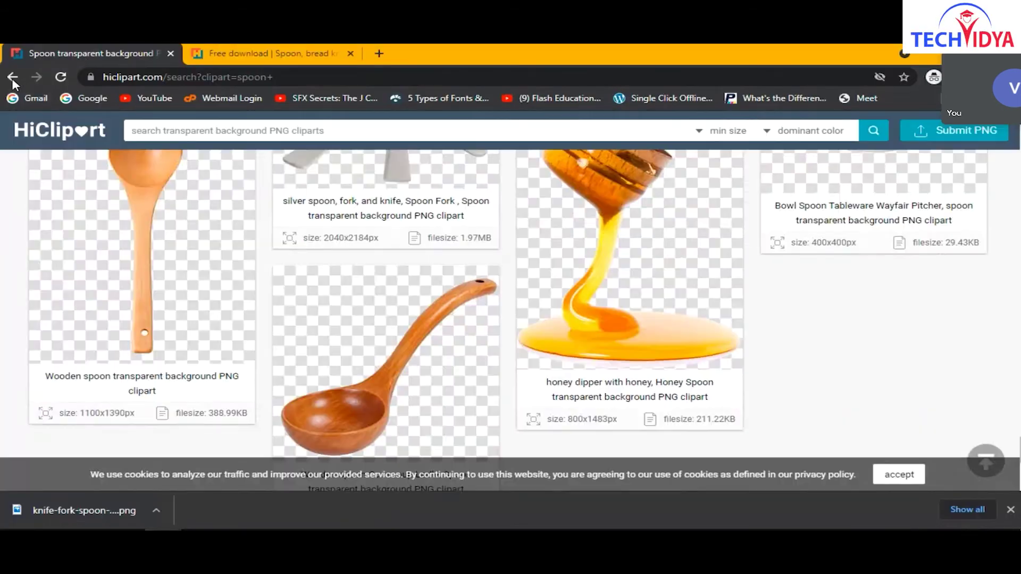
{"action": "left_click", "coordinate": [12, 79]}
{"action": "left_click", "coordinate": [13, 78]}
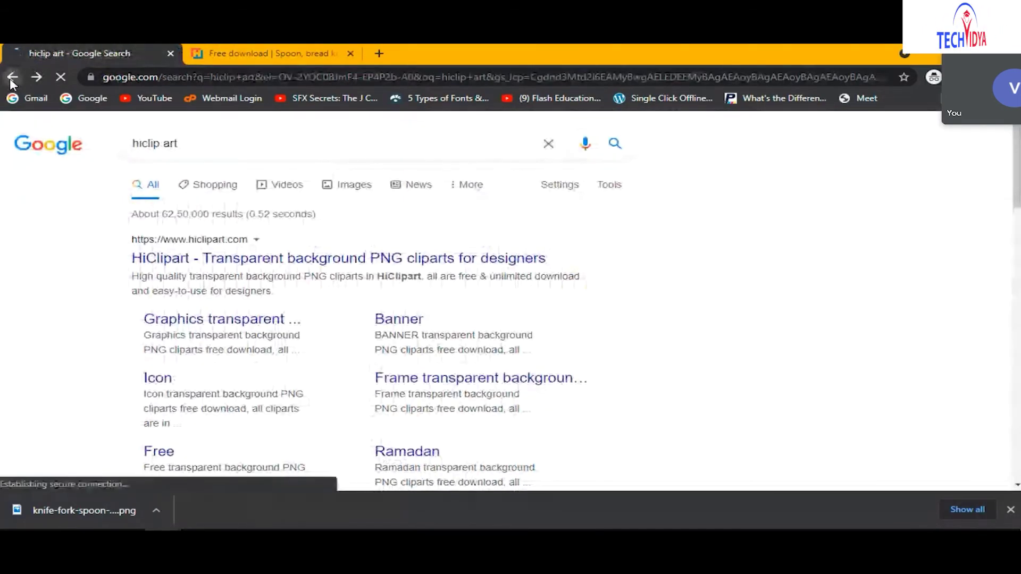
{"action": "left_click", "coordinate": [12, 78]}
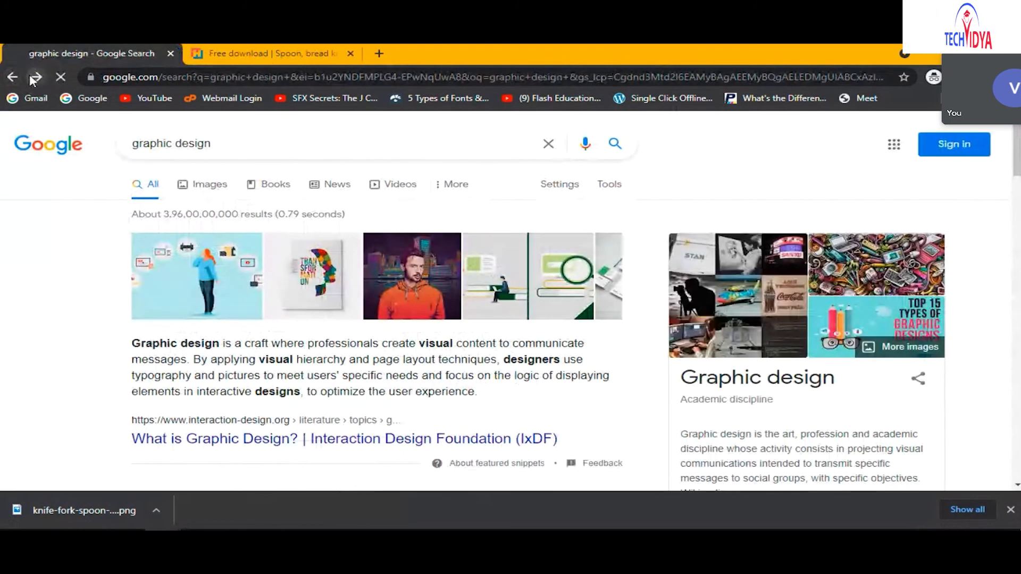
{"action": "left_click", "coordinate": [33, 79]}
{"action": "scroll", "coordinate": [285, 330], "scroll_direction": "down", "scroll_amount": 5}
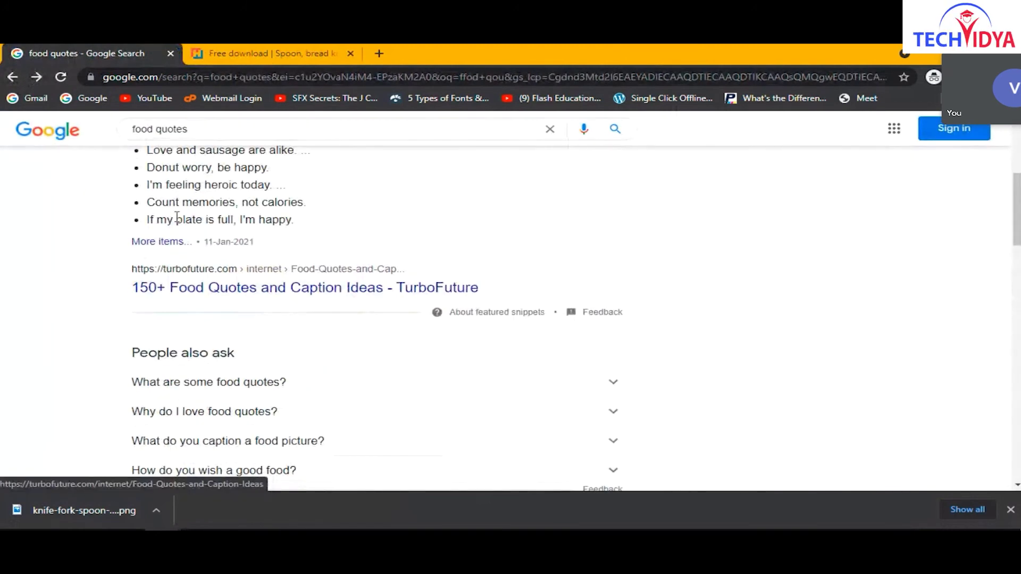
{"action": "triple_click", "coordinate": [207, 203]}
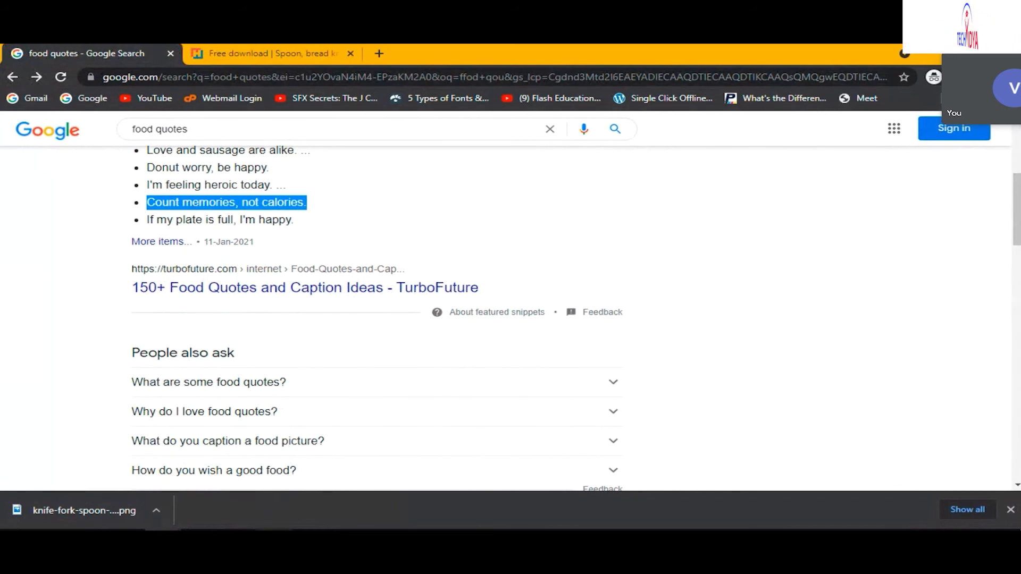
Switch back to Photoshop and paste the copied quote as a new text line just below the HUNGER FOOD logo.
{"action": "key", "text": "alt+Tab"}
{"action": "left_click", "coordinate": [11, 251]}
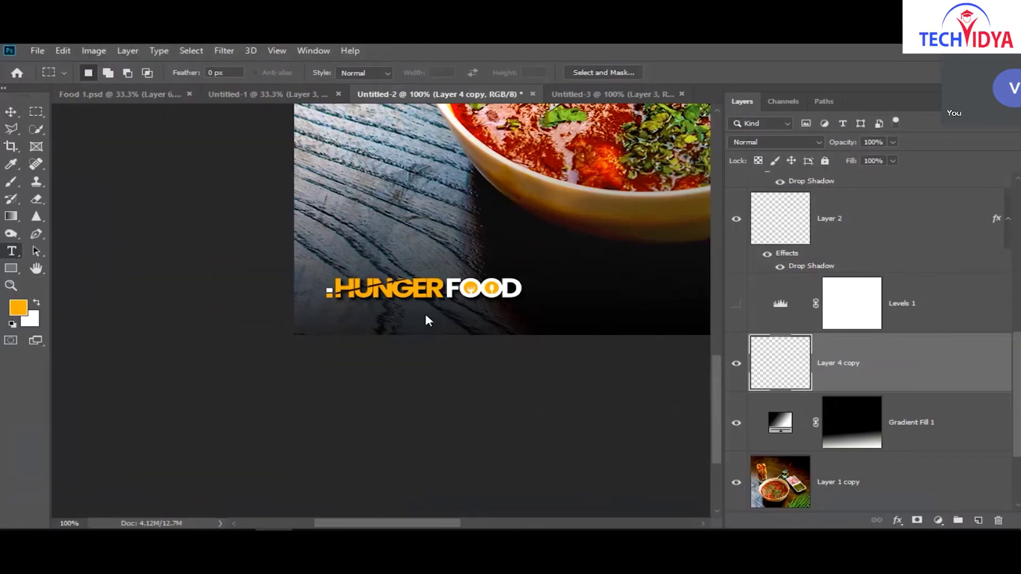
{"action": "left_click", "coordinate": [362, 301]}
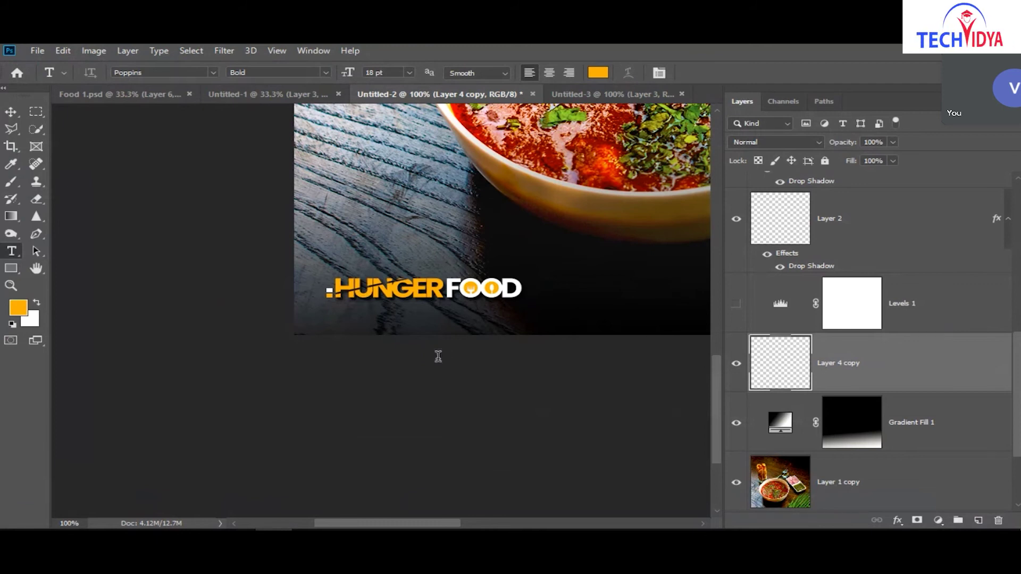
{"action": "key", "text": "ctrl+v"}
Reset the whole quote's character formatting to the defaults and set its text color to white (ffffff).
{"action": "key", "text": "ctrl+a"}
{"action": "left_click", "coordinate": [660, 73]}
{"action": "left_click", "coordinate": [911, 145]}
{"action": "left_click", "coordinate": [937, 91]}
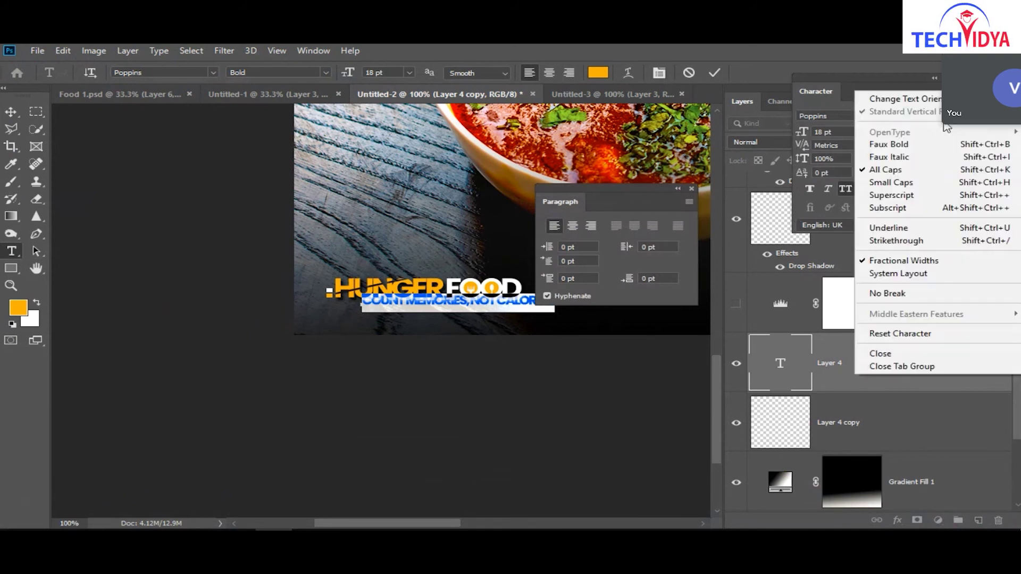
{"action": "left_click", "coordinate": [904, 334]}
{"action": "left_click", "coordinate": [922, 183]}
{"action": "type", "text": "ffffff"}
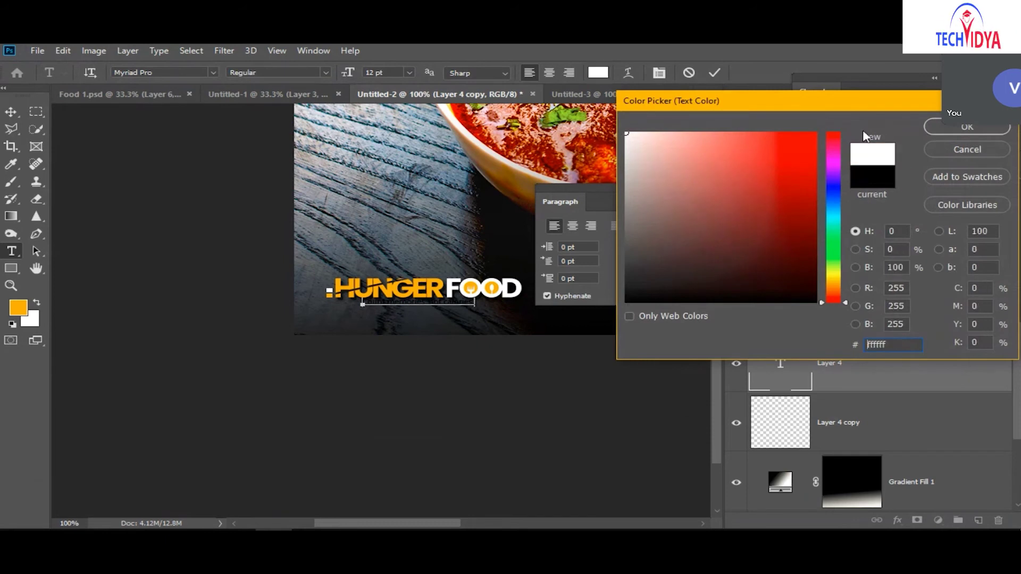
{"action": "left_click", "coordinate": [960, 127]}
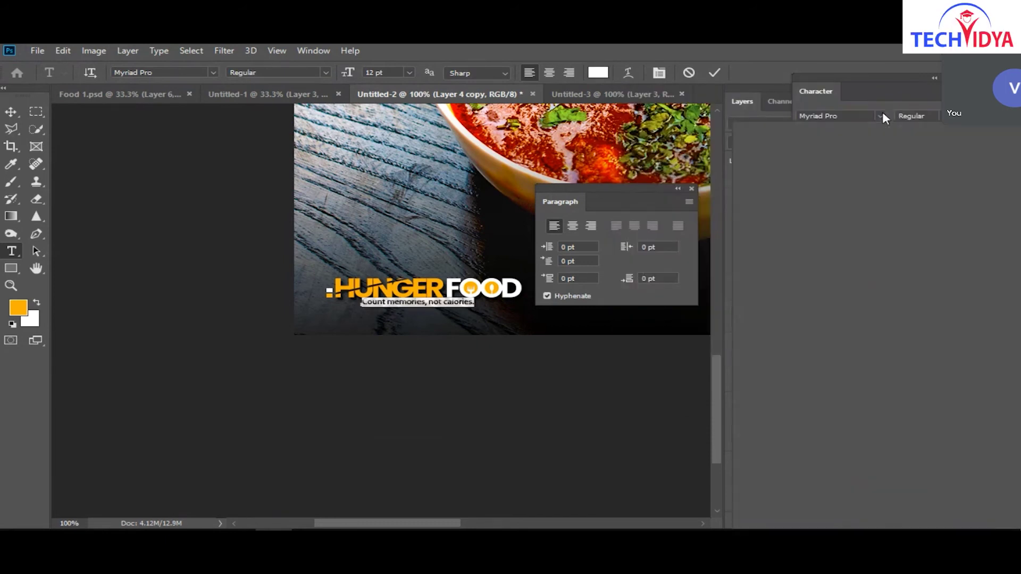
{"action": "left_click", "coordinate": [882, 113]}
{"action": "left_click", "coordinate": [824, 133]}
{"action": "left_click", "coordinate": [848, 113]}
{"action": "left_click", "coordinate": [849, 114]}
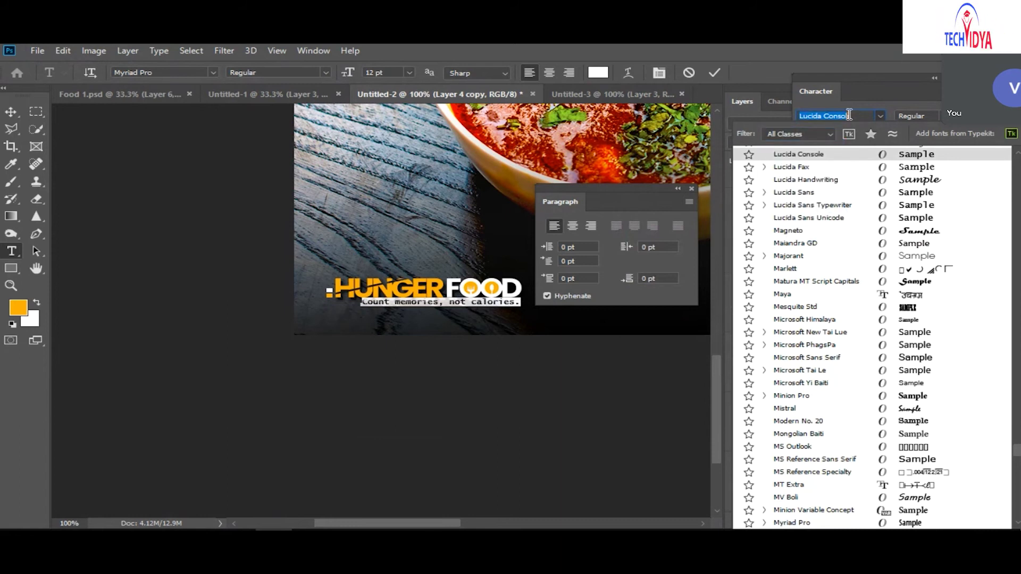
{"action": "type", "text": "poe"}
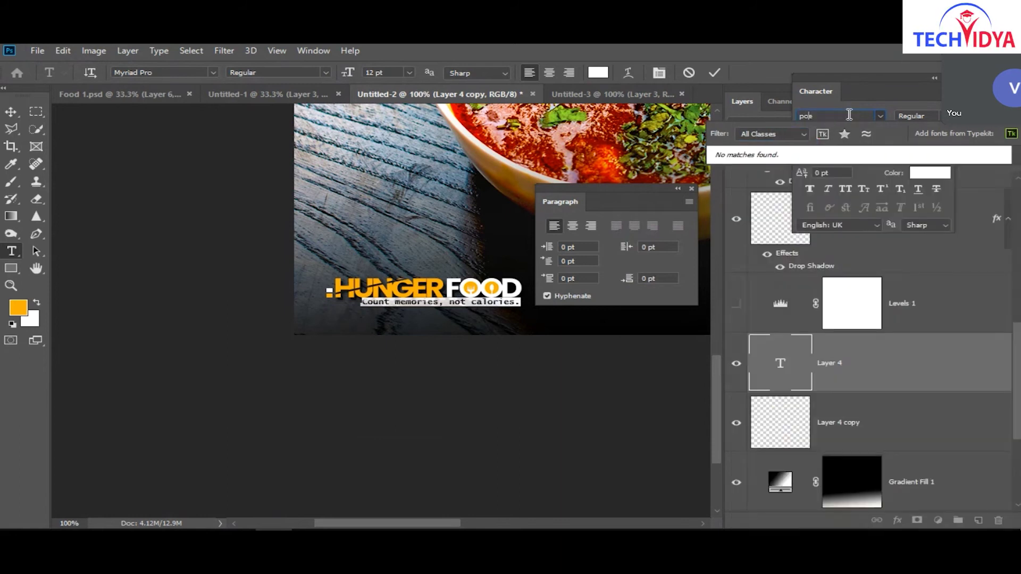
{"action": "left_click", "coordinate": [830, 115]}
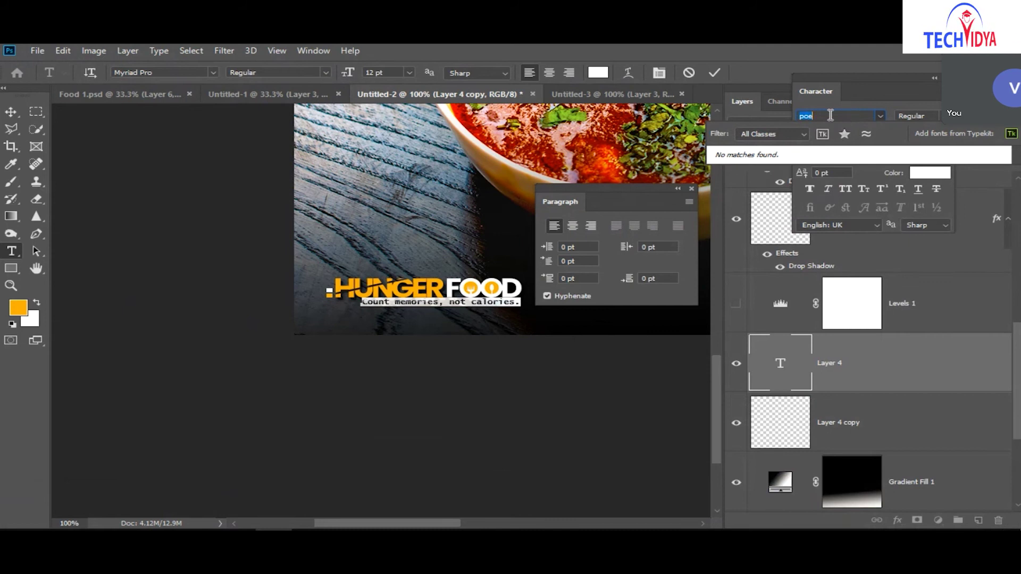
{"action": "type", "text": "p"}
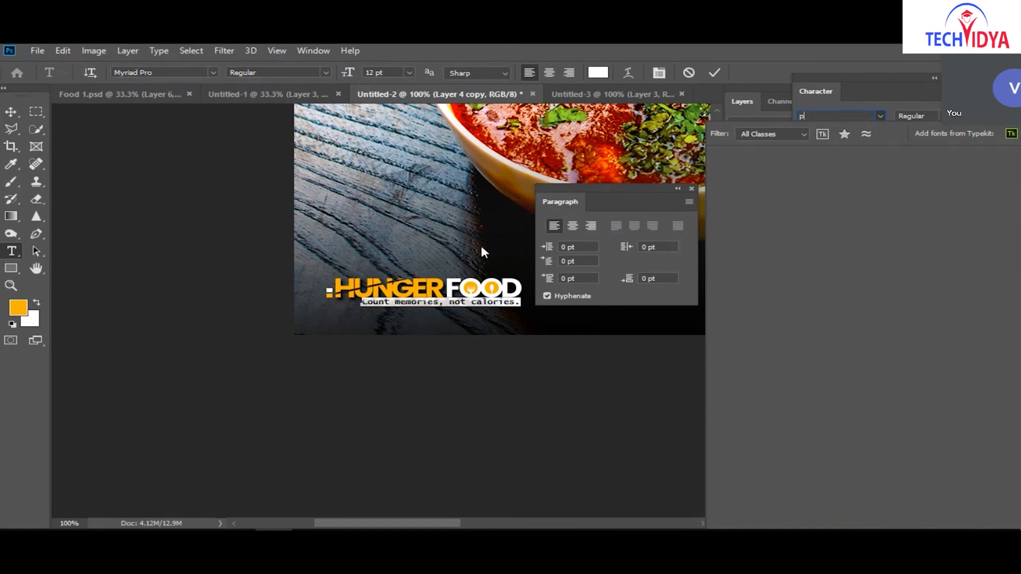
{"action": "key", "text": "Escape"}
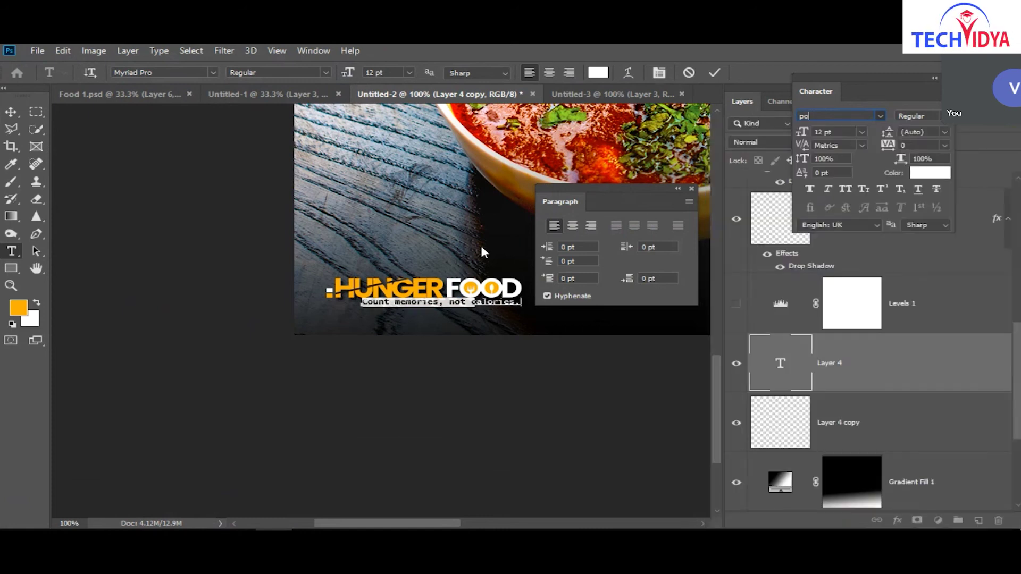
{"action": "key", "text": "Escape"}
Search the fonts for "po" and apply Poppins Light to the quote text layer.
{"action": "left_click", "coordinate": [856, 117]}
{"action": "key", "text": "Right"}
{"action": "key", "text": "Right"}
{"action": "key", "text": "BackSpace"}
{"action": "key", "text": "BackSpace"}
{"action": "key", "text": "BackSpace"}
{"action": "key", "text": "BackSpace"}
{"action": "key", "text": "BackSpace"}
{"action": "key", "text": "BackSpace"}
{"action": "key", "text": "BackSpace"}
{"action": "key", "text": "BackSpace"}
{"action": "key", "text": "BackSpace"}
{"action": "key", "text": "BackSpace"}
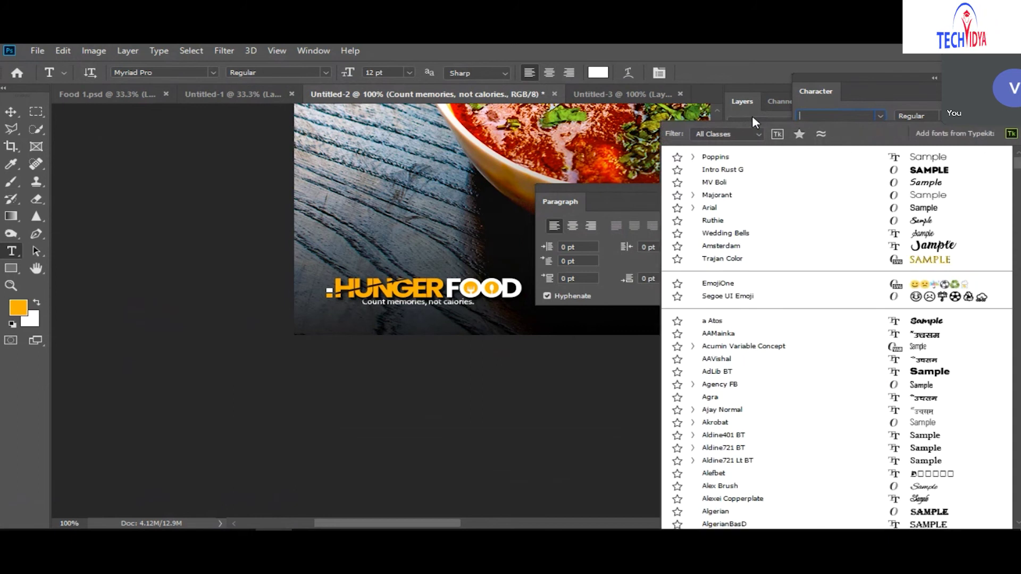
{"action": "type", "text": "po"}
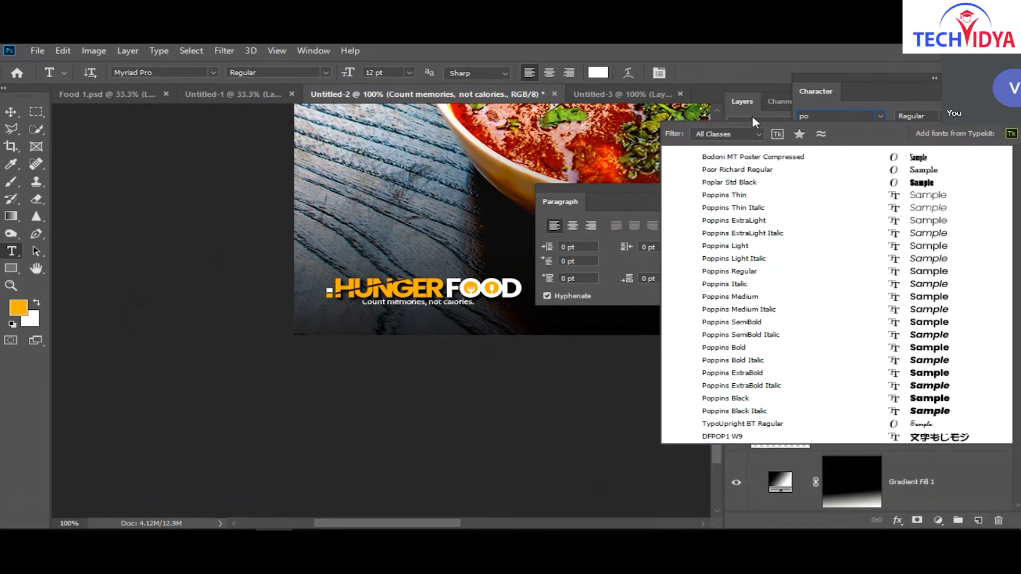
{"action": "left_click", "coordinate": [748, 246]}
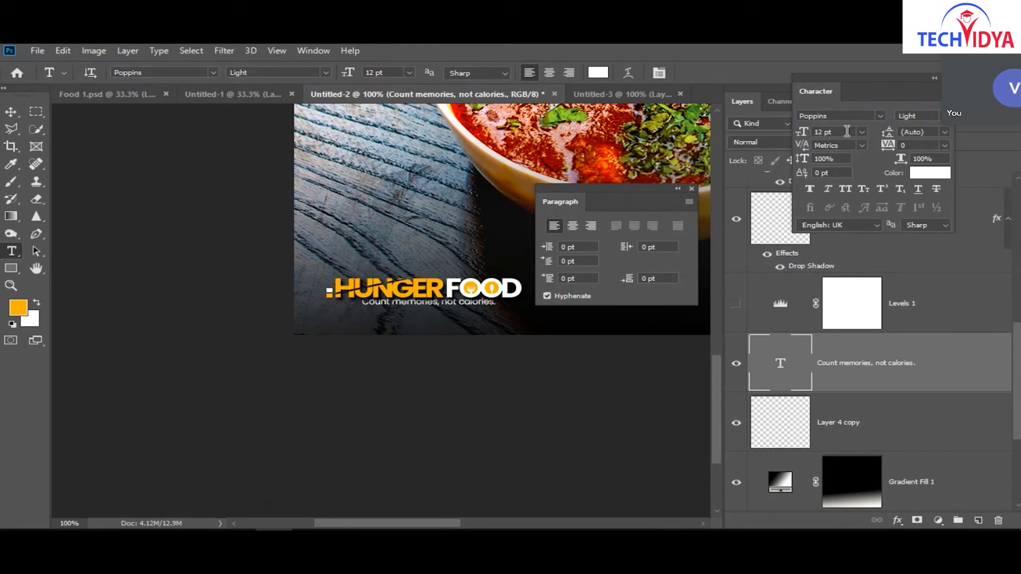
Set the quote's font size to 8 pt.
{"action": "left_click", "coordinate": [795, 133]}
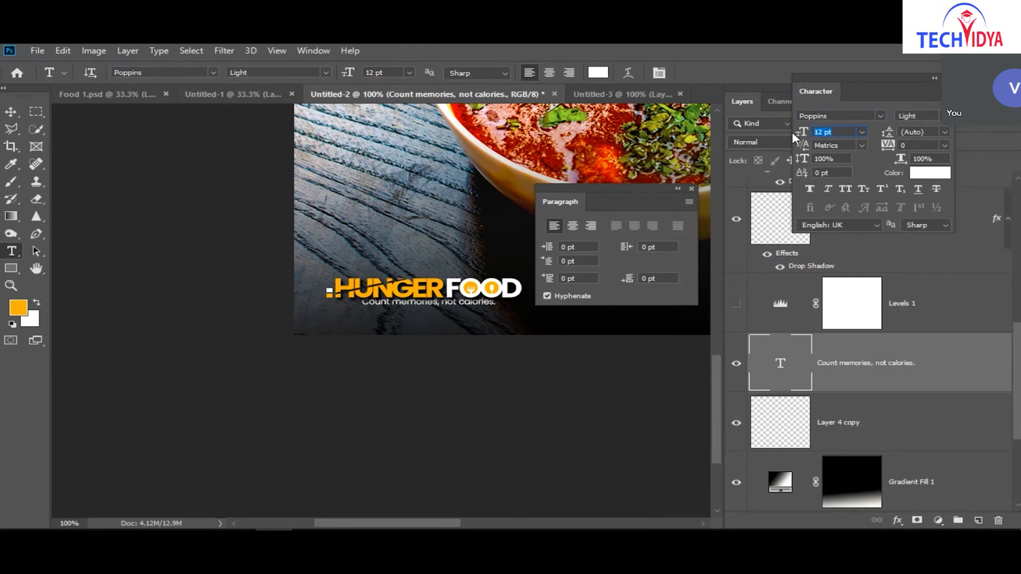
{"action": "type", "text": "8"}
{"action": "key", "text": "Return"}
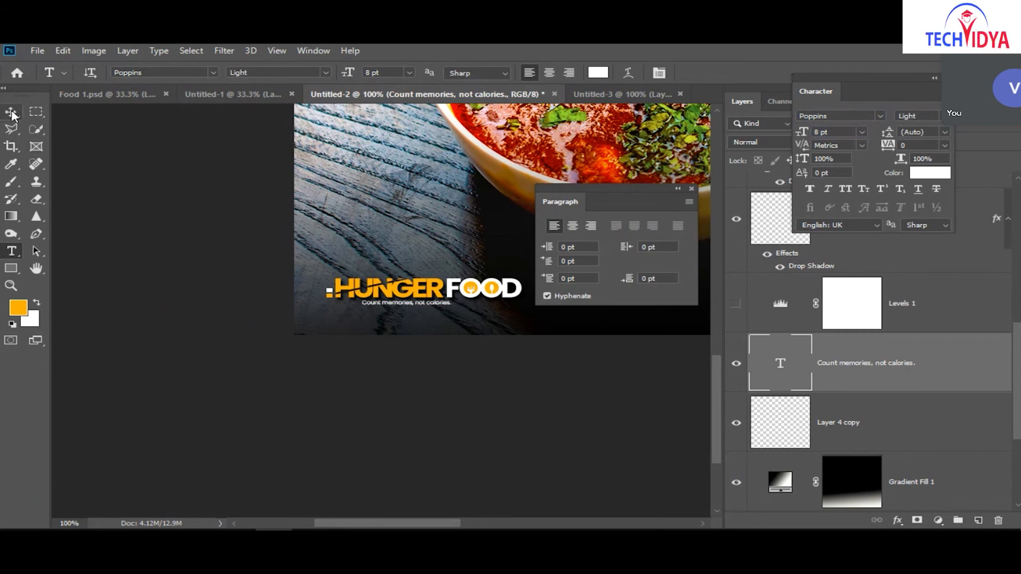
Enable layer Auto-Select for the Move tool and shift the quote slightly down to leave a gap beneath the logo.
{"action": "left_click", "coordinate": [11, 113]}
{"action": "left_click", "coordinate": [83, 72]}
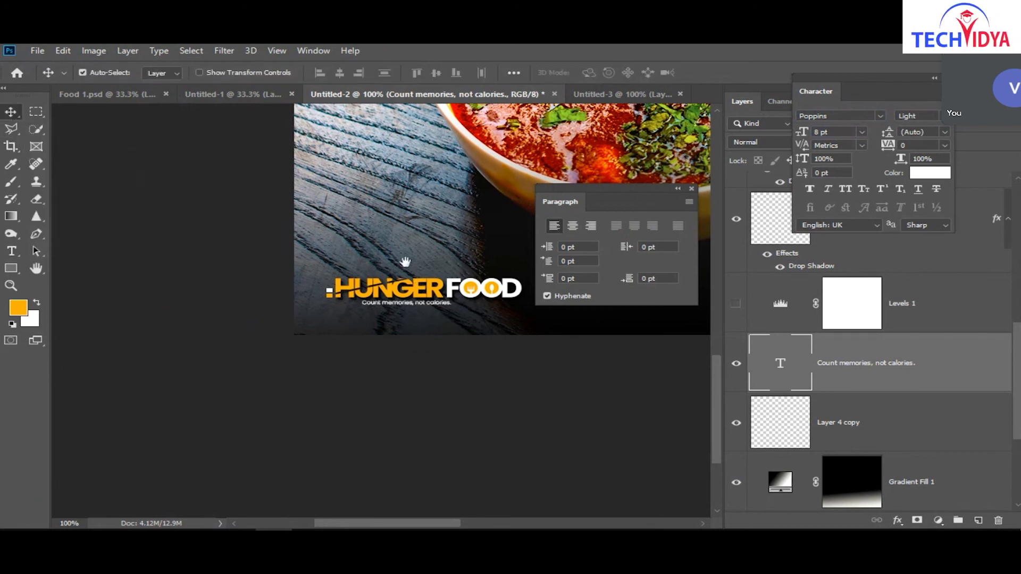
{"action": "scroll", "coordinate": [372, 259], "scroll_direction": "down", "scroll_amount": 2}
{"action": "scroll", "coordinate": [372, 259], "scroll_direction": "right", "scroll_amount": 3}
{"action": "left_click_drag", "start_coordinate": [323, 258], "coordinate": [323, 263]}
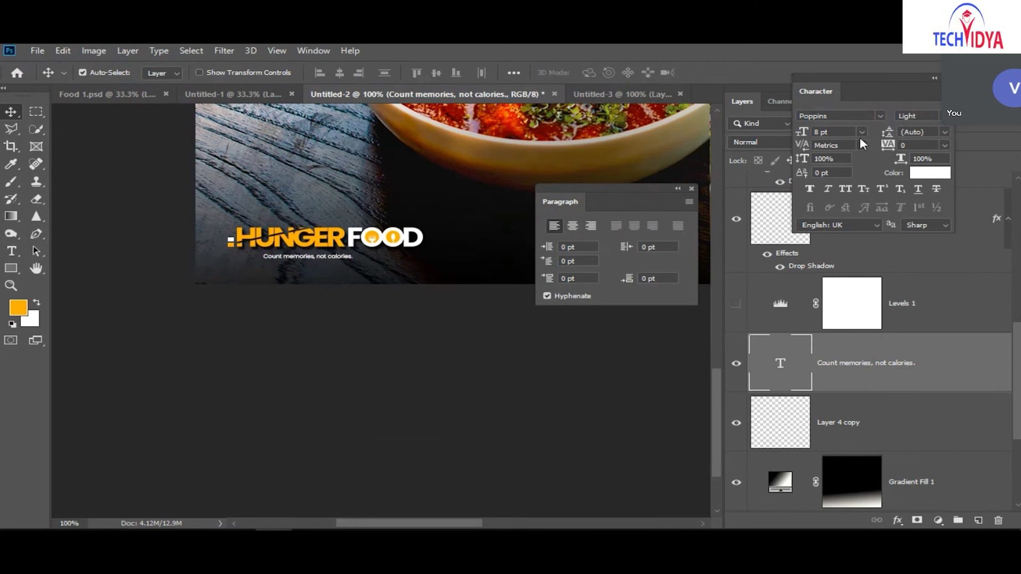
Widen the quote's letter tracking to 360 and change its Poppins style to ExtraLight.
{"action": "left_click_drag", "start_coordinate": [888, 149], "coordinate": [913, 146]}
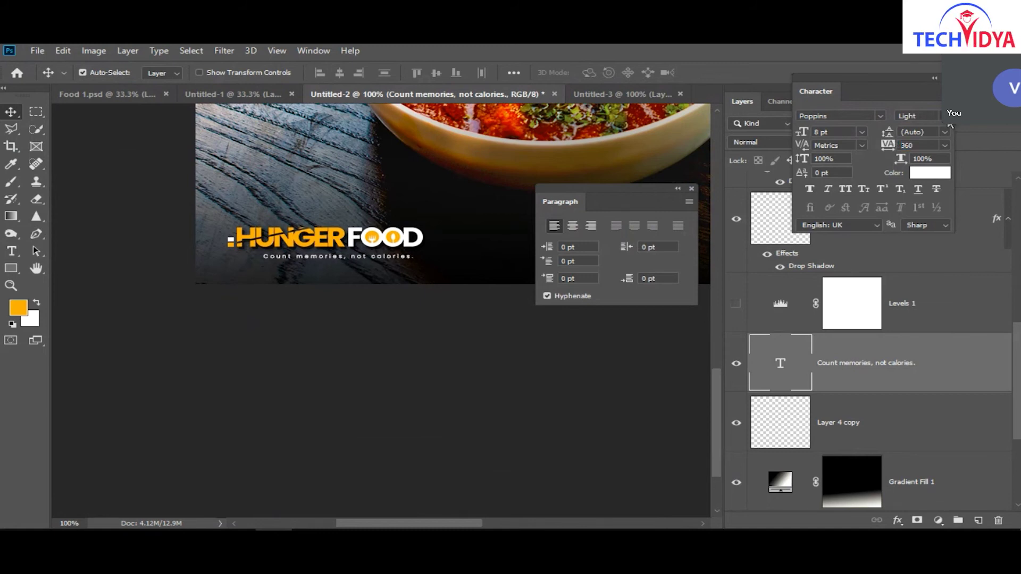
{"action": "left_click", "coordinate": [937, 116]}
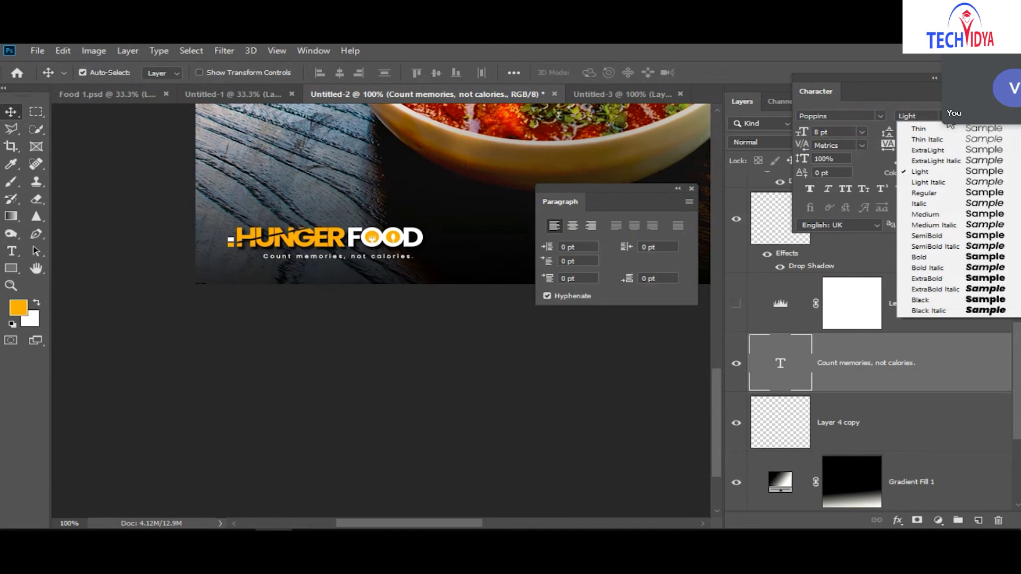
{"action": "left_click", "coordinate": [939, 151]}
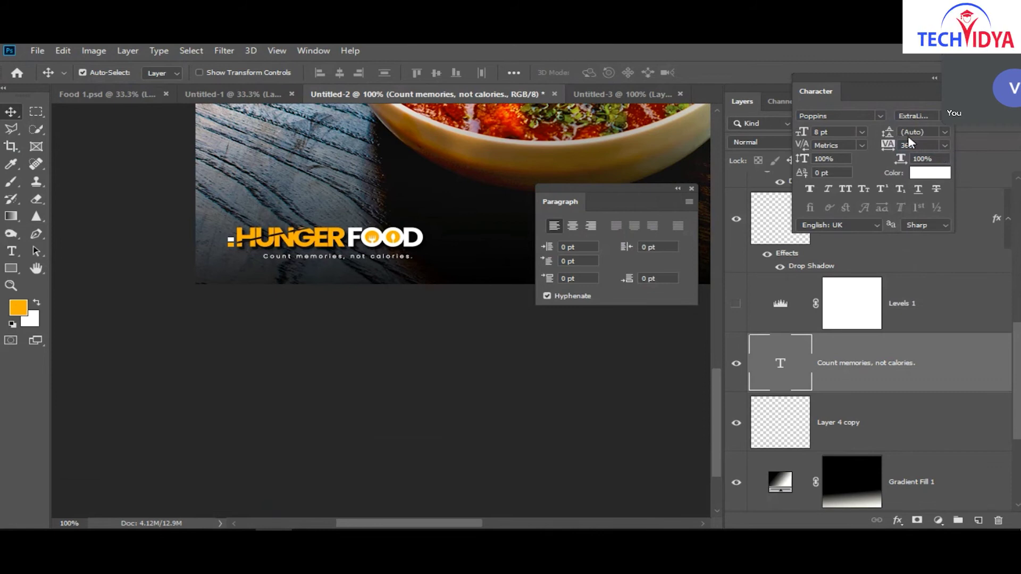
Set the quote's font size to 10 pt and shift it left and slightly up beneath the HUNGER FOOD logo.
{"action": "left_click", "coordinate": [866, 133]}
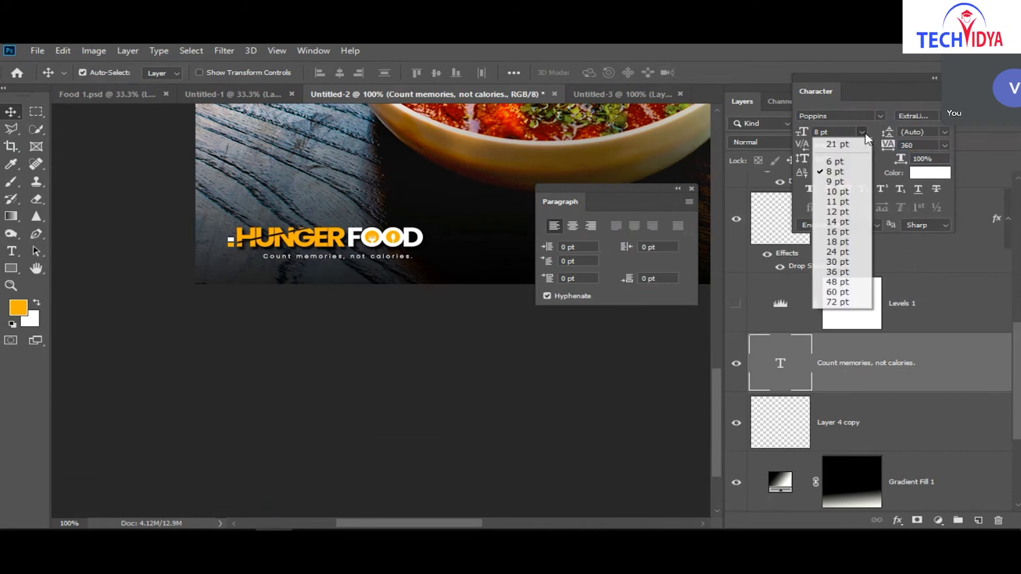
{"action": "left_click", "coordinate": [853, 193]}
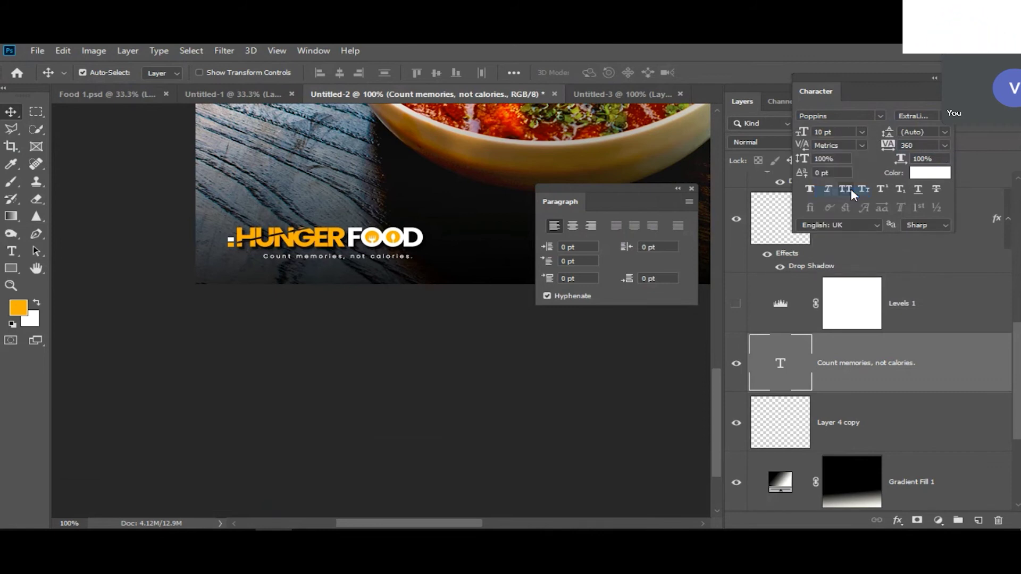
{"action": "left_click_drag", "start_coordinate": [417, 260], "coordinate": [391, 259]}
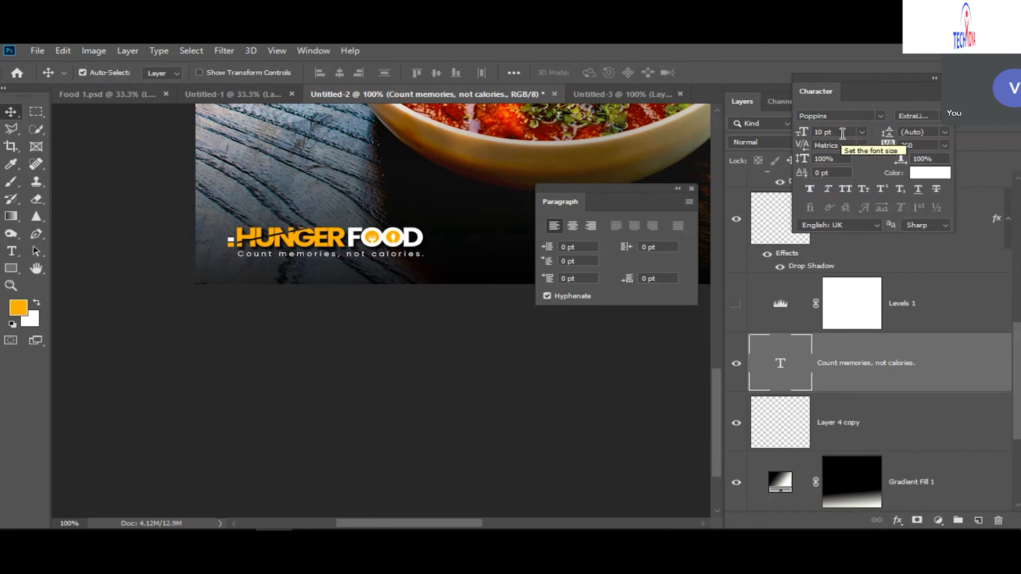
Tighten the quote's tracking to 120, align its end with the logo's right edge, and deselect the layer.
{"action": "left_click", "coordinate": [884, 145]}
{"action": "mouse_move", "coordinate": [882, 145]}
{"action": "left_mouse_down"}
{"action": "mouse_move", "coordinate": [867, 145]}
{"action": "mouse_move", "coordinate": [877, 146]}
{"action": "left_mouse_up"}
{"action": "left_click_drag", "start_coordinate": [339, 259], "coordinate": [372, 259]}
{"action": "left_click", "coordinate": [372, 348]}
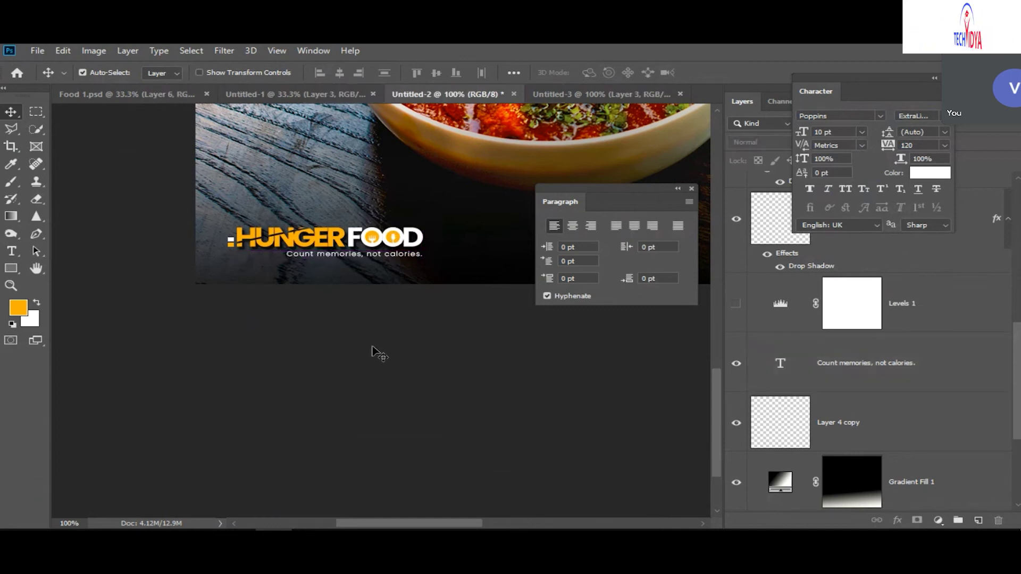
Add a thin horizontal orange line on a new layer, filling the gap before the quote beneath the word HUNGER.
{"action": "key", "text": "ctrl+plus"}
{"action": "left_click_drag", "start_coordinate": [360, 246], "coordinate": [416, 274]}
{"action": "left_click", "coordinate": [35, 111]}
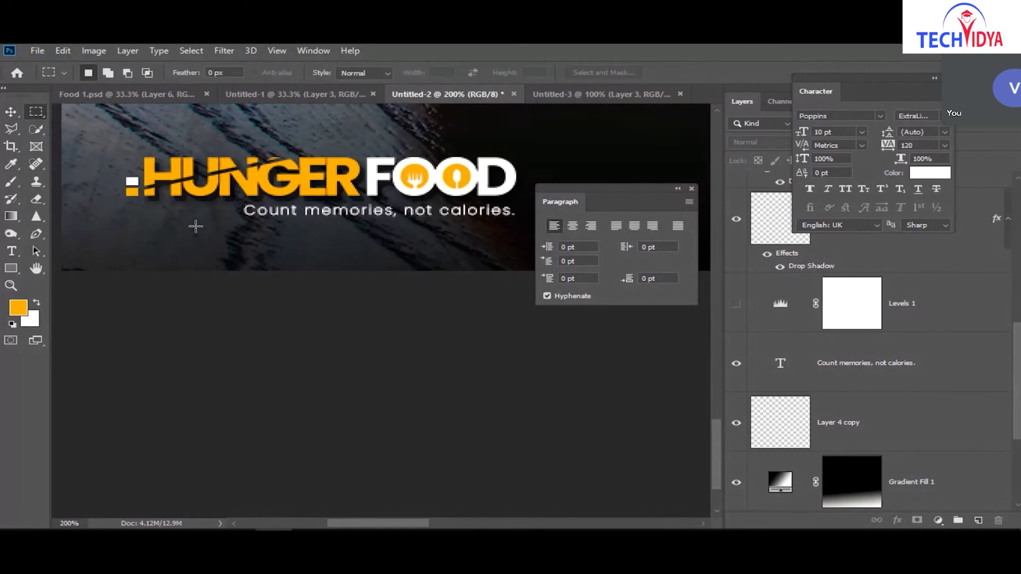
{"action": "left_click_drag", "start_coordinate": [168, 212], "coordinate": [238, 213]}
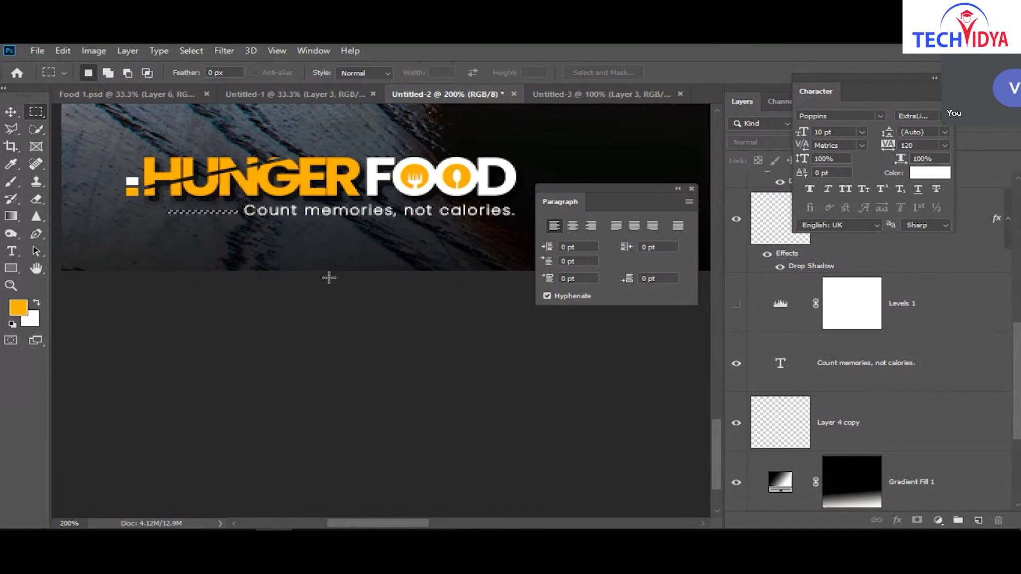
{"action": "key", "text": "ctrl+shift+n"}
{"action": "key", "text": "Return"}
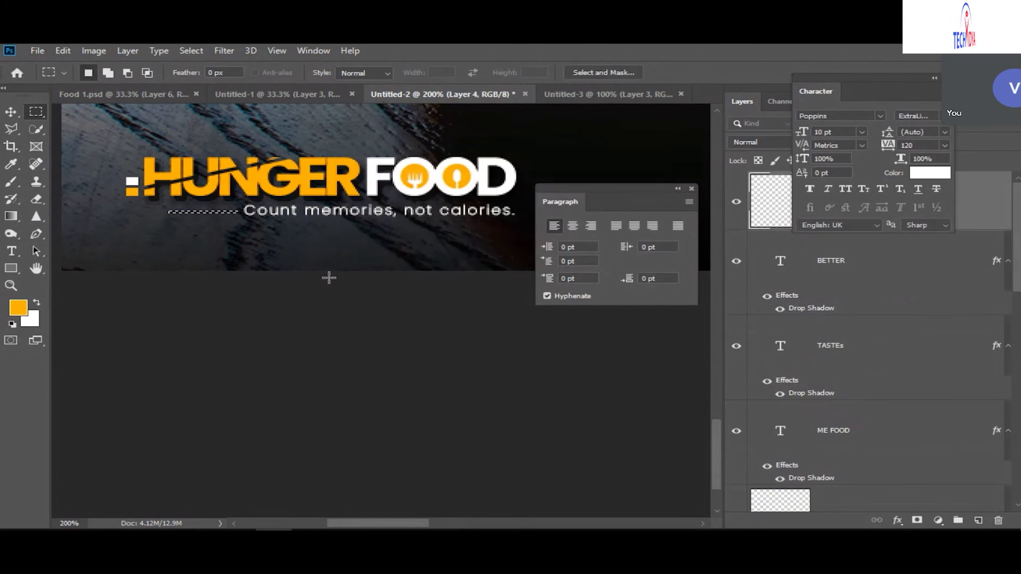
{"action": "key", "text": "alt+BackSpace"}
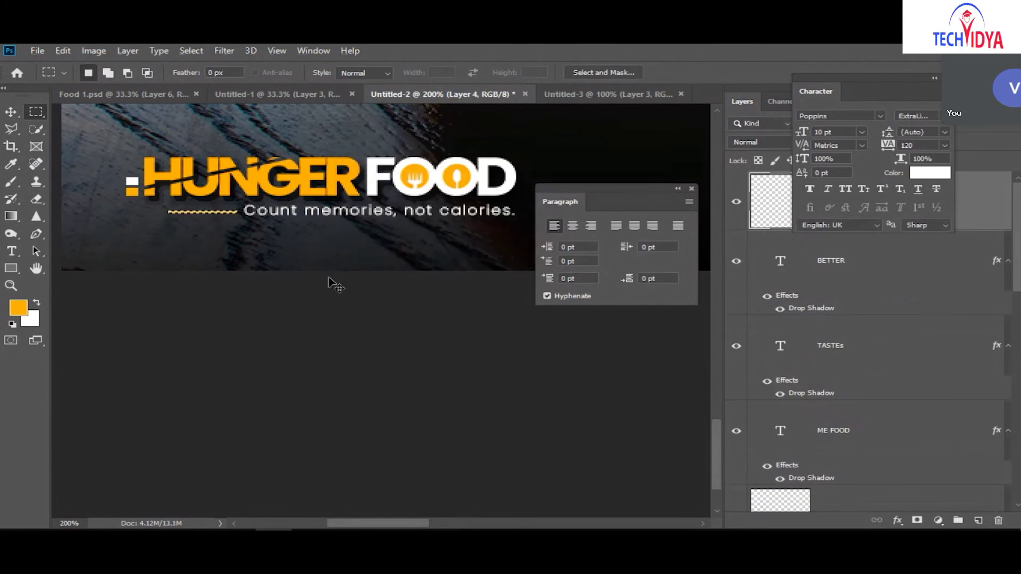
{"action": "key", "text": "ctrl+d"}
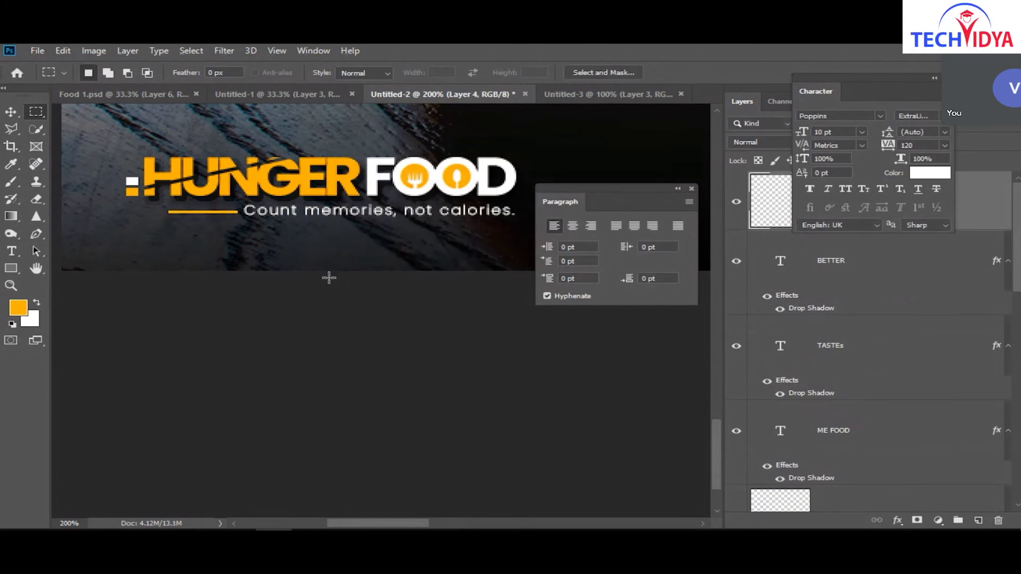
{"action": "key", "text": "v"}
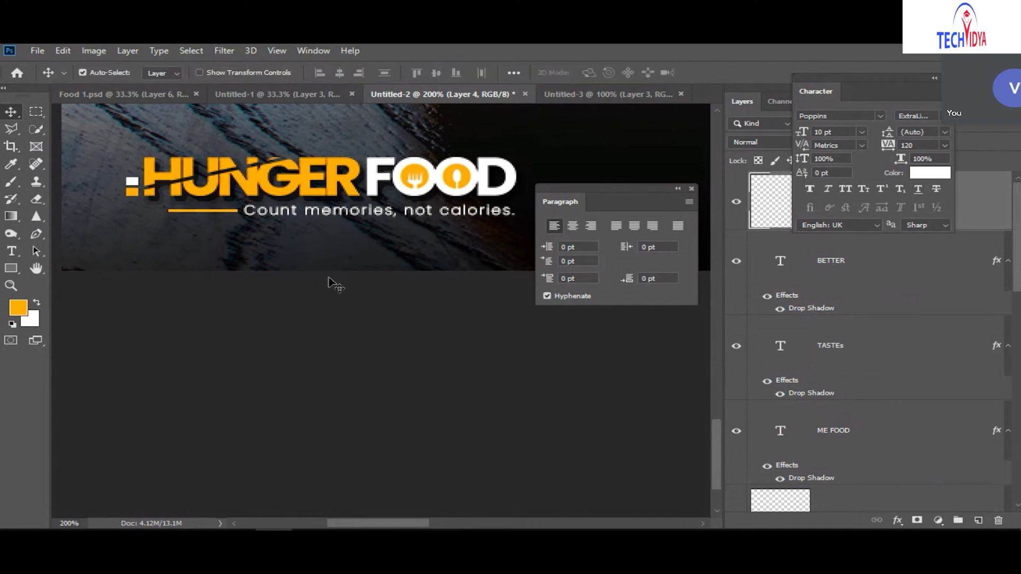
Add a 57 pt text layer reading #HUNGERFOOD over the lower middle of the poster, replacing the placeholder text.
{"action": "scroll", "coordinate": [335, 285], "scroll_direction": "down", "scroll_amount": 5}
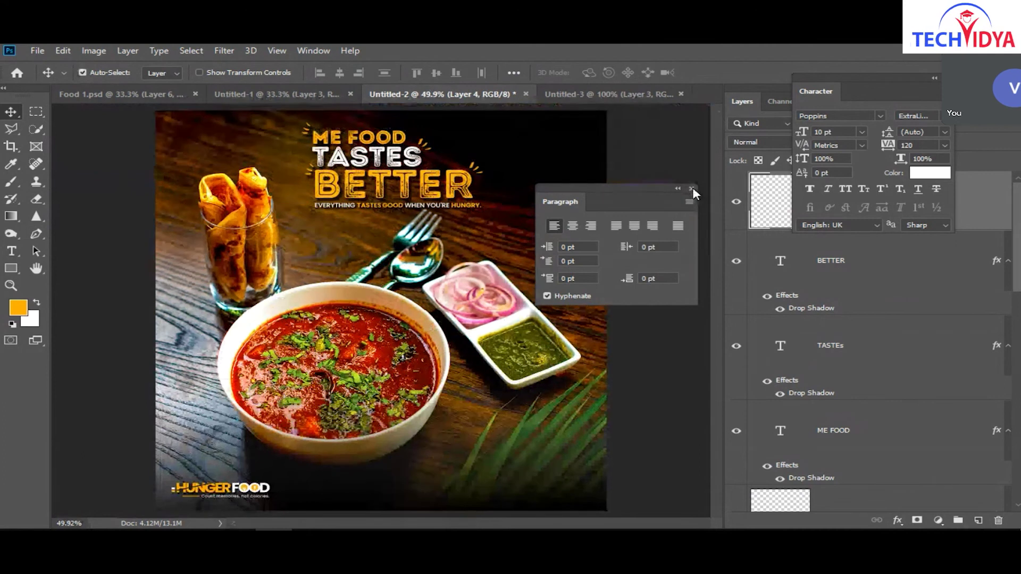
{"action": "left_click", "coordinate": [691, 188]}
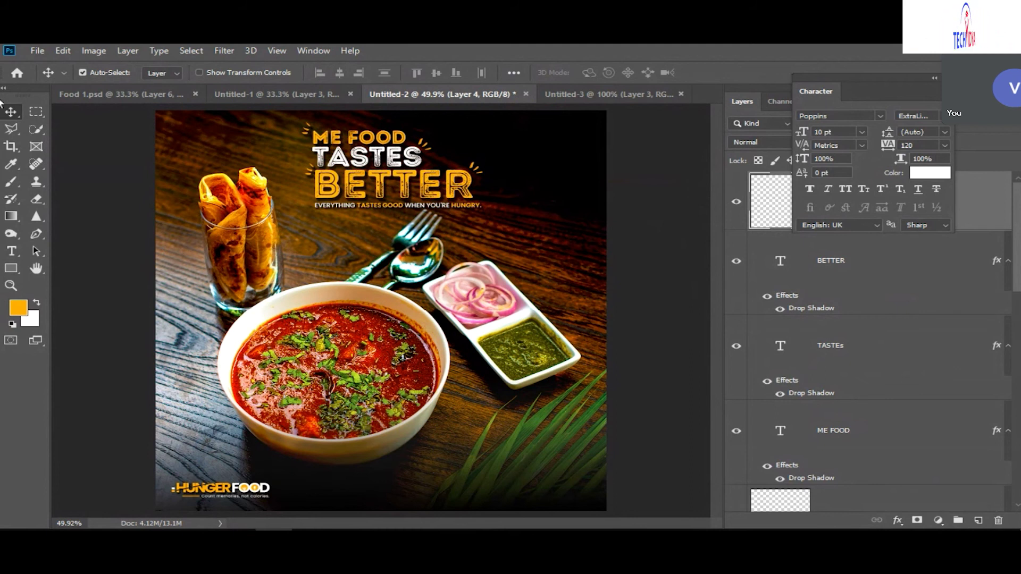
{"action": "left_click", "coordinate": [12, 251]}
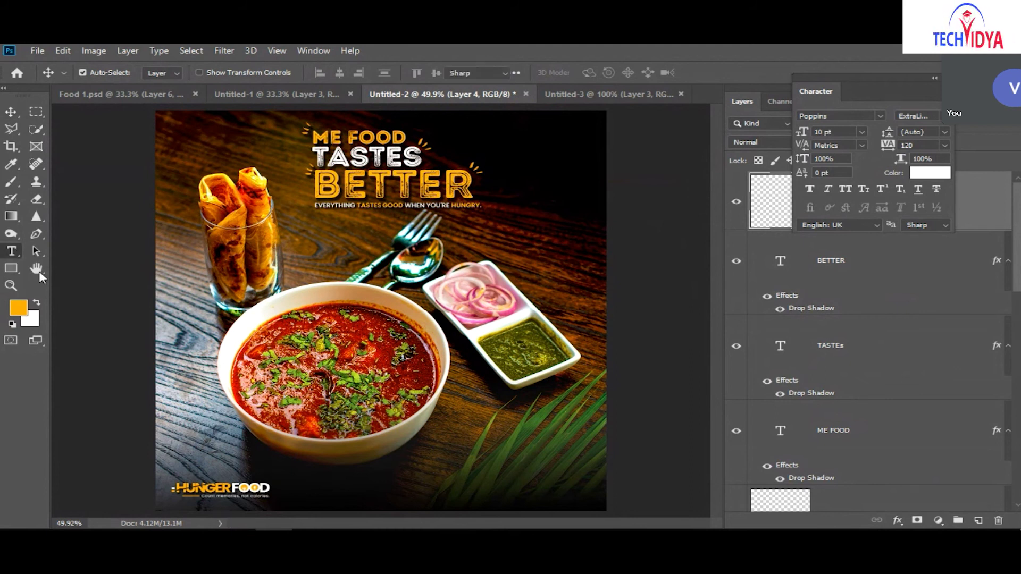
{"action": "left_click", "coordinate": [457, 427]}
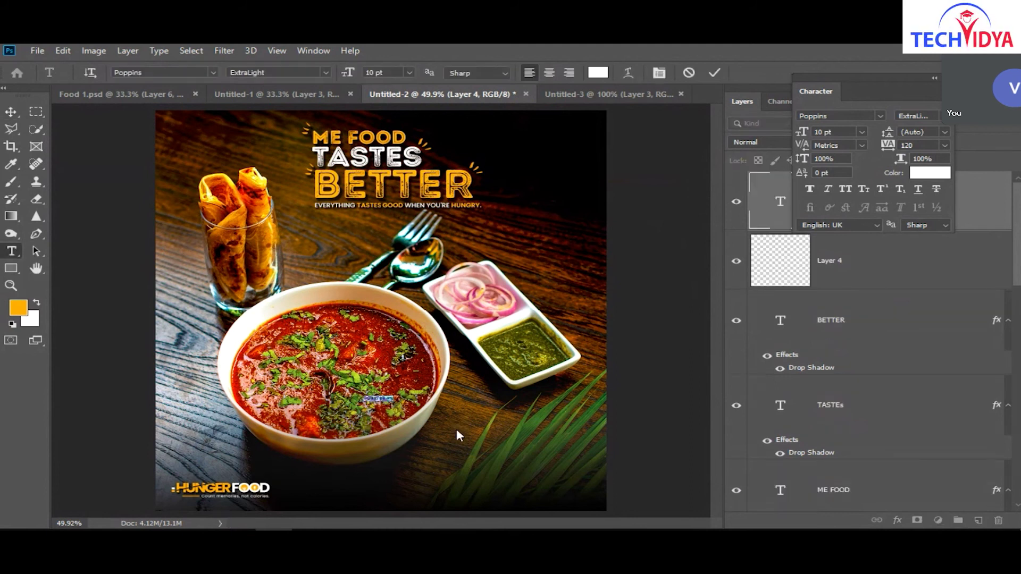
{"action": "left_click_drag", "start_coordinate": [347, 76], "coordinate": [388, 76]}
{"action": "type", "text": "57"}
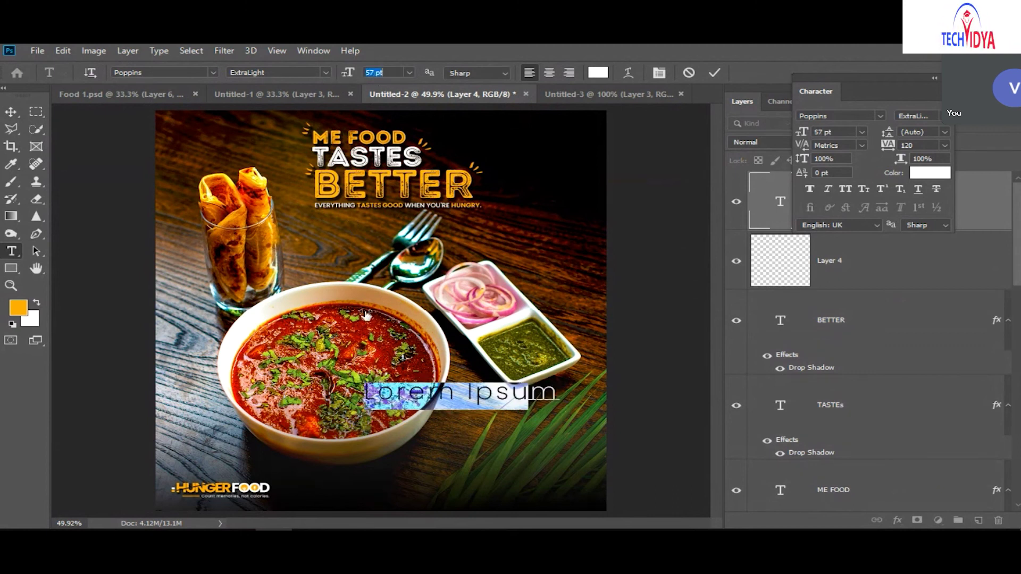
{"action": "key", "text": "Return"}
{"action": "key", "text": "BackSpace"}
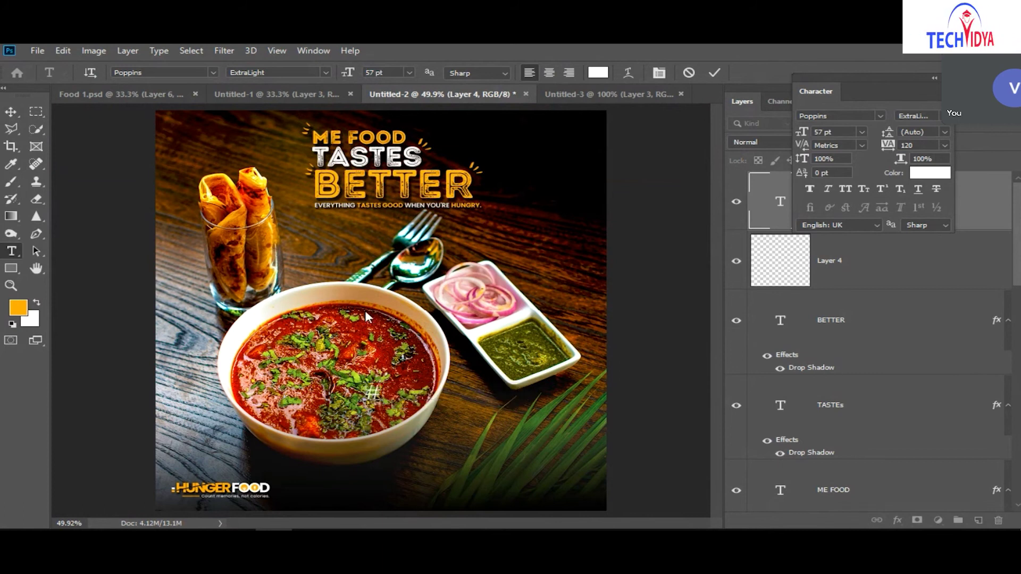
{"action": "type", "text": "#H"}
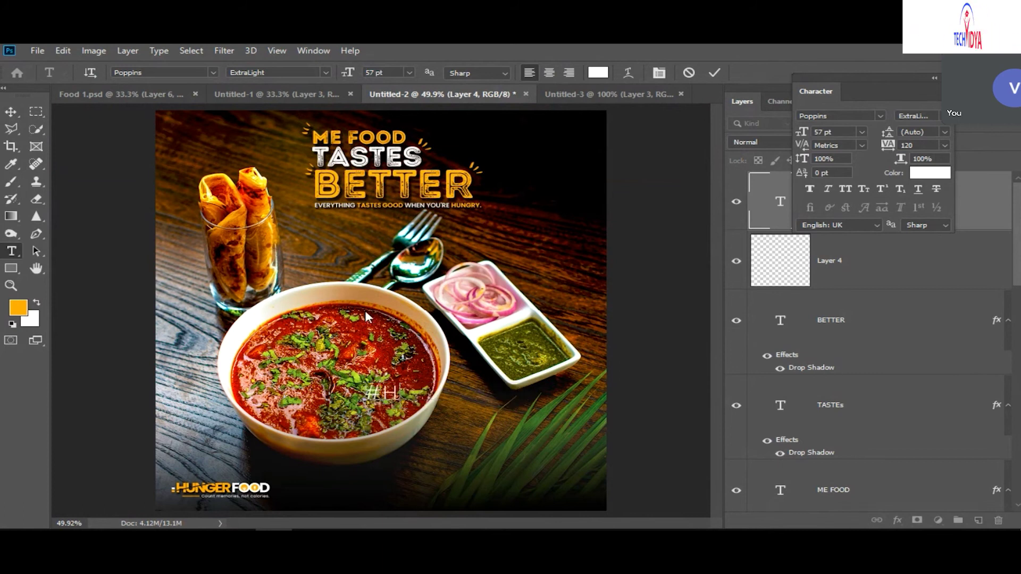
{"action": "type", "text": "UN"}
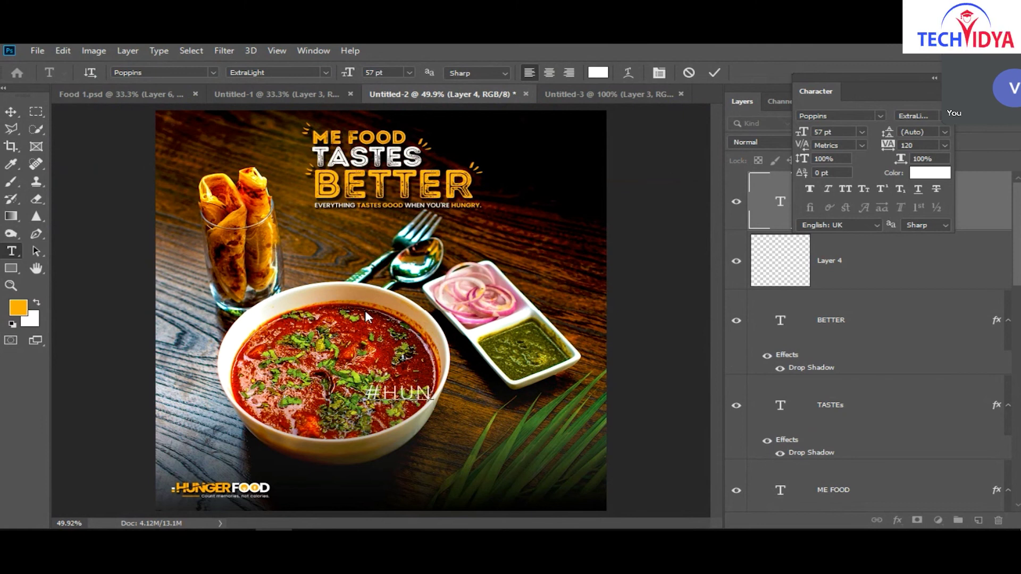
{"action": "type", "text": "GERFOOD"}
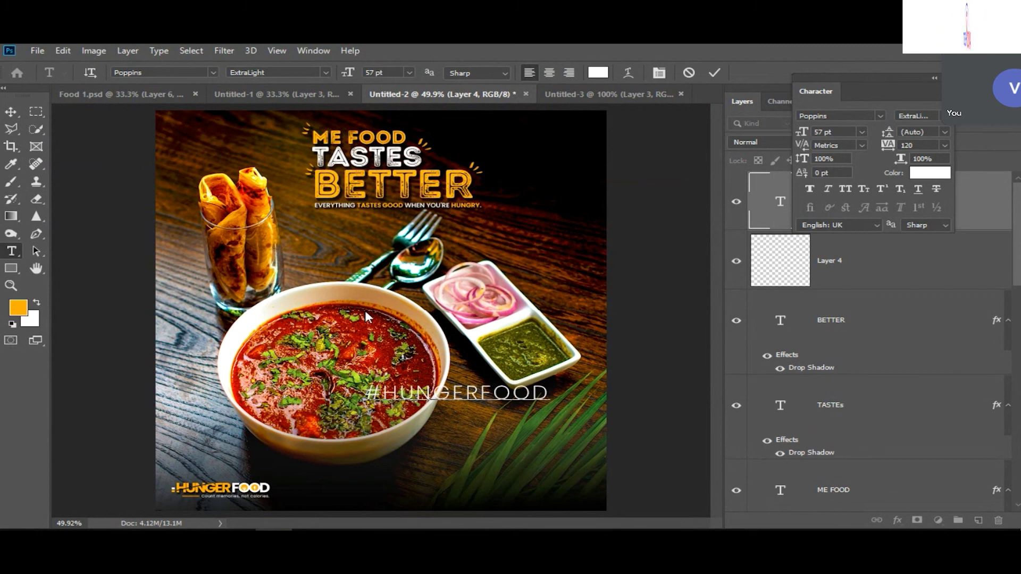
Dismiss the battery warning and give the whole hashtag text Smooth anti-aliasing and the SemiBold style.
{"action": "key", "text": "ctrl"}
{"action": "key", "text": "ctrl+a"}
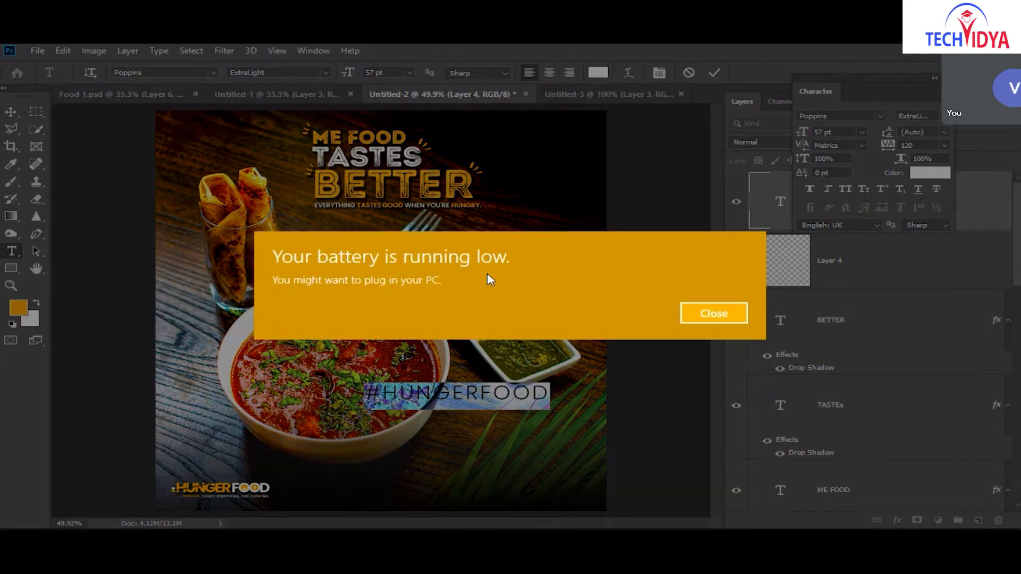
{"action": "left_click", "coordinate": [714, 314]}
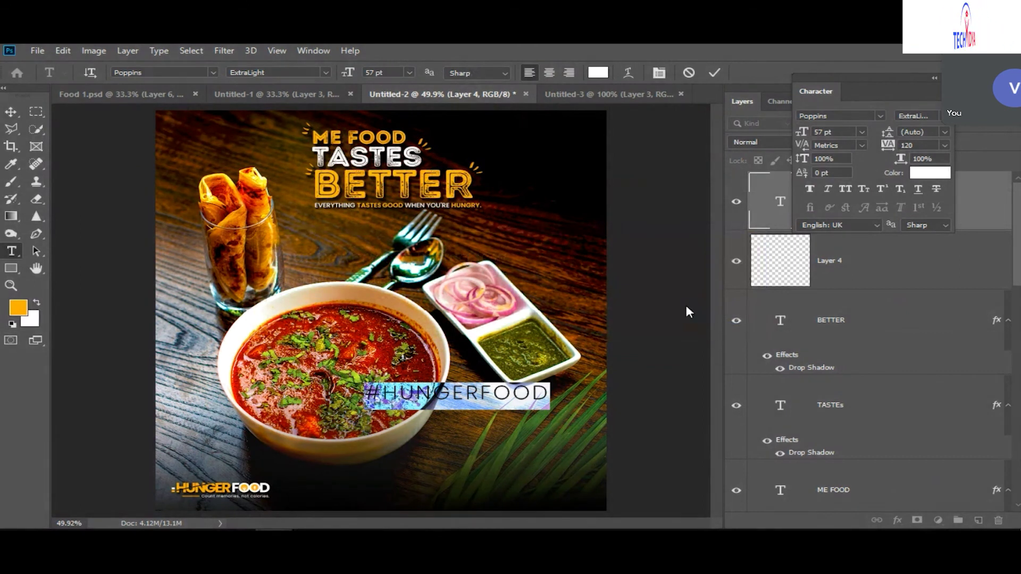
{"action": "left_click", "coordinate": [479, 73]}
{"action": "left_click", "coordinate": [475, 127]}
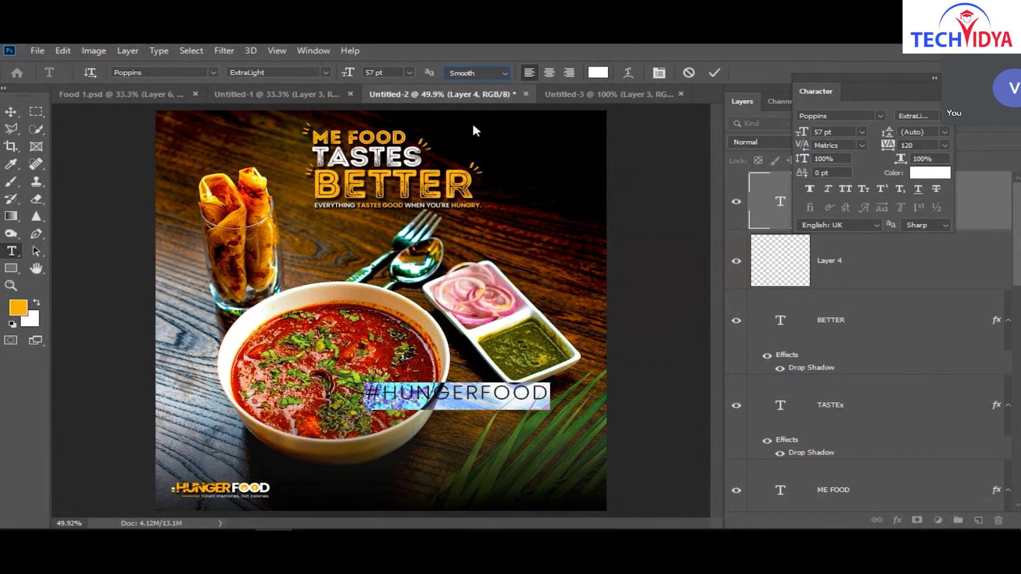
{"action": "left_click", "coordinate": [326, 72]}
{"action": "left_click", "coordinate": [274, 197]}
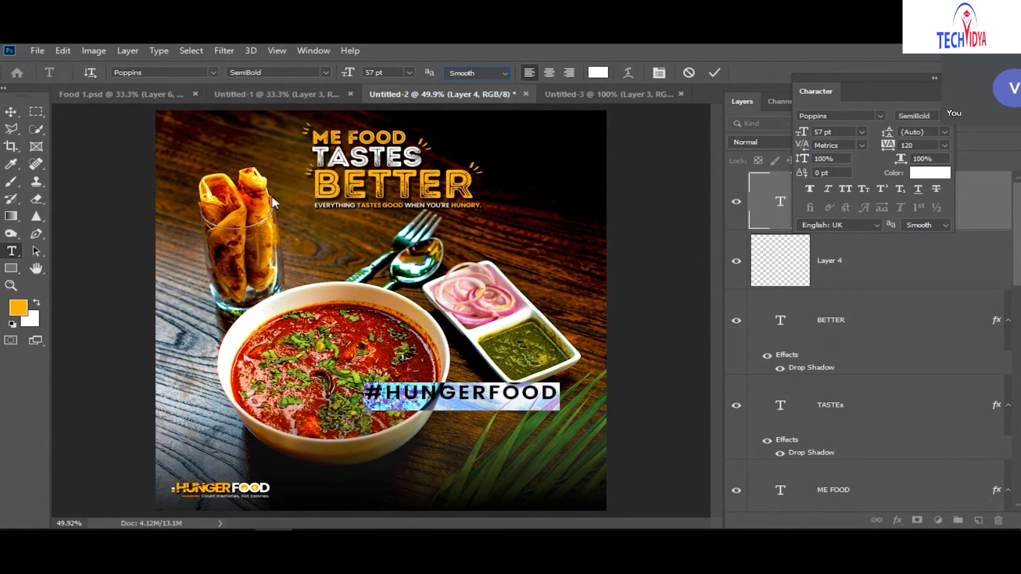
Move the hashtag down to the poster's bottom edge and set its font size to 40 pt.
{"action": "left_click", "coordinate": [11, 111]}
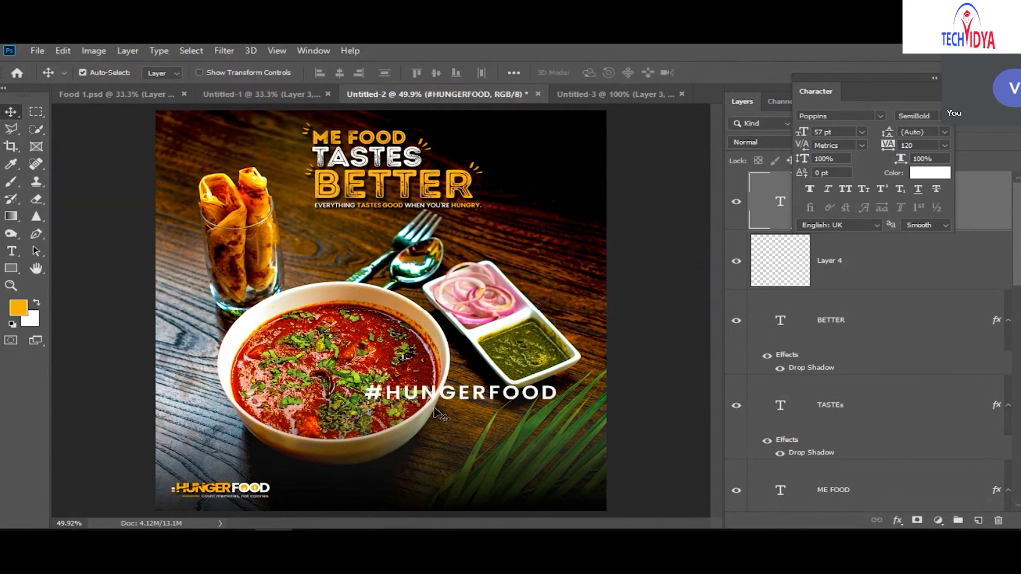
{"action": "left_click_drag", "start_coordinate": [445, 396], "coordinate": [473, 481]}
{"action": "double_click", "coordinate": [473, 482]}
{"action": "left_click", "coordinate": [834, 132]}
{"action": "type", "text": "4"}
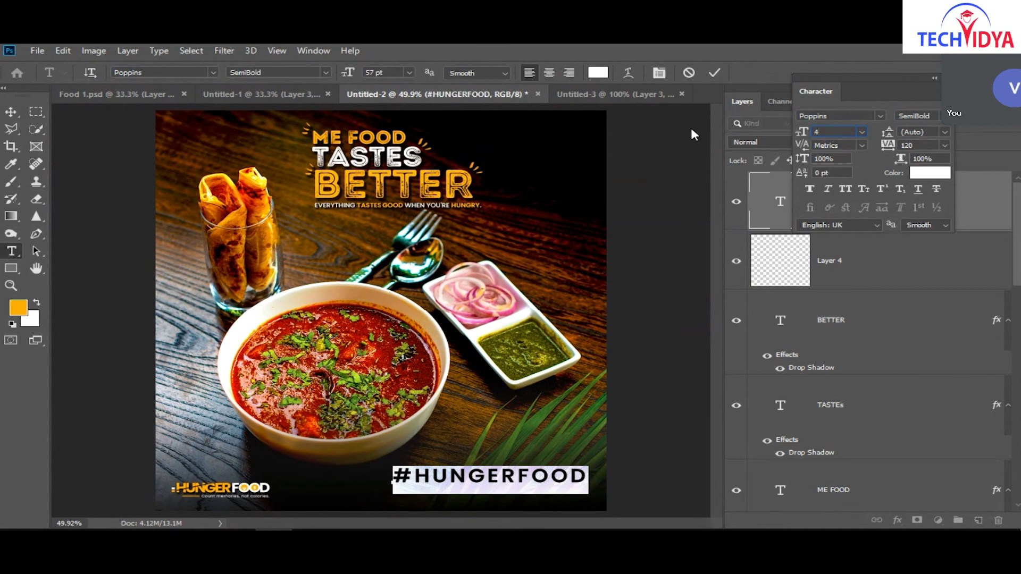
{"action": "type", "text": "0"}
{"action": "key", "text": "Return"}
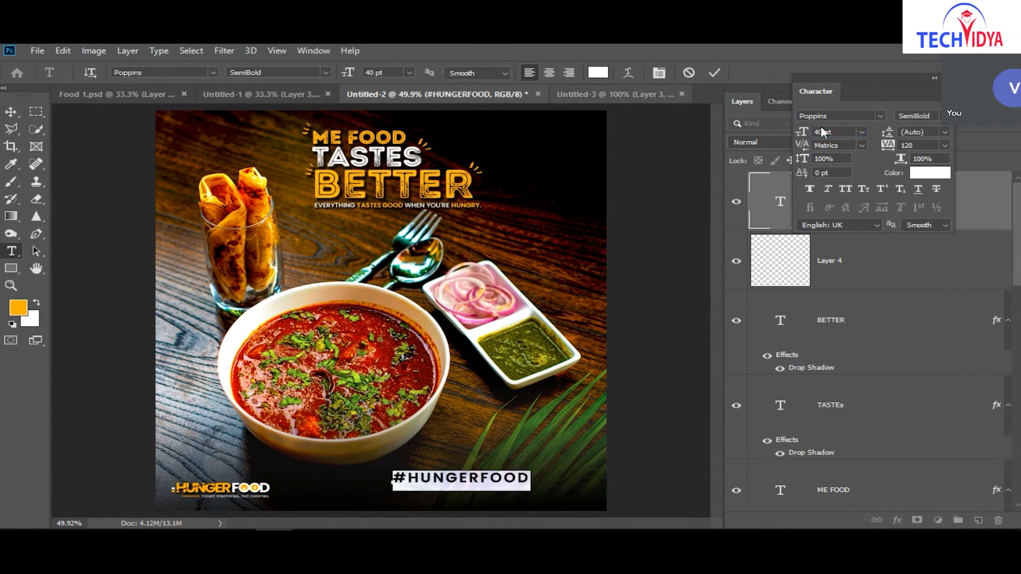
Reduce the hashtag's font size to 30 pt and place it in the poster's bottom-right corner, level with the logo.
{"action": "type", "text": "3"}
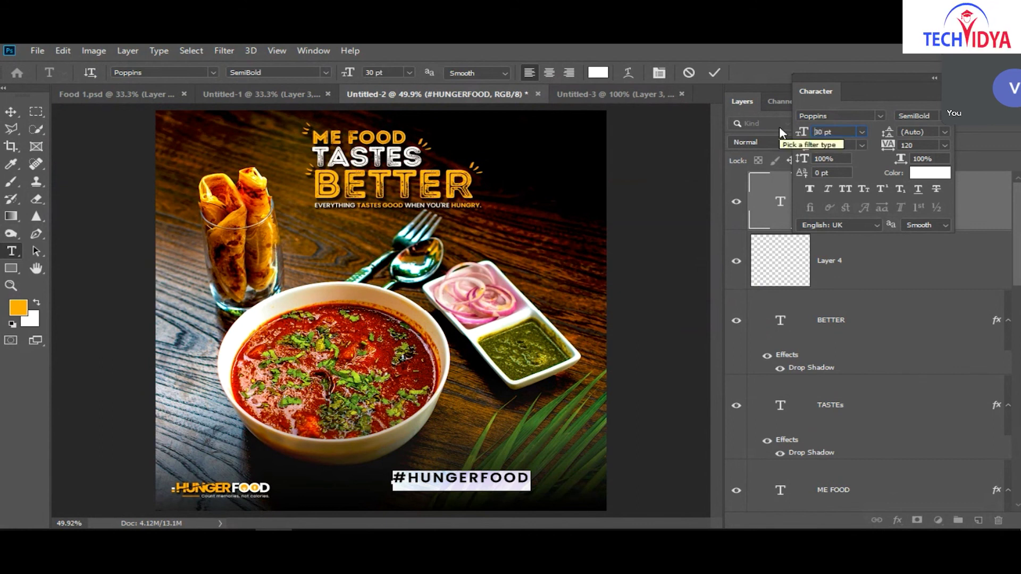
{"action": "type", "text": "0"}
{"action": "key", "text": "Return"}
{"action": "left_click", "coordinate": [10, 112]}
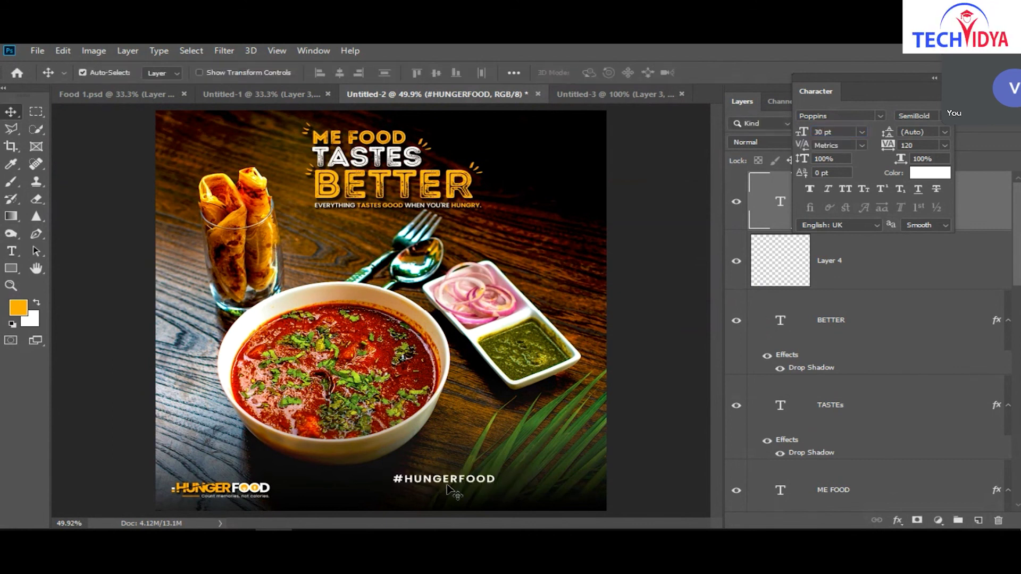
{"action": "left_click_drag", "start_coordinate": [447, 485], "coordinate": [557, 494]}
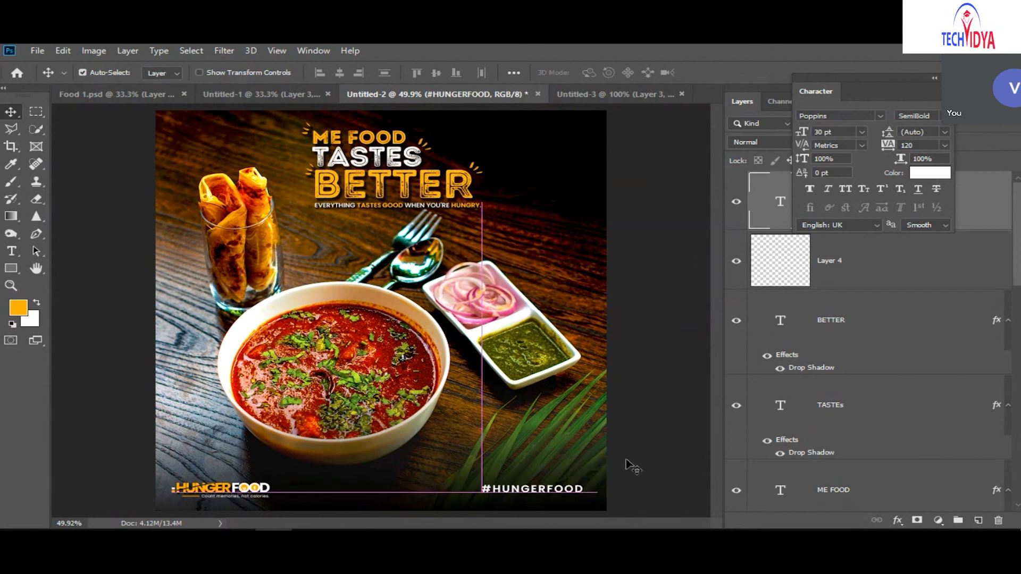
{"action": "left_click", "coordinate": [698, 456]}
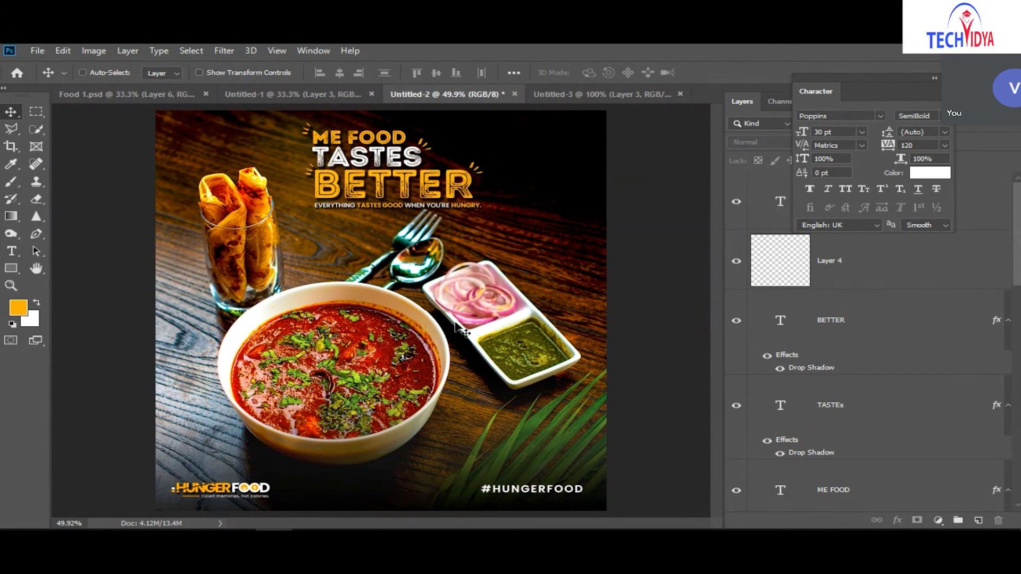
Draw an unfilled, white-stroked square frame of about 1152 × 1152 px just inside the poster's edges.
{"action": "key", "text": "ctrl+minus"}
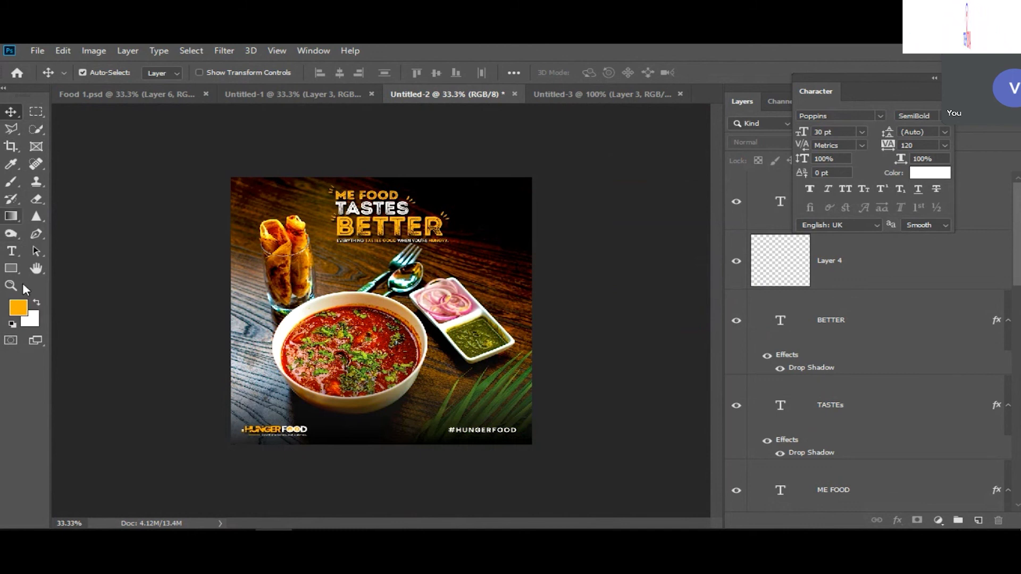
{"action": "left_click", "coordinate": [11, 269]}
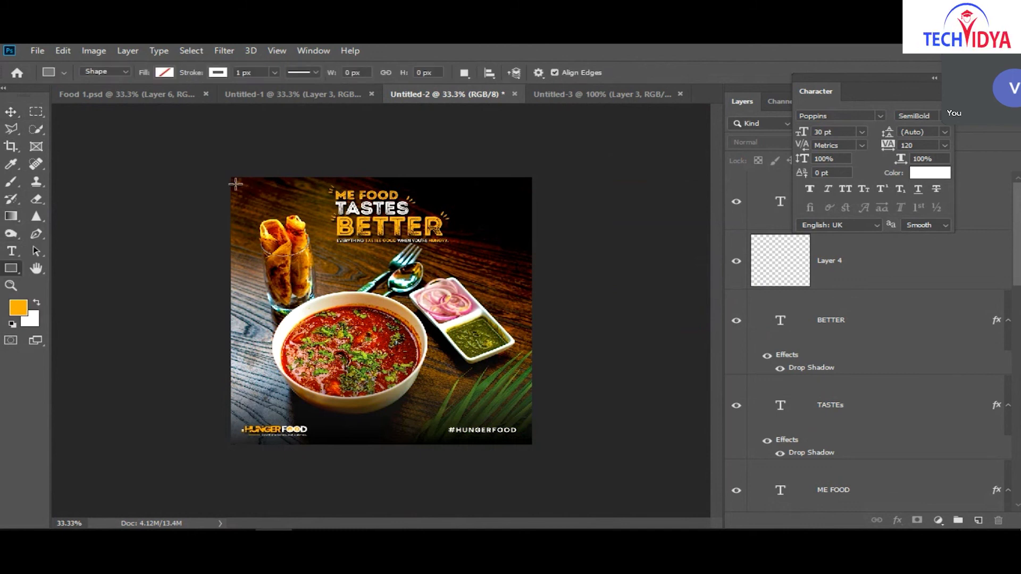
{"action": "left_click_drag", "start_coordinate": [236, 184], "coordinate": [416, 355]}
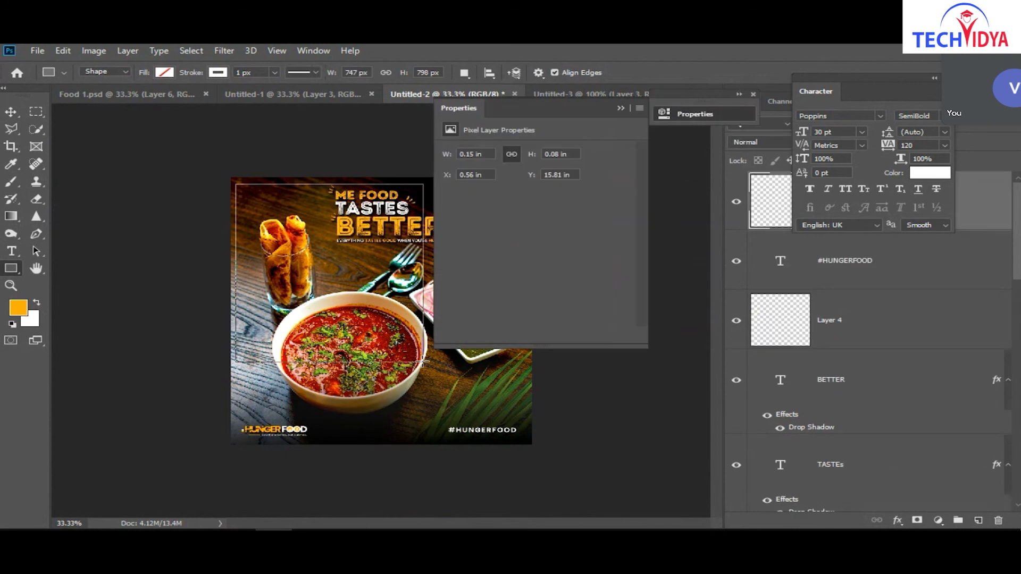
{"action": "key", "text": "ctrl+z"}
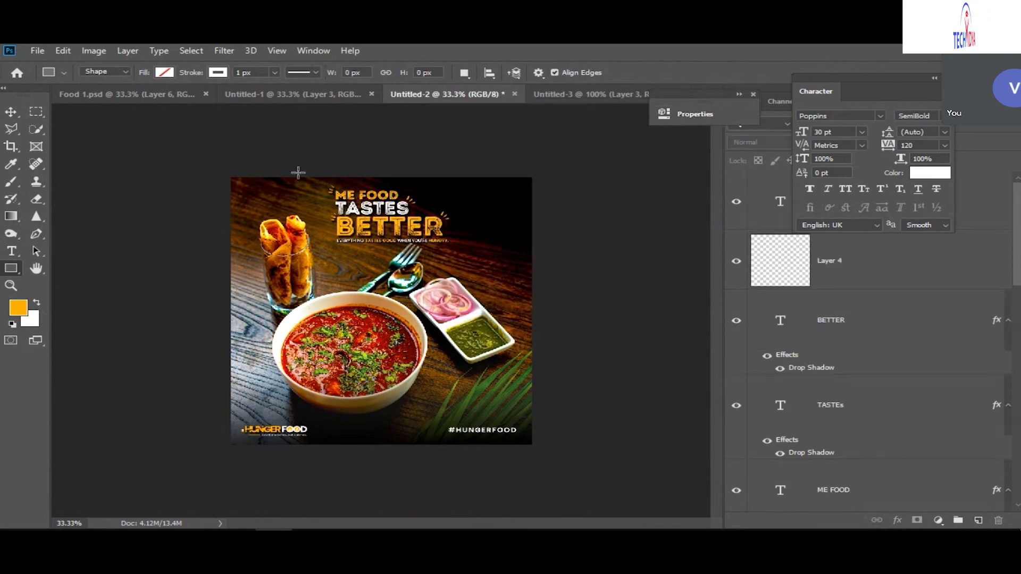
{"action": "left_click_drag", "start_coordinate": [236, 185], "coordinate": [525, 440]}
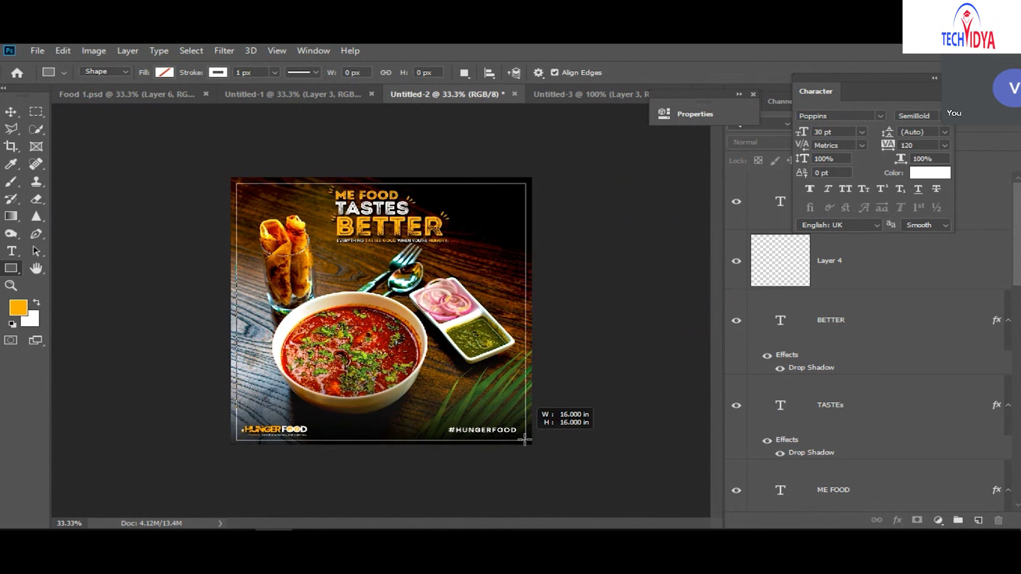
{"action": "left_click_drag", "start_coordinate": [525, 441], "coordinate": [525, 441]}
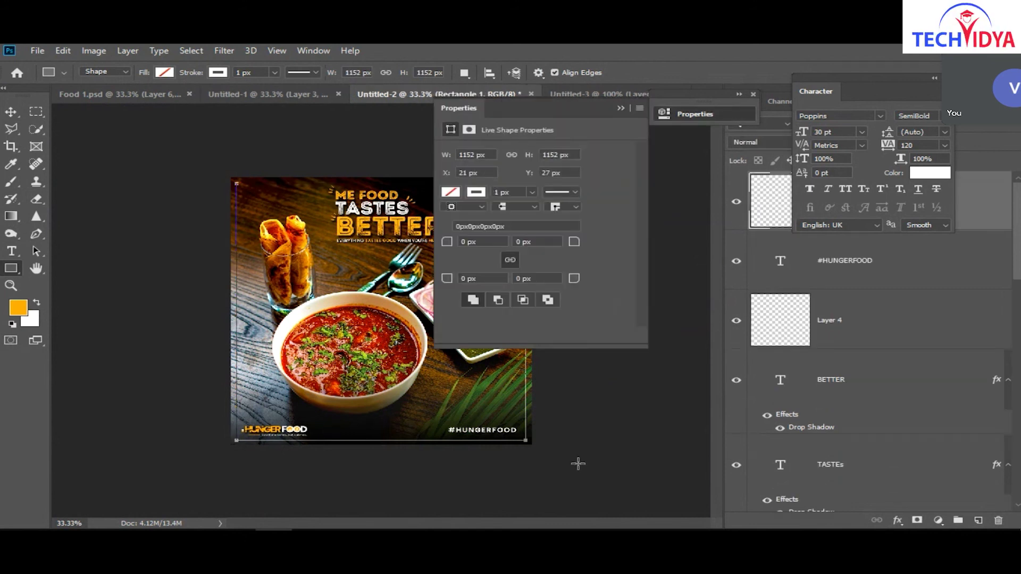
Set the square frame's stroke width to 2 px.
{"action": "left_click", "coordinate": [477, 192]}
{"action": "left_click", "coordinate": [477, 192]}
{"action": "left_click", "coordinate": [531, 192]}
{"action": "left_click", "coordinate": [514, 193]}
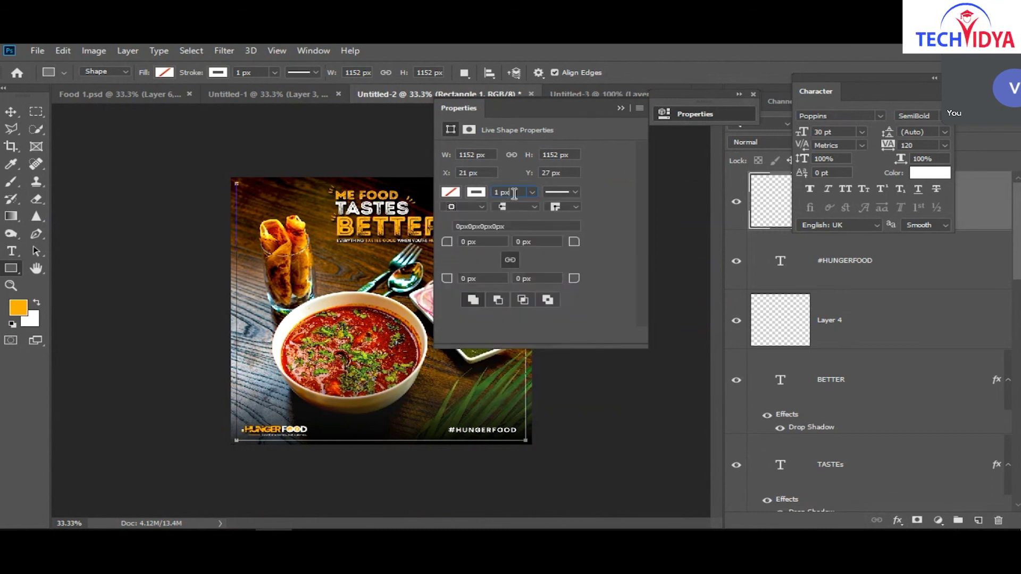
{"action": "type", "text": "2"}
{"action": "key", "text": "Return"}
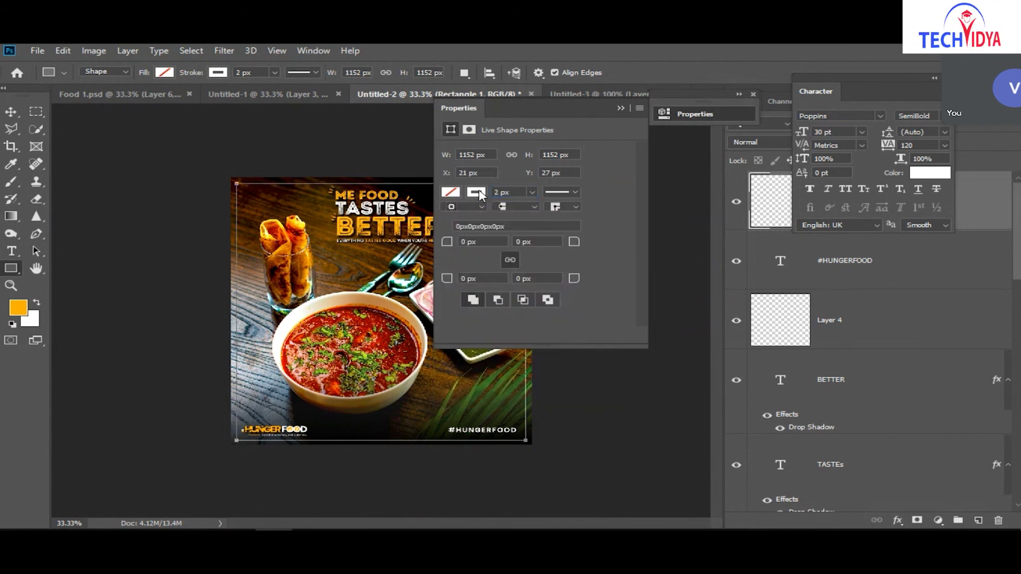
{"action": "left_click", "coordinate": [621, 108]}
{"action": "left_click", "coordinate": [11, 114]}
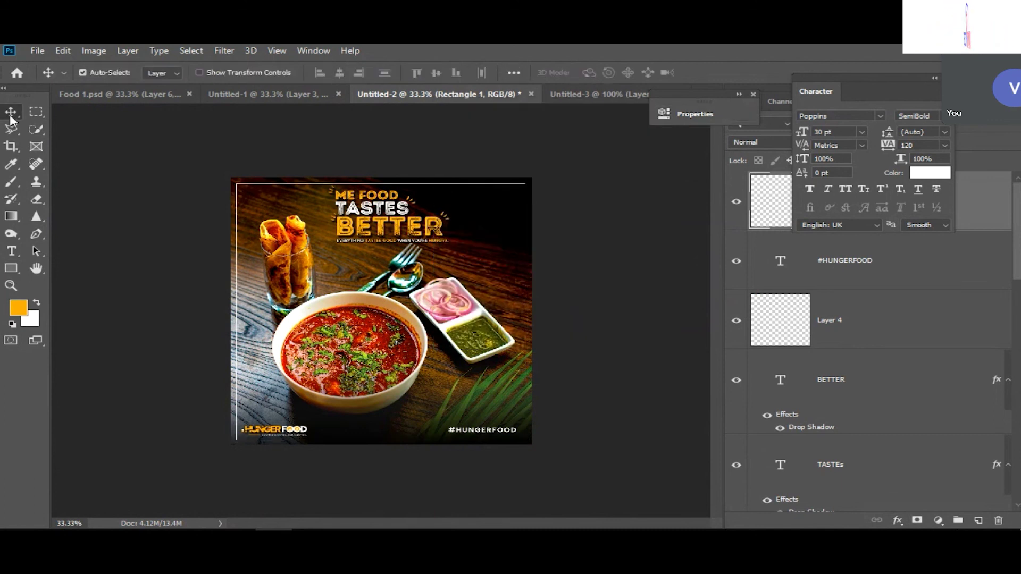
Lower the square frame layer's Fill to 17% to make its outline subtle, and deselect the layer.
{"action": "key", "text": "ctrl+1"}
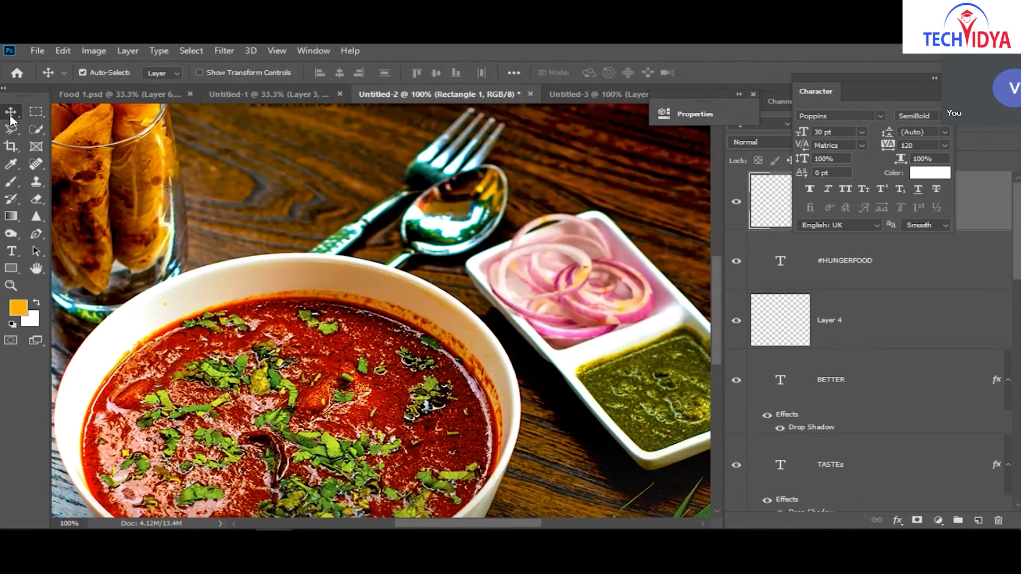
{"action": "left_click_drag", "start_coordinate": [107, 181], "coordinate": [389, 231]}
{"action": "scroll", "coordinate": [392, 234], "scroll_direction": "right", "scroll_amount": 3}
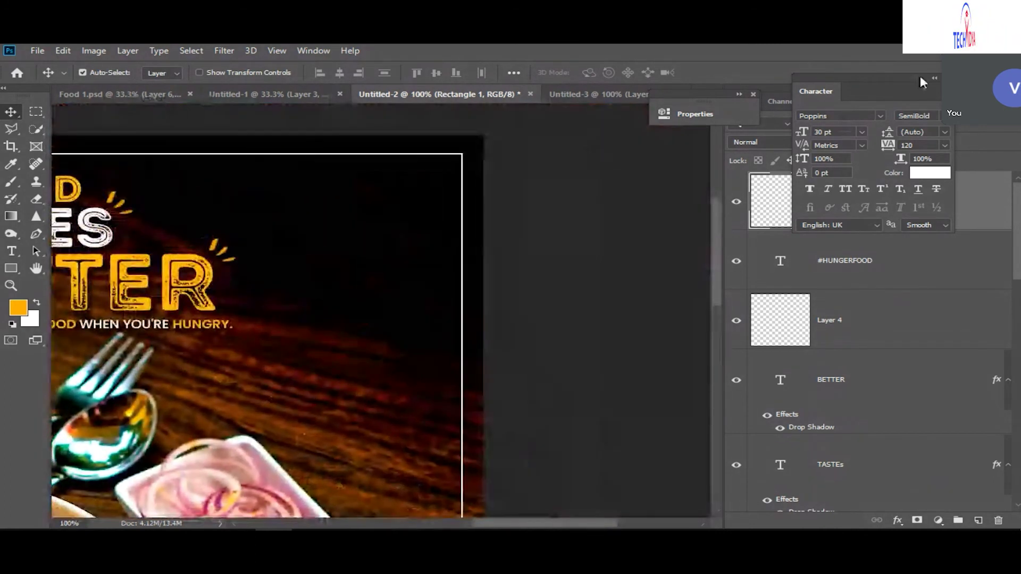
{"action": "left_click", "coordinate": [889, 216]}
{"action": "left_click", "coordinate": [893, 161]}
{"action": "left_click_drag", "start_coordinate": [897, 177], "coordinate": [836, 181]}
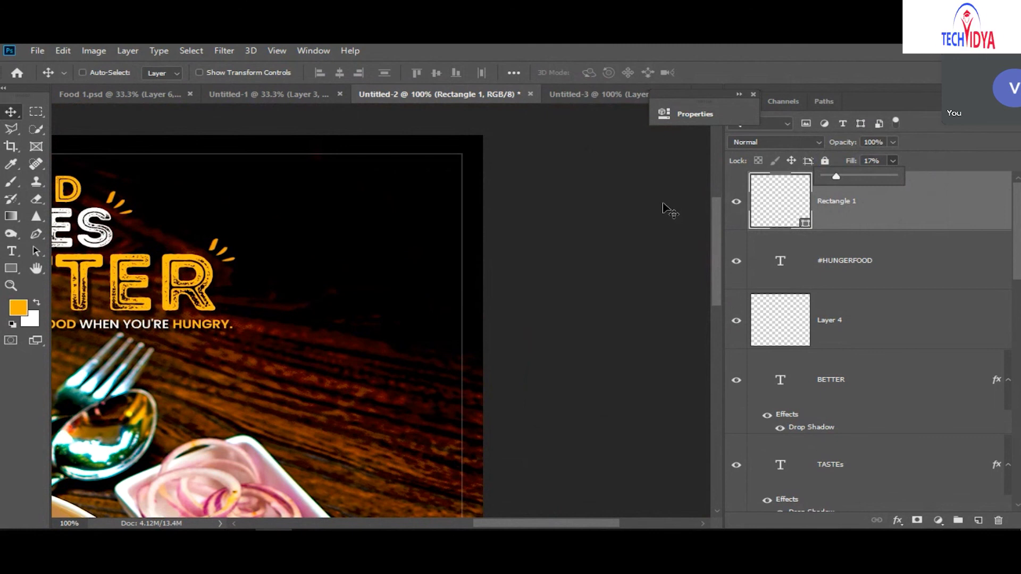
{"action": "left_click", "coordinate": [568, 221]}
{"action": "left_click", "coordinate": [563, 223], "text": "ctrl"}
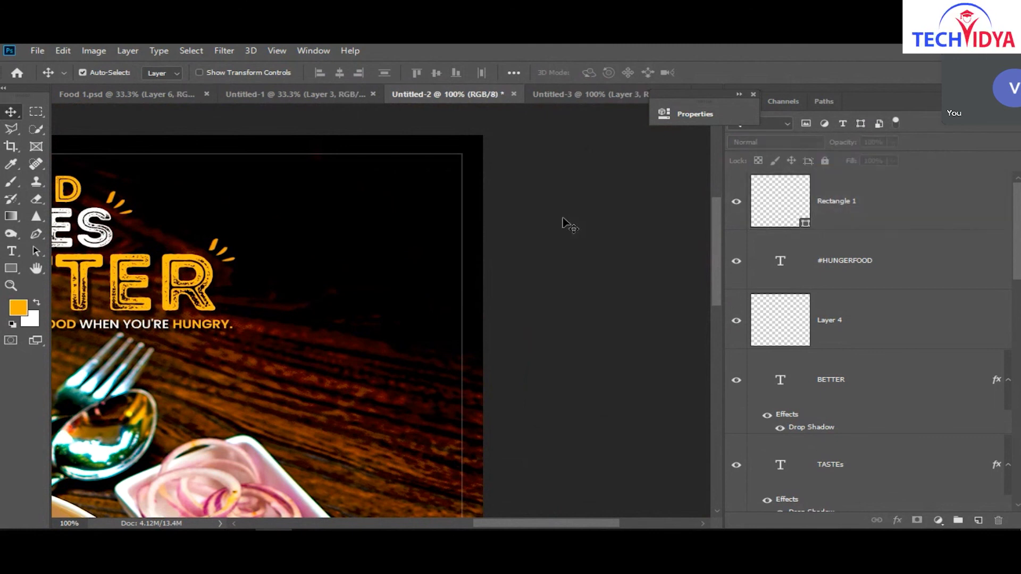
{"action": "key", "text": "ctrl+0"}
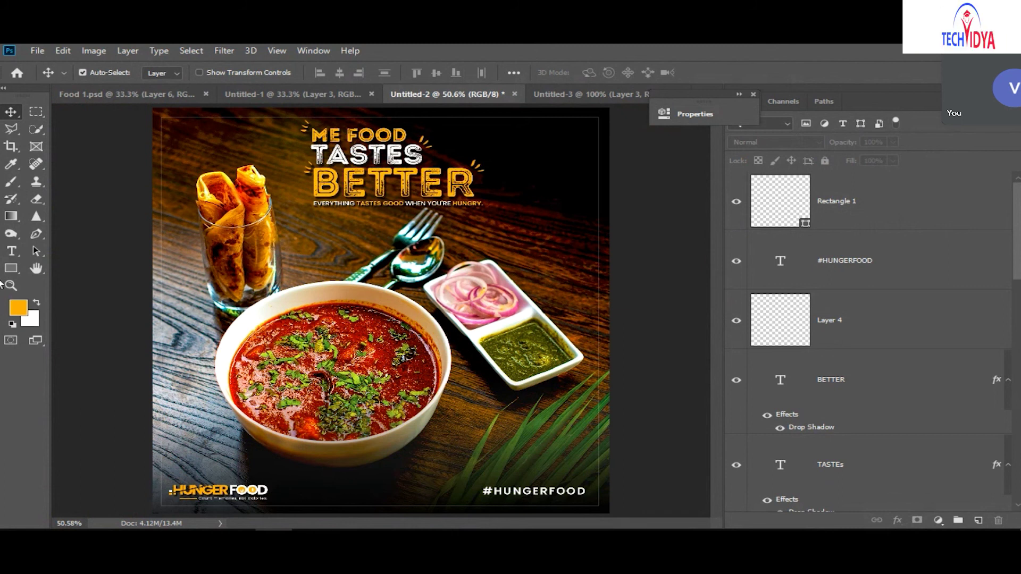
Add a 30 pt Poppins SemiBold text layer reading FOOD IS IMP FOR just above the hashtag.
{"action": "mouse_move", "coordinate": [163, 531]}
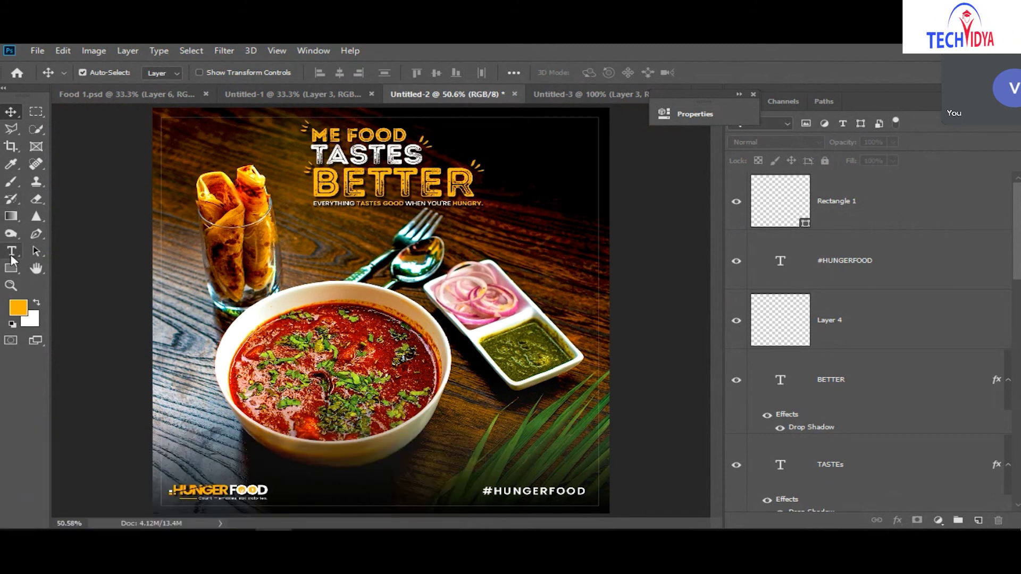
{"action": "left_click", "coordinate": [11, 254]}
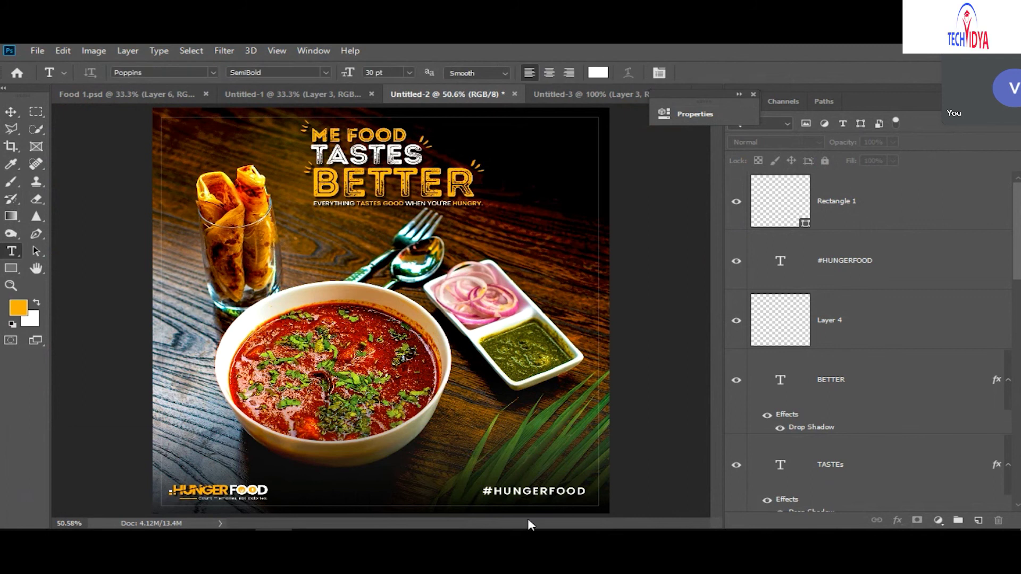
{"action": "left_click", "coordinate": [502, 476]}
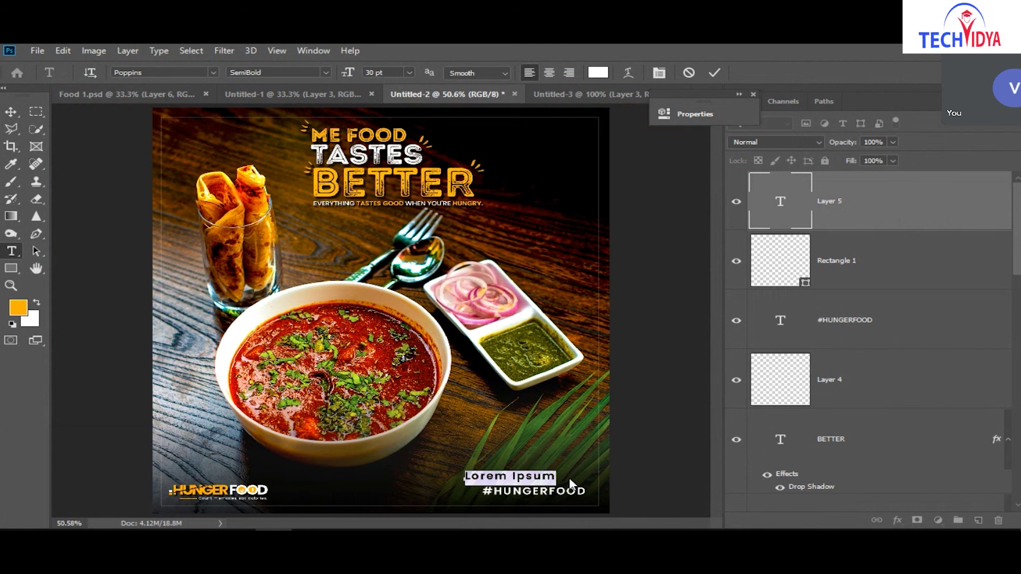
{"action": "type", "text": "FO"}
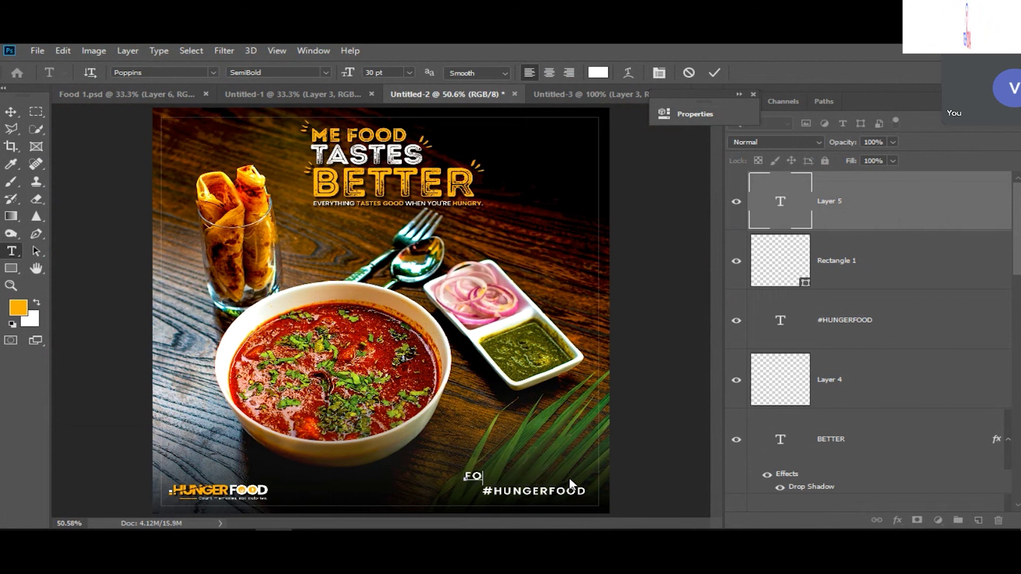
{"action": "type", "text": "OD IS "}
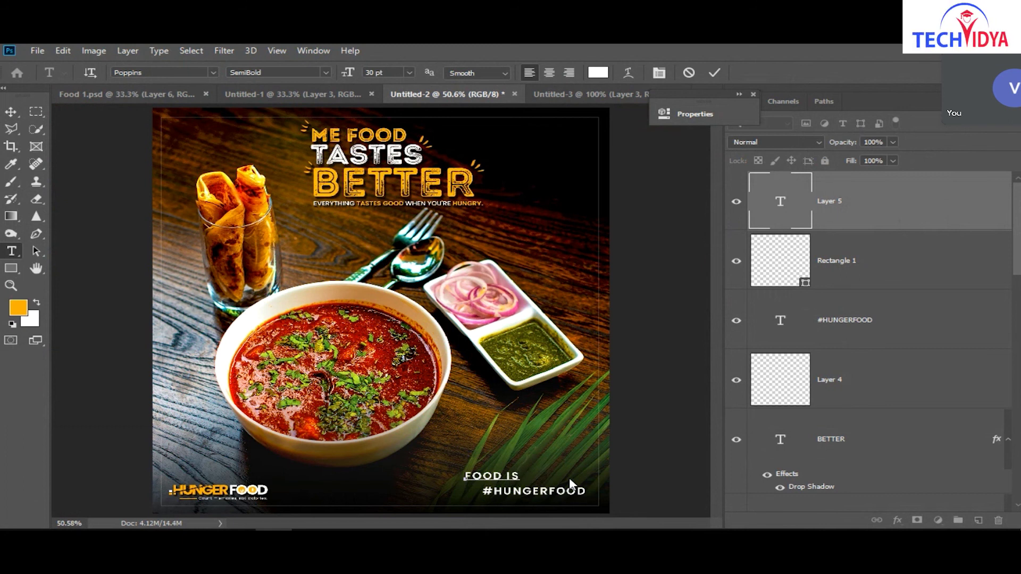
{"action": "type", "text": "IM"}
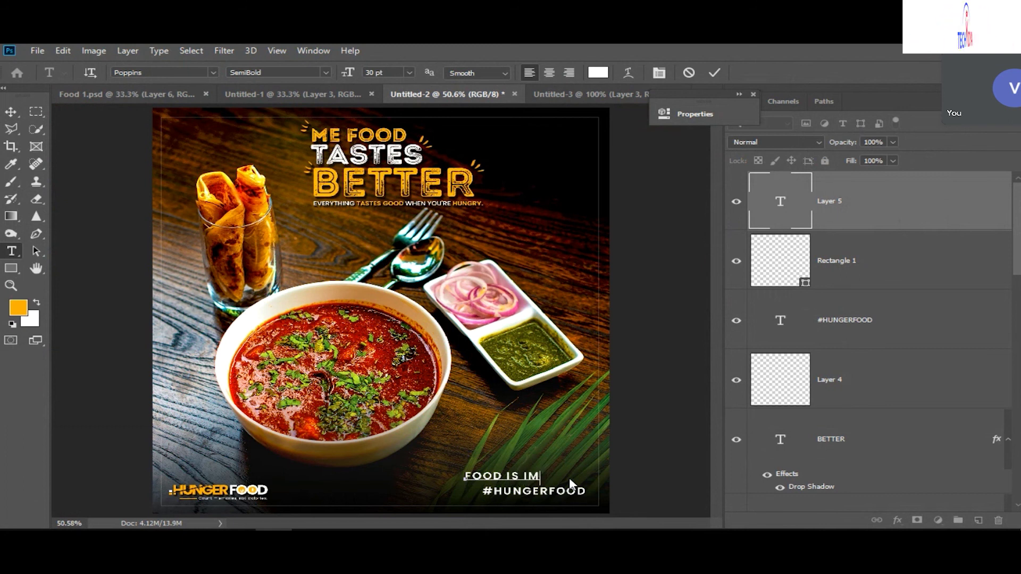
{"action": "type", "text": "P FOR"}
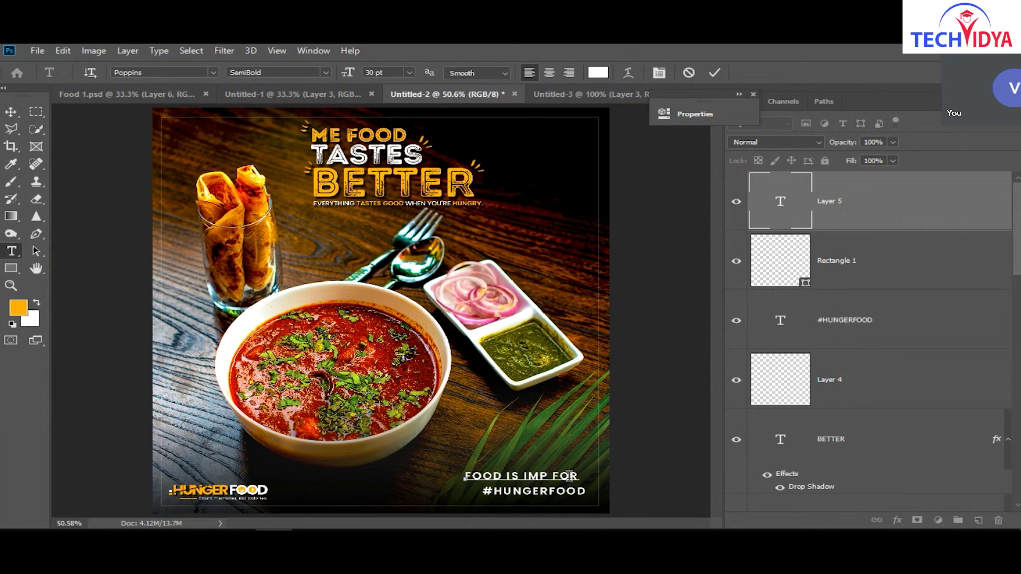
Insert the word PURE at the beginning of the new tagline, before FOOD.
{"action": "key", "text": "Left"}
{"action": "key", "text": "Left"}
{"action": "key", "text": "Left"}
{"action": "key", "text": "Left"}
{"action": "key", "text": "Left"}
{"action": "key", "text": "Left"}
{"action": "key", "text": "Left"}
{"action": "key", "text": "Left"}
{"action": "key", "text": "Left"}
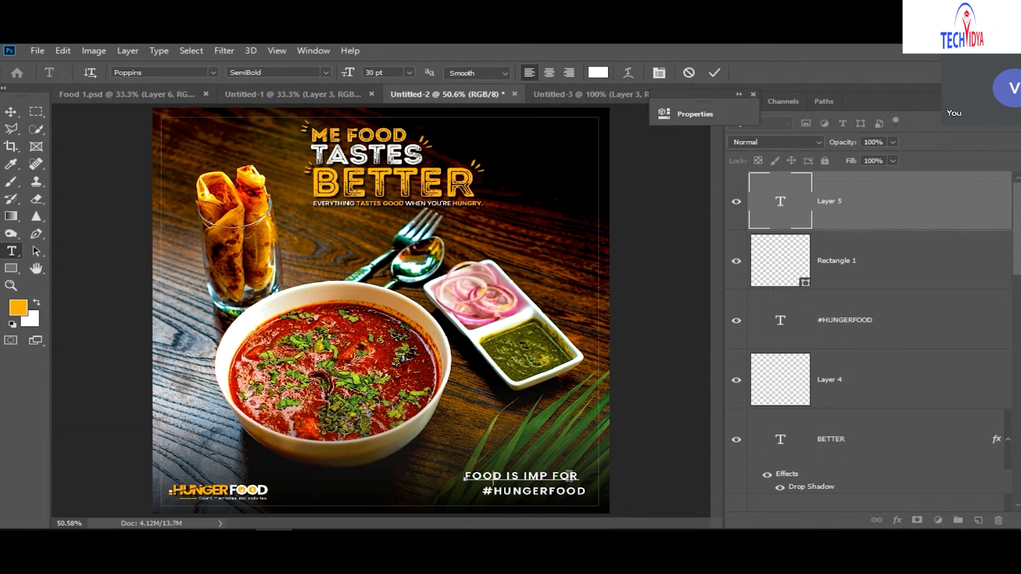
{"action": "type", "text": "PURE"}
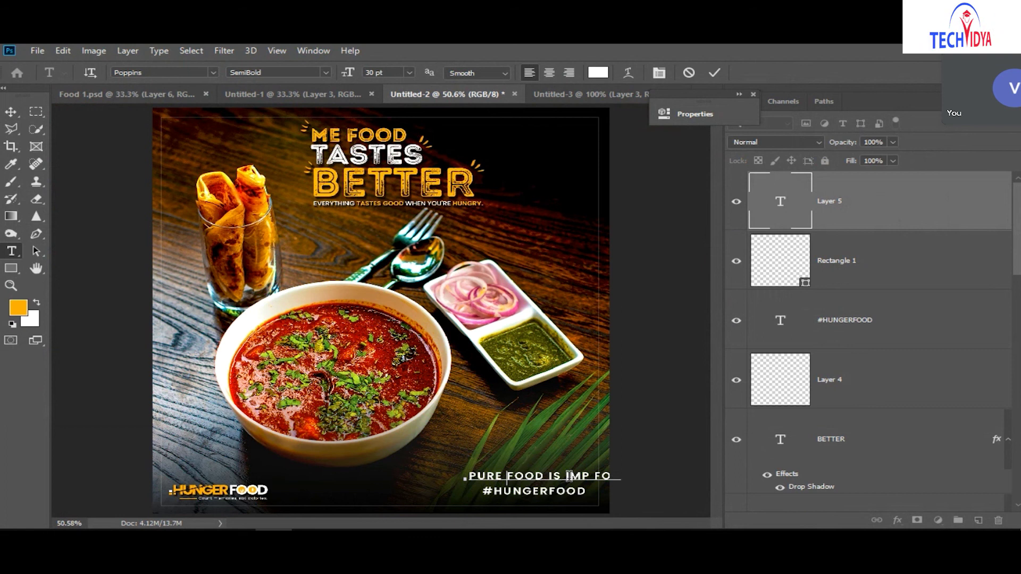
Shift the tagline left to fit on the poster and append the word LIVE at its end.
{"action": "left_click", "coordinate": [11, 111]}
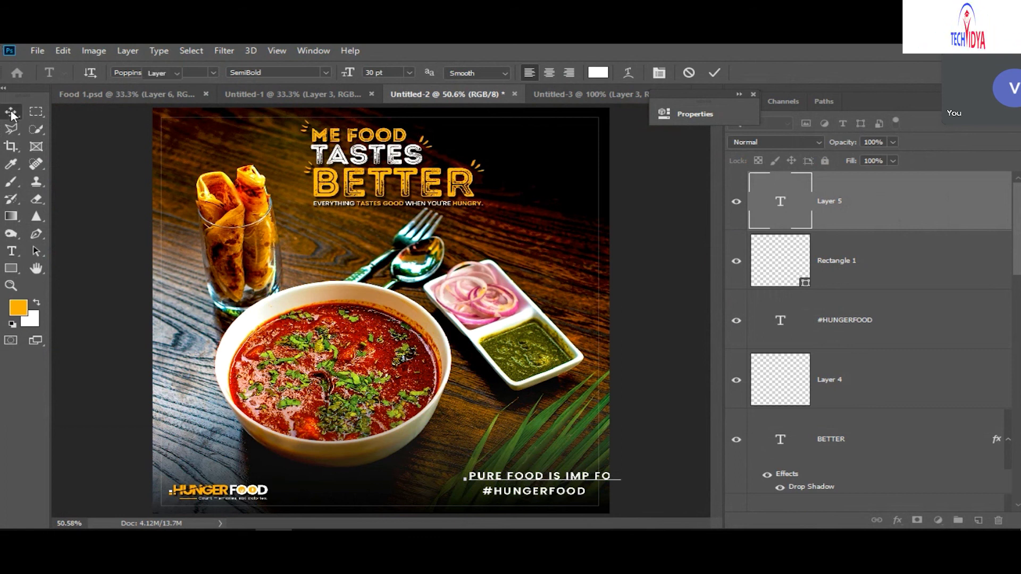
{"action": "left_click_drag", "start_coordinate": [519, 479], "coordinate": [464, 480]}
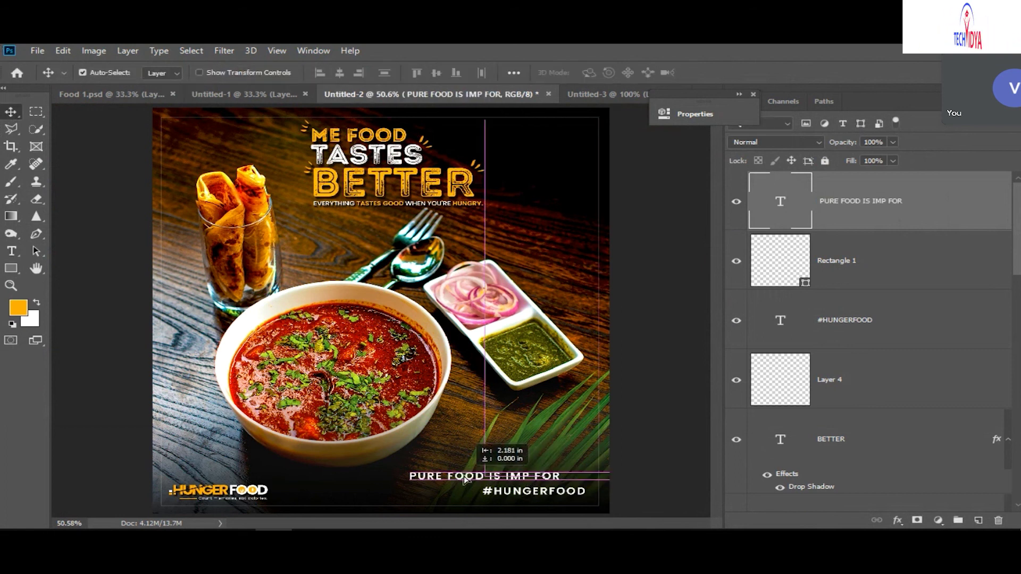
{"action": "double_click", "coordinate": [553, 477]}
{"action": "left_click", "coordinate": [555, 477]}
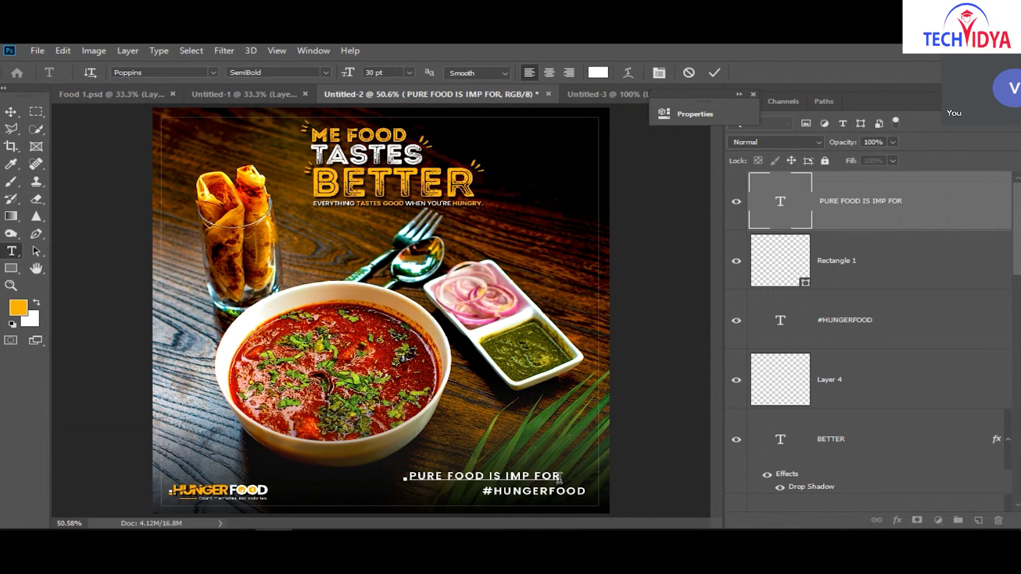
{"action": "type", "text": "LIVE"}
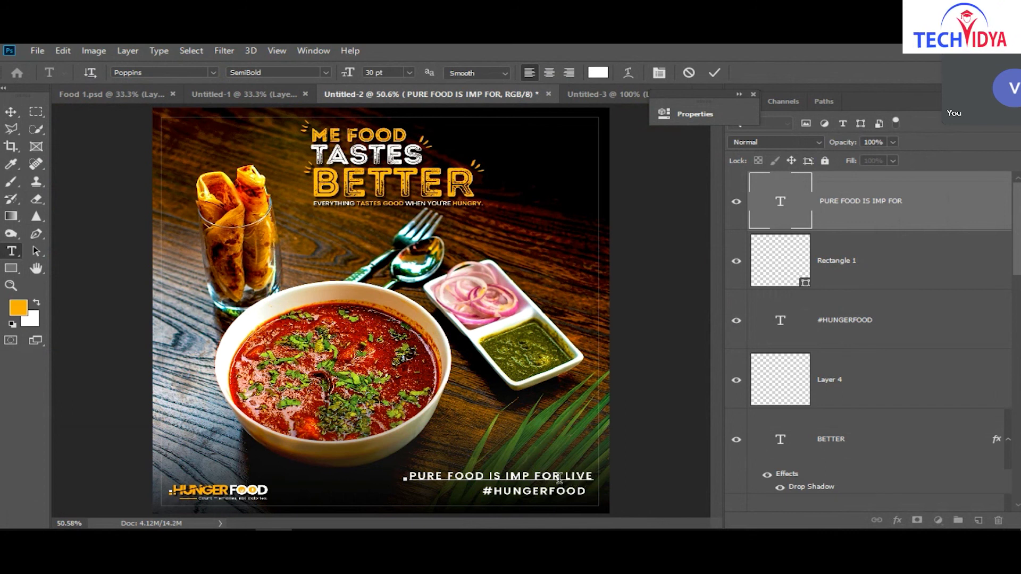
Recolour the whole tagline orange (ffb400), based on a colour sampled from the HUNGER FOOD logo.
{"action": "left_click_drag", "start_coordinate": [404, 477], "coordinate": [656, 481]}
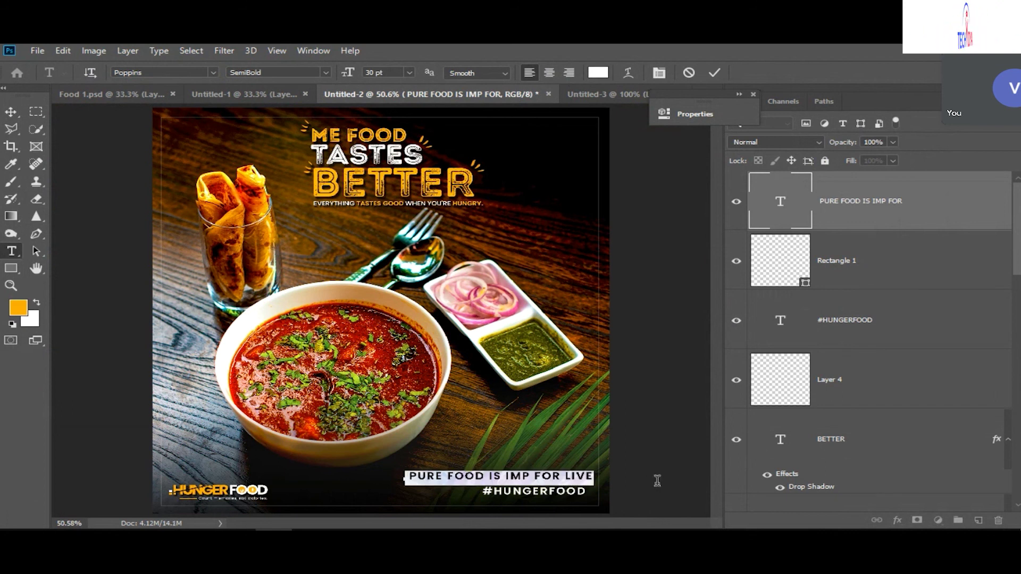
{"action": "left_click", "coordinate": [598, 72]}
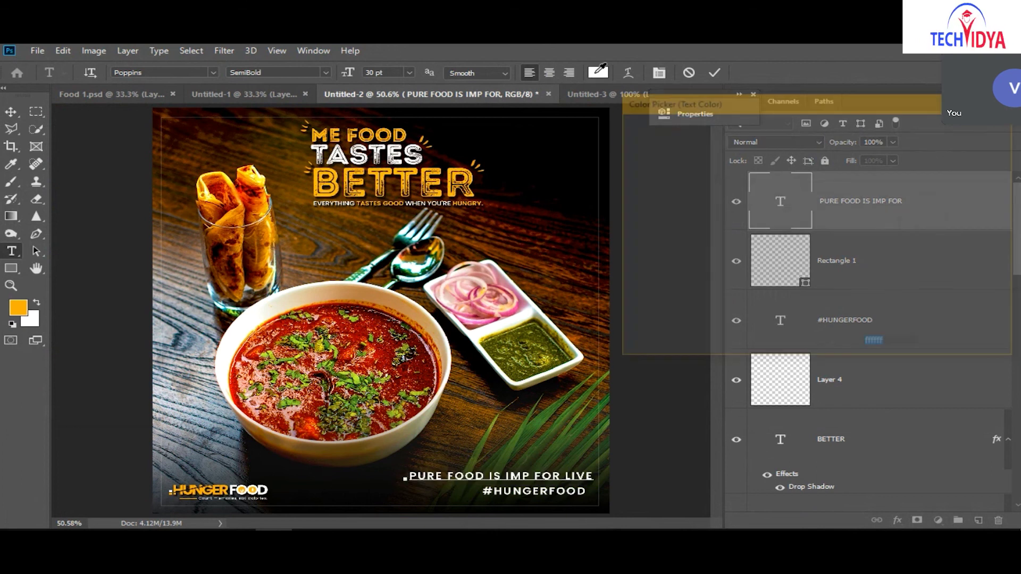
{"action": "left_click", "coordinate": [199, 485]}
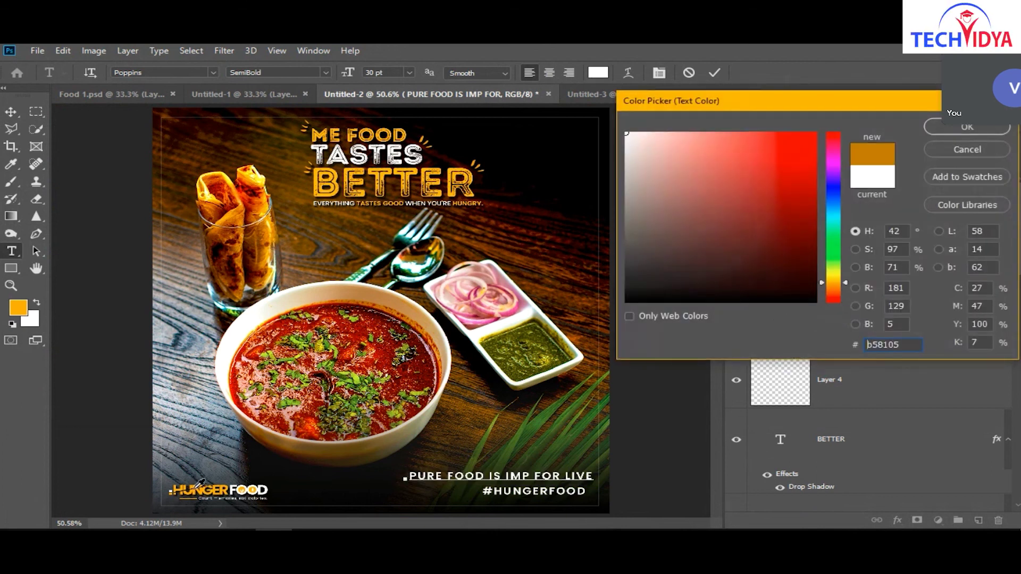
{"action": "left_click_drag", "start_coordinate": [817, 181], "coordinate": [826, 115]}
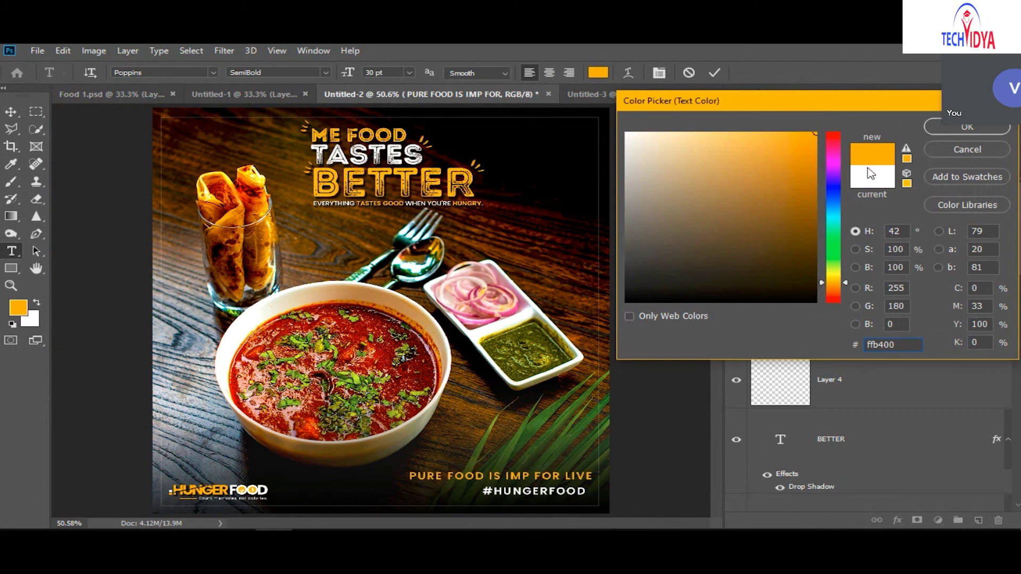
{"action": "left_click", "coordinate": [973, 131]}
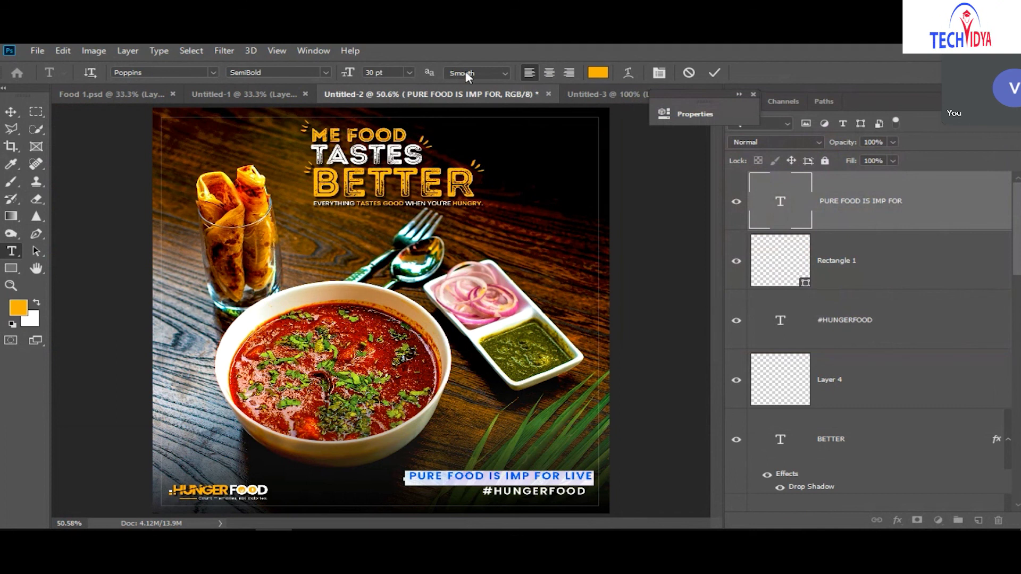
Reduce the tagline's font size to 23 pt and place it directly above the hashtag with their right edges aligned.
{"action": "mouse_move", "coordinate": [351, 75]}
{"action": "left_mouse_down"}
{"action": "mouse_move", "coordinate": [342, 75]}
{"action": "mouse_move", "coordinate": [351, 75]}
{"action": "left_mouse_up"}
{"action": "left_click", "coordinate": [11, 112]}
{"action": "left_click_drag", "start_coordinate": [502, 479], "coordinate": [541, 484]}
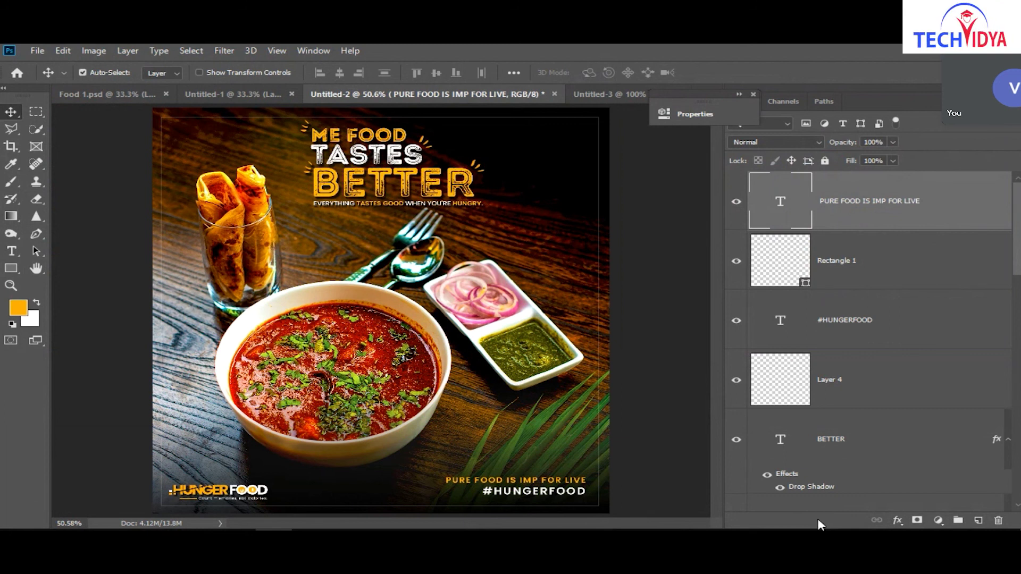
Change the PURE FOOD IS IMP FOR LIVE tagline to Poppins Light at 18 pt and realign its right edge with the hashtag.
{"action": "key", "text": "ctrl+1"}
{"action": "left_click_drag", "start_coordinate": [692, 442], "coordinate": [499, 264]}
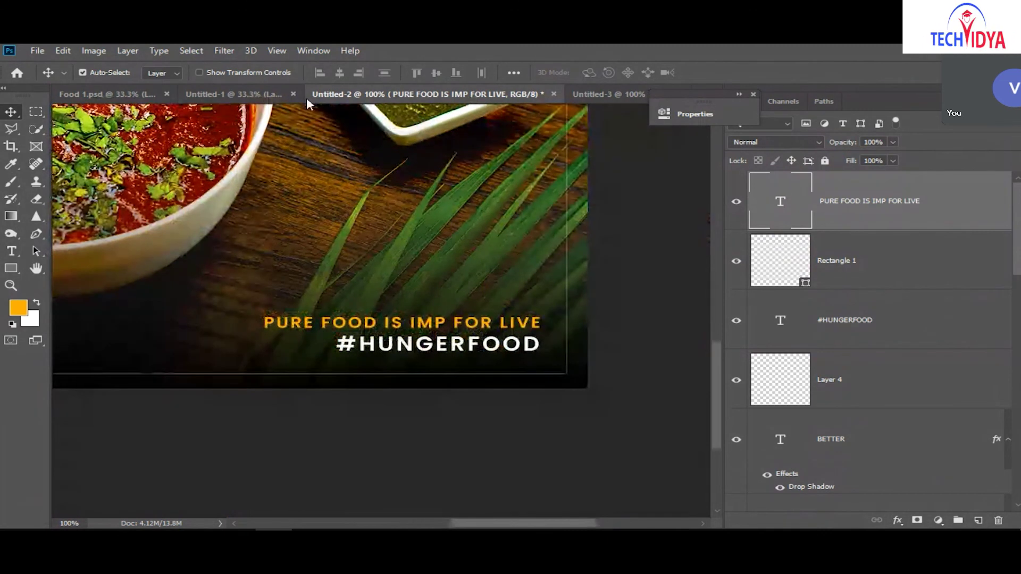
{"action": "double_click", "coordinate": [781, 201]}
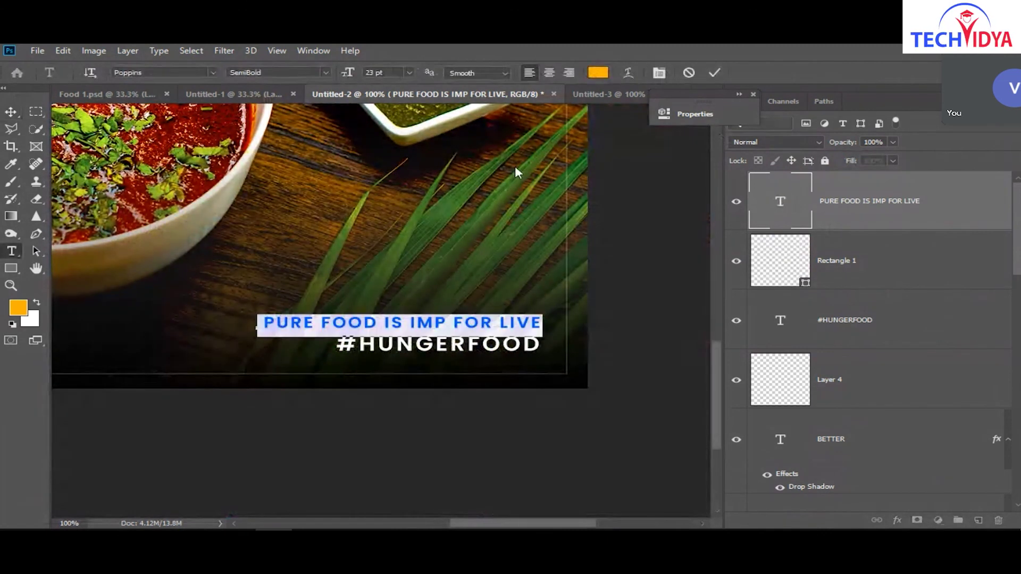
{"action": "left_click", "coordinate": [325, 72]}
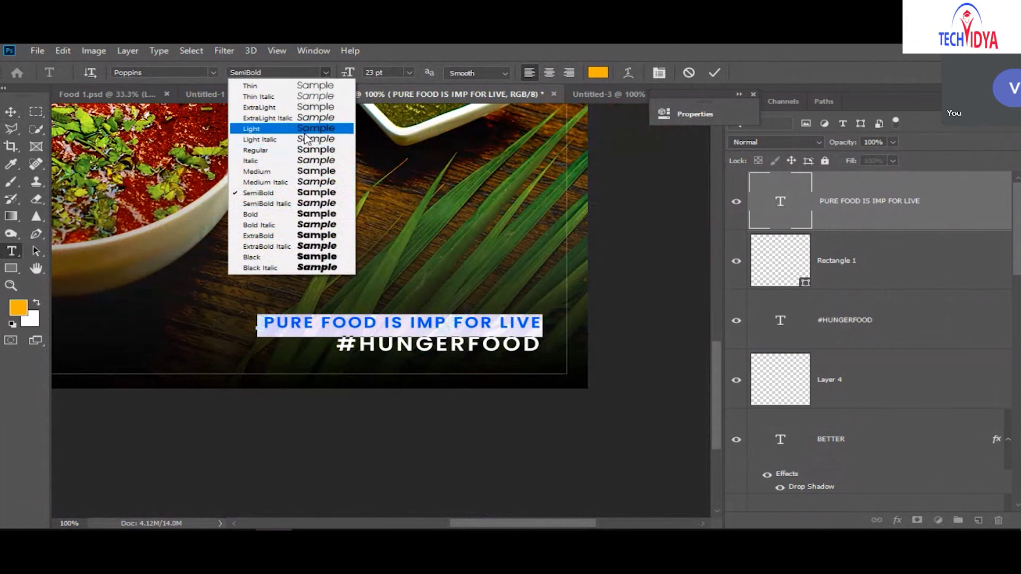
{"action": "left_click", "coordinate": [306, 139]}
{"action": "left_click_drag", "start_coordinate": [349, 74], "coordinate": [343, 73]}
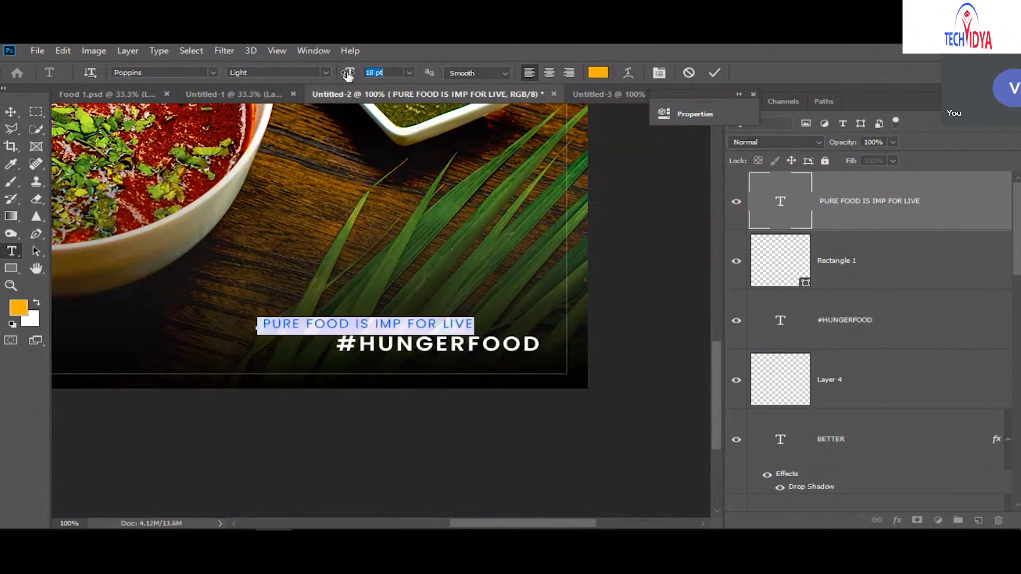
{"action": "left_click", "coordinate": [12, 112]}
{"action": "left_click_drag", "start_coordinate": [428, 323], "coordinate": [493, 323]}
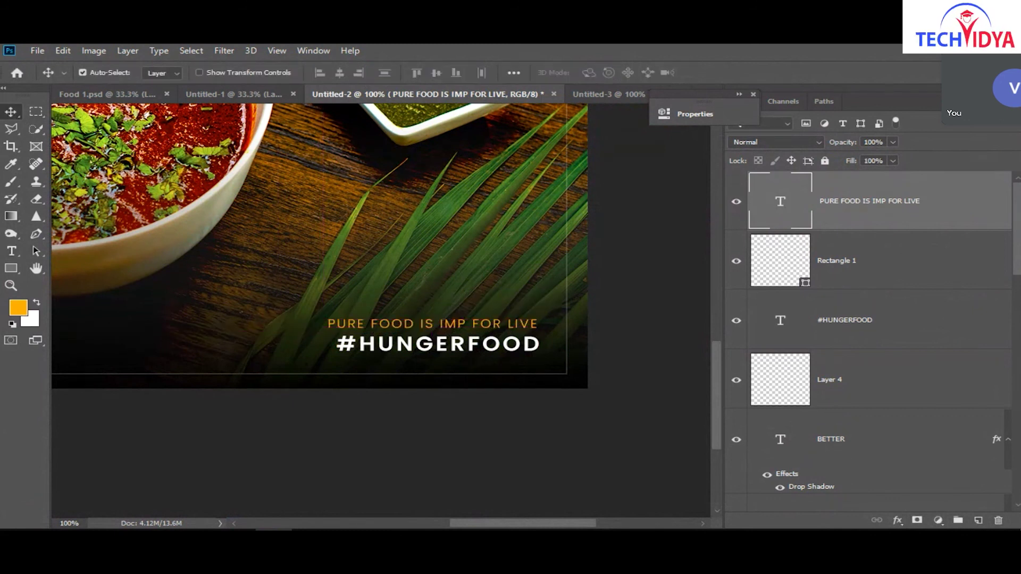
Reduce the #HUNGERFOOD hashtag to 22 pt and place it just below the tagline with their right edges aligned.
{"action": "left_click", "coordinate": [406, 346]}
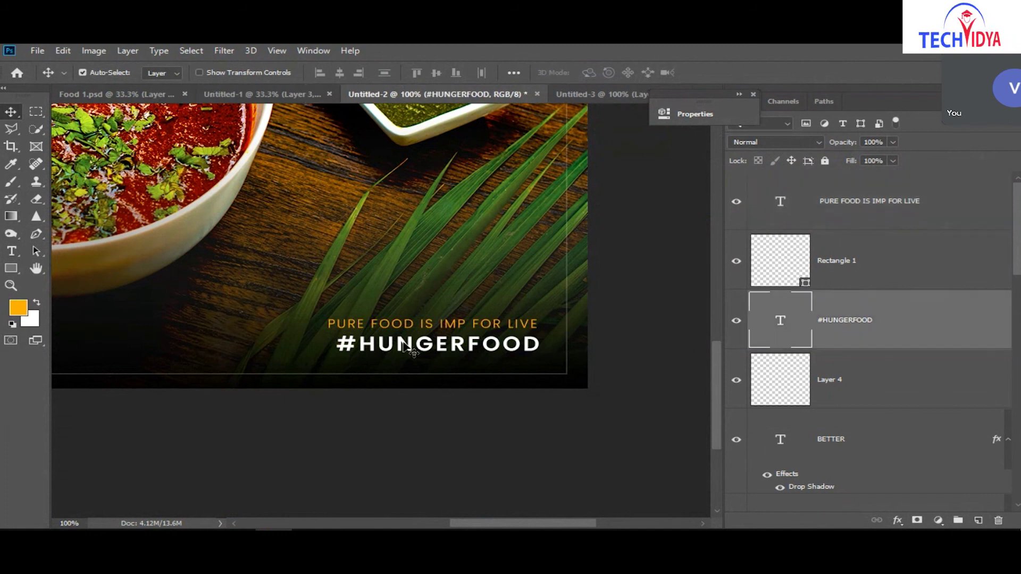
{"action": "double_click", "coordinate": [775, 326]}
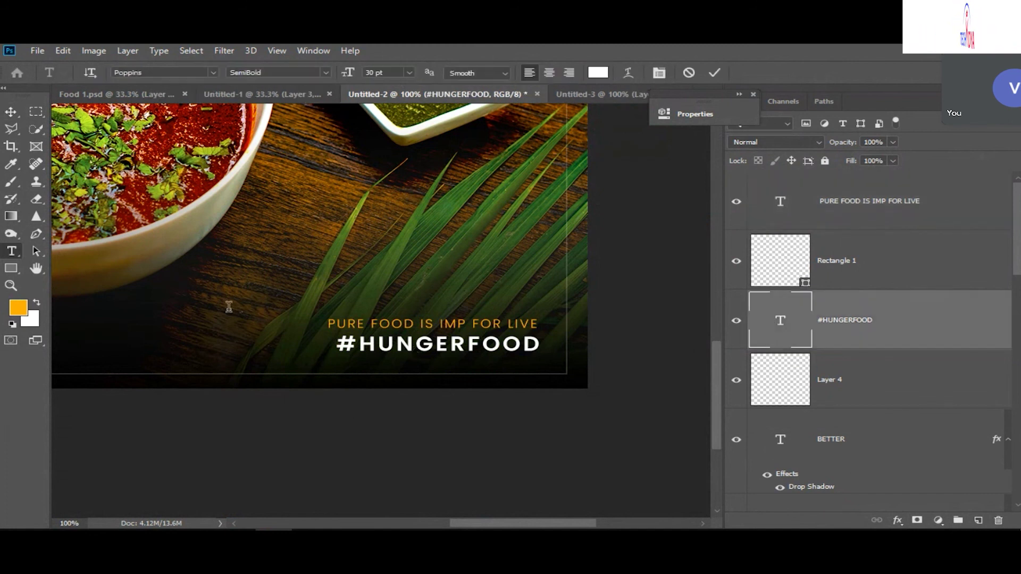
{"action": "left_click_drag", "start_coordinate": [351, 74], "coordinate": [341, 73]}
{"action": "left_click", "coordinate": [14, 112]}
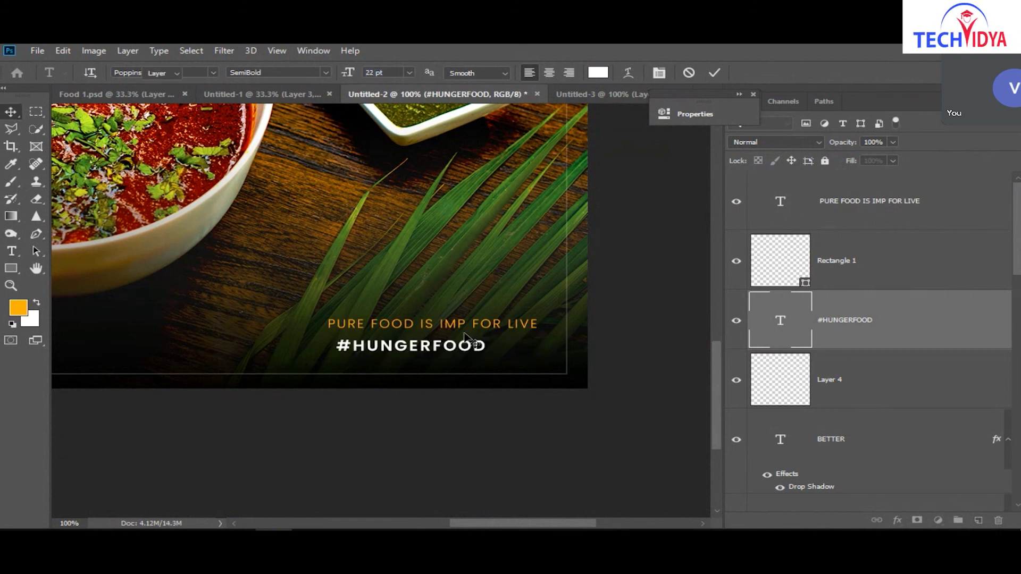
{"action": "left_click_drag", "start_coordinate": [433, 346], "coordinate": [485, 341]}
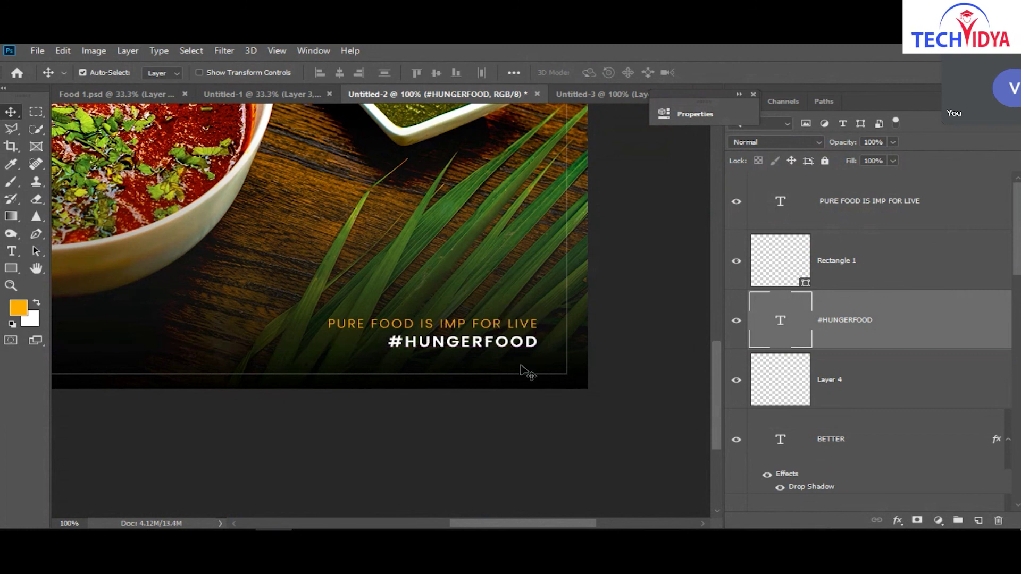
Copy the Drop Shadow from the BETTER layer to the tagline layer and set its distance to 5 px and spread to 13%.
{"action": "left_click", "coordinate": [500, 325]}
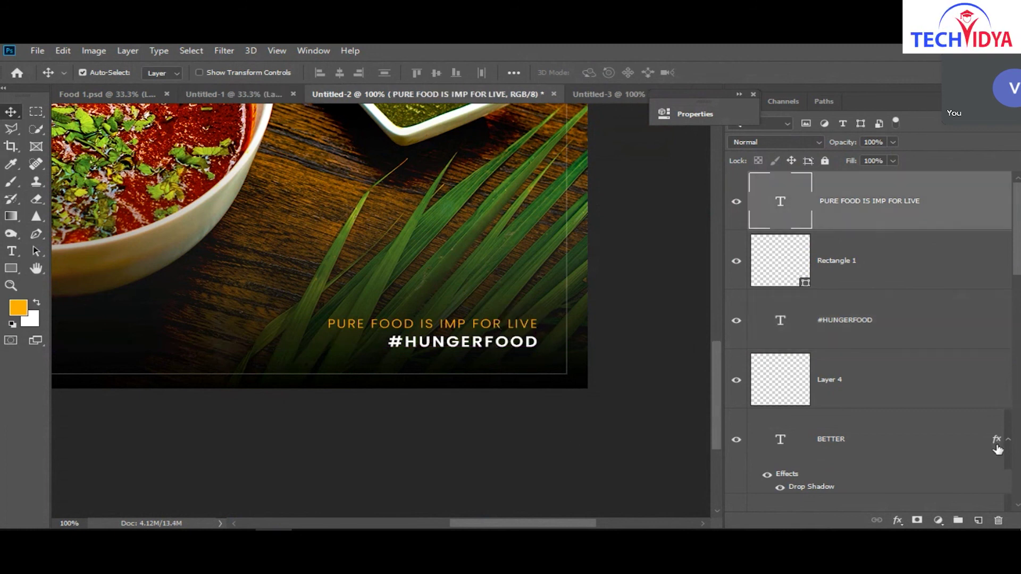
{"action": "left_click_drag", "start_coordinate": [998, 449], "coordinate": [990, 212]}
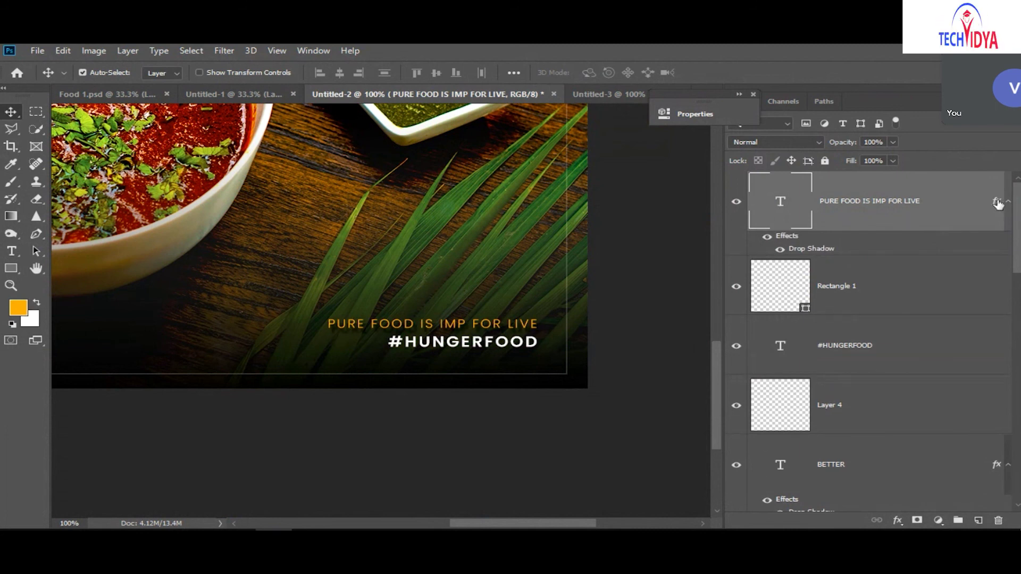
{"action": "double_click", "coordinate": [996, 203]}
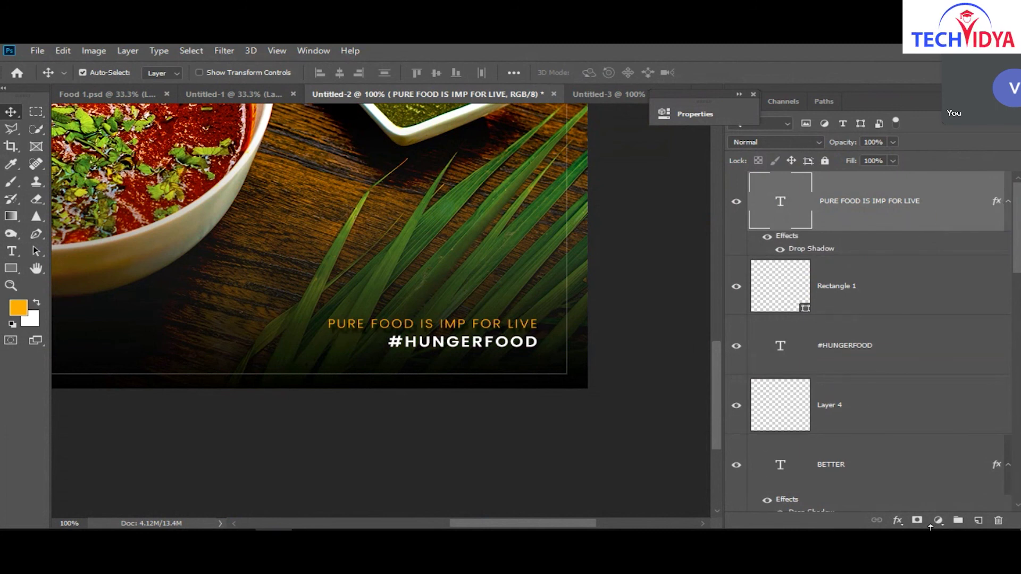
{"action": "left_click", "coordinate": [484, 309]}
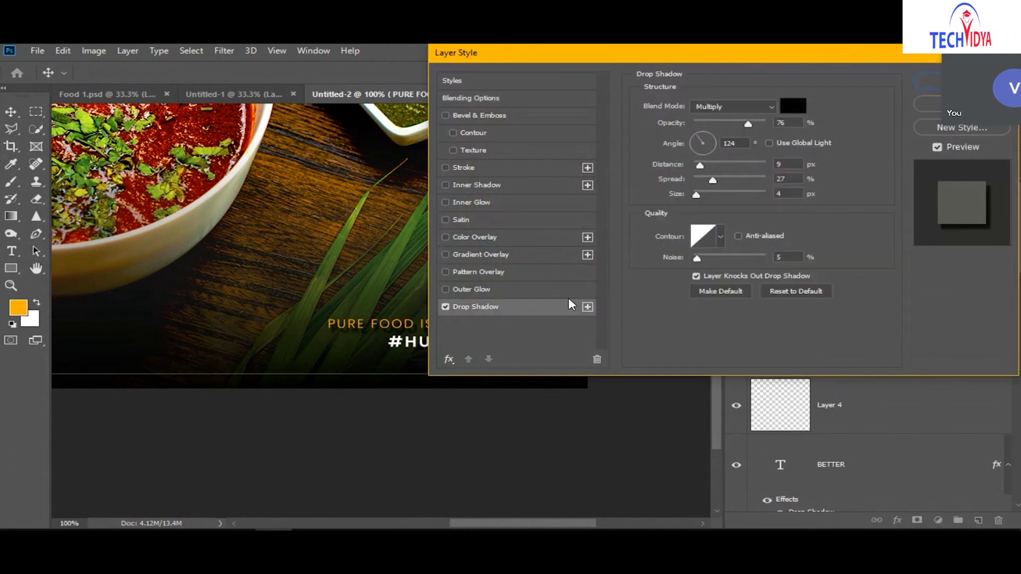
{"action": "left_click_drag", "start_coordinate": [714, 183], "coordinate": [698, 168]}
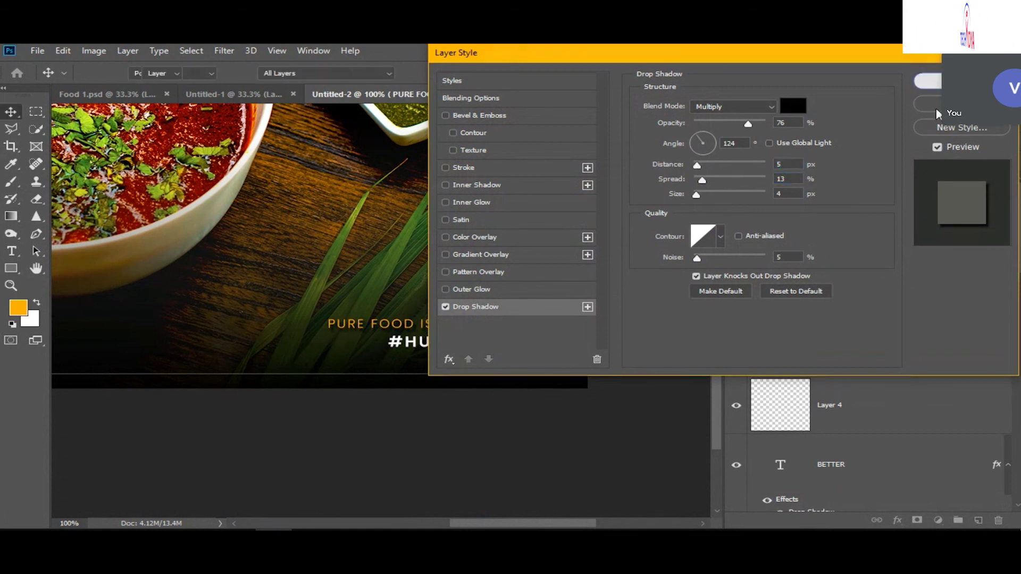
{"action": "left_click", "coordinate": [928, 81]}
Select all layers from the tagline down to Layer 1 and stamp them into a new merged layer above the stack.
{"action": "key", "text": "ctrl+0"}
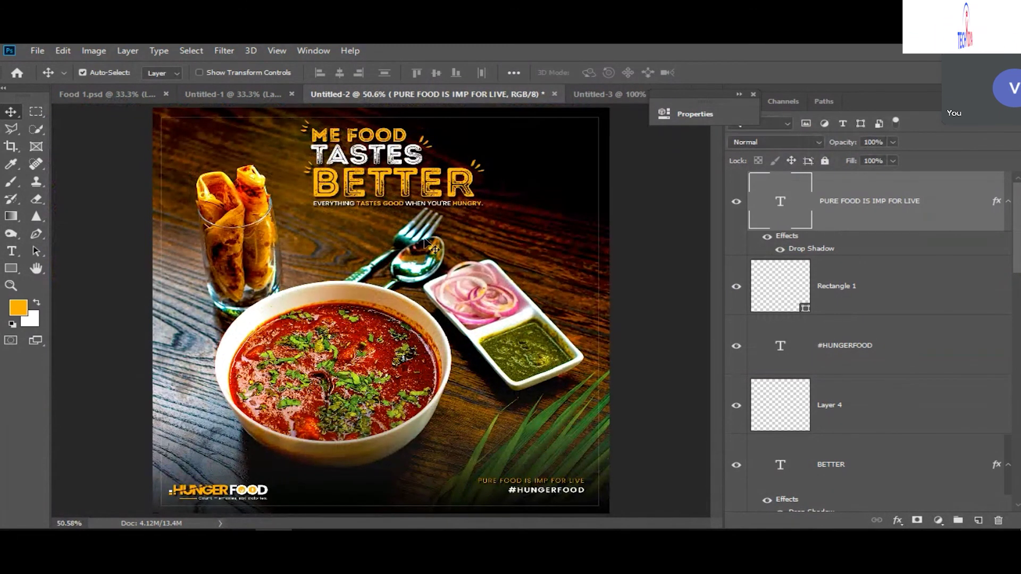
{"action": "scroll", "coordinate": [920, 420], "scroll_direction": "down", "scroll_amount": 4}
{"action": "scroll", "coordinate": [920, 429], "scroll_direction": "down", "scroll_amount": 5}
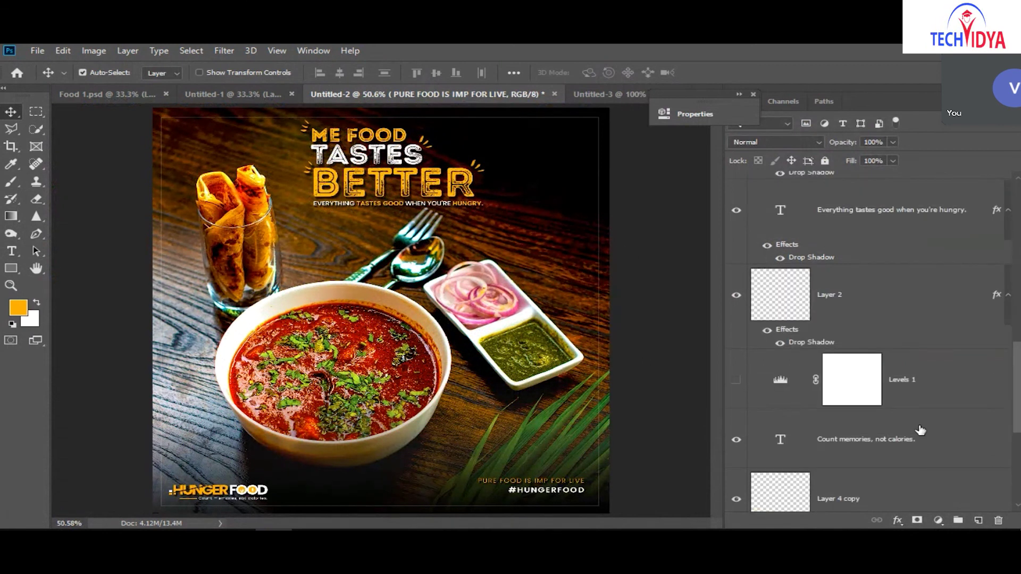
{"action": "left_click", "coordinate": [912, 415]}
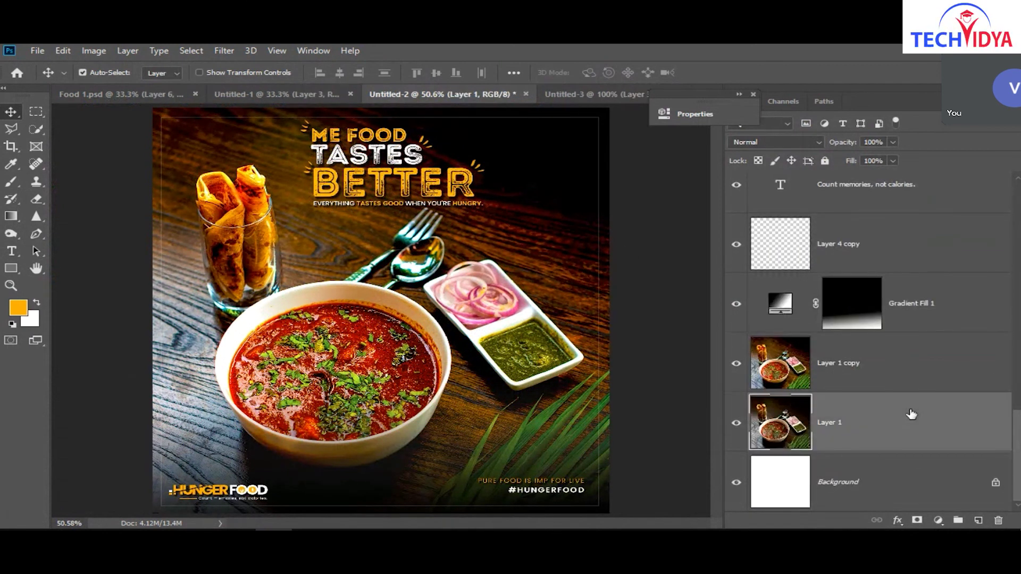
{"action": "scroll", "coordinate": [875, 228], "scroll_direction": "up", "scroll_amount": 10}
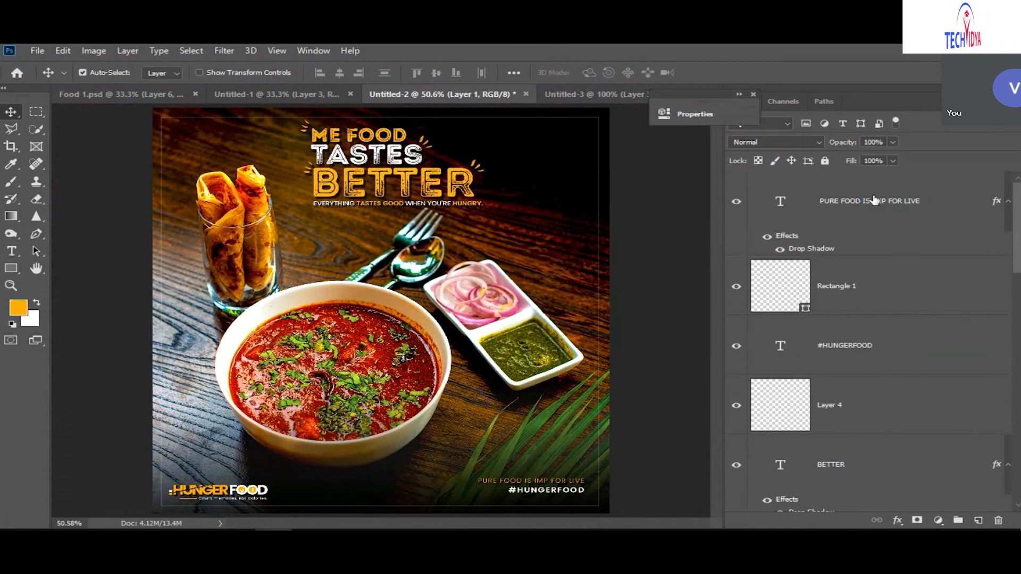
{"action": "left_click", "coordinate": [875, 200]}
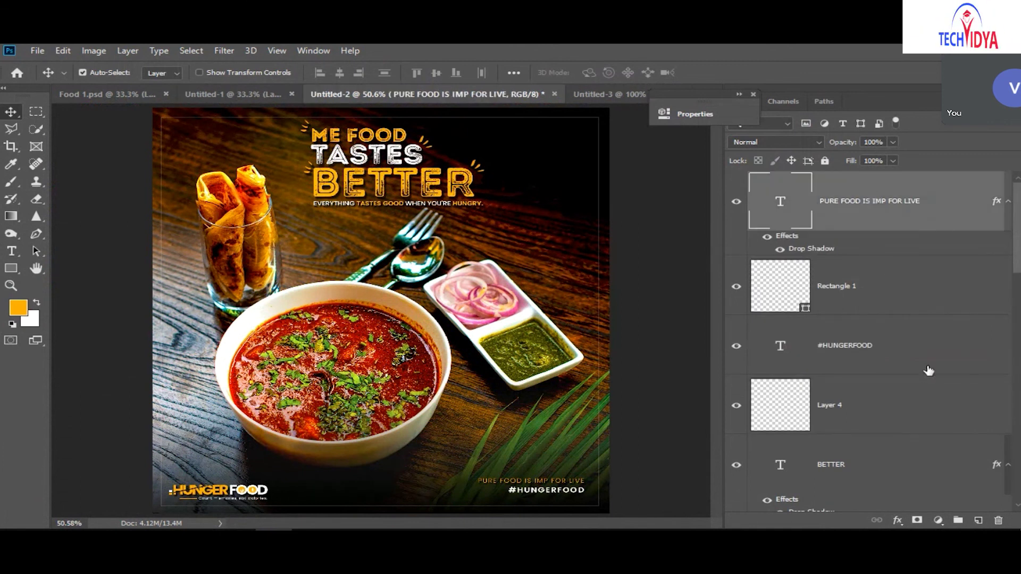
{"action": "scroll", "coordinate": [923, 392], "scroll_direction": "down", "scroll_amount": 5}
{"action": "left_click", "coordinate": [905, 439], "text": "shift"}
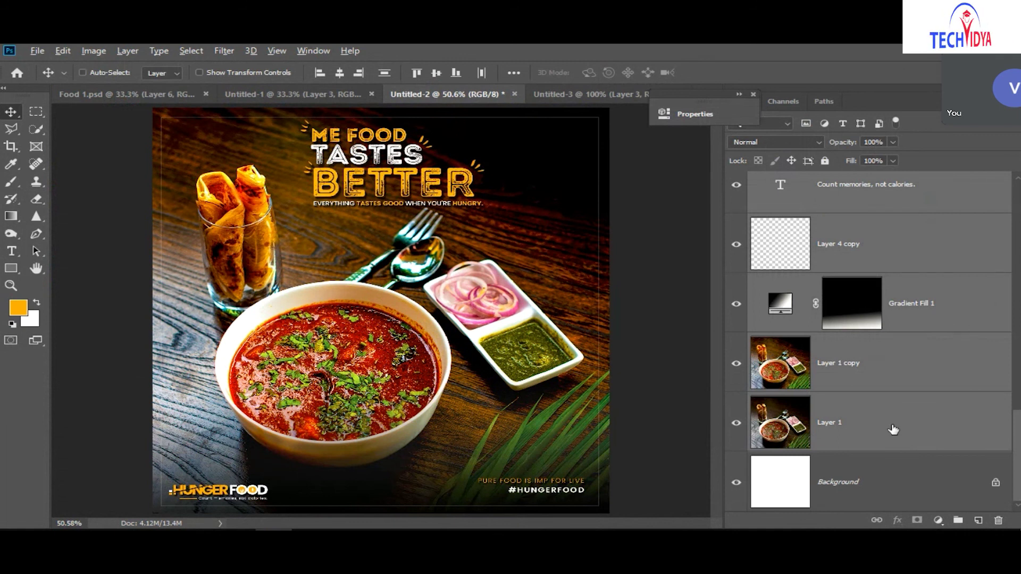
{"action": "key", "text": "ctrl+alt+shift+e"}
{"action": "scroll", "coordinate": [894, 430], "scroll_direction": "up", "scroll_amount": 10}
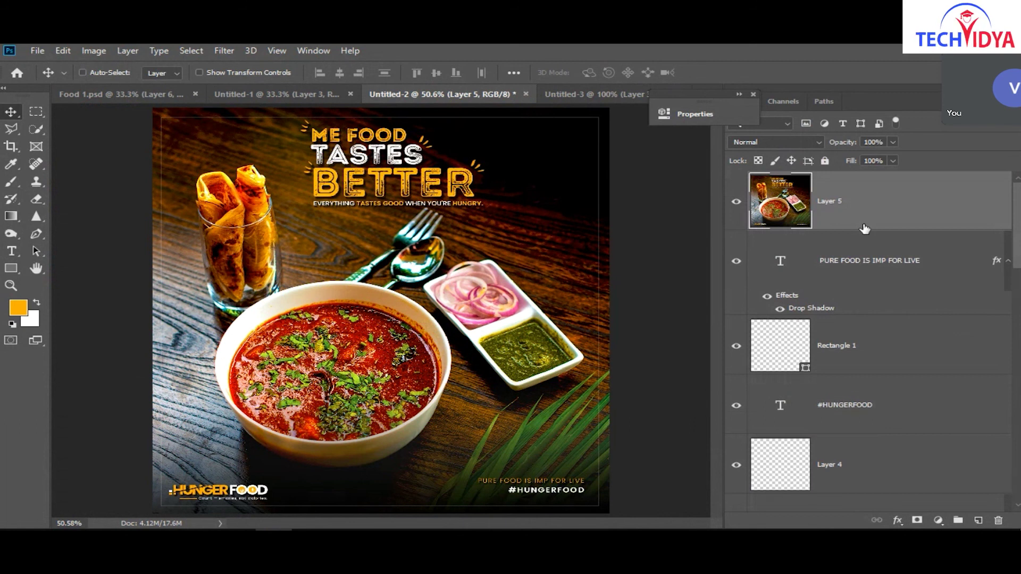
Duplicate the merged poster layer and desaturate the copy.
{"action": "key", "text": "ctrl+j"}
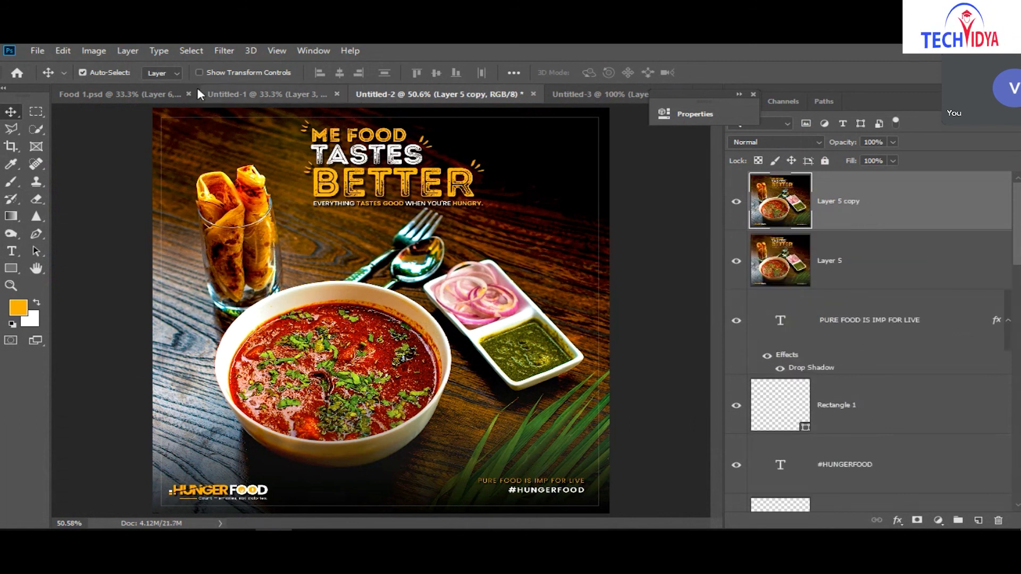
{"action": "left_click", "coordinate": [79, 50]}
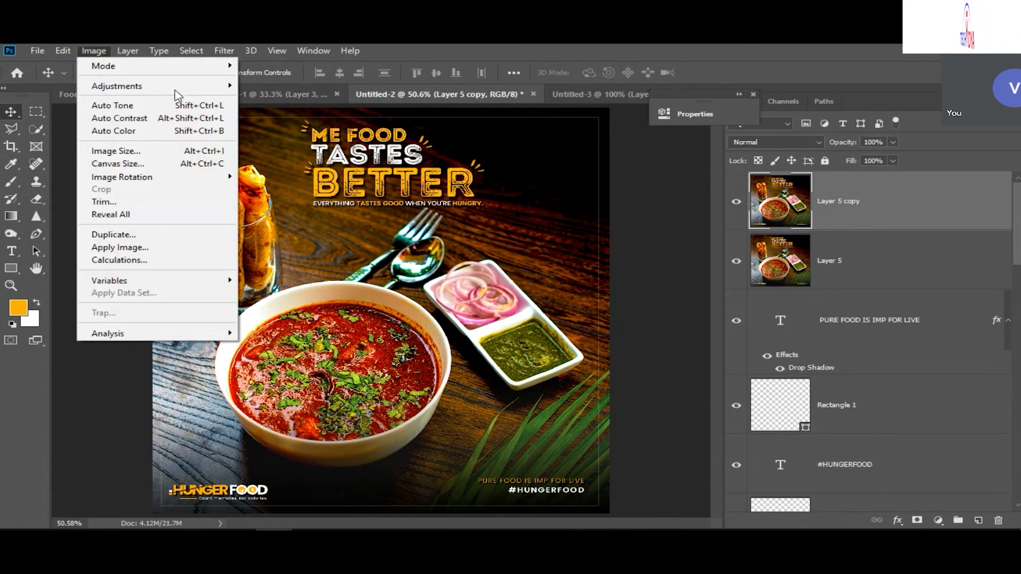
{"action": "mouse_move", "coordinate": [177, 90]}
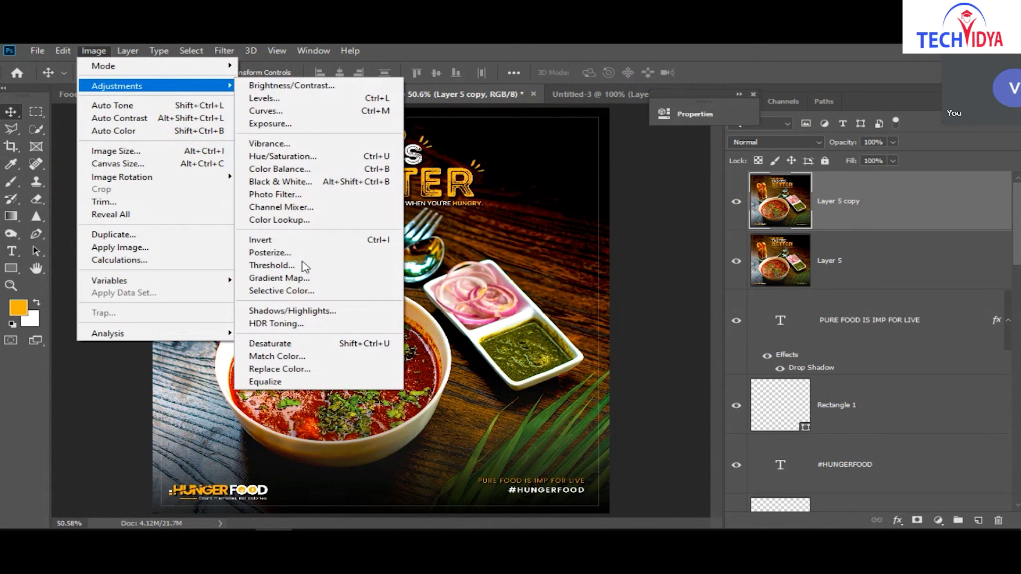
{"action": "left_click", "coordinate": [308, 345]}
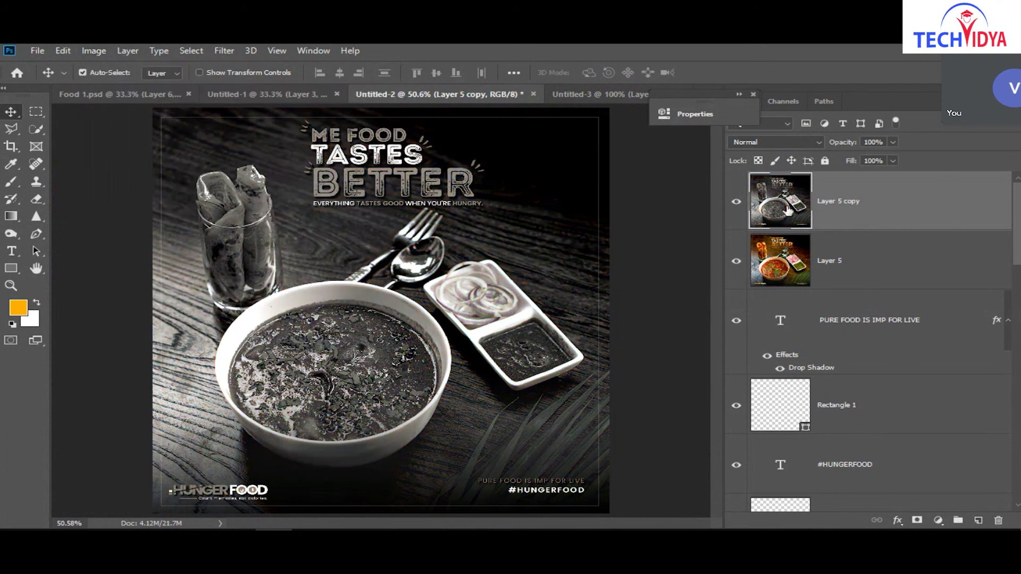
{"action": "left_click", "coordinate": [93, 50]}
{"action": "mouse_move", "coordinate": [122, 86]}
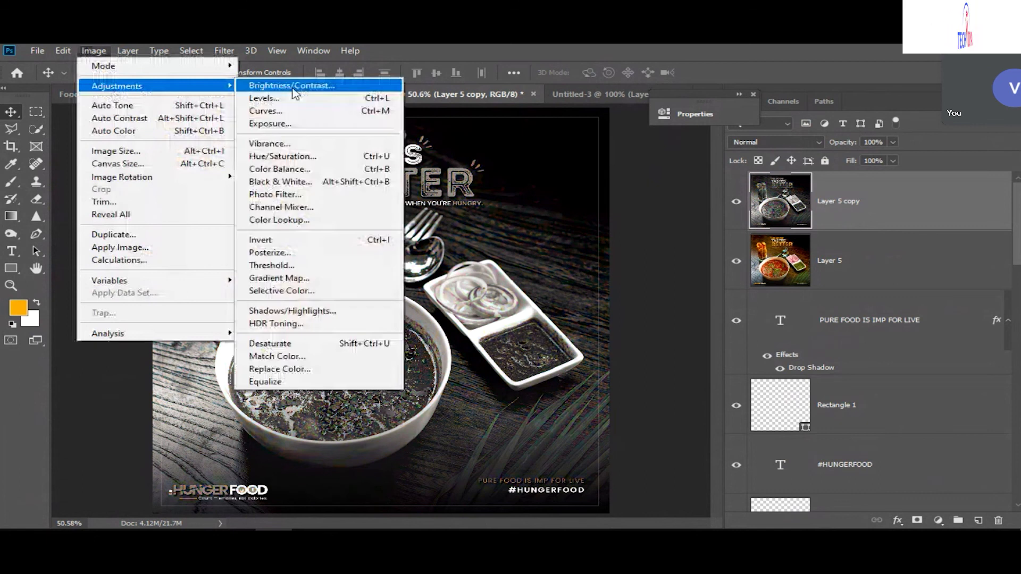
{"action": "left_click", "coordinate": [314, 312]}
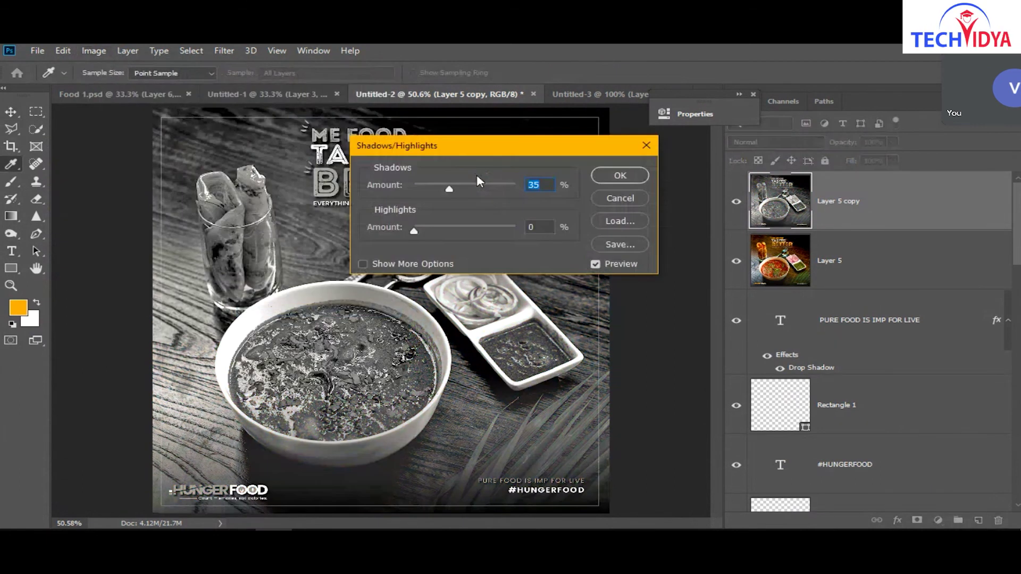
{"action": "left_click", "coordinate": [619, 198]}
Apply a Color Lookup adjustment with the Moonlight.3DL 3DLUT file to the desaturated poster copy.
{"action": "left_click", "coordinate": [93, 50]}
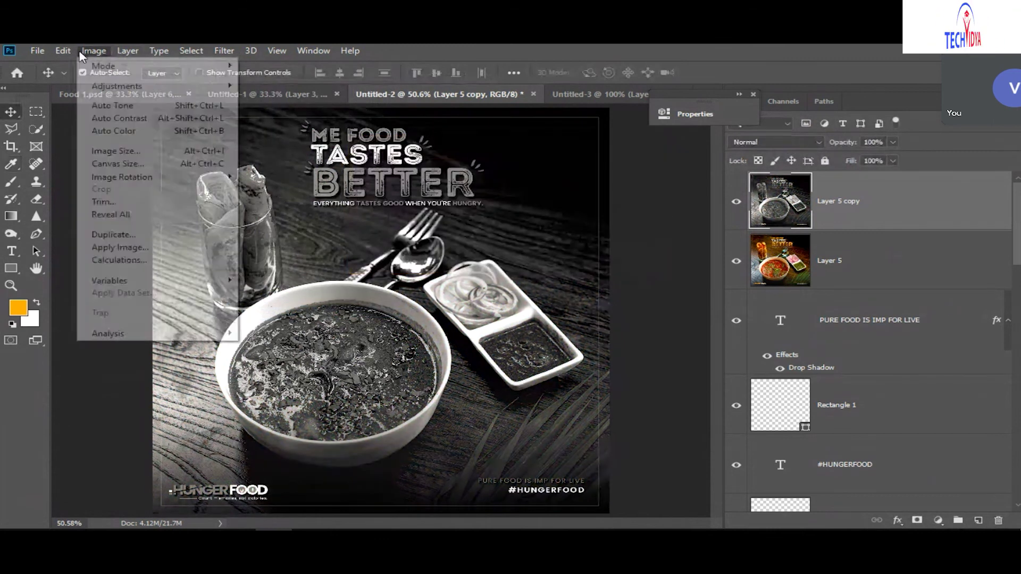
{"action": "mouse_move", "coordinate": [141, 98]}
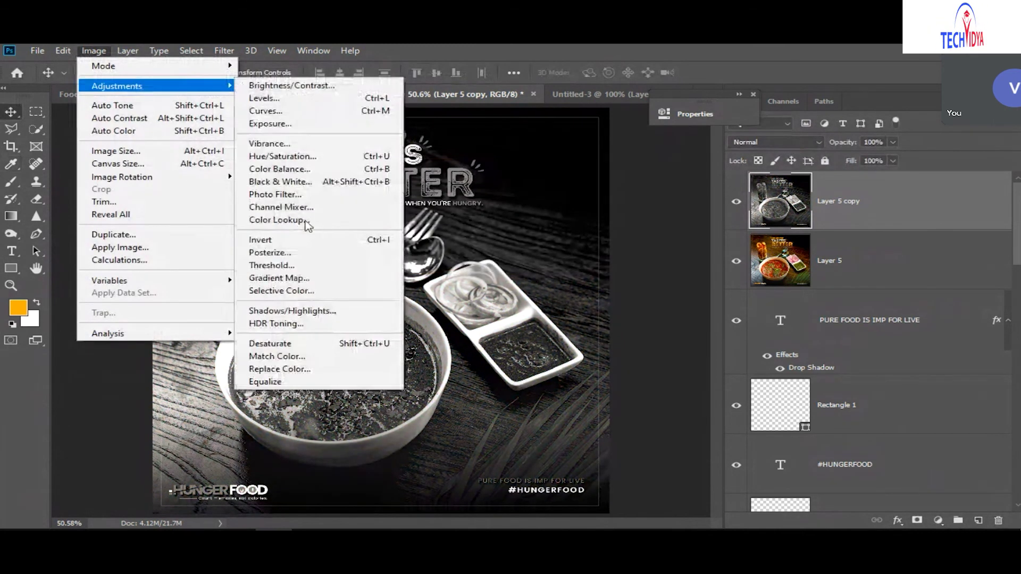
{"action": "left_click", "coordinate": [342, 220]}
{"action": "left_click", "coordinate": [511, 169]}
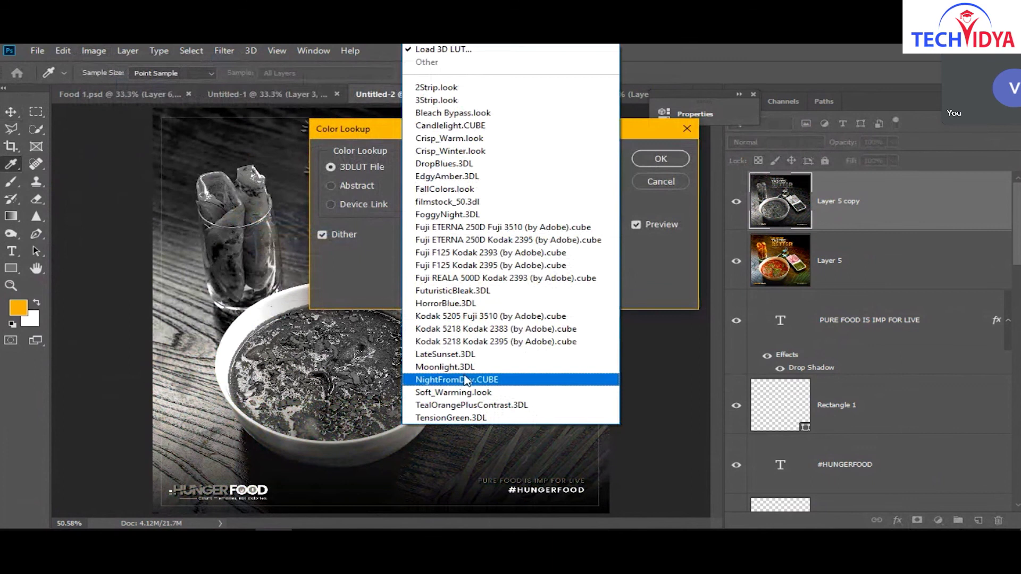
{"action": "left_click", "coordinate": [466, 367]}
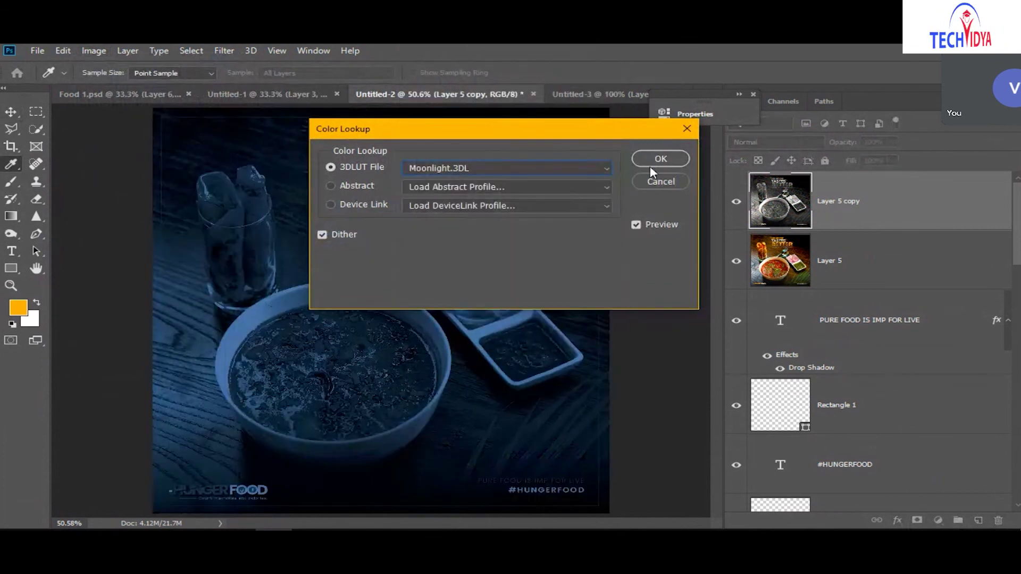
{"action": "left_click", "coordinate": [660, 159]}
Brighten the blue-toned poster copy with Shadows/Highlights at 35% shadows and 0% highlights.
{"action": "left_click", "coordinate": [85, 50]}
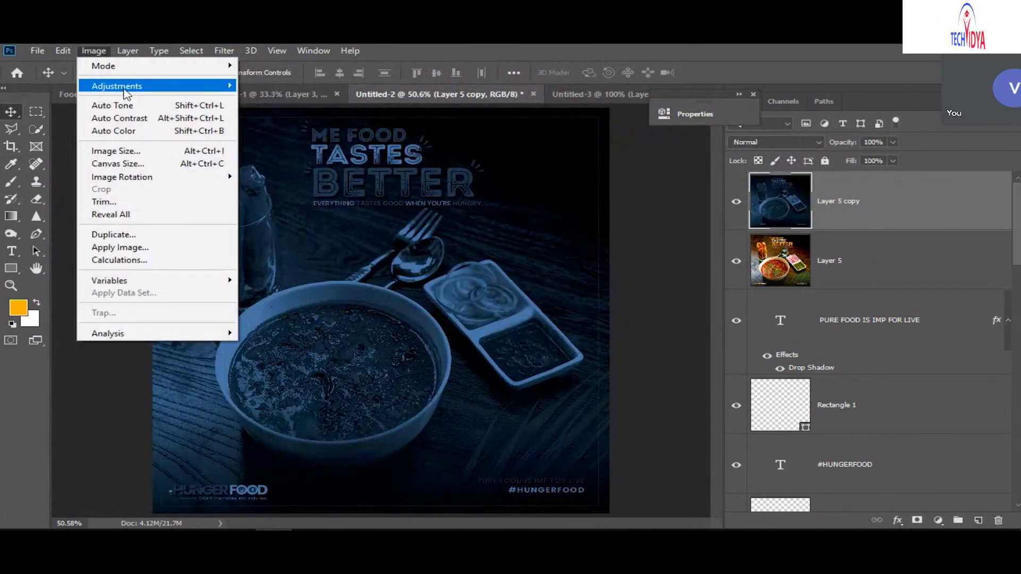
{"action": "mouse_move", "coordinate": [127, 91]}
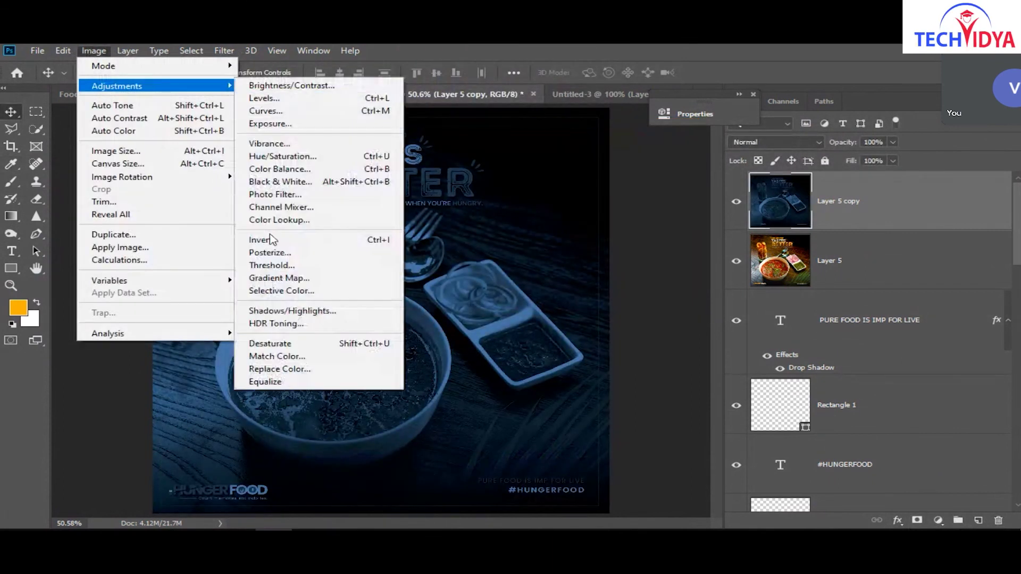
{"action": "left_click", "coordinate": [292, 311]}
{"action": "left_click_drag", "start_coordinate": [450, 190], "coordinate": [456, 189]}
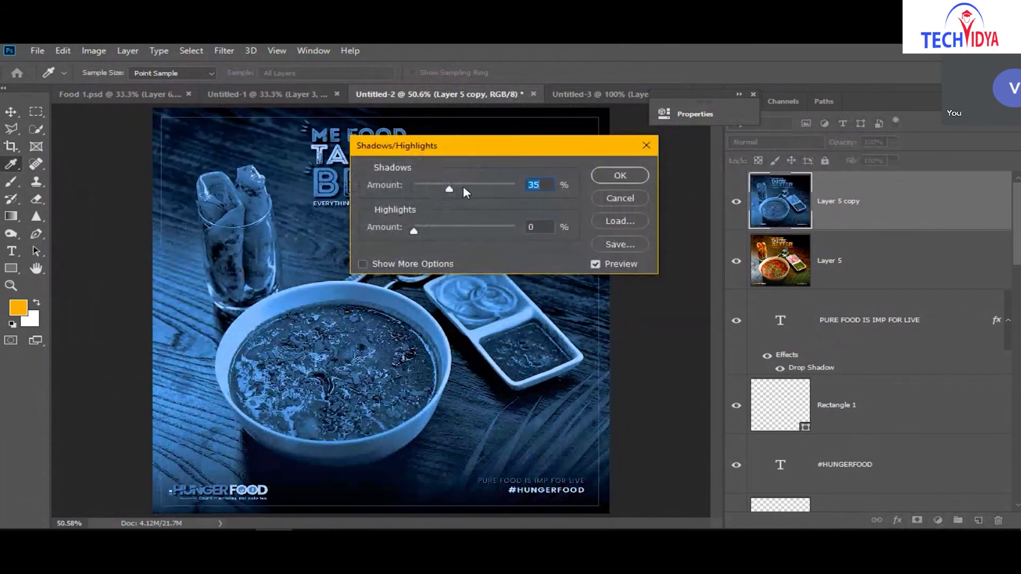
{"action": "left_click", "coordinate": [618, 176]}
{"action": "key", "text": "v"}
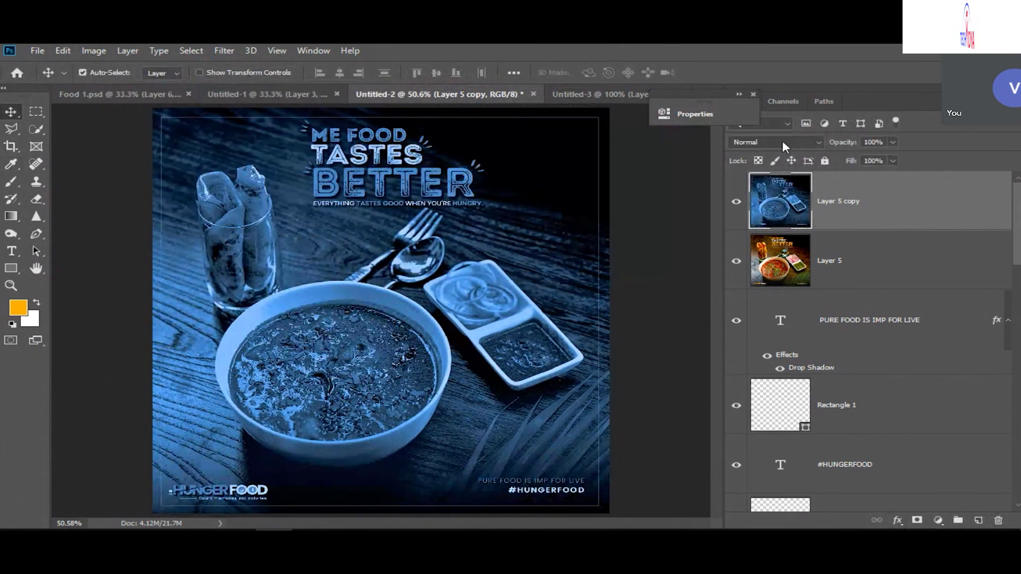
Set the blend mode of the blue-toned poster copy to Soft Light over the original merged layer.
{"action": "scroll", "coordinate": [783, 141], "scroll_direction": "down", "scroll_amount": 3}
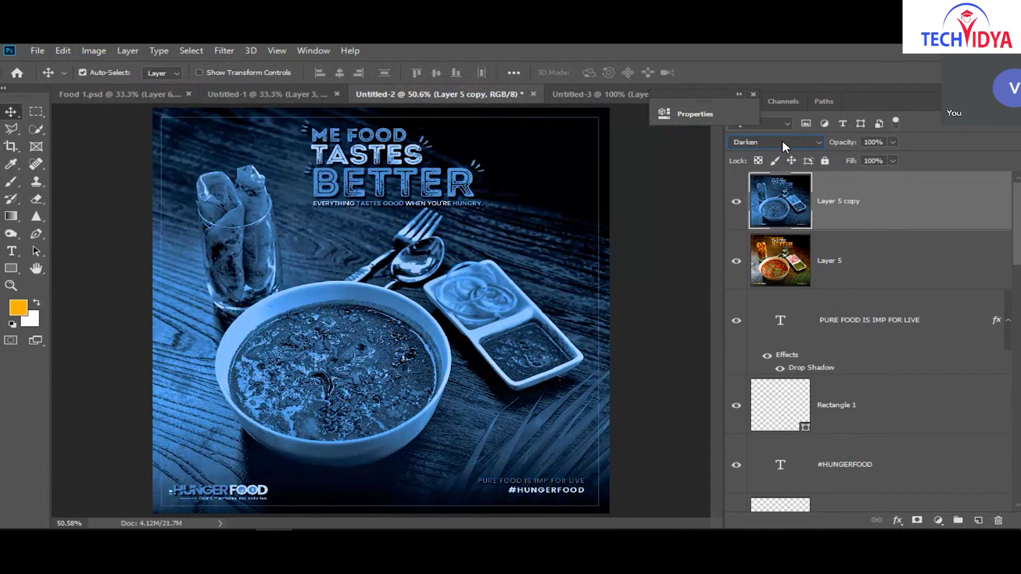
{"action": "scroll", "coordinate": [783, 141], "scroll_direction": "down", "scroll_amount": 3}
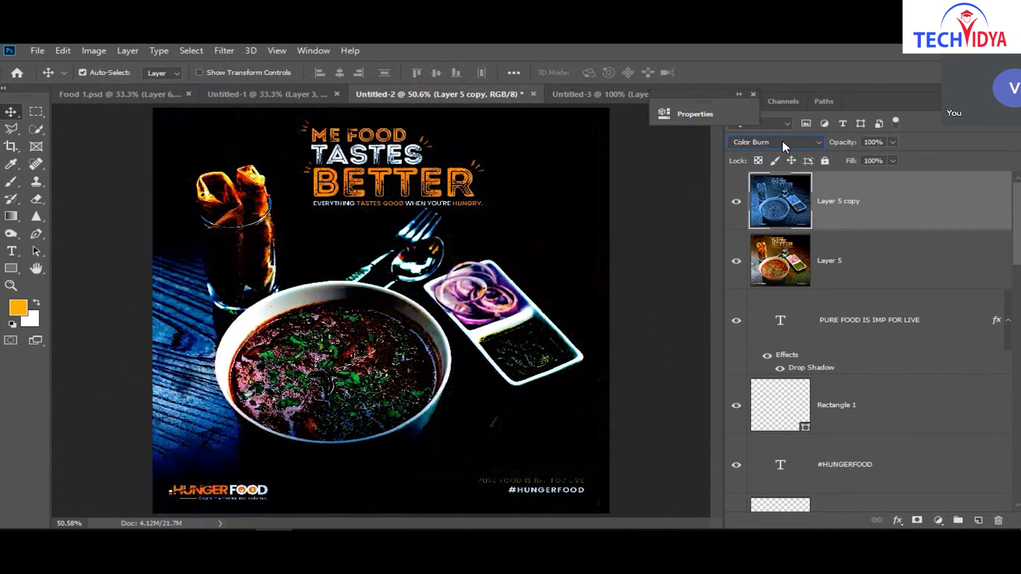
{"action": "scroll", "coordinate": [783, 140], "scroll_direction": "down", "scroll_amount": 4}
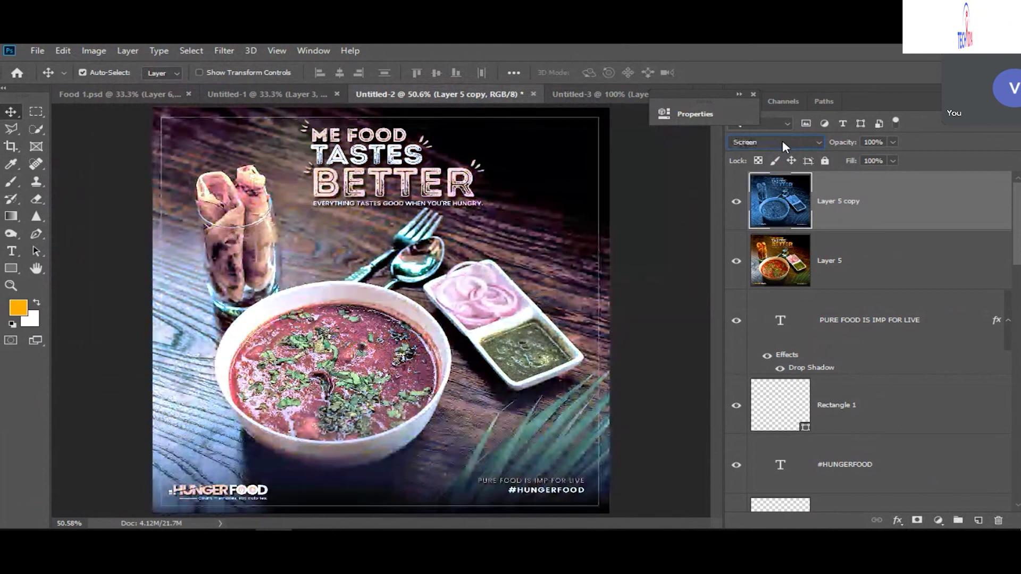
{"action": "scroll", "coordinate": [783, 141], "scroll_direction": "up", "scroll_amount": 1}
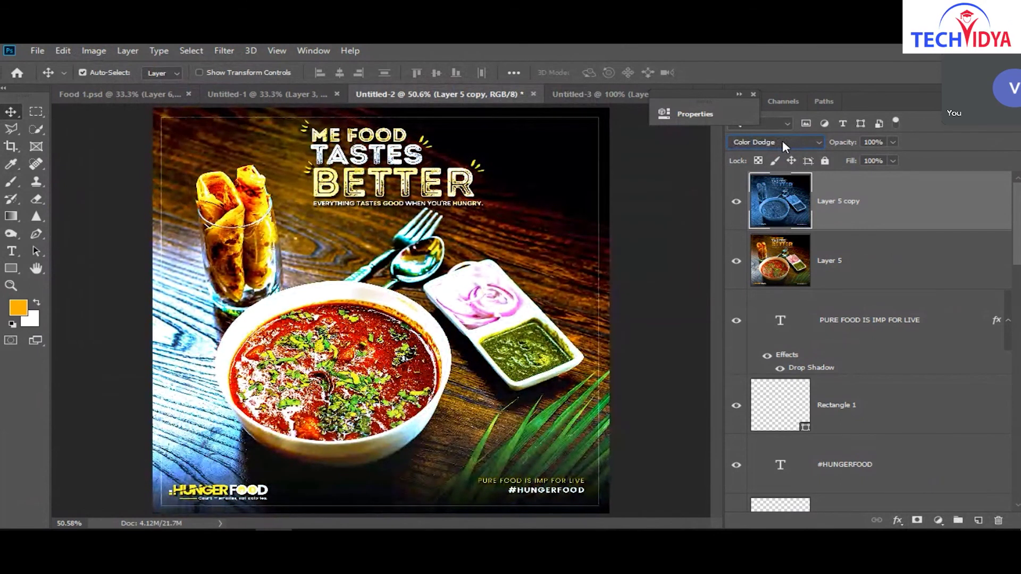
{"action": "scroll", "coordinate": [783, 141], "scroll_direction": "down", "scroll_amount": 3}
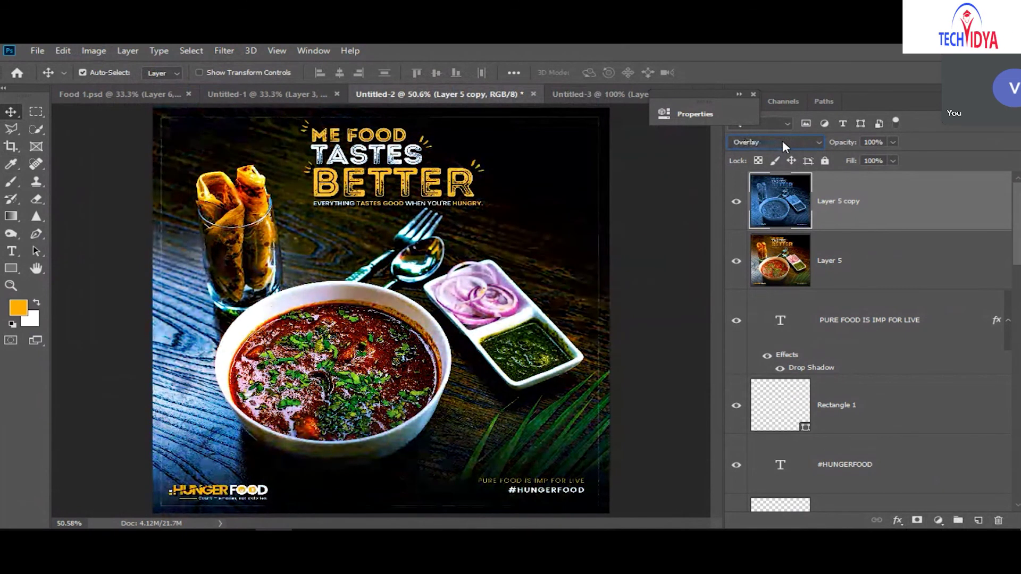
{"action": "scroll", "coordinate": [783, 140], "scroll_direction": "down", "scroll_amount": 2}
{"action": "scroll", "coordinate": [783, 141], "scroll_direction": "up", "scroll_amount": 1}
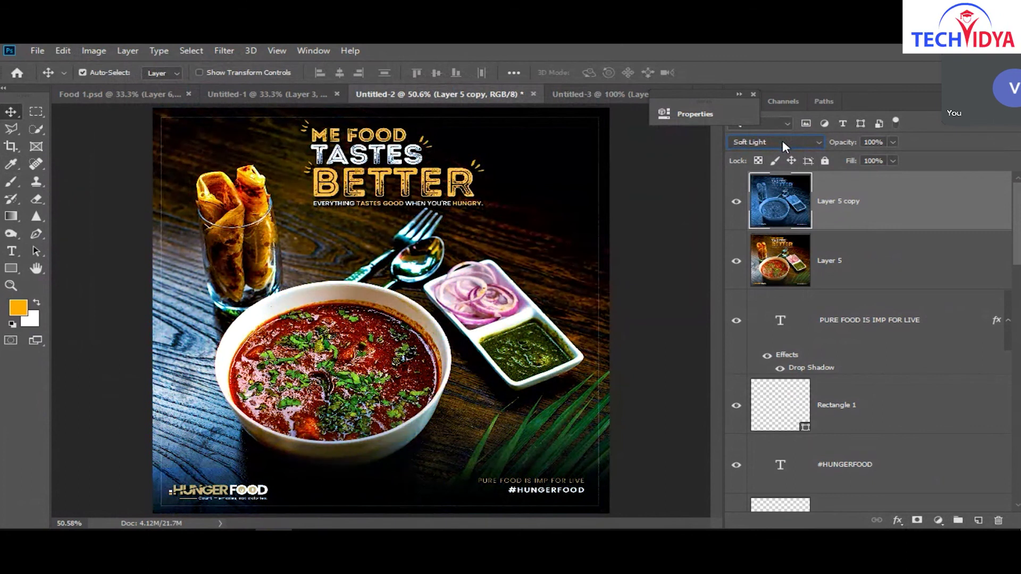